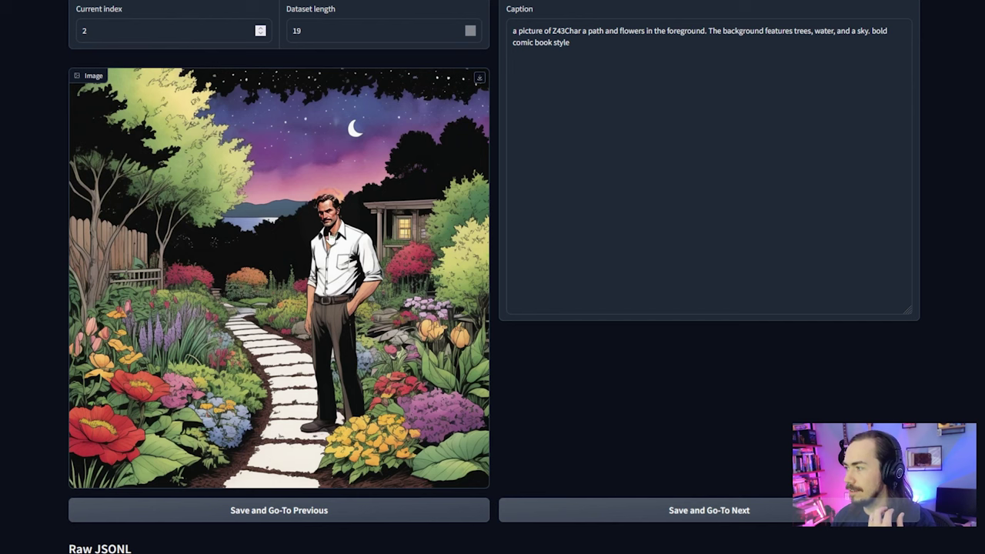
Step: Review the images and captions of dataset entries 3 through 8 in order
left_click(557, 521)
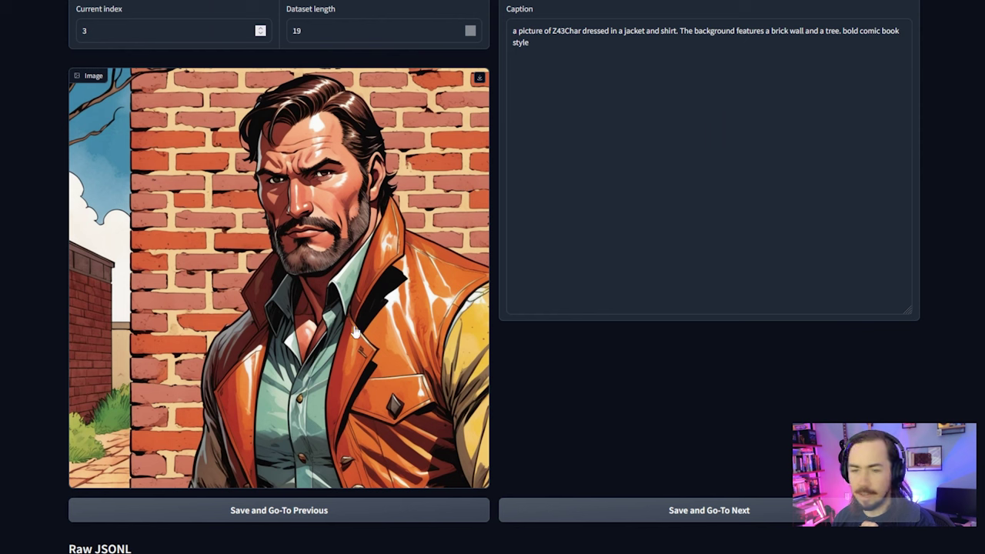
left_click(645, 518)
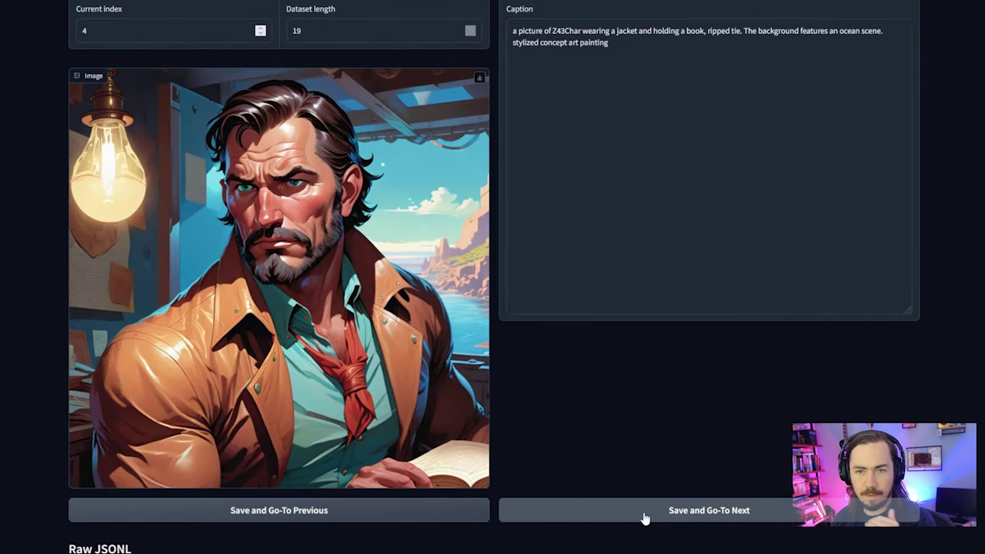
left_click(645, 518)
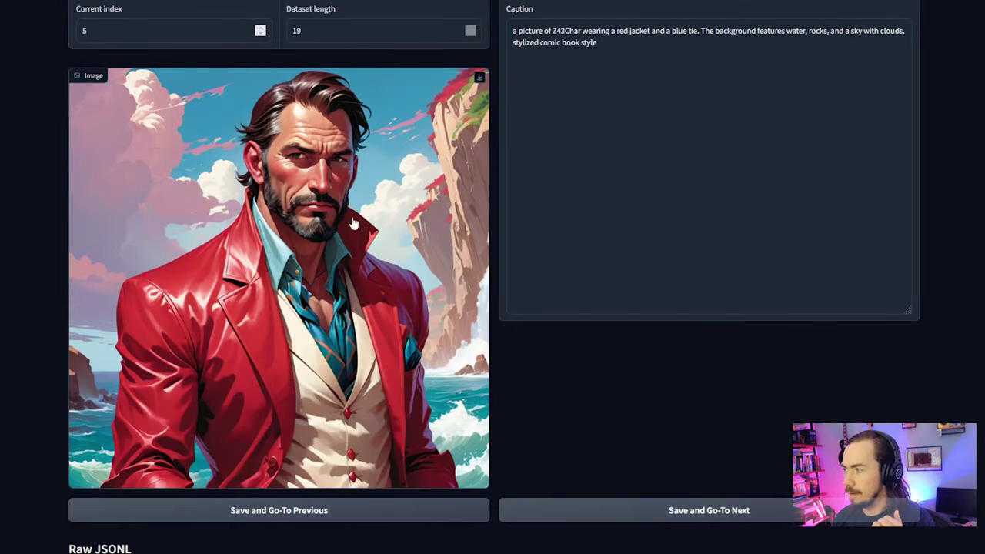
left_click(560, 511)
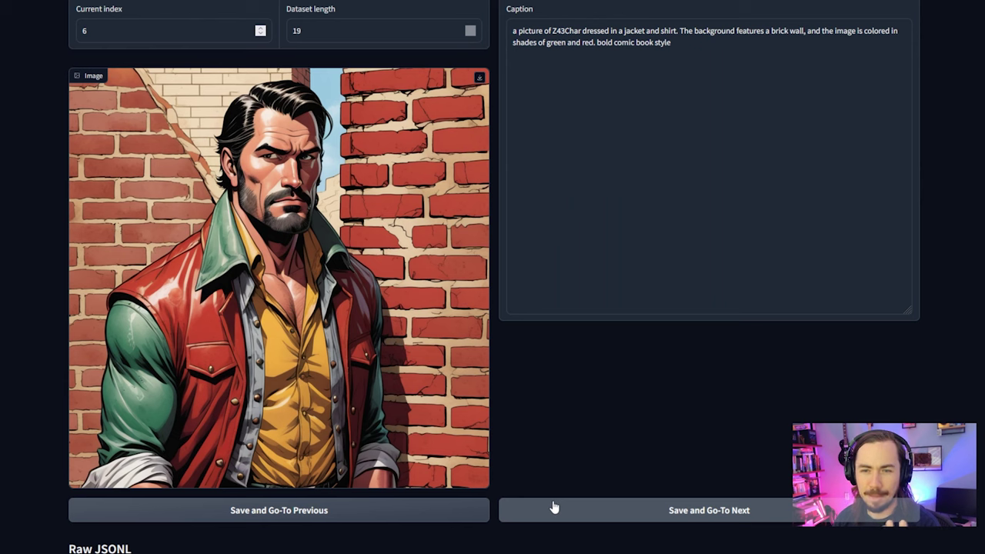
left_click(576, 517)
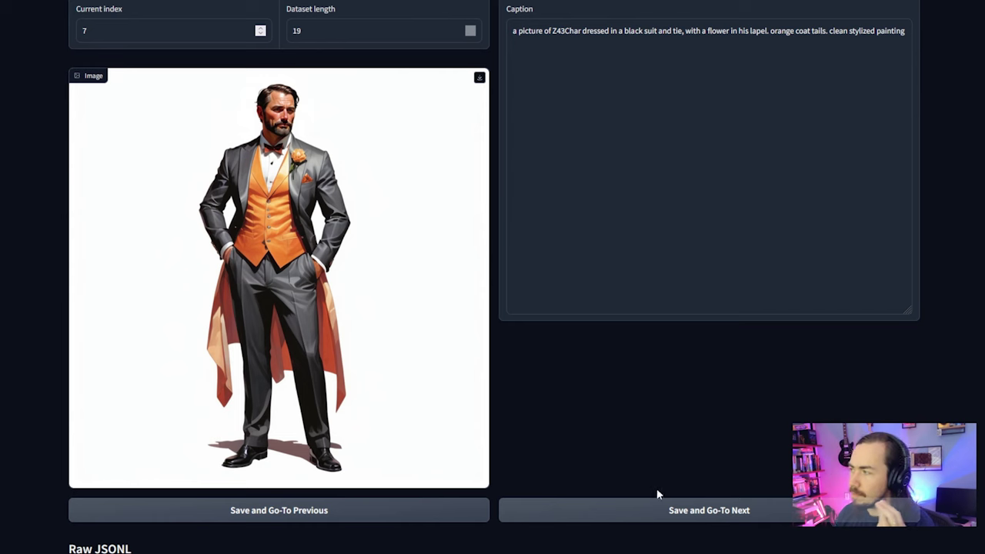
left_click(691, 521)
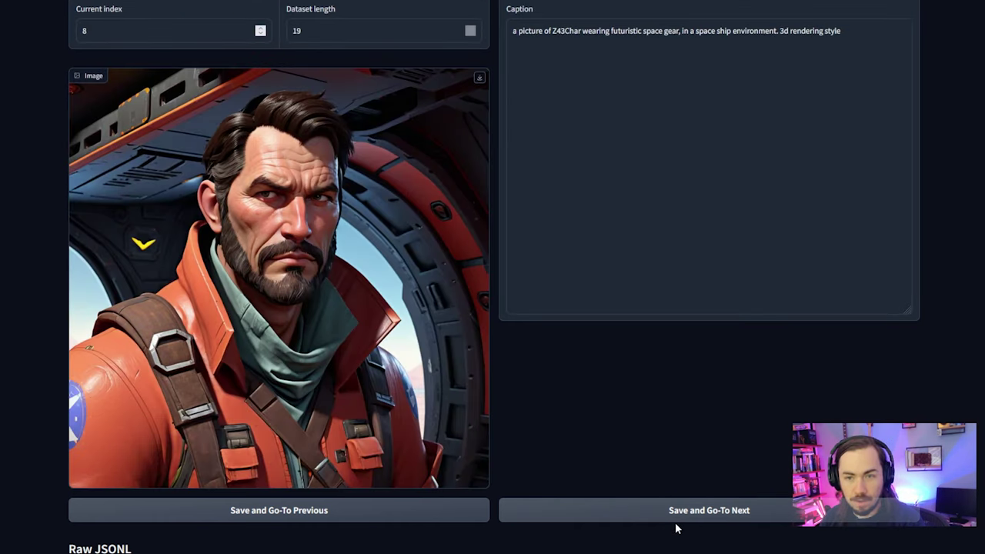
Step: Return to dataset entry 5 to re-examine its image and caption
left_click(385, 521)
left_click(385, 521)
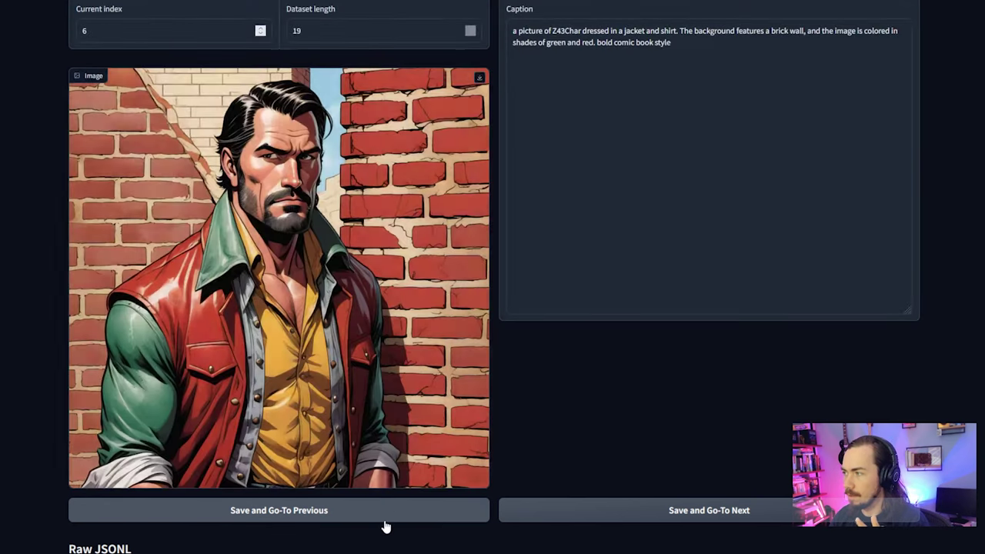
left_click(385, 521)
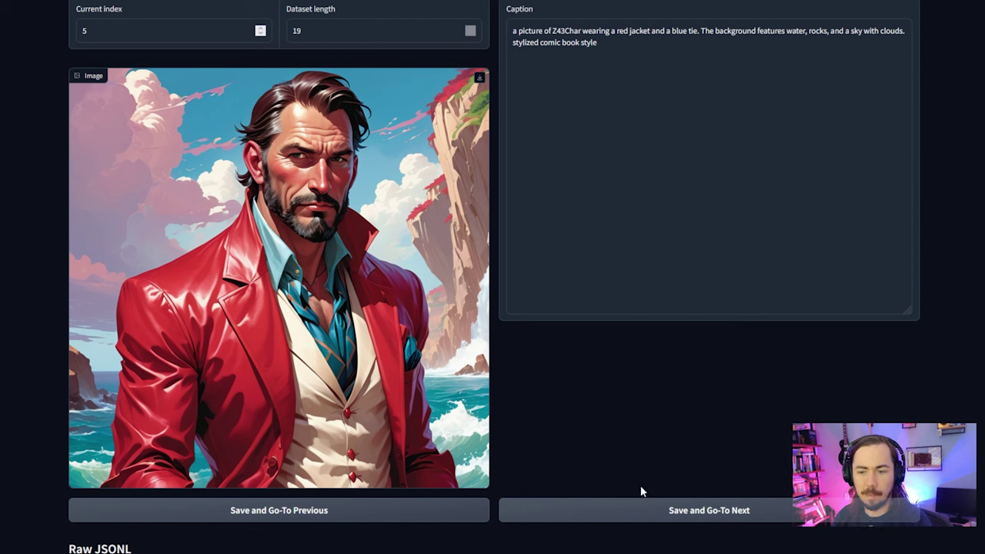
Step: Advance through the dataset to entry 10, comparing each image with its caption
left_click(662, 509)
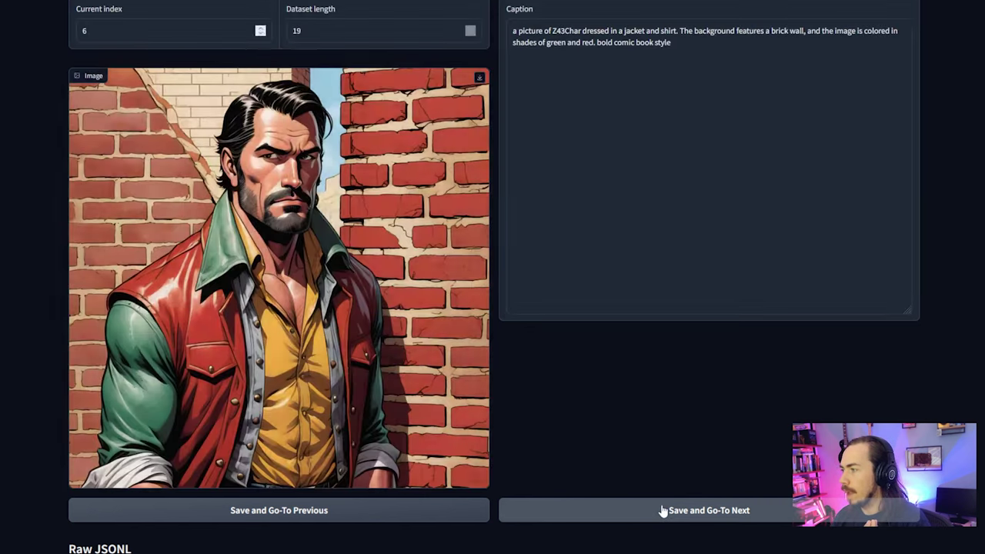
left_click(662, 509)
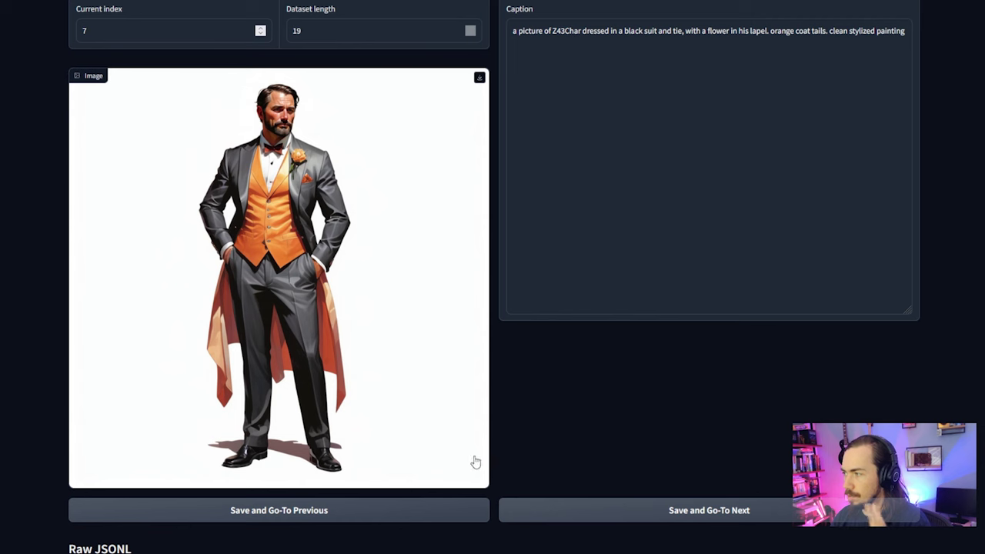
left_click(582, 511)
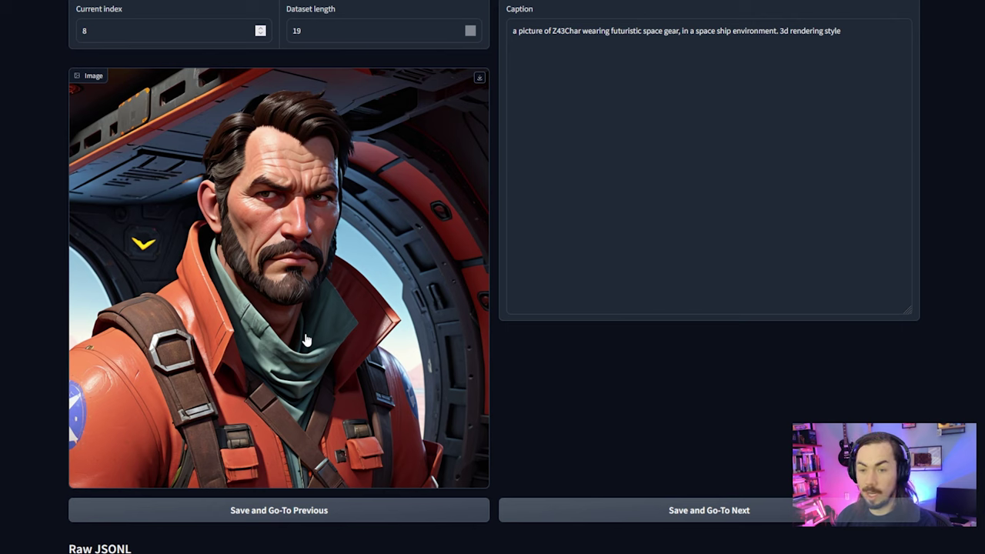
left_click(711, 515)
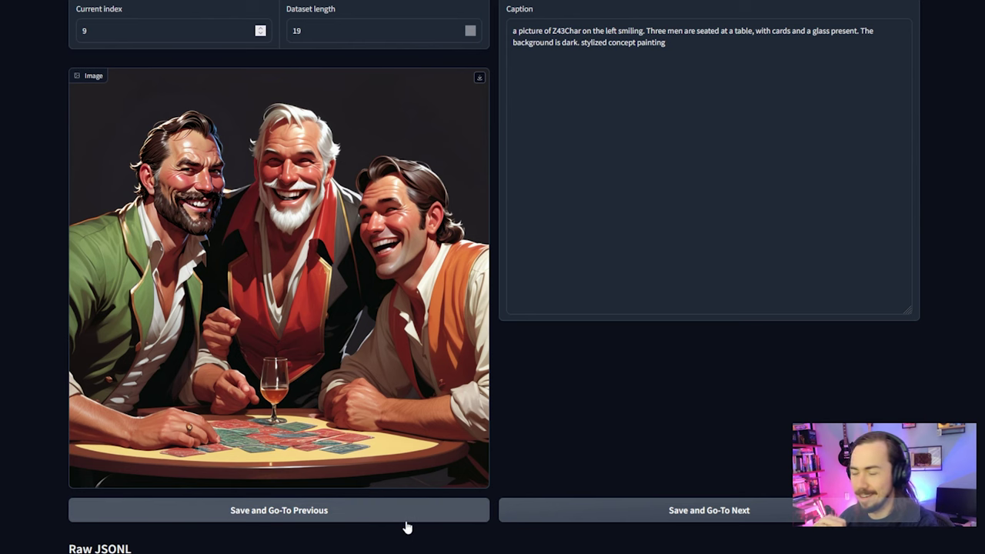
left_click(559, 508)
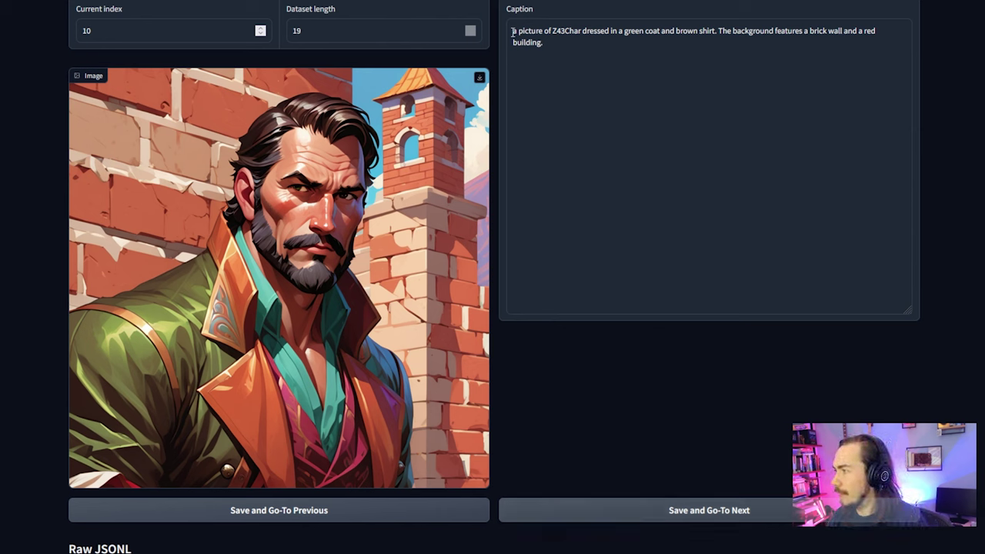
Step: Highlight the trigger word Z43Char in the caption of entry 10 and read the description that follows it
mouse_move(513, 31)
left_mouse_down()
mouse_move(582, 31)
mouse_move(511, 30)
left_mouse_up()
left_click(570, 34)
double_click(570, 33)
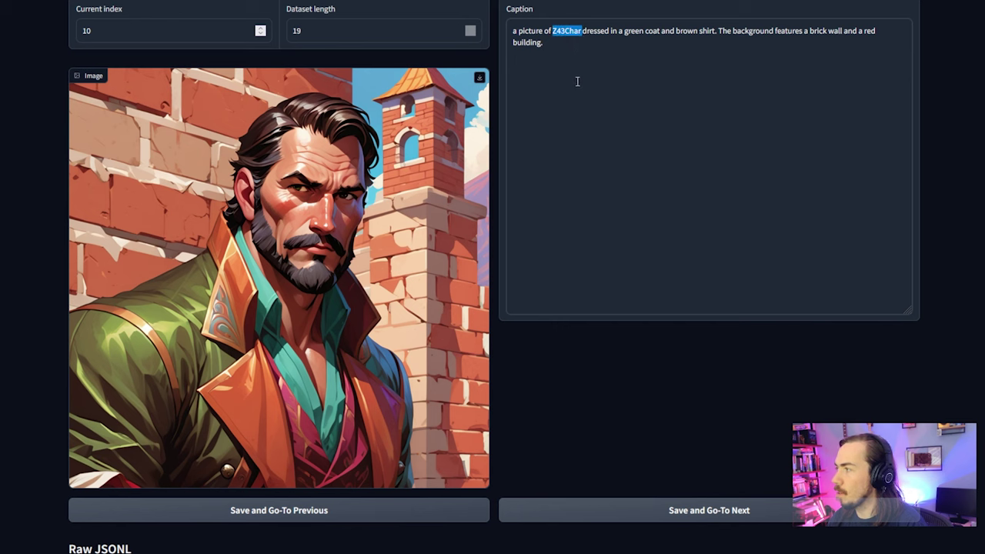
left_click(575, 25)
double_click(575, 25)
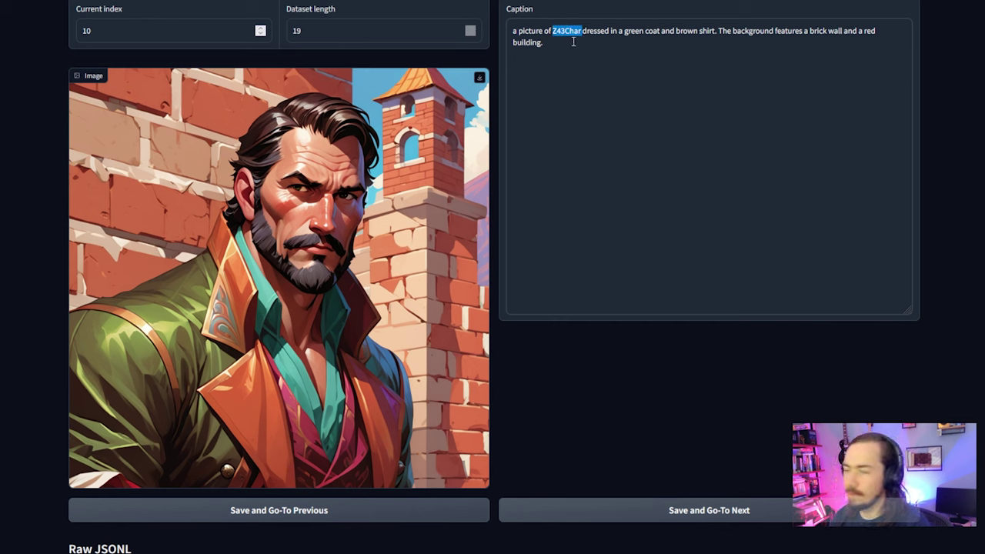
left_click(573, 43)
double_click(570, 30)
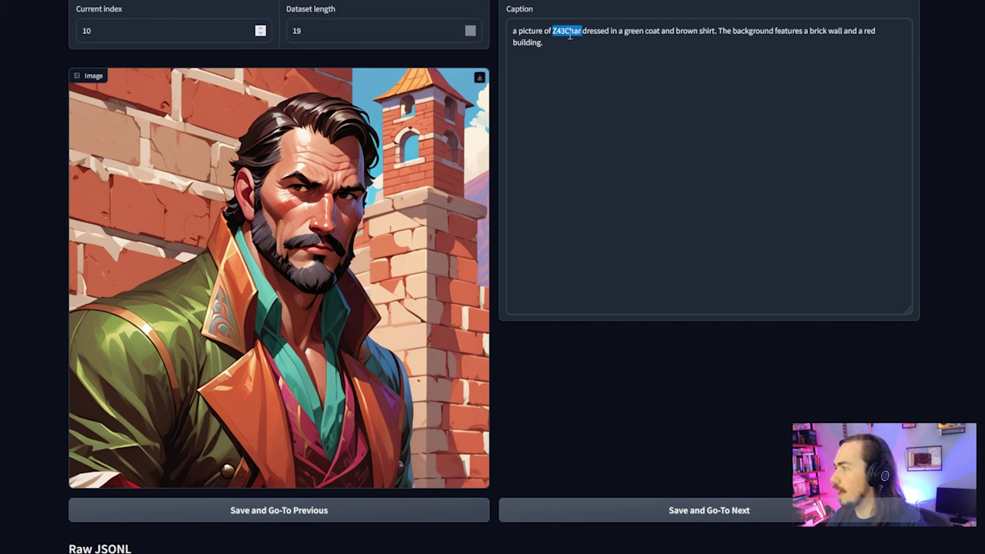
left_click(613, 39)
left_click(727, 31)
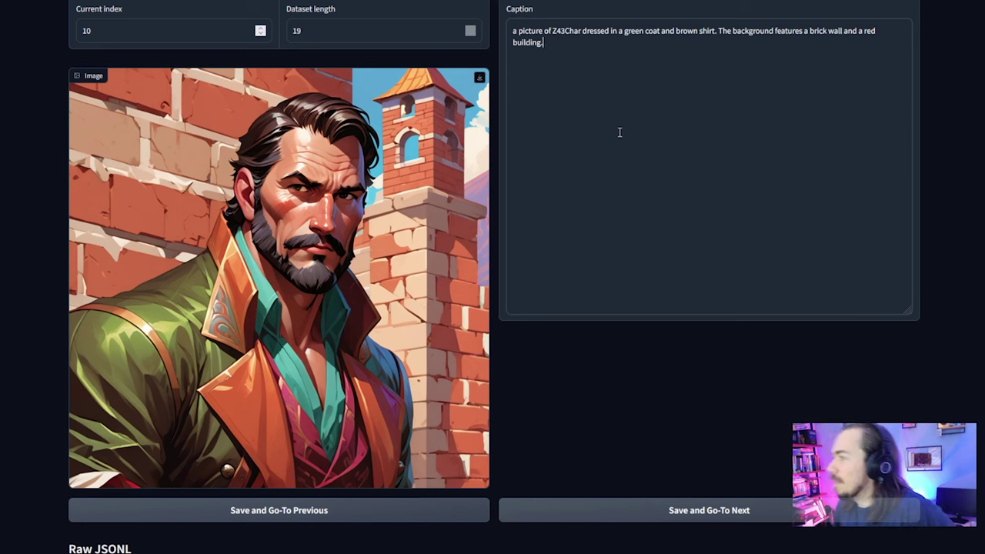
Step: Highlight the opening phrase "a picture of Z43Char" in the caption of entry 10
left_click_drag(588, 30, 477, 35)
left_click(576, 32)
left_click_drag(610, 31, 503, 18)
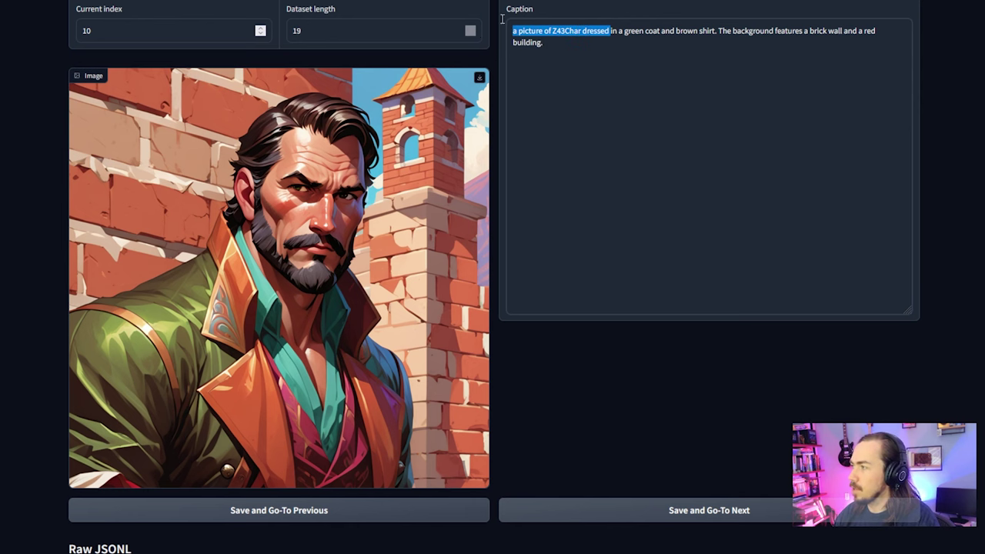
left_click_drag(582, 31, 509, 28)
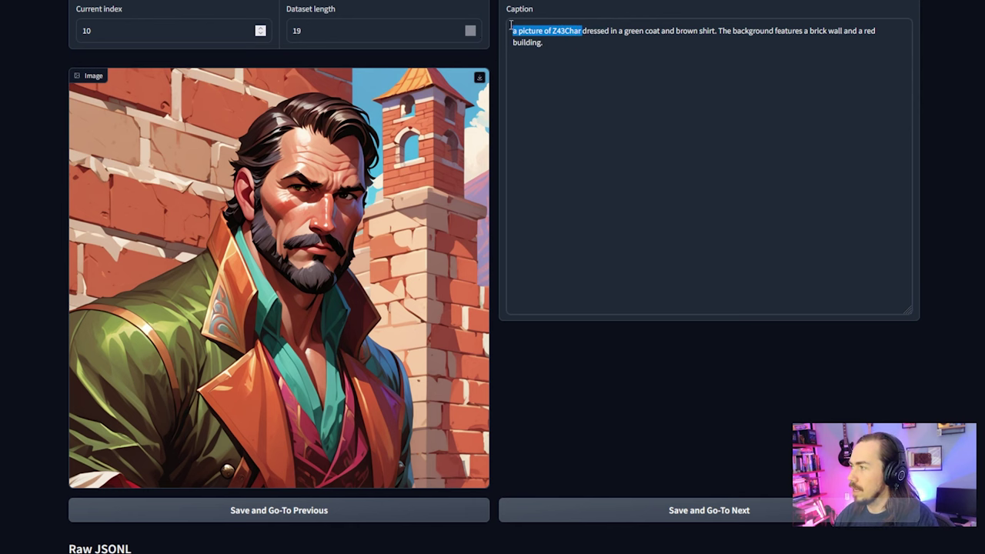
Step: Go back through entries 9 and 8, highlighting the opening phrase "a picture of Z43Char" in each caption
left_click(350, 519)
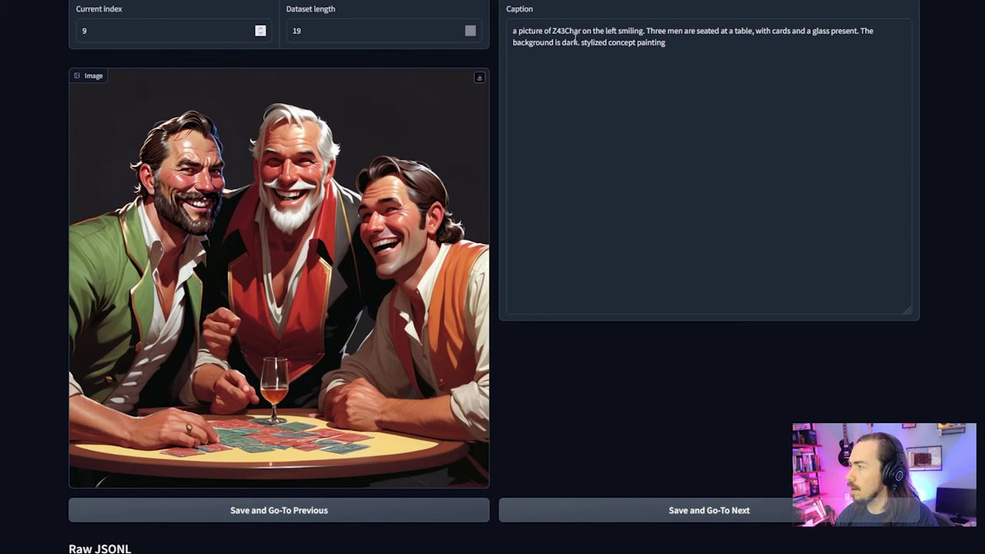
left_click_drag(583, 31, 463, 29)
left_click(358, 504)
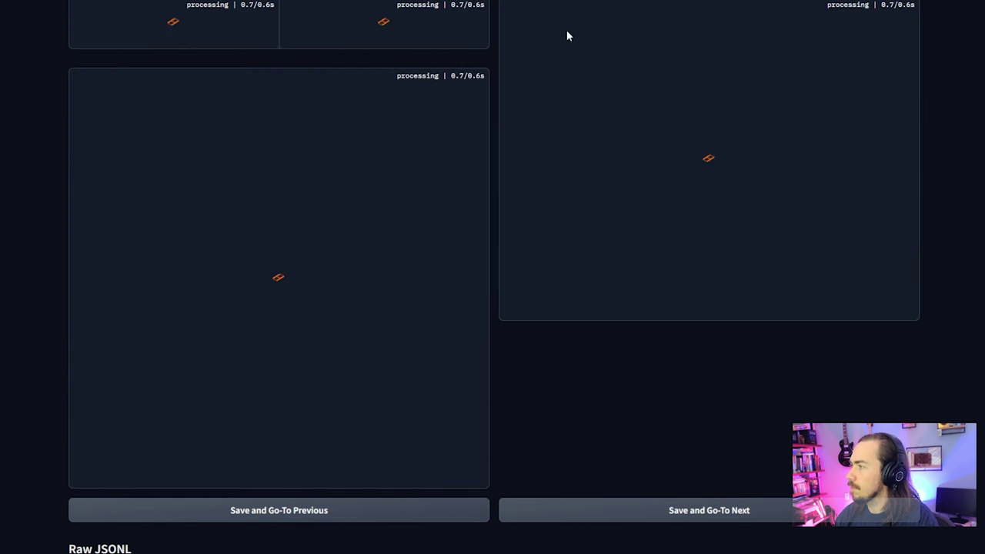
double_click(566, 31)
left_click_drag(564, 28, 509, 31)
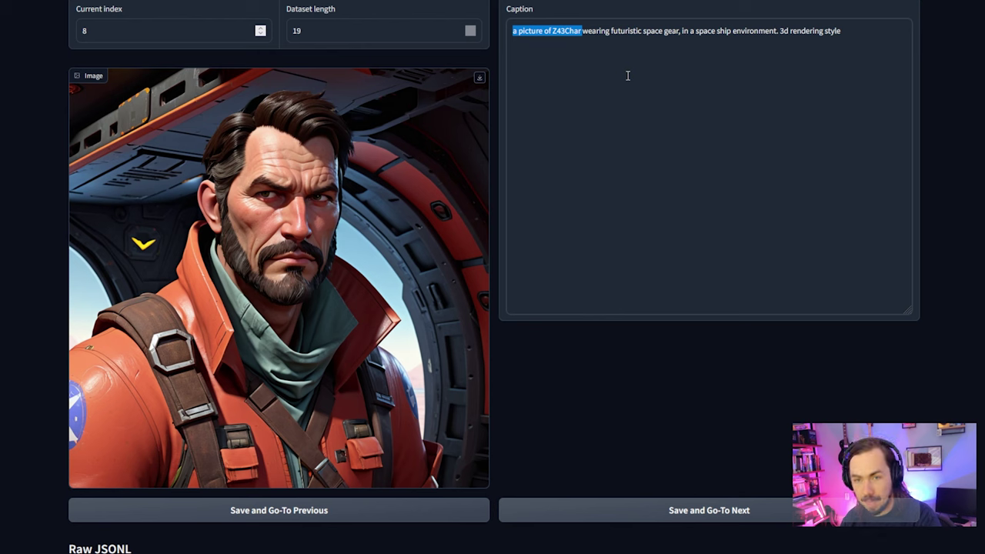
double_click(571, 34)
left_click_drag(571, 34, 514, 28)
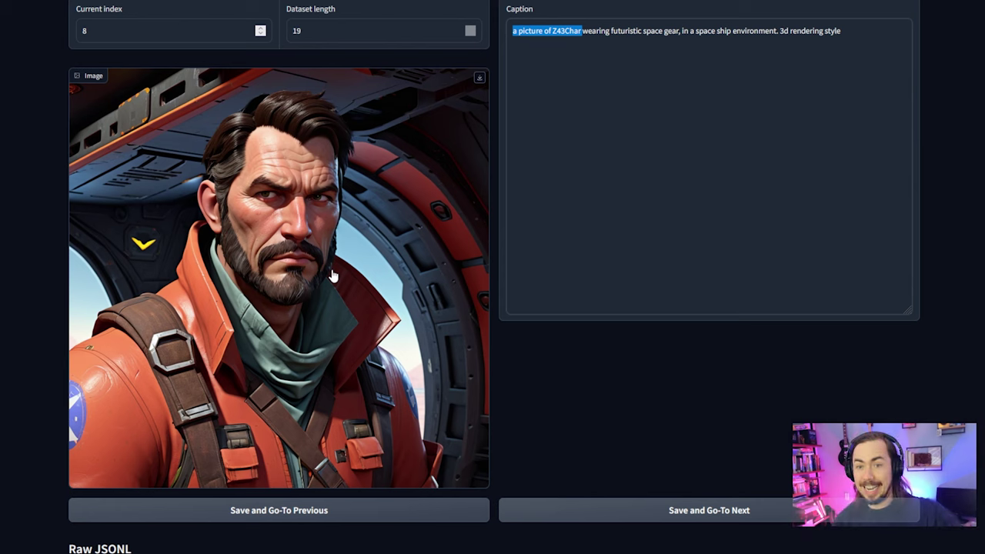
Step: Go back to entry 5 and highlight "a picture of Z43Char" at the start of its caption
left_click(271, 517)
left_click(273, 517)
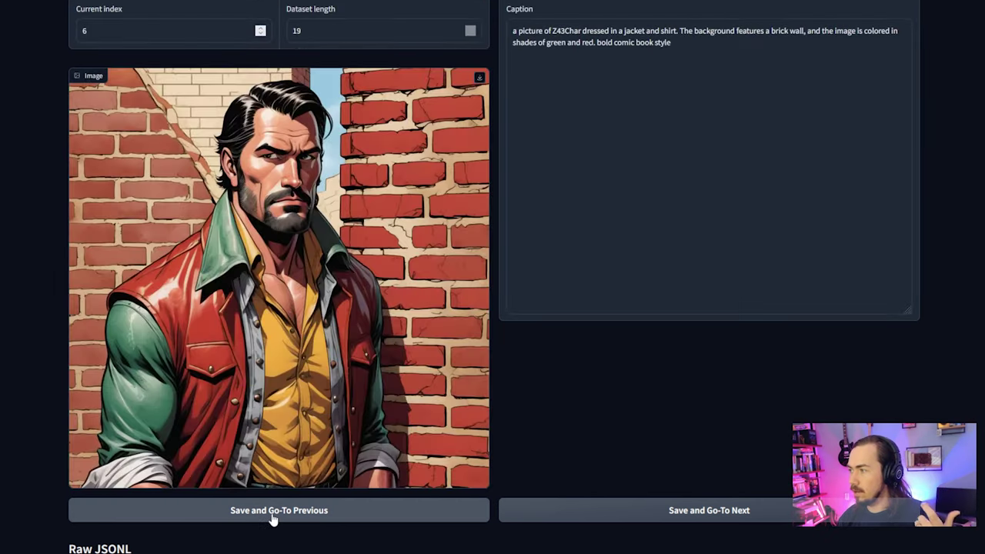
left_click(273, 517)
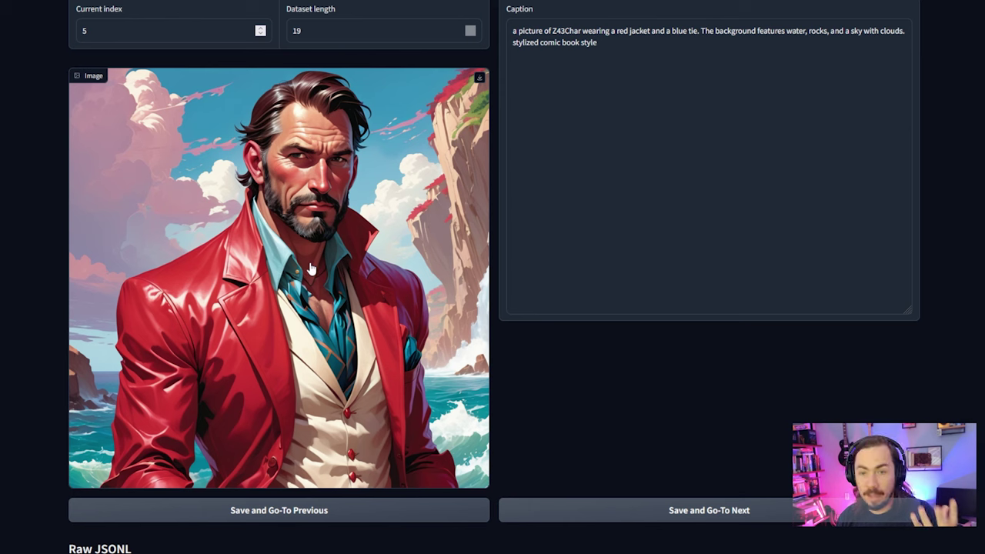
left_click_drag(582, 32, 513, 32)
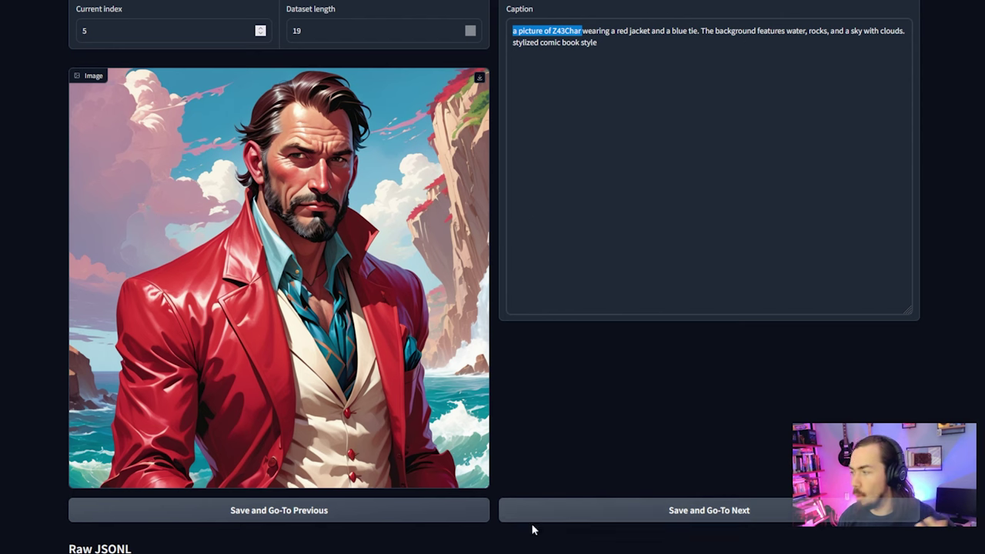
Step: Move forward from entry 5 to entry 10, viewing the images and captions along the way
left_click(572, 521)
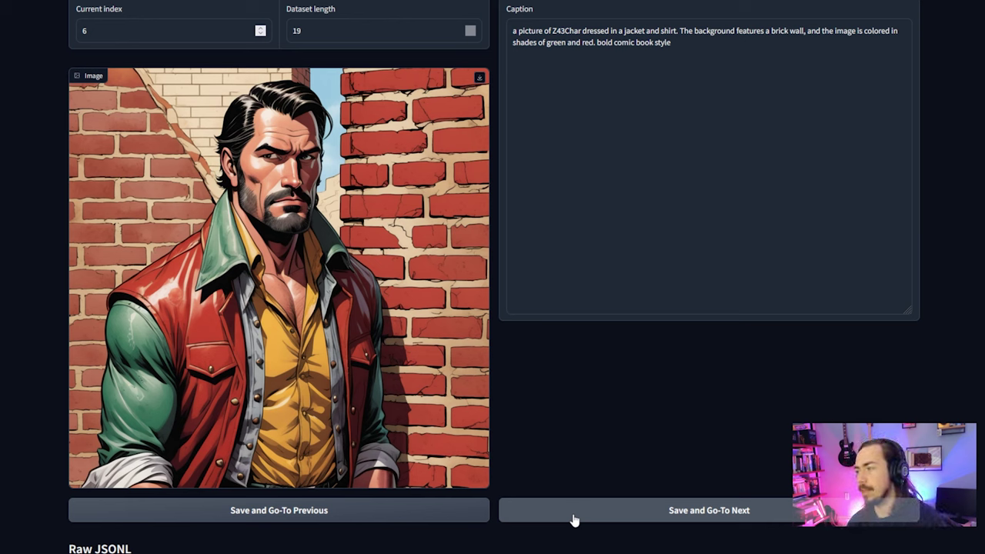
left_click(708, 519)
left_click(709, 520)
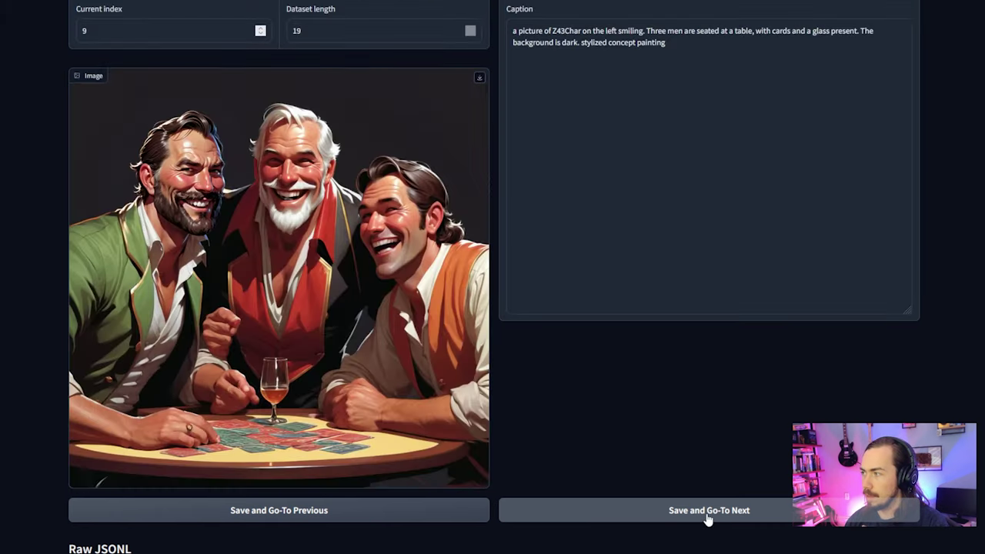
left_click(709, 519)
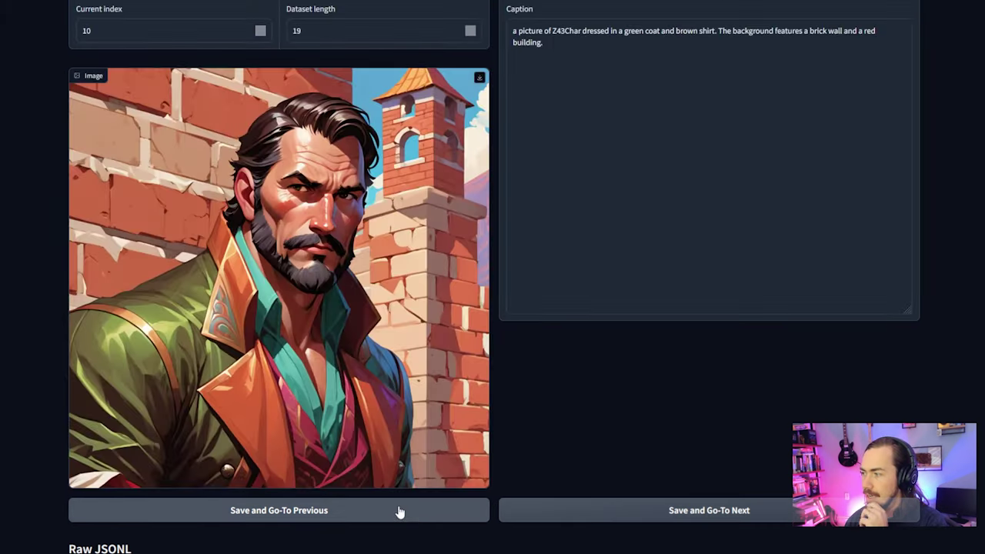
Step: Browse back from entry 10 to entry 6, comparing the art styles of the images with their captions
left_click(397, 510)
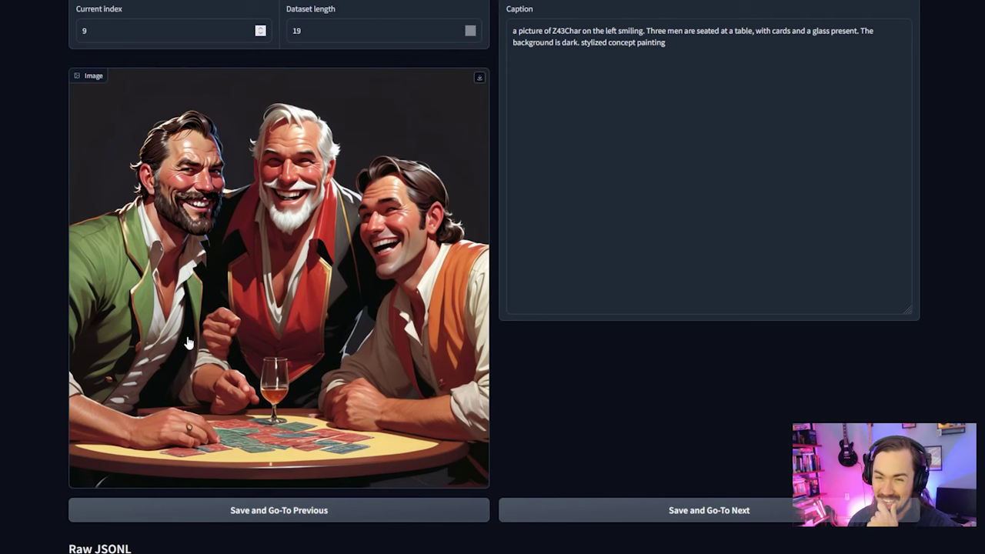
left_click(268, 517)
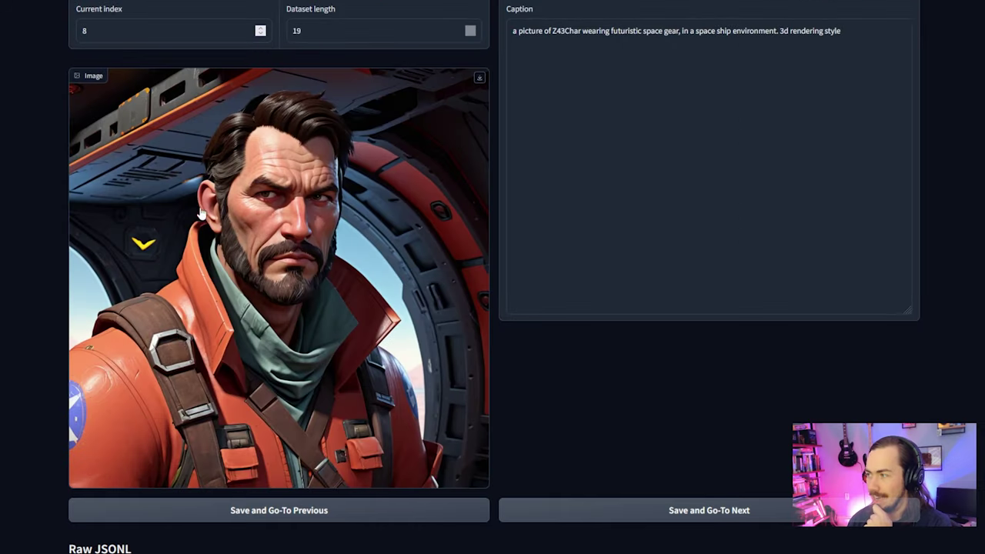
left_click(437, 514)
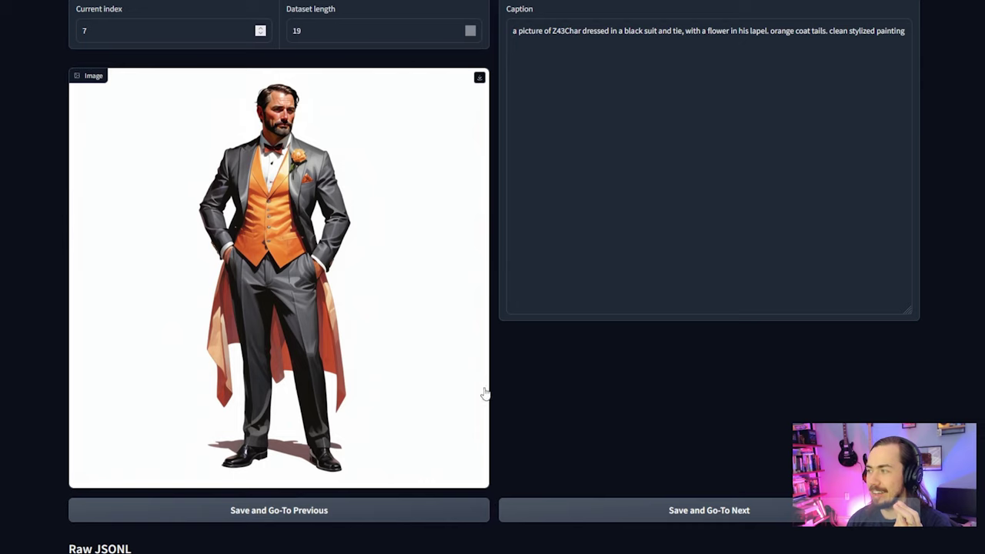
left_click(550, 514)
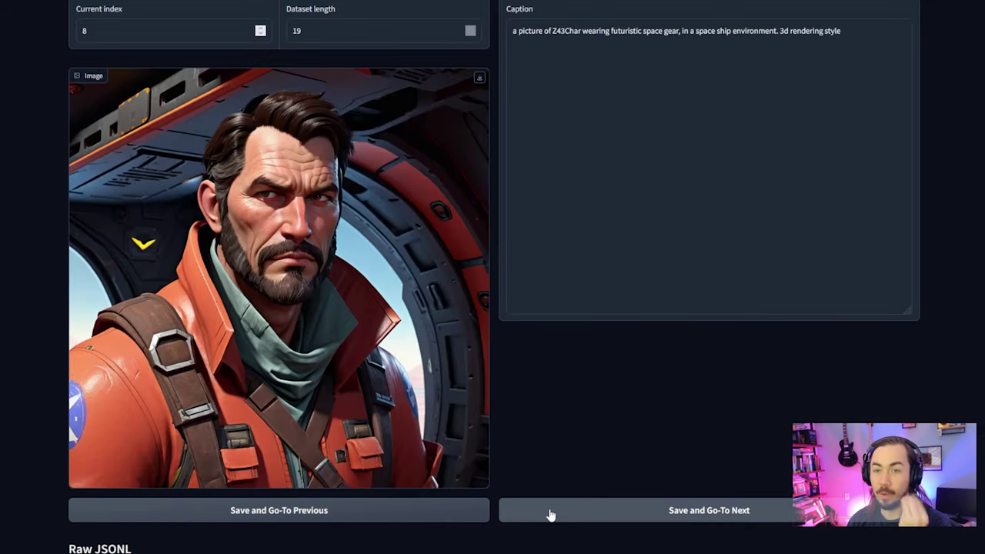
left_click(411, 510)
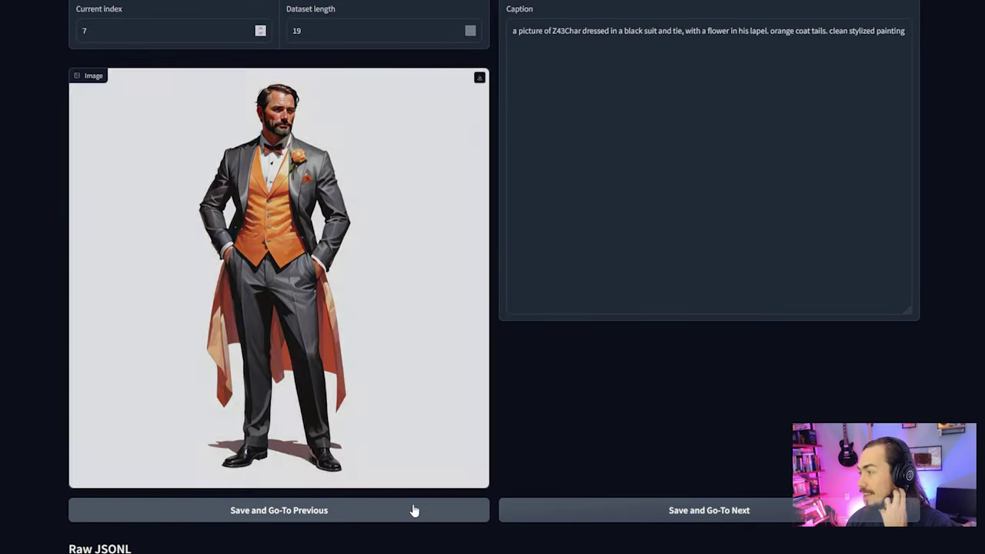
left_click(413, 510)
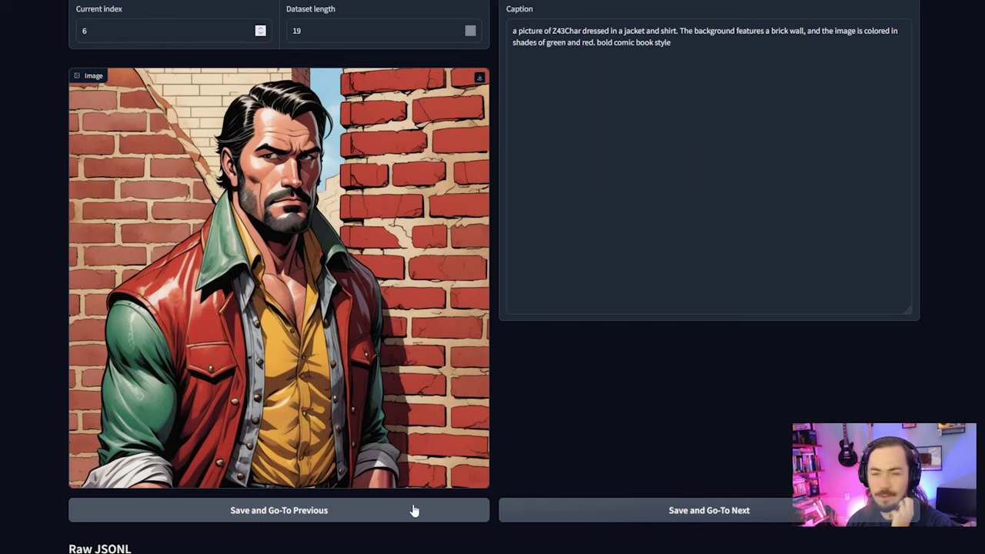
Step: Move forward from entry 6 to entry 16, viewing each image with its caption and style description
left_click(594, 513)
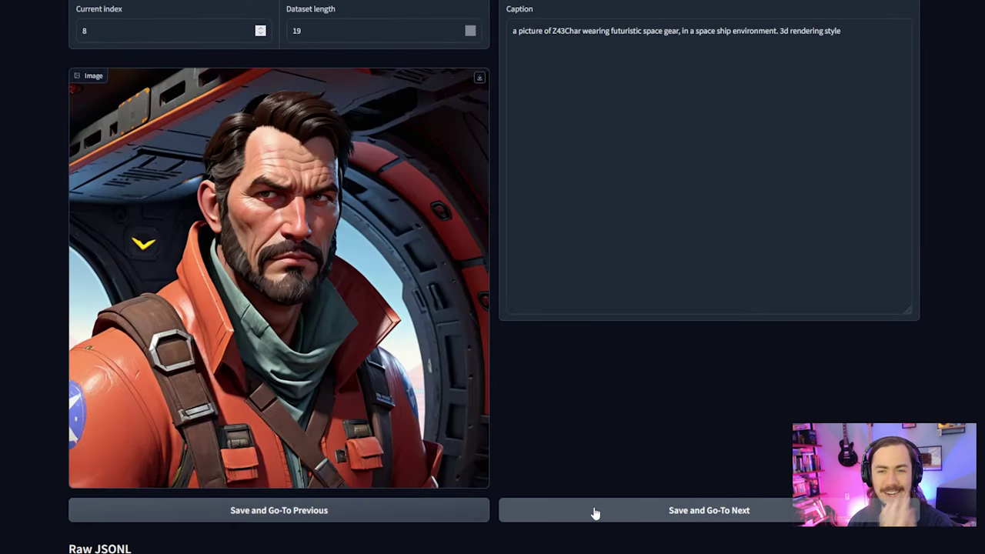
left_click(594, 513)
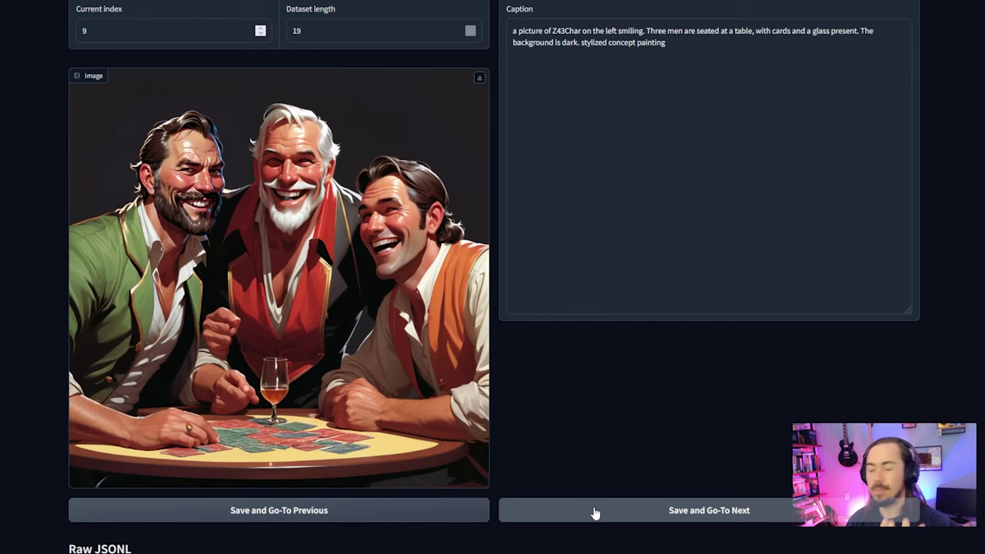
left_click(594, 512)
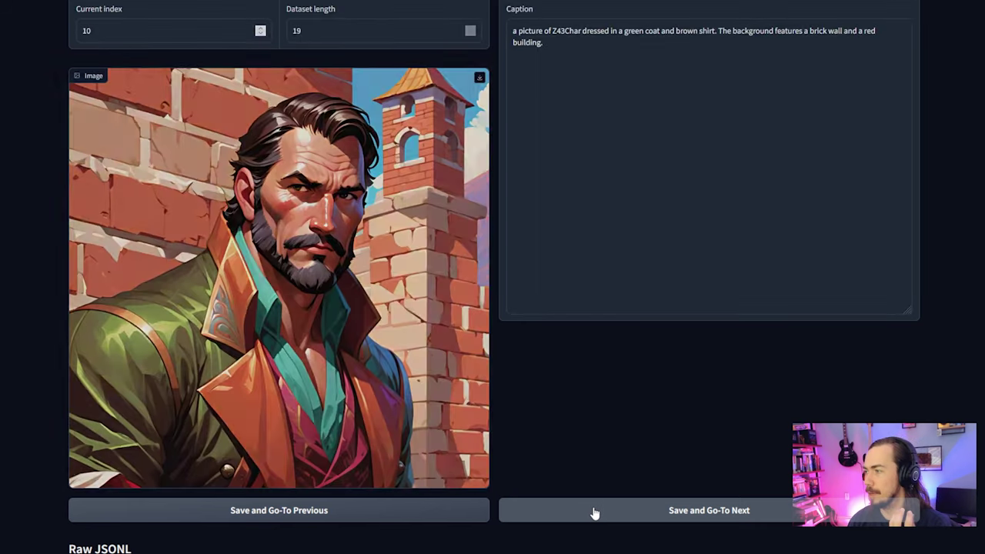
left_click(594, 512)
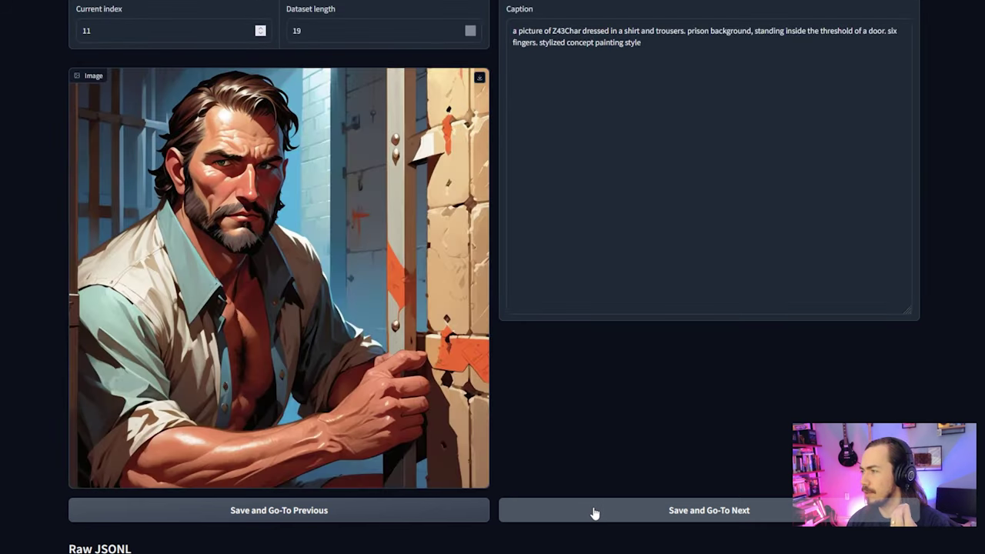
left_click(594, 512)
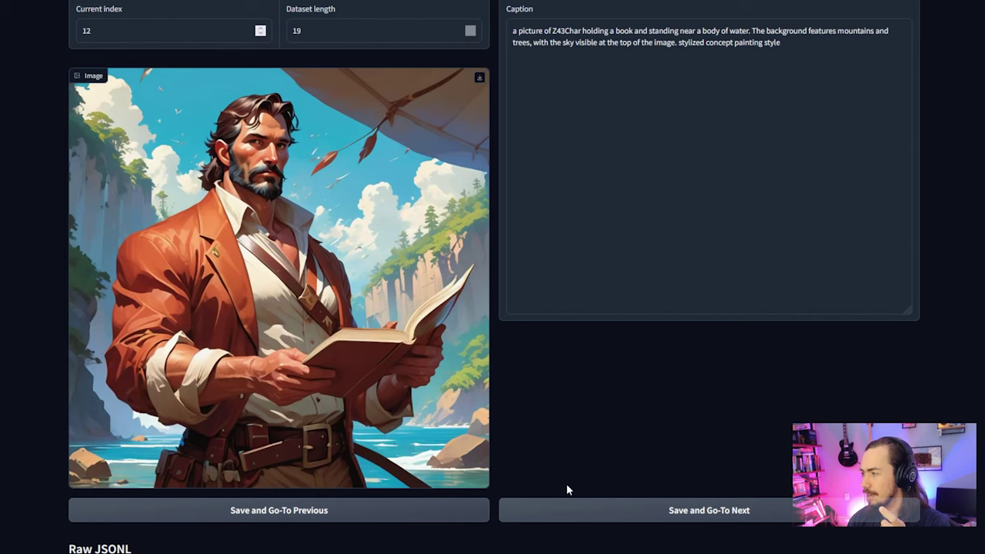
left_click(572, 512)
left_click(573, 512)
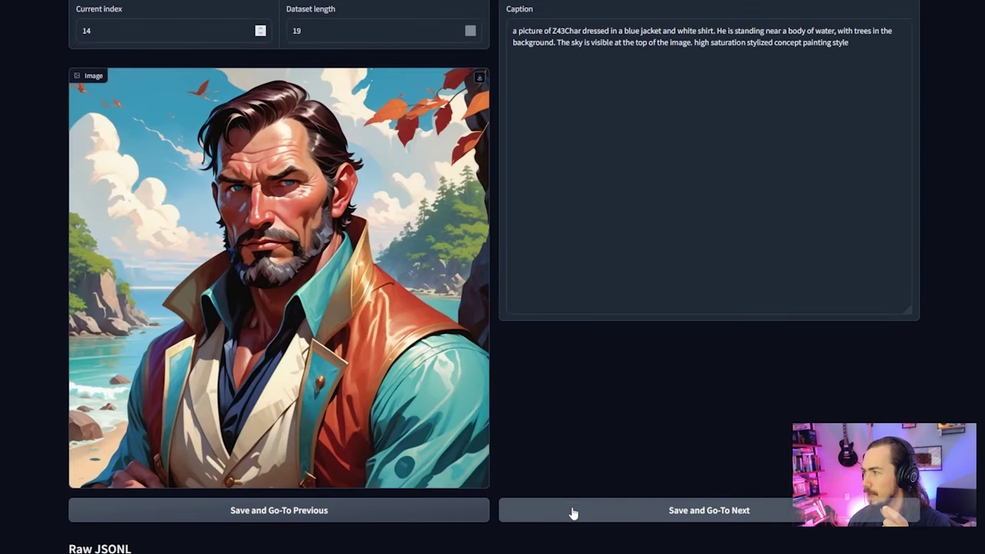
left_click(573, 512)
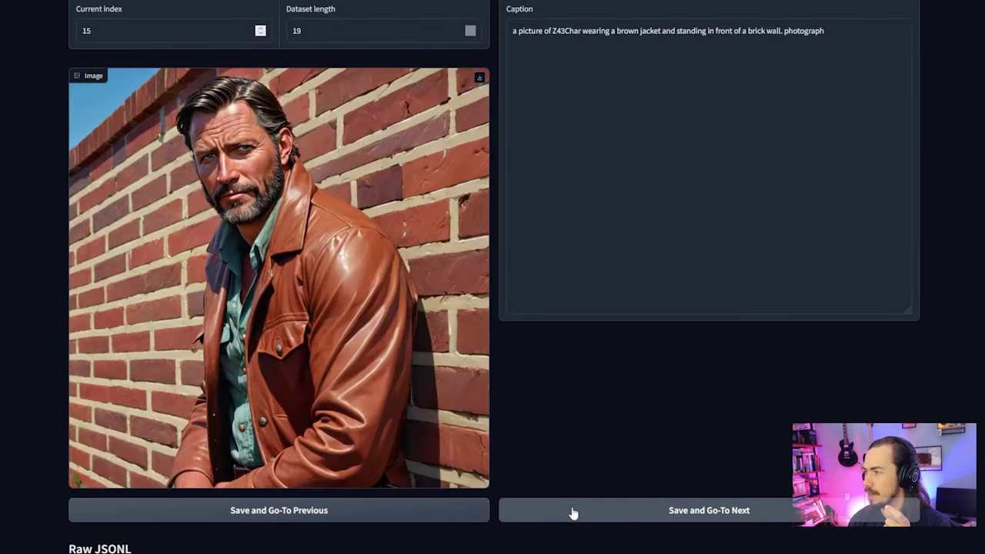
left_click(573, 512)
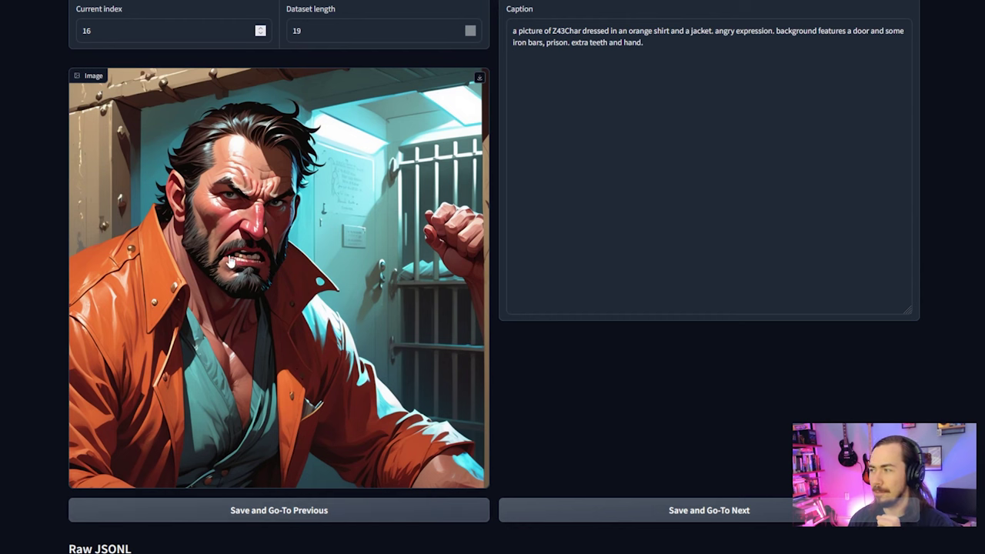
Step: Revisit the brown-jacket photograph at entry 15, and continue forward through the captions to entry 18
left_click(323, 515)
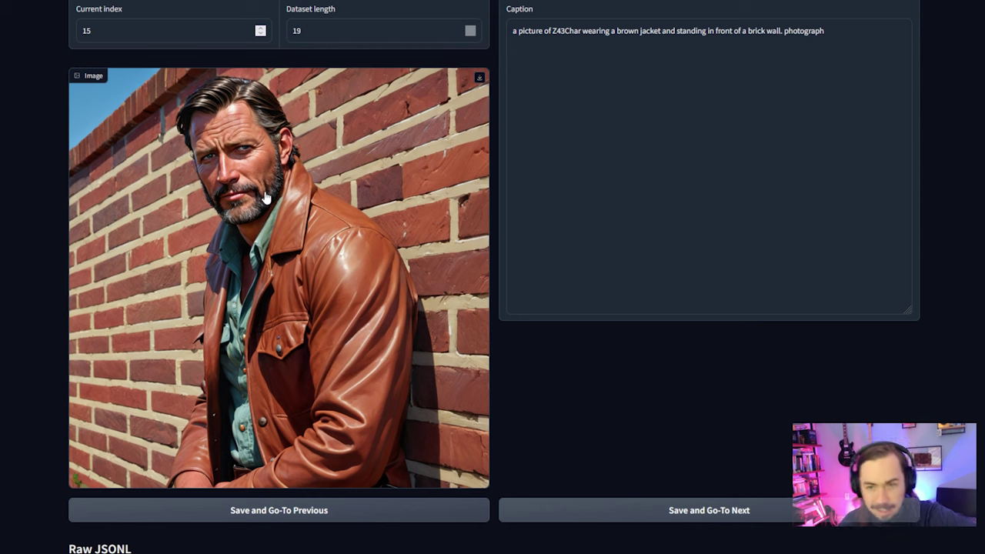
left_click(565, 522)
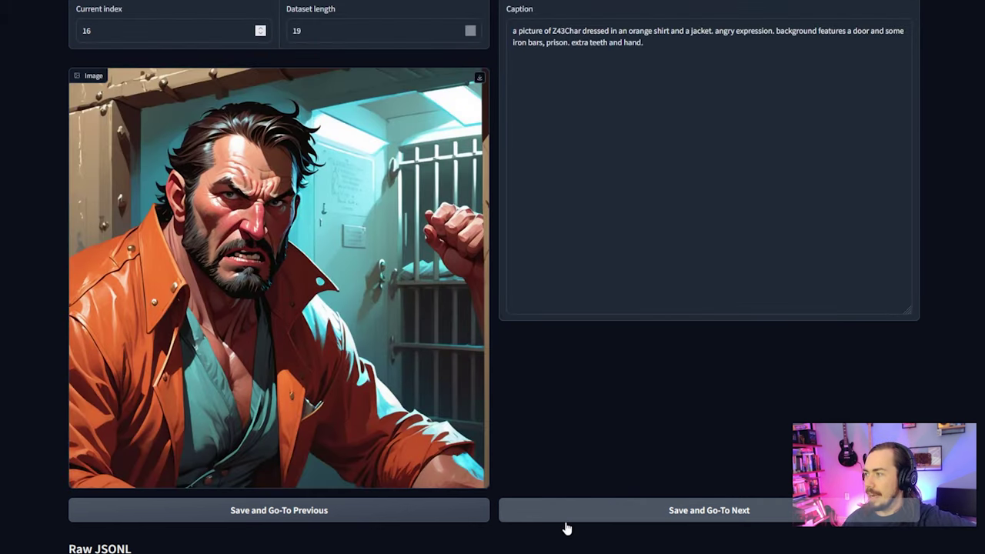
left_click(565, 523)
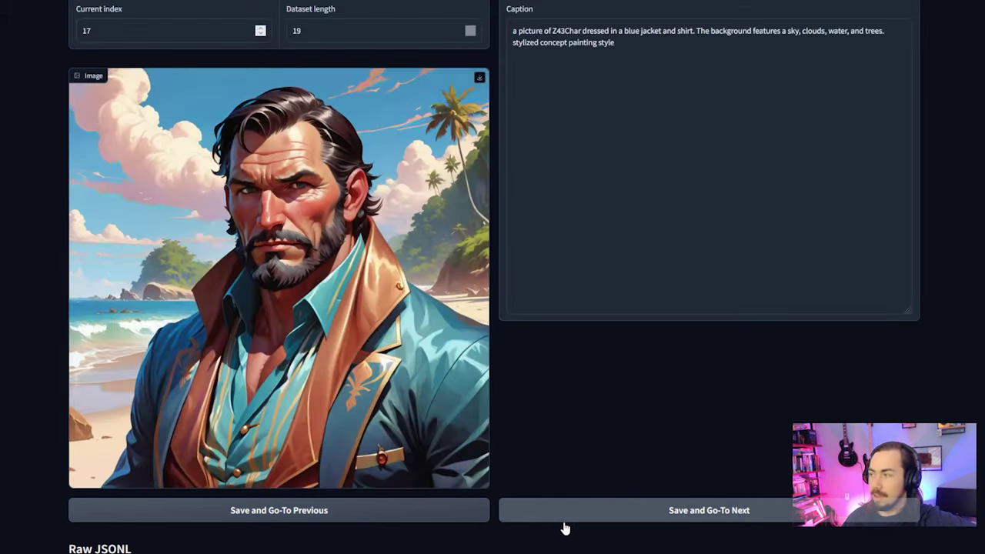
left_click(565, 526)
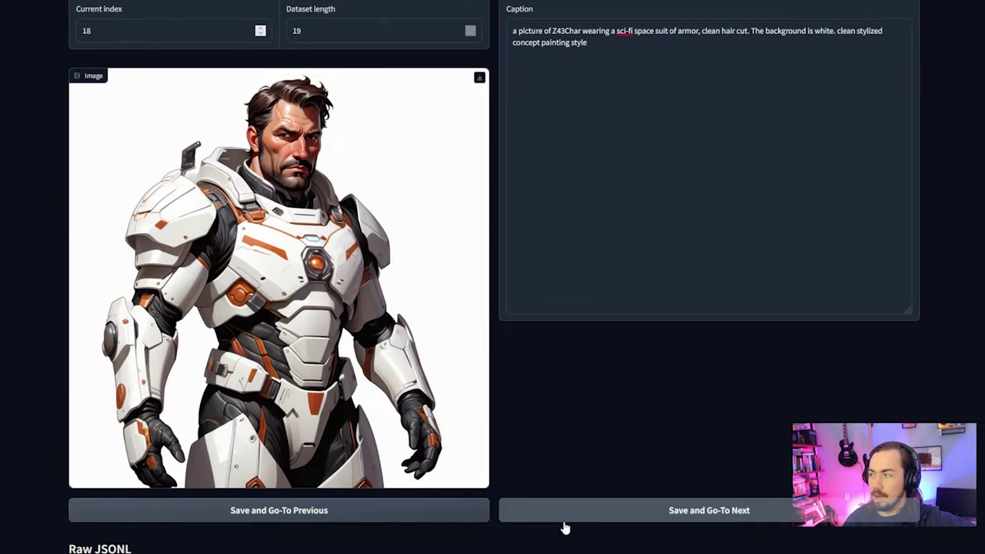
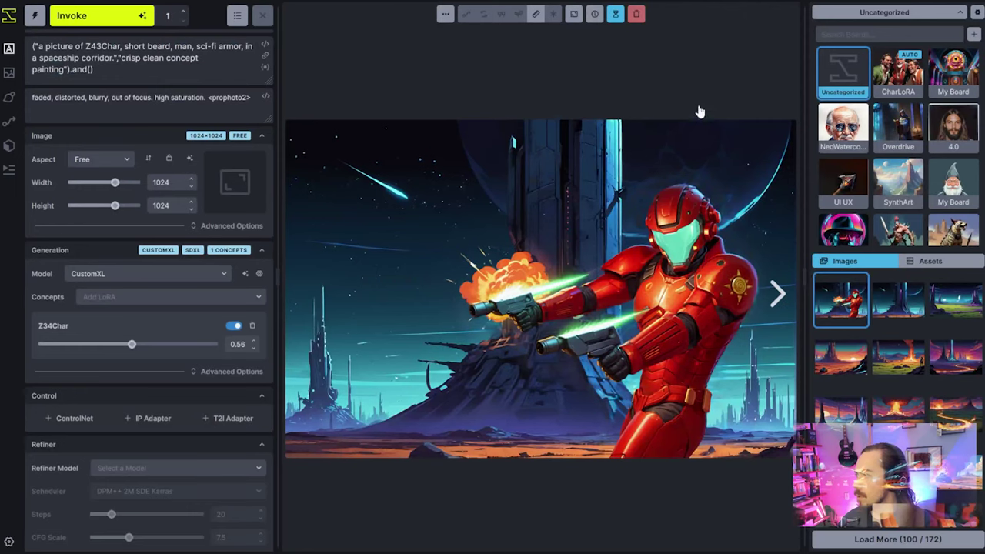
Step: Switch to InvokeAI and browse the CharLoRA board's images back to the three men at the card table
left_click(890, 80)
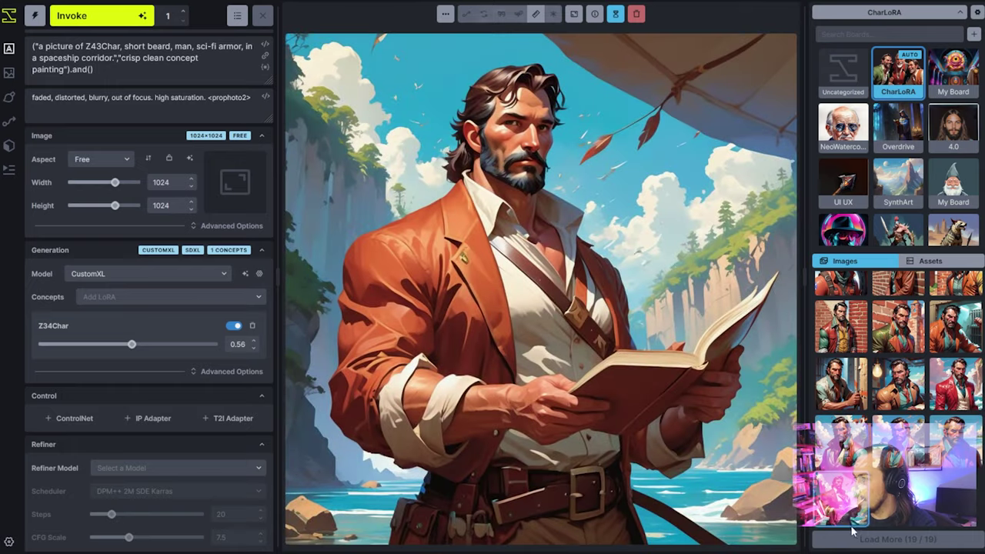
key("Left")
key("Left")
key("Left")
key("Left")
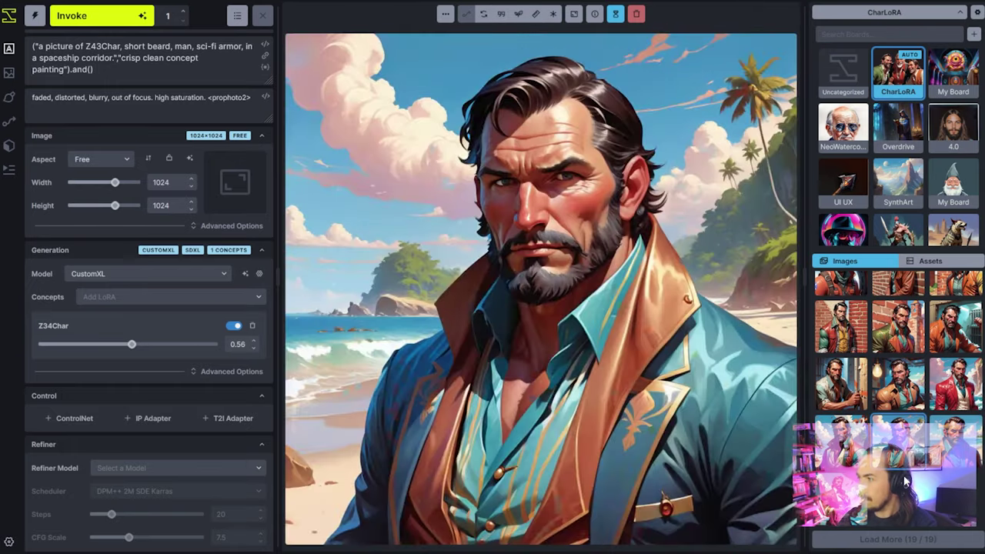
key("Left")
key("Left")
key("Left")
key("Left")
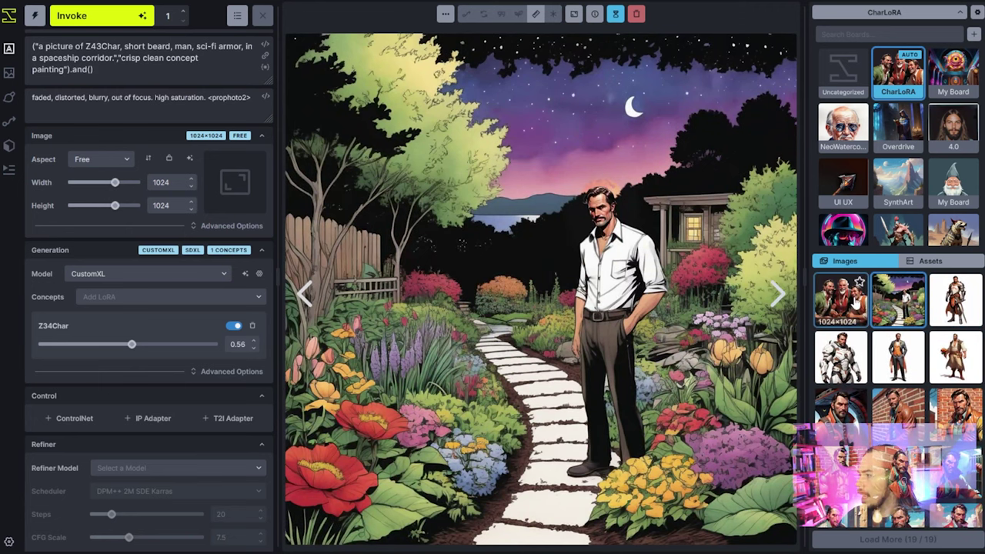
left_click(855, 305)
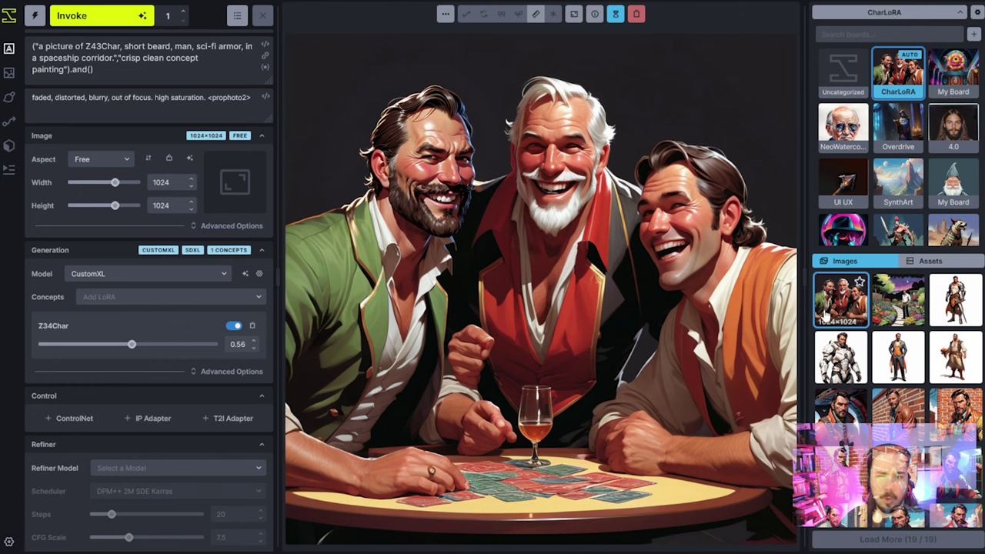
Step: Compare the LoRA name Z34Char with the trigger word Z43Char in the positive prompt and in entry 18's dataset caption
double_click(61, 326)
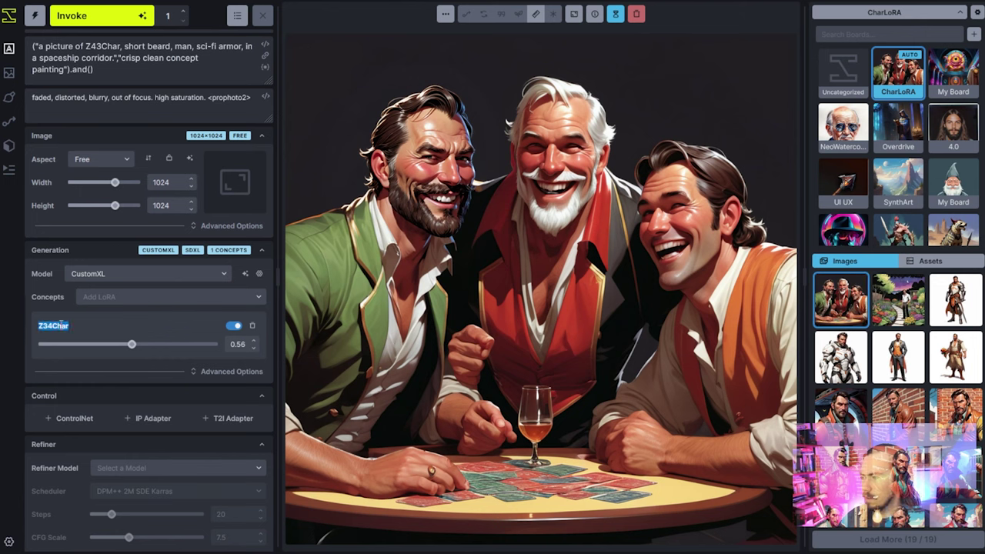
left_click(67, 326)
double_click(67, 326)
left_click(115, 350)
left_click_drag(77, 328, 46, 322)
left_click(94, 337)
left_click(113, 47)
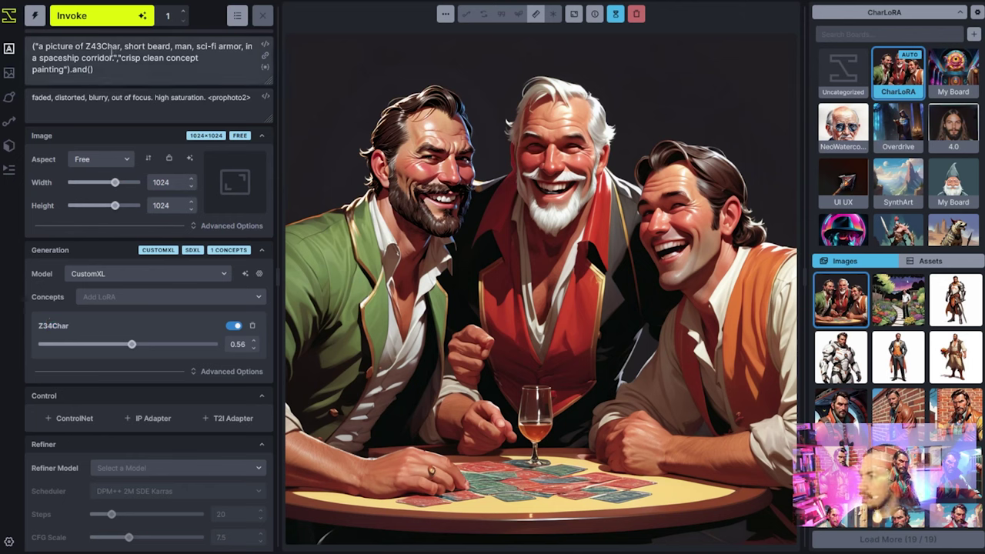
double_click(101, 46)
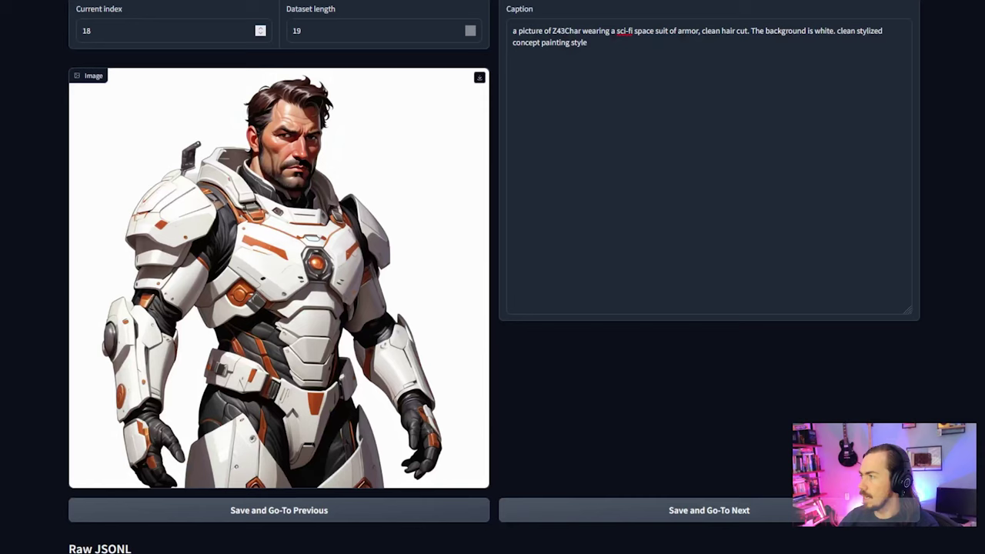
double_click(561, 31)
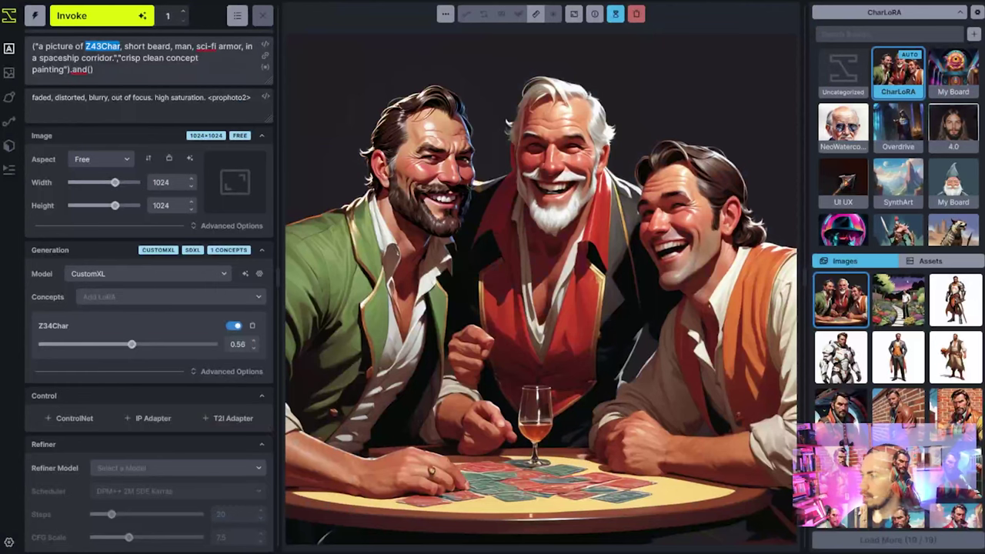
Step: Trim the positive prompt in InvokeAI down to "a picture of Z43Char,"
left_click(37, 47)
key("Delete")
key("Delete")
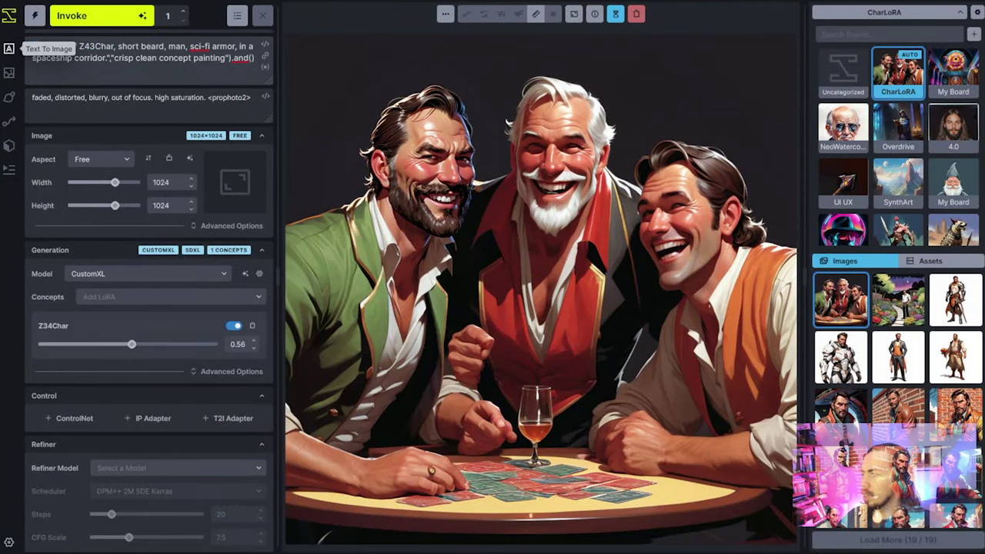
mouse_move(254, 59)
left_mouse_down()
mouse_move(107, 66)
mouse_move(217, 87)
left_mouse_up()
key("Delete")
double_click(127, 46)
key("Delete")
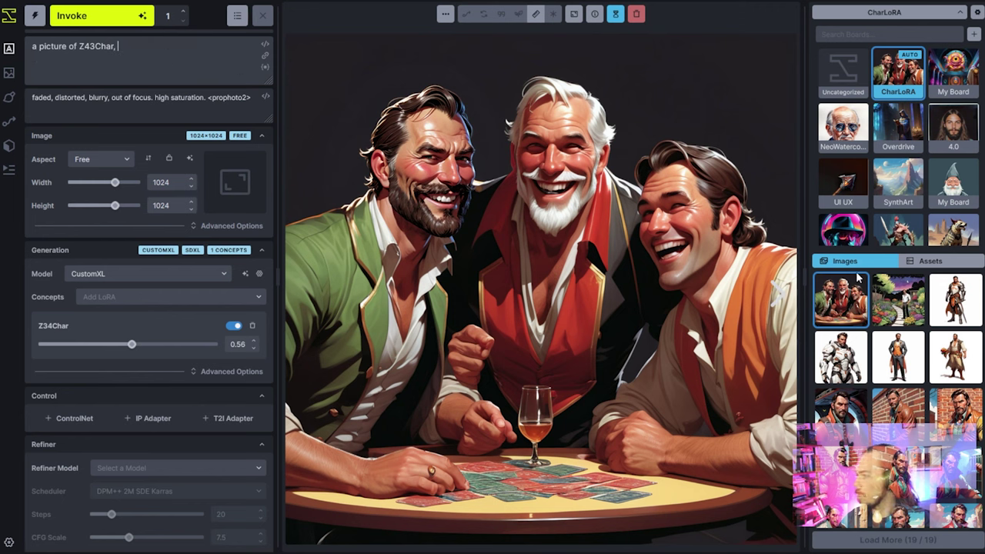
Step: Open the green-coated portrait by the brick wall from the CharLoRA board and toggle its image information
left_click(902, 414)
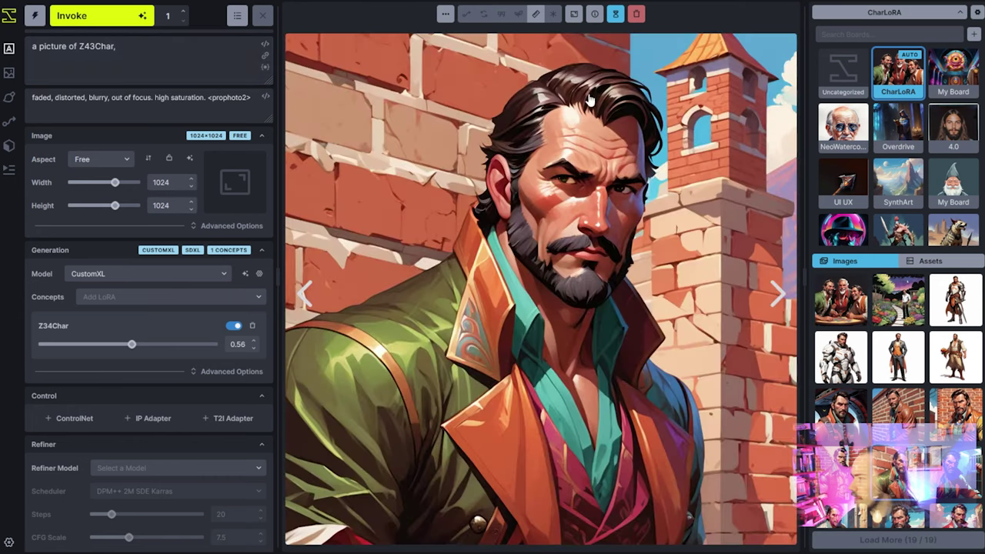
left_click(594, 14)
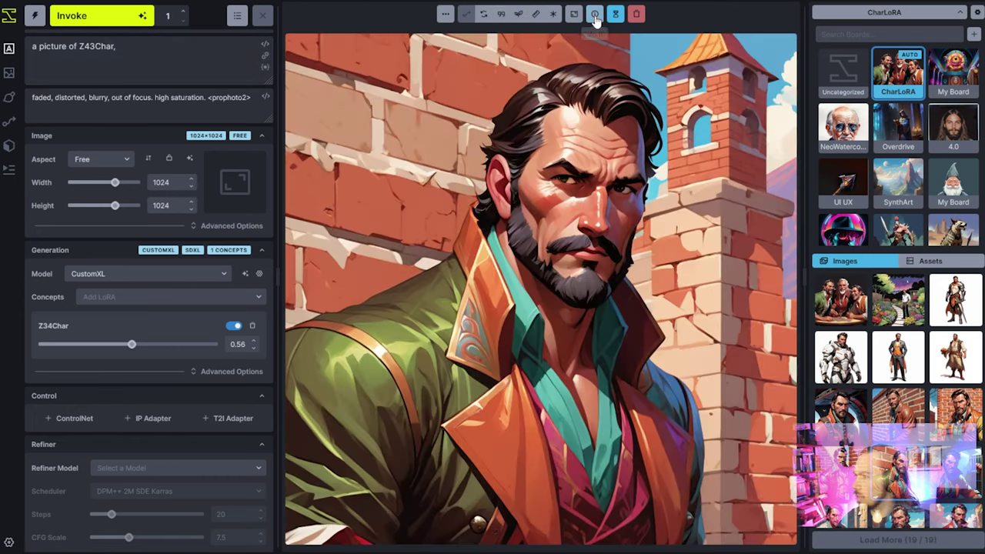
left_click(595, 17)
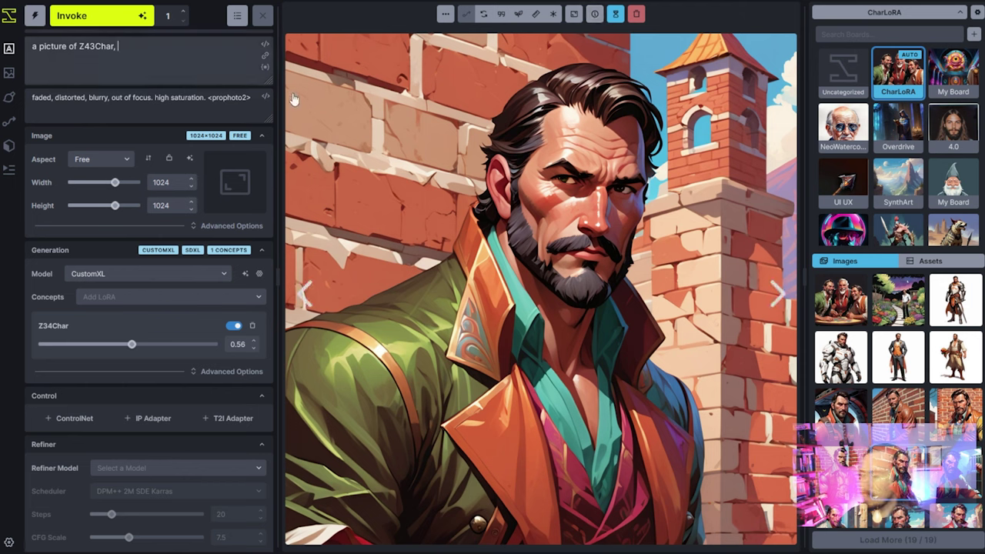
Step: Extend the positive prompt with "wearing a jacket," and insert the SynthArtXL embedding after it
left_click(154, 46)
type("wearing a jacket,")
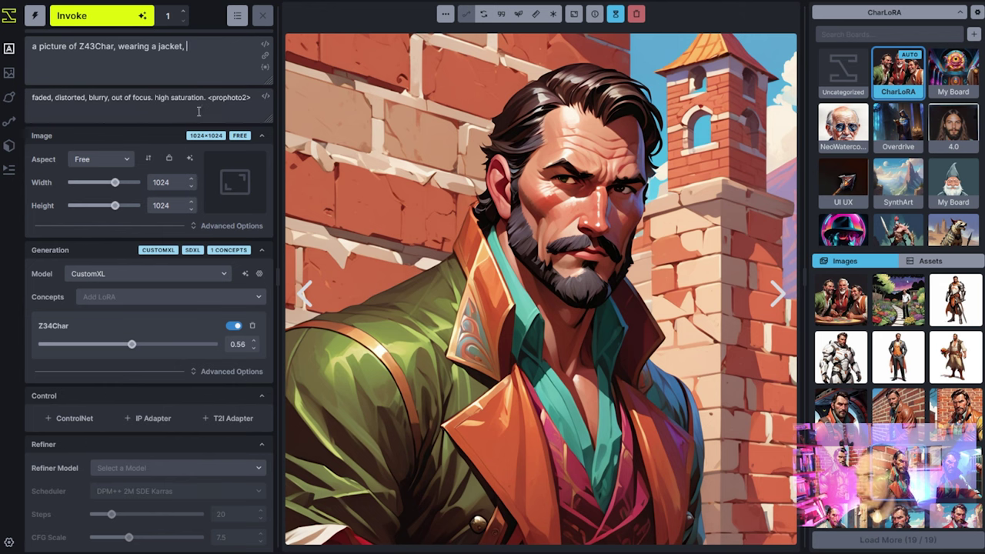
key("less")
type("synt")
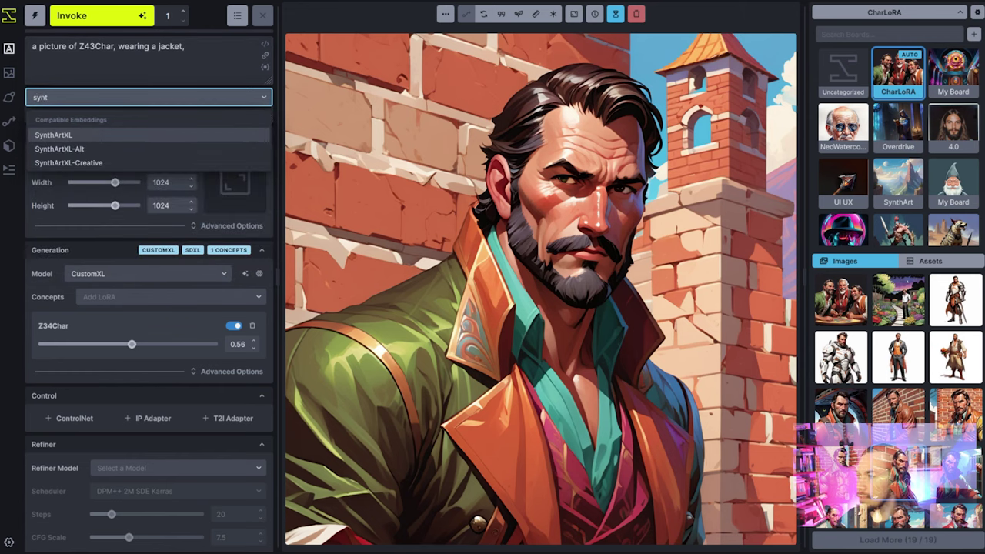
key("Return")
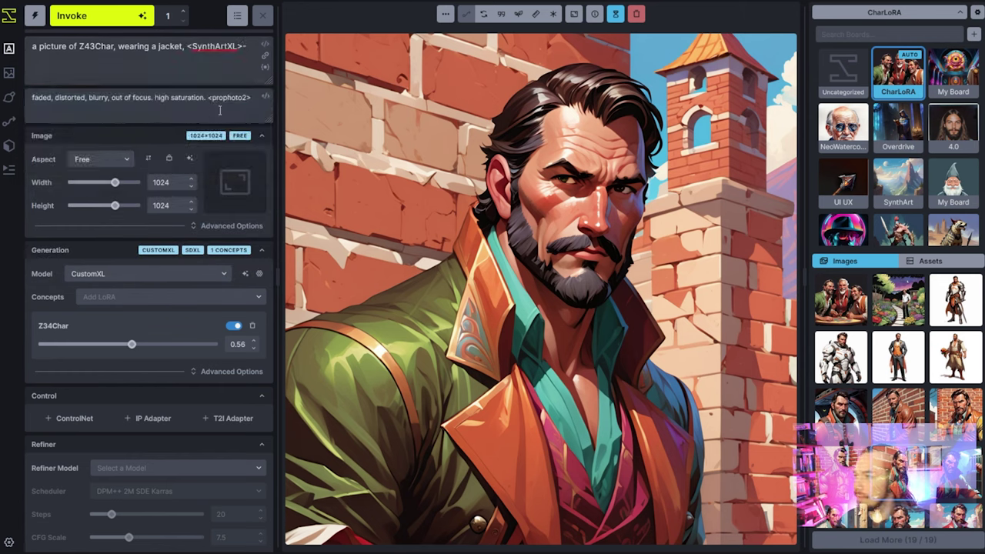
Step: Insert "standing in front of a wooden wall," before the SynthArtXL embedding in the positive prompt
left_click(187, 46)
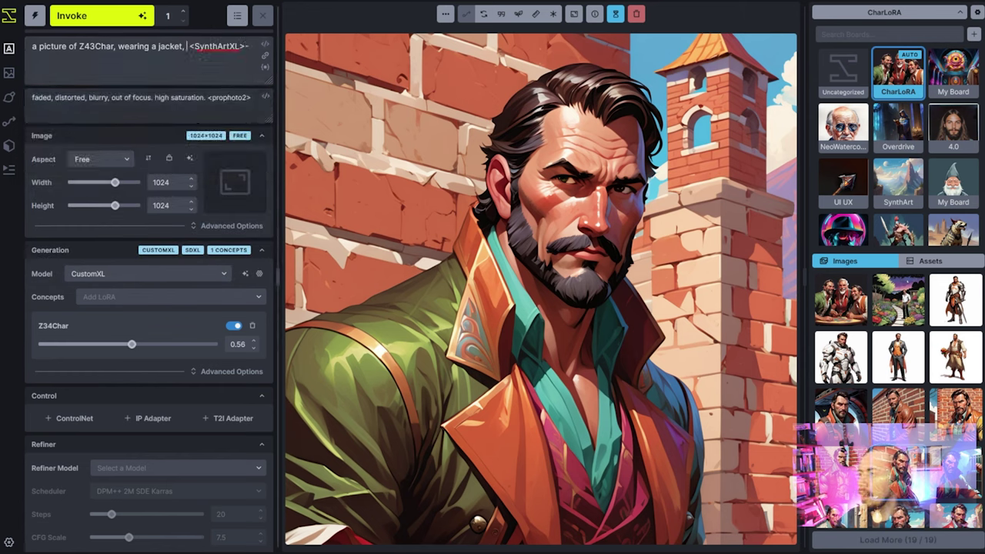
type("standing")
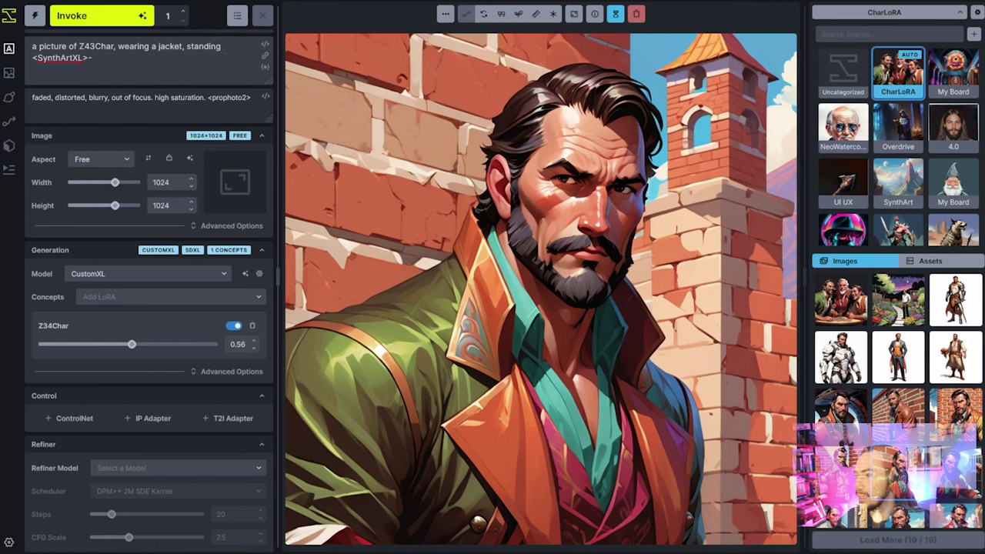
type(" in front of a wo")
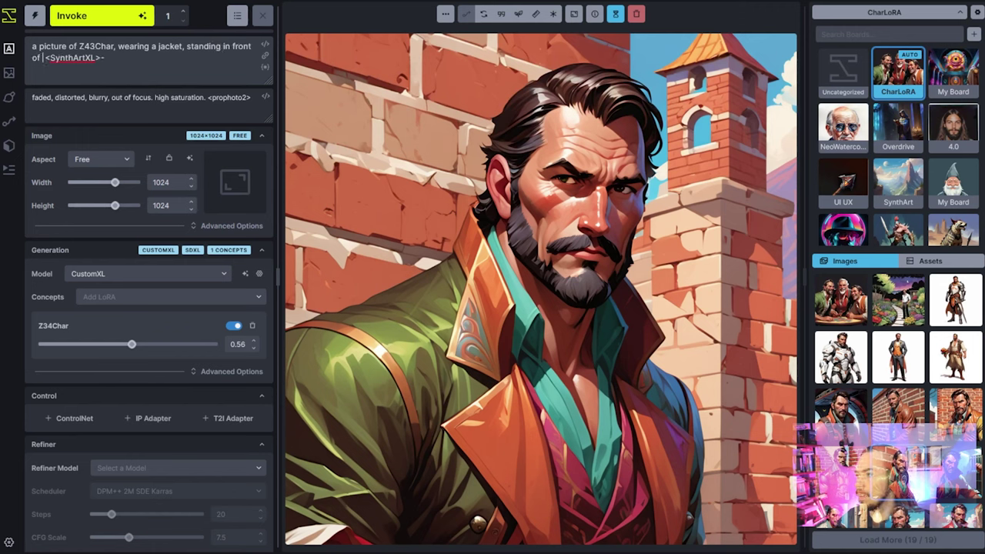
type("oden wall ")
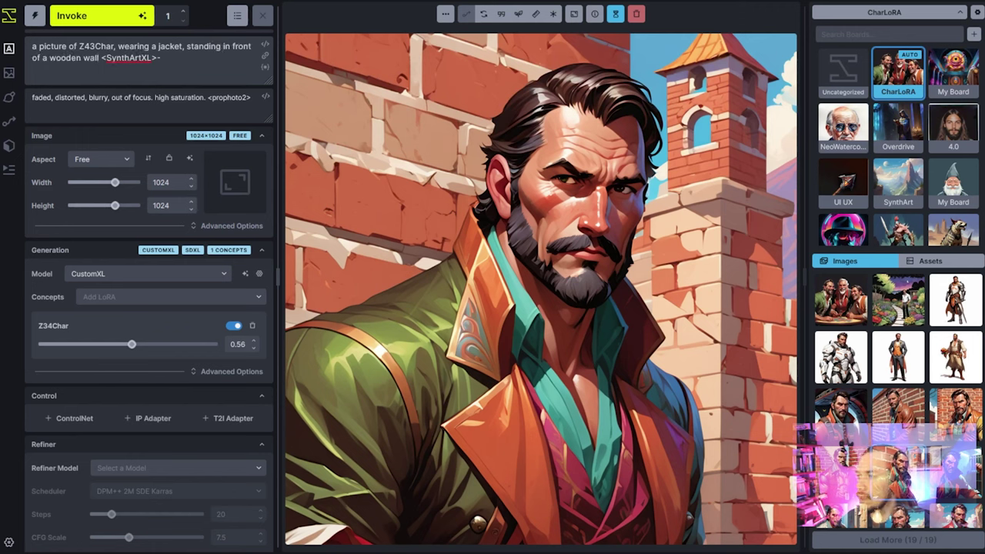
type(",")
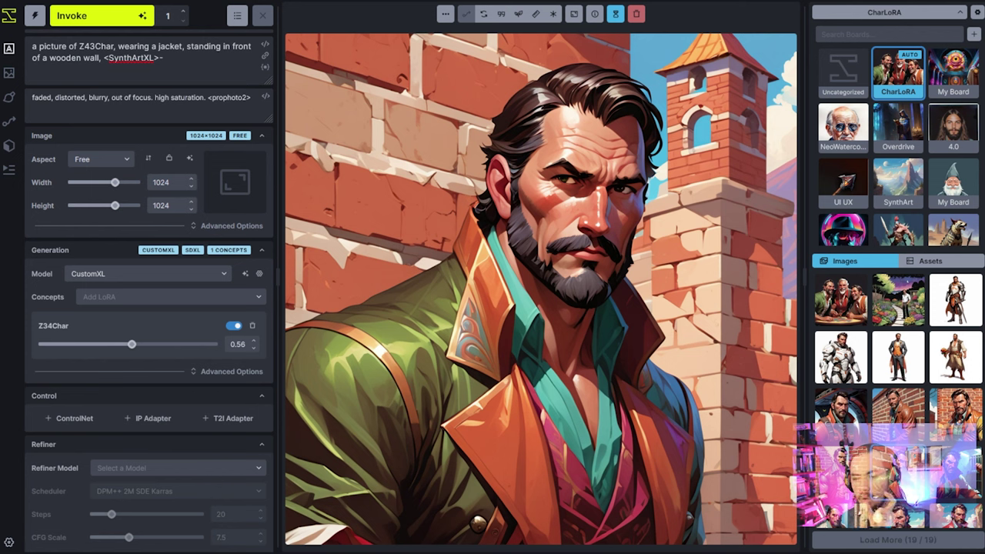
double_click(159, 58)
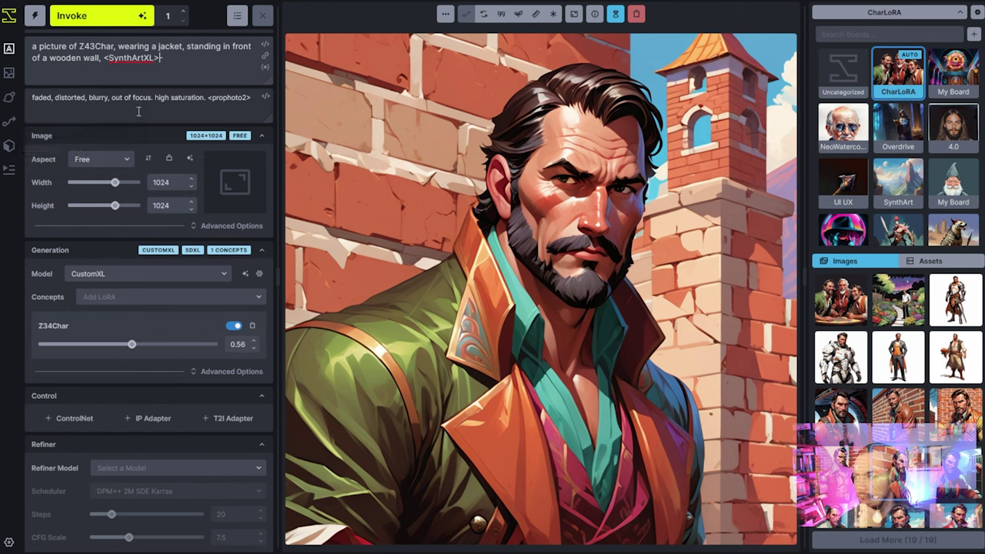
Step: Down-weight the SynthArtXL embedding in the positive prompt with a trailing "-" and queue one generation
left_click_drag(163, 58, 118, 61)
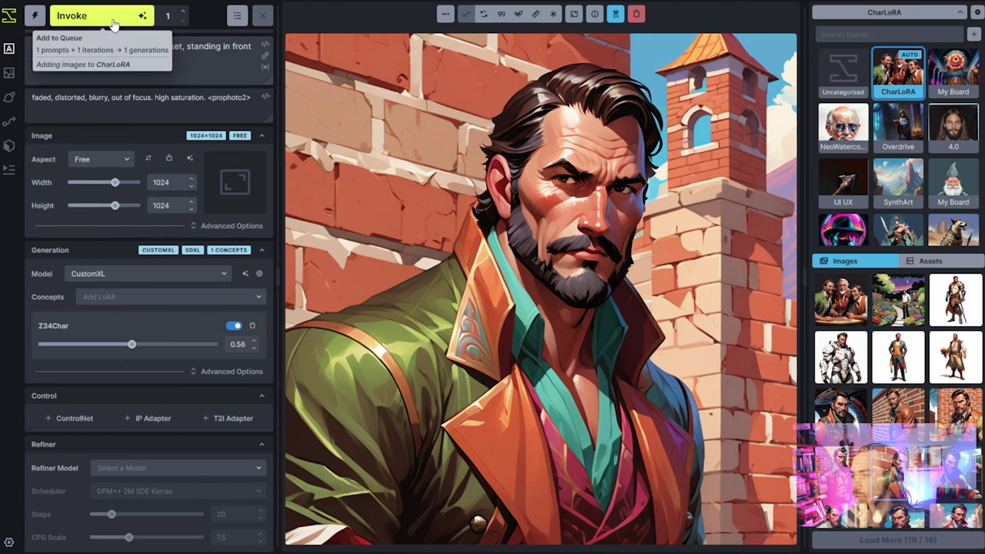
left_click(212, 446)
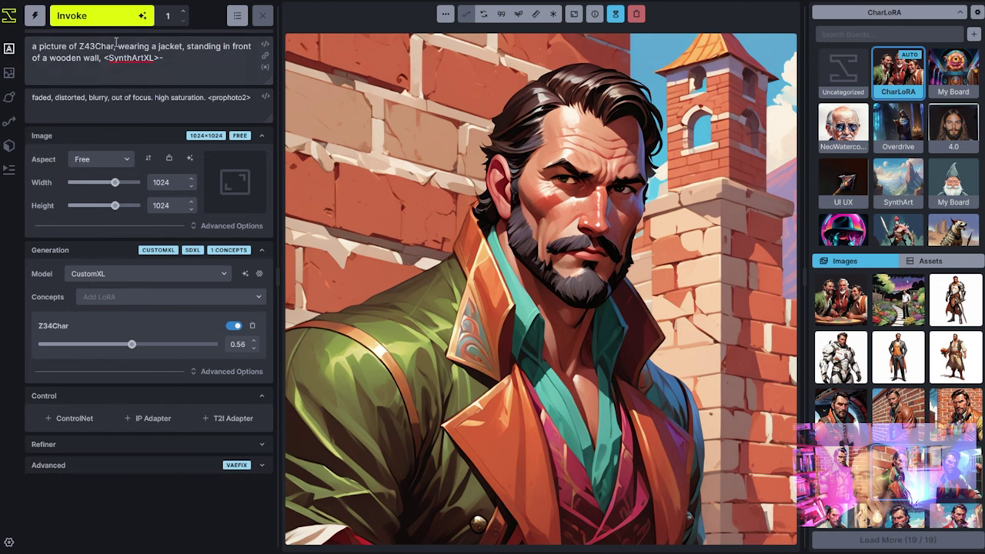
left_click(142, 17)
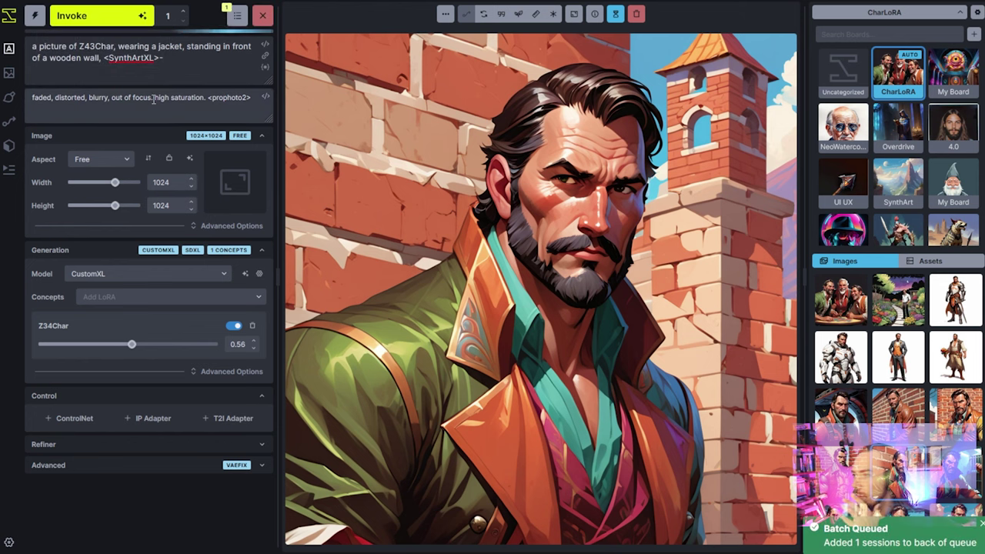
Step: Set the iterations to 2 and queue another batch, cancelling the generation in progress
left_click(184, 11)
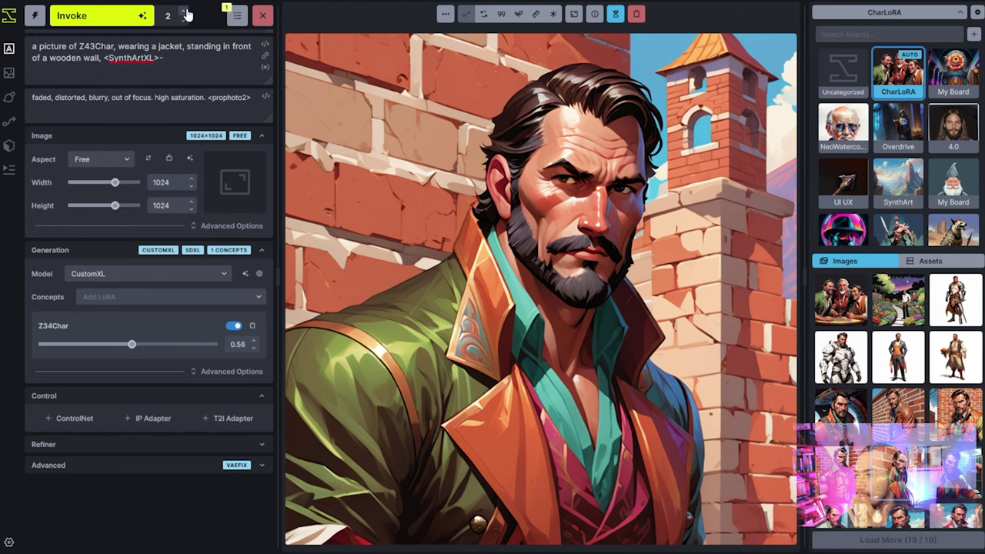
left_click(108, 20)
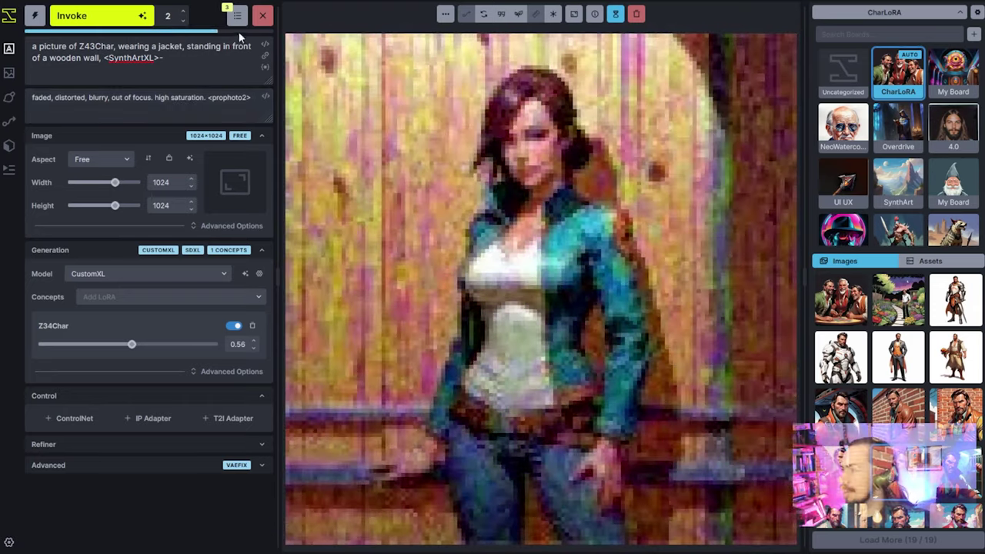
left_click(264, 16)
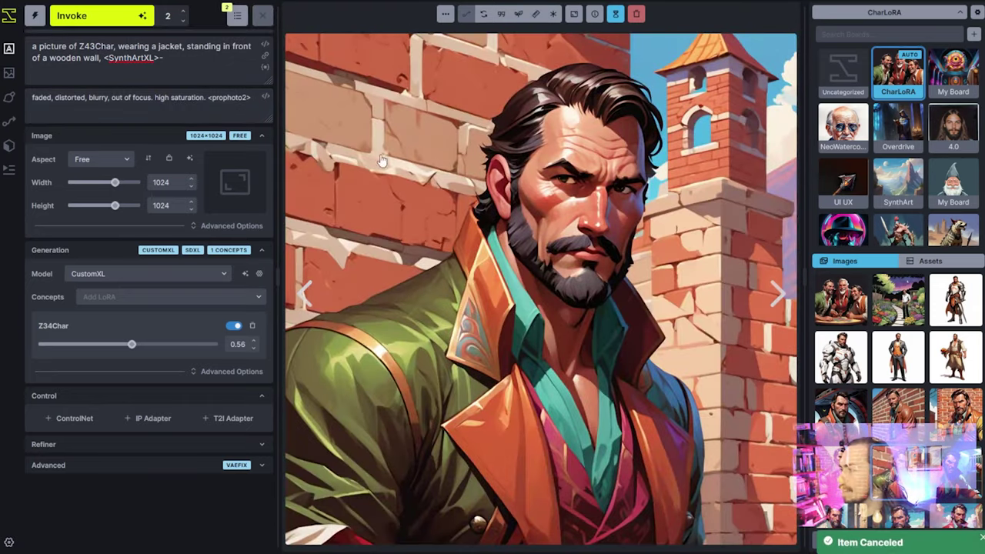
Step: Remove the SynthArtXL embedding from the end of the positive prompt and clear the entire generation queue
left_click_drag(163, 57, 115, 64)
key("BackSpace")
key("BackSpace")
key("BackSpace")
key("BackSpace")
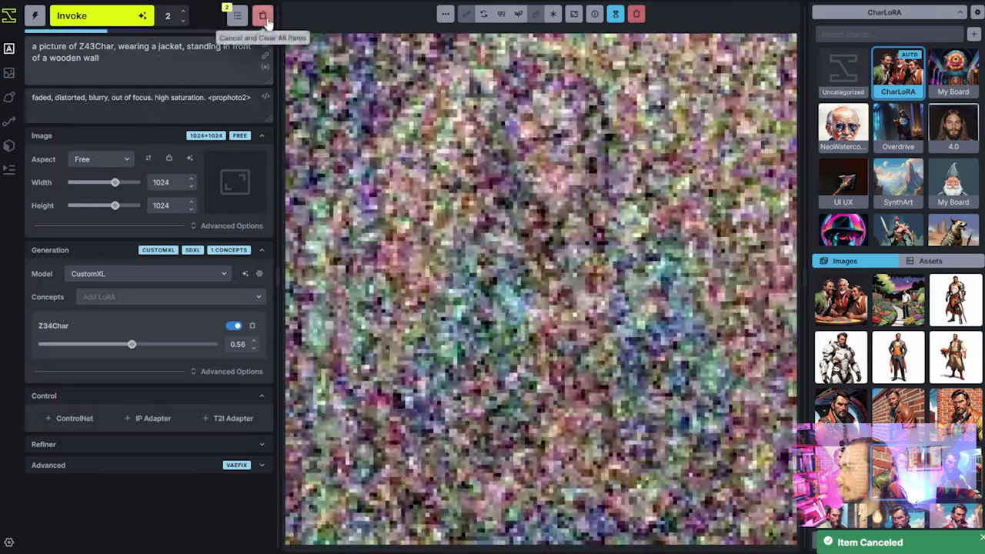
left_click(264, 15)
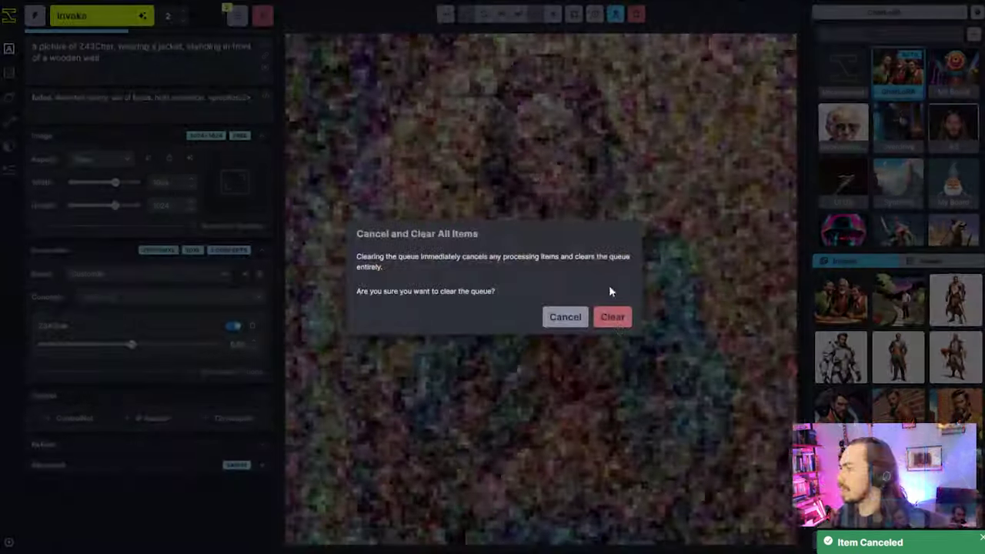
left_click(611, 313)
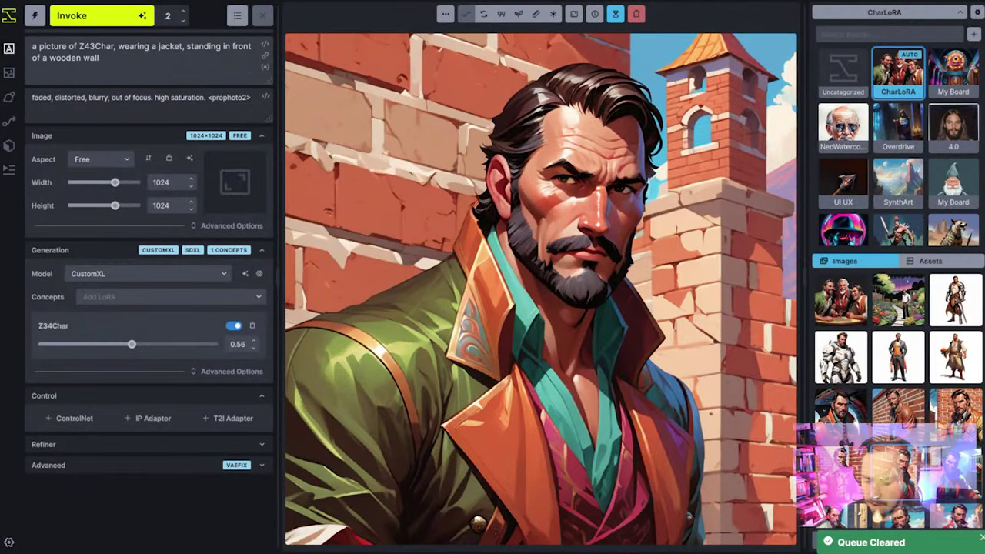
Step: Append ", bold concept art, watercolor and ink" to the positive prompt
type(", bold concept art,")
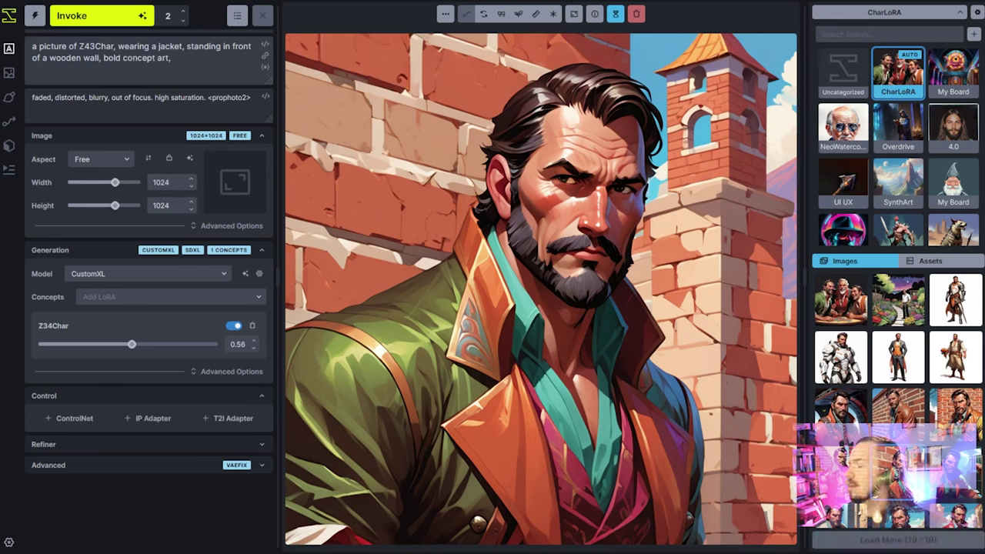
type(" wa")
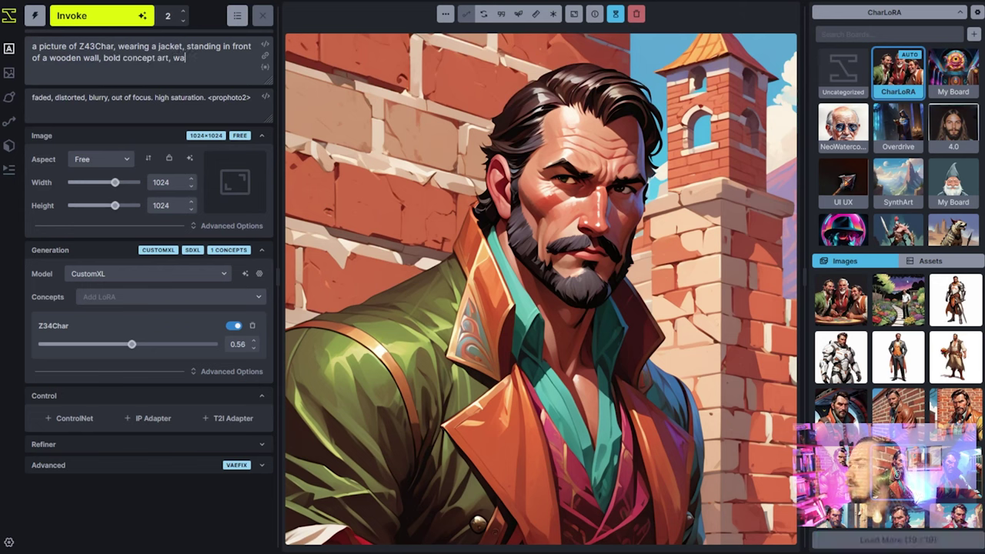
type("tercolor and ink")
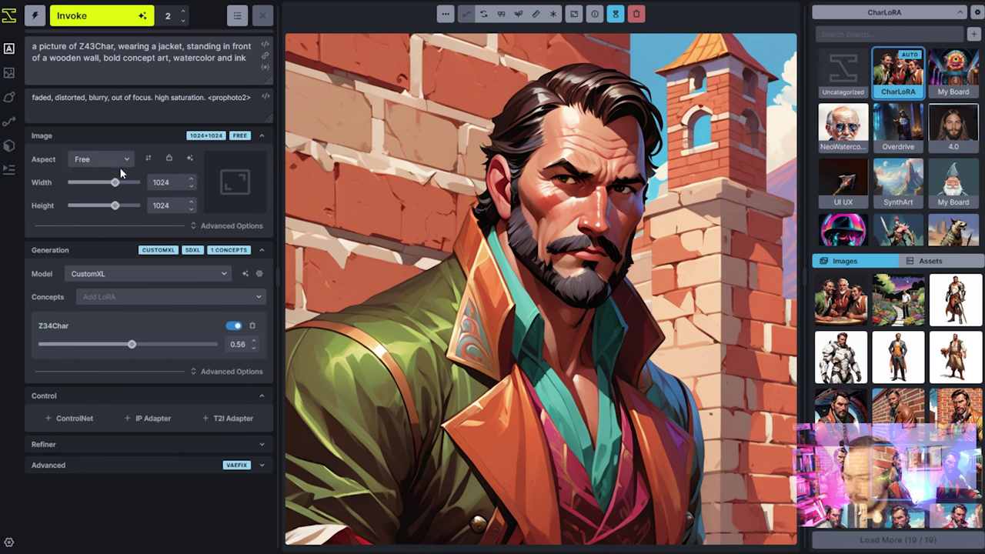
Step: Set the Z34Char LoRA weight to 0.71 and generate with the trigger word strengthened to "Z43Char+"
left_click_drag(138, 339, 142, 347)
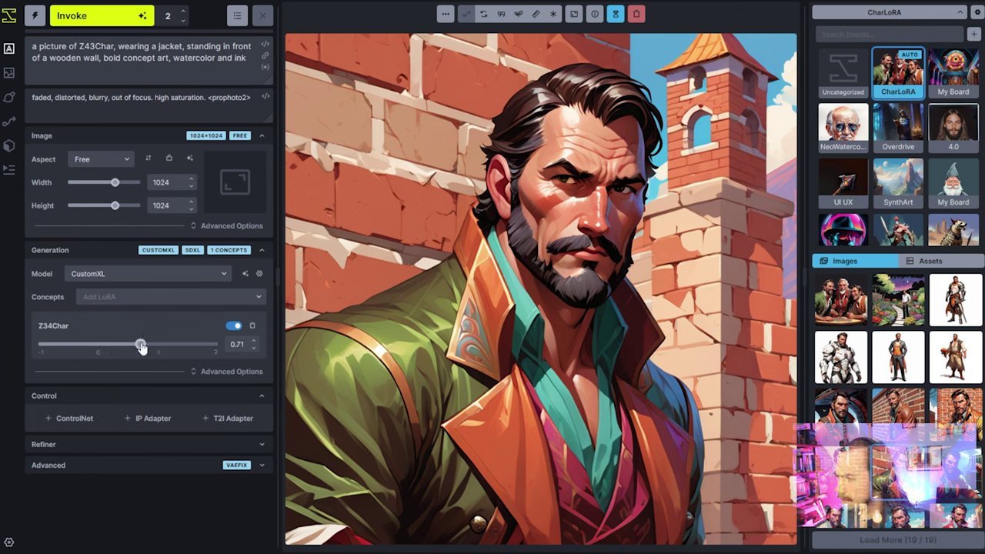
type("+")
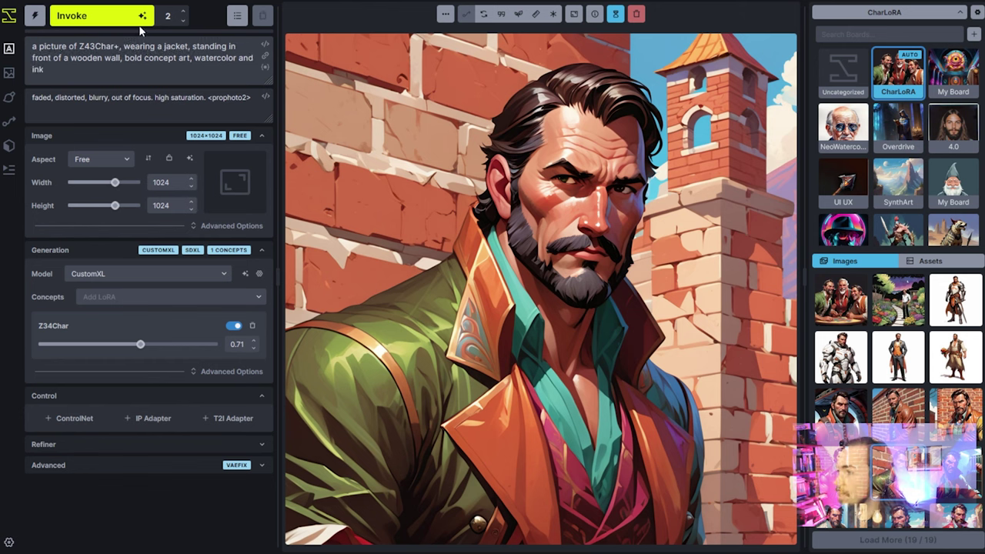
left_click(123, 15)
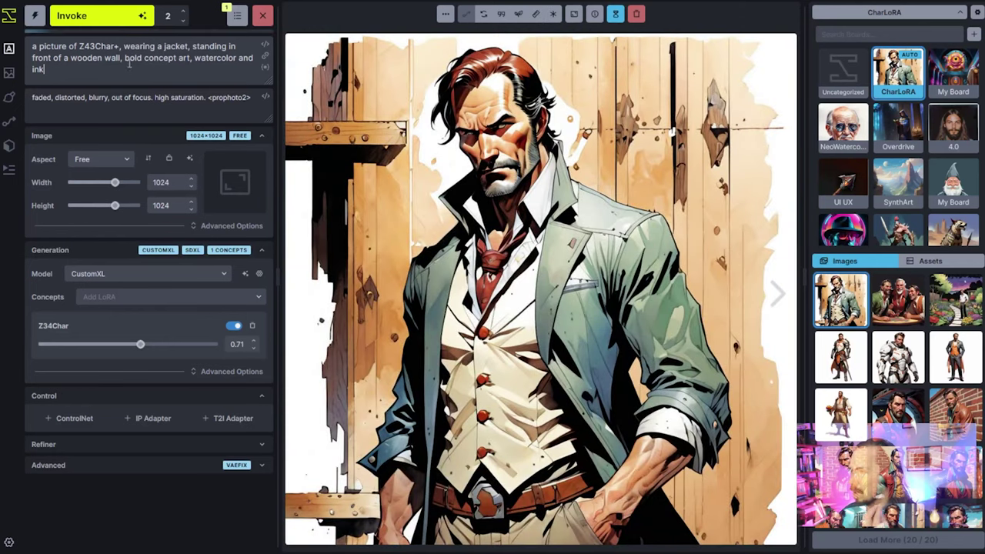
Step: Compare the two new wooden-wall images by switching between the orange-jacket and the green-coat versions
double_click(97, 47)
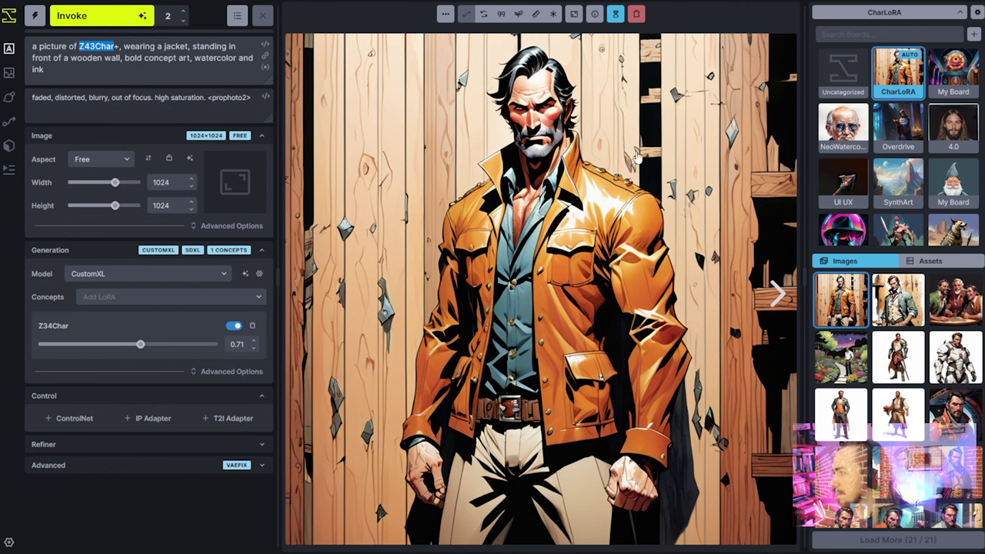
left_click(648, 305)
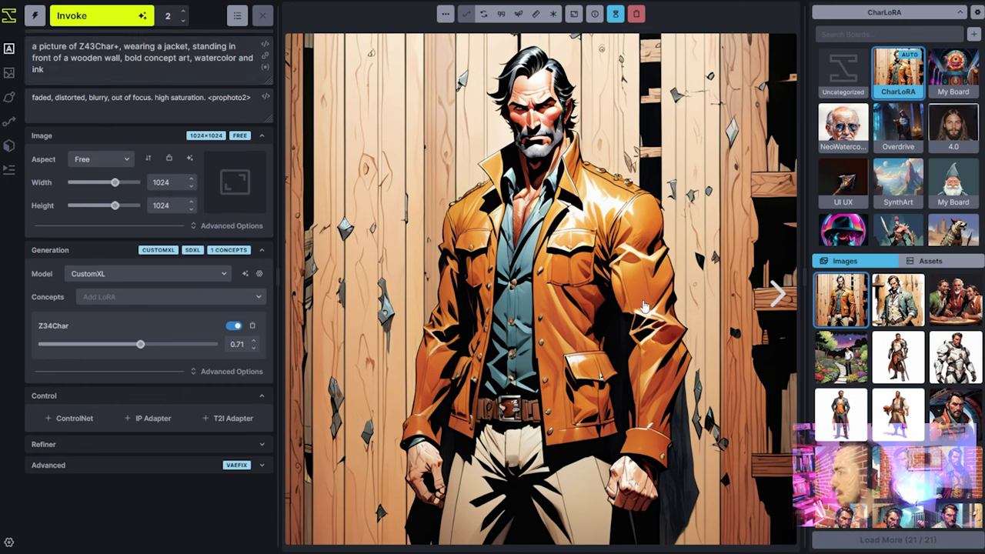
key("Right")
key("Left")
key("Right")
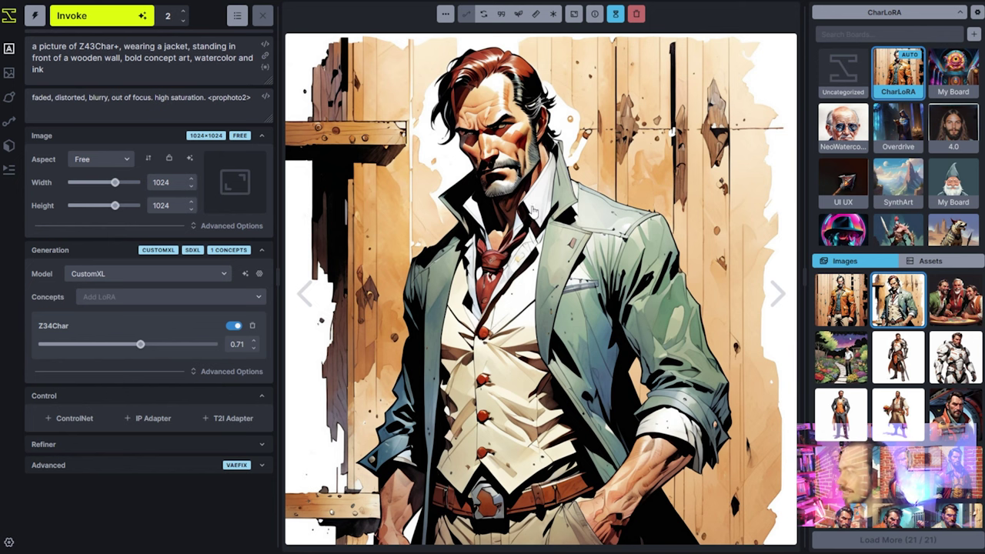
key("Left")
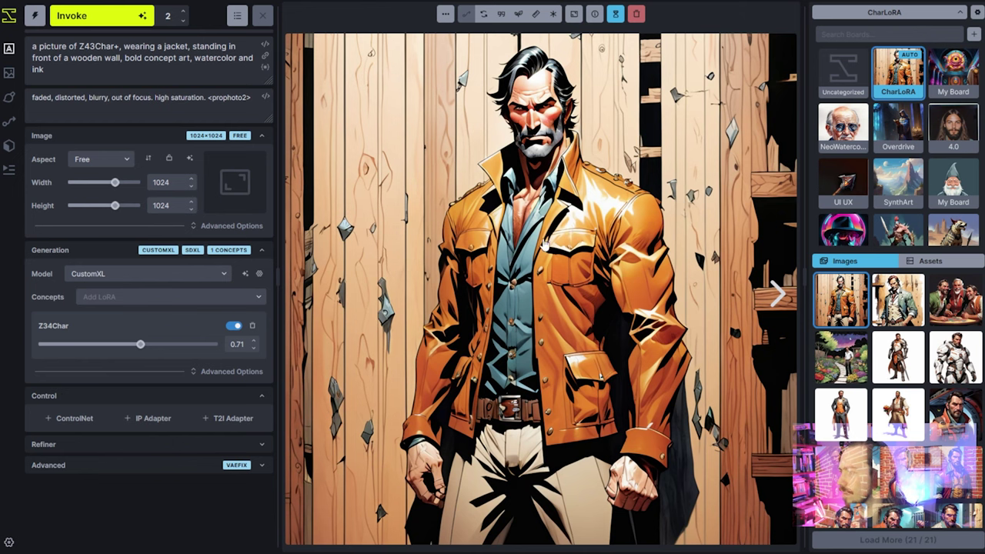
key("Right")
key("Left")
key("Right")
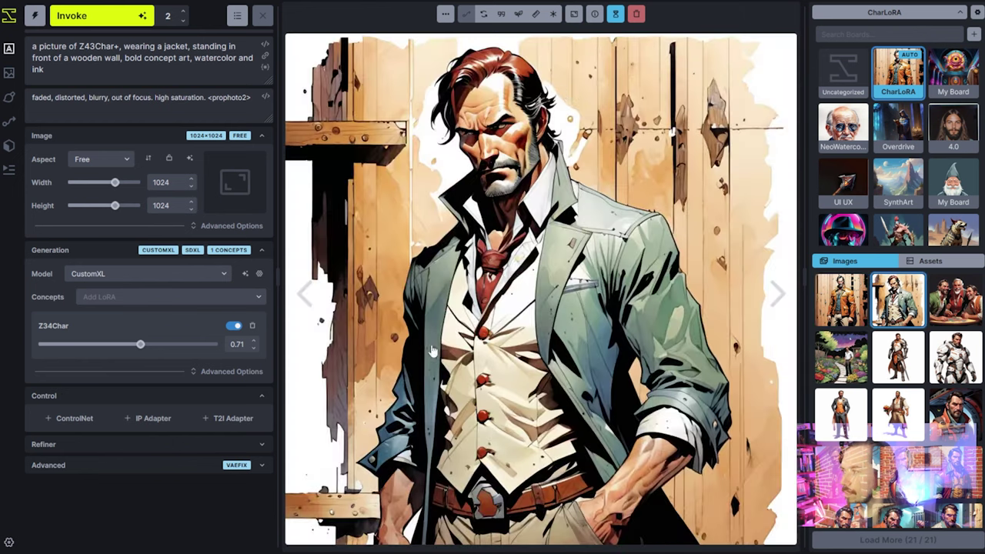
key("Left")
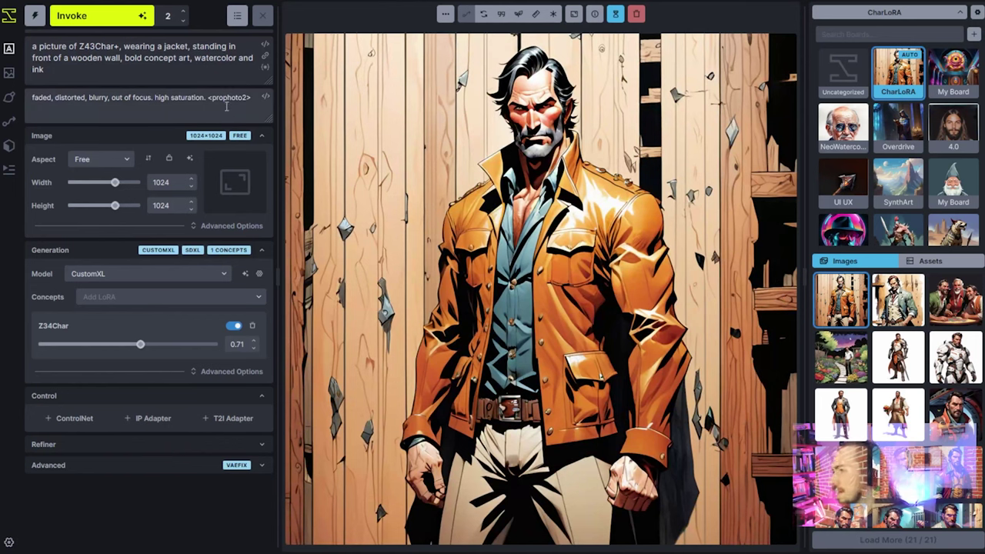
key("Right")
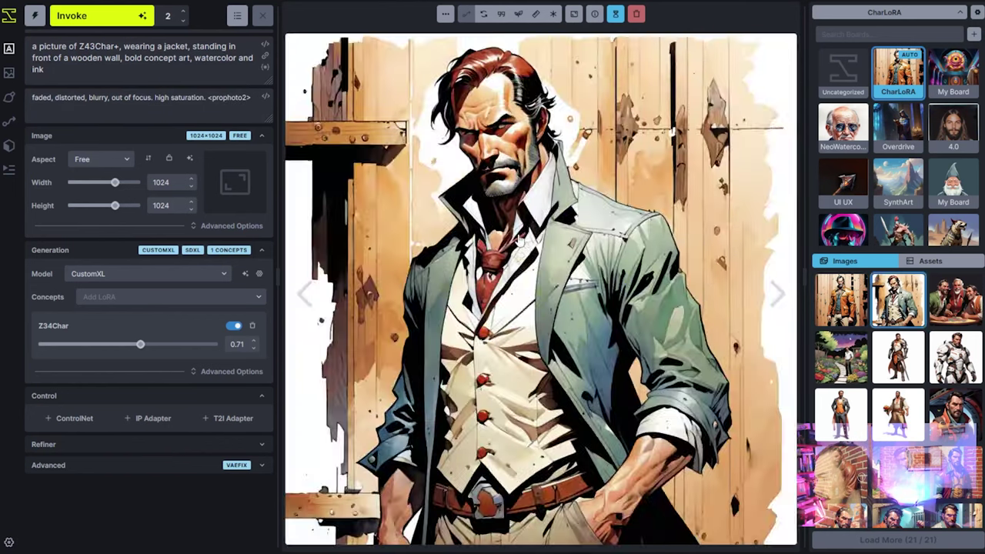
key("Left")
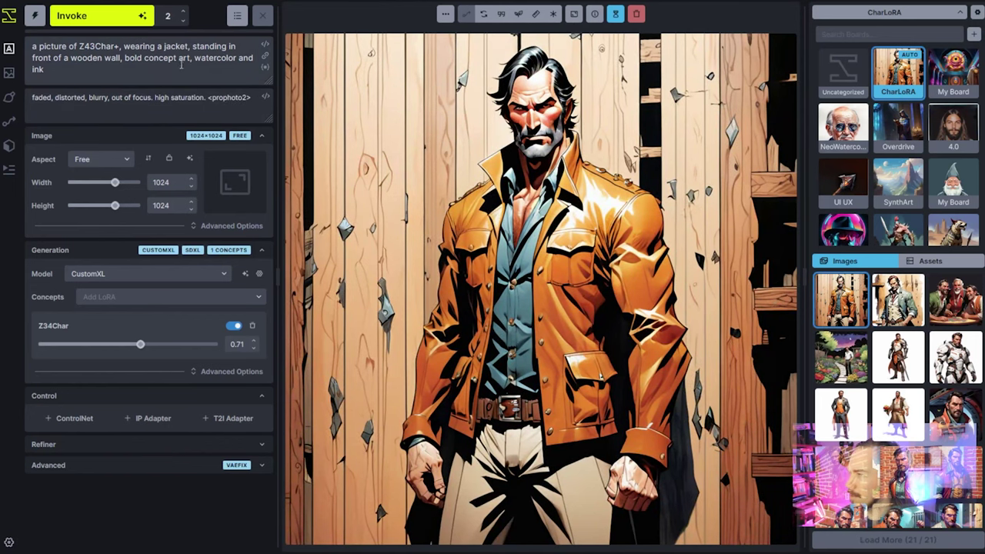
Step: Replace "bold concept art, watercolor and ink" in the positive prompt with "painterly oil painting"
mouse_move(137, 58)
left_mouse_down()
mouse_move(186, 80)
mouse_move(206, 76)
mouse_move(203, 60)
mouse_move(200, 73)
mouse_move(192, 62)
mouse_move(201, 73)
mouse_move(131, 61)
left_mouse_up()
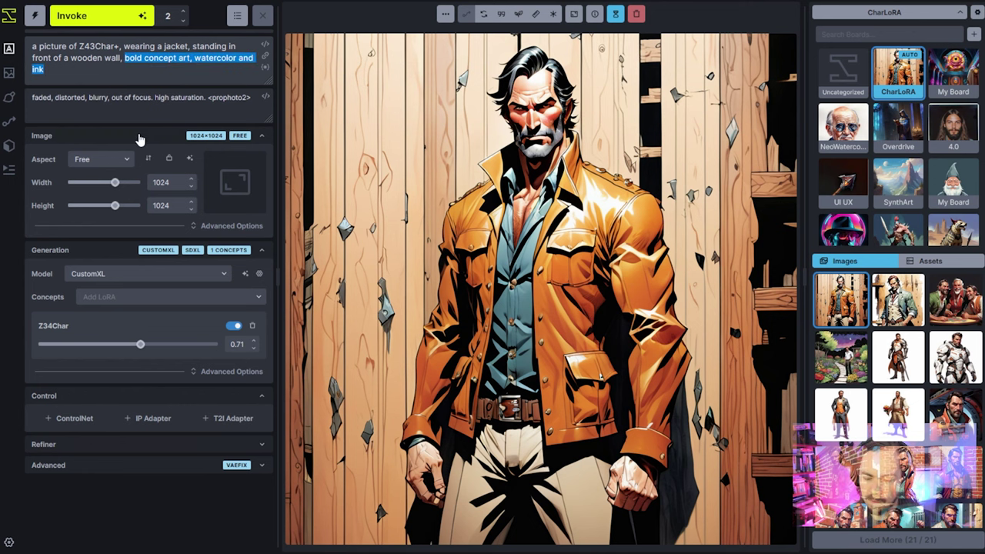
type("pai")
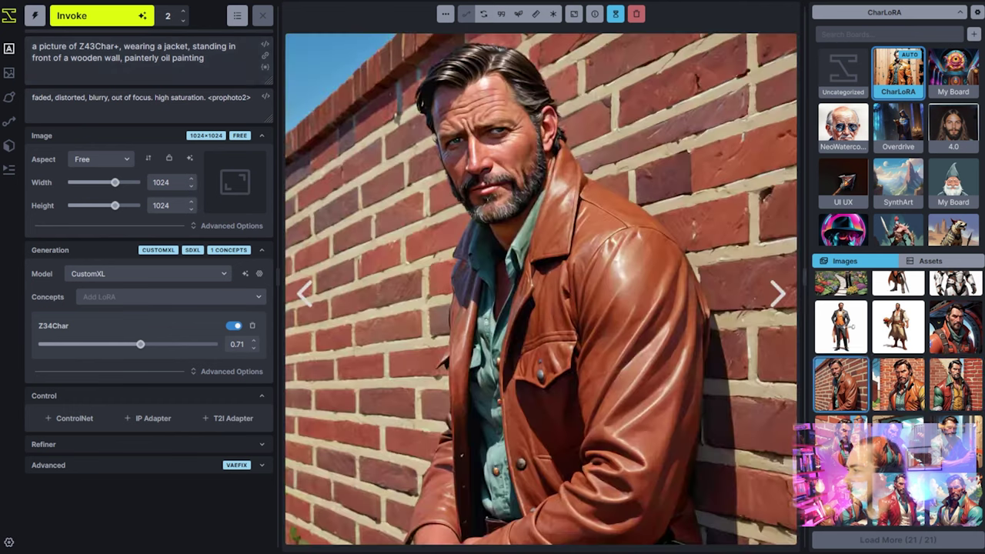
scroll(877, 319, "down", 2)
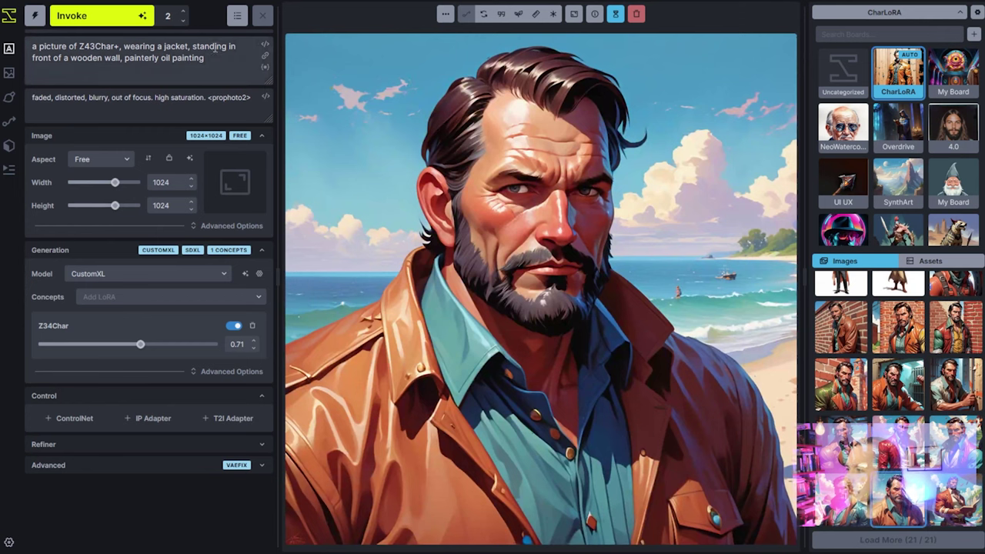
Step: Replace "standing in front of a wooden wall" with "in a forest scene" in the positive prompt and generate two batches of images
left_click_drag(192, 46, 121, 59)
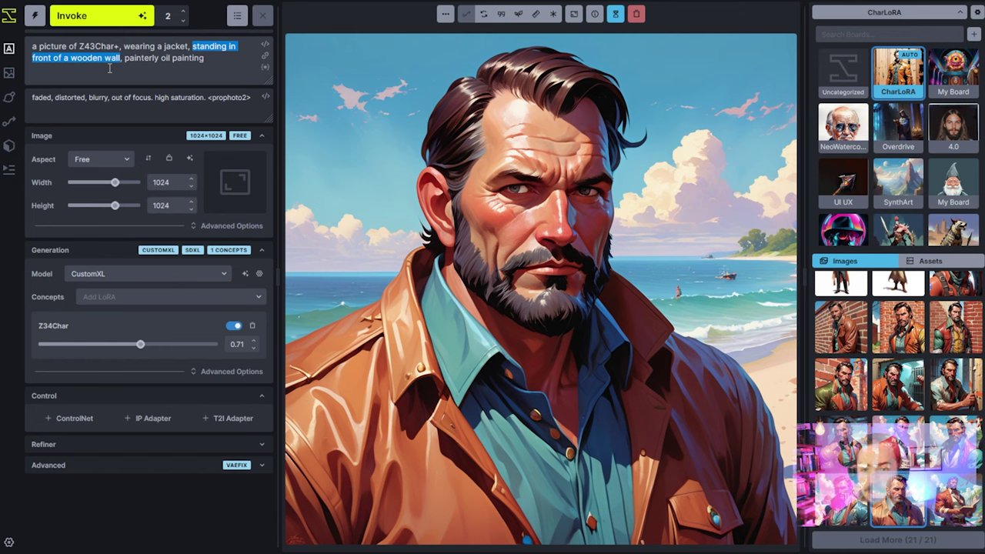
key("BackSpace")
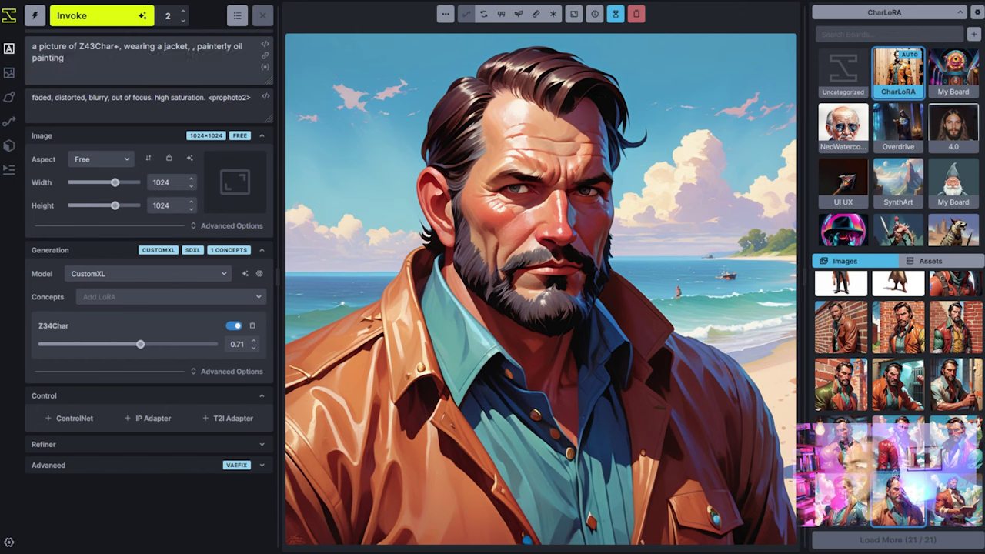
type("in a forest")
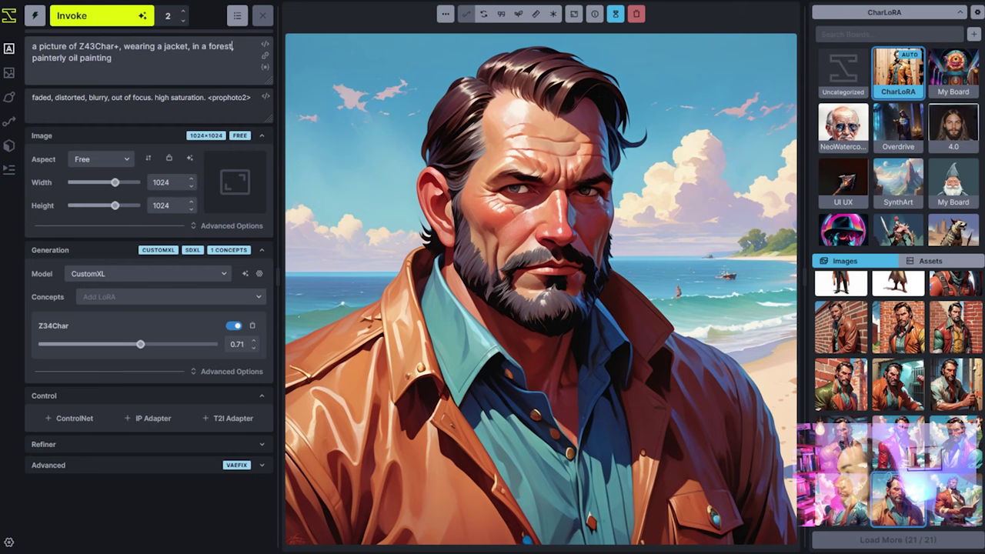
type(" scene,")
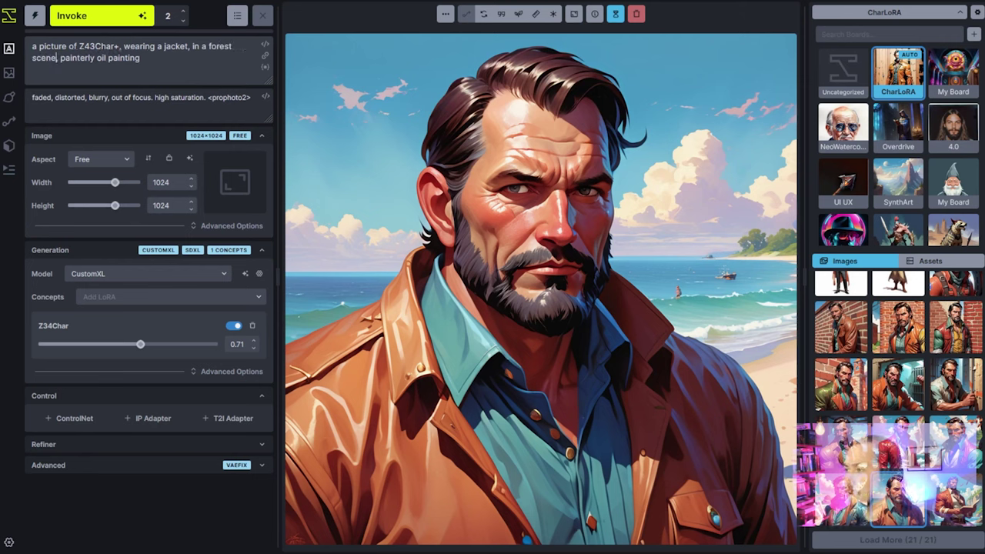
left_click(121, 17)
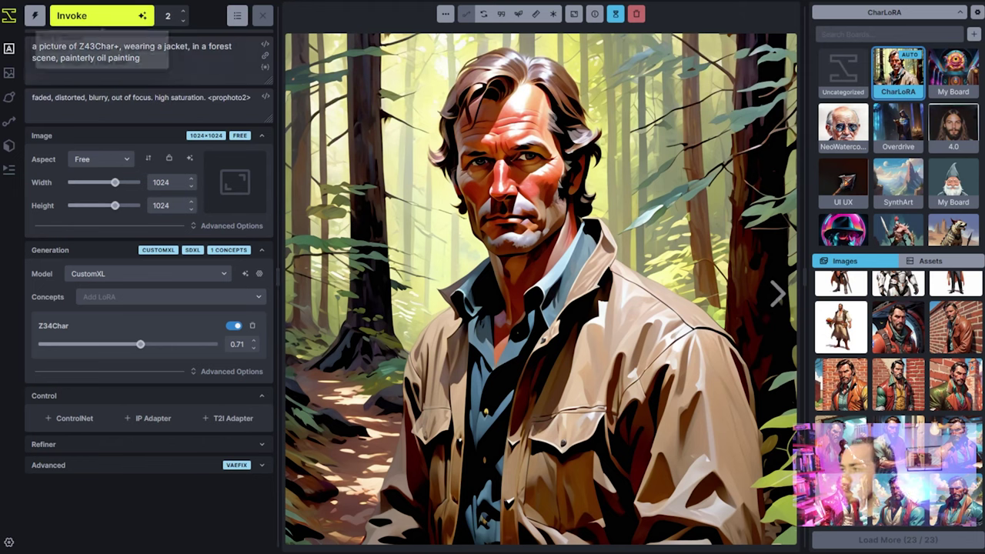
key("ctrl+Return")
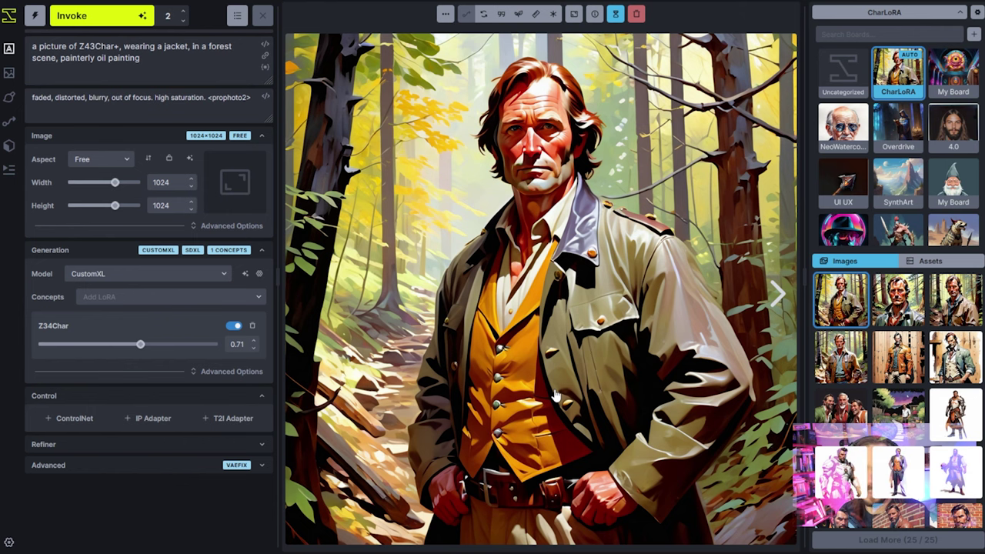
Step: Compare the orange-jacket wooden-wall image, the brown leather jacket portrait by the brick wall and the newest forest image
left_click(898, 357)
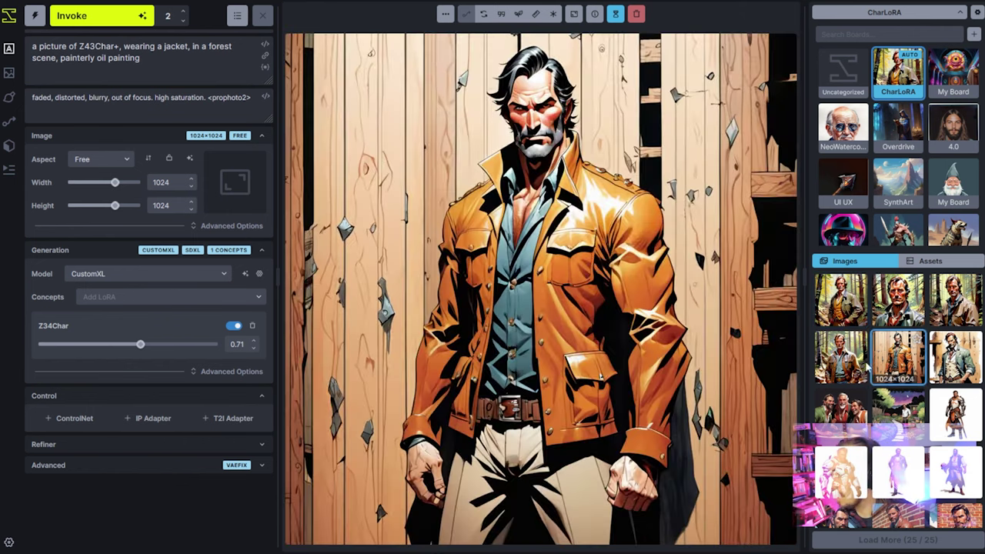
scroll(916, 360, "down", 2)
left_click(916, 304)
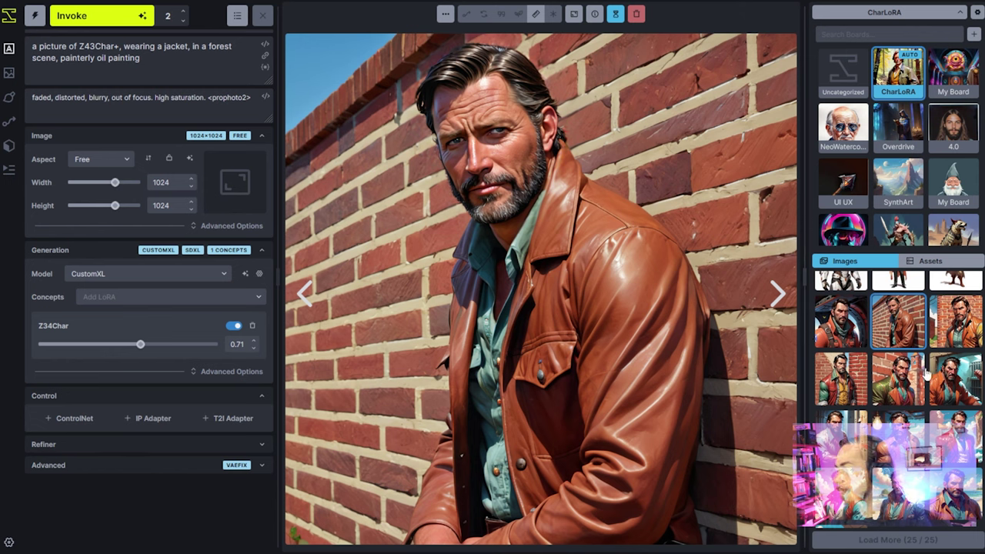
scroll(923, 370, "up", 3)
left_click(856, 309)
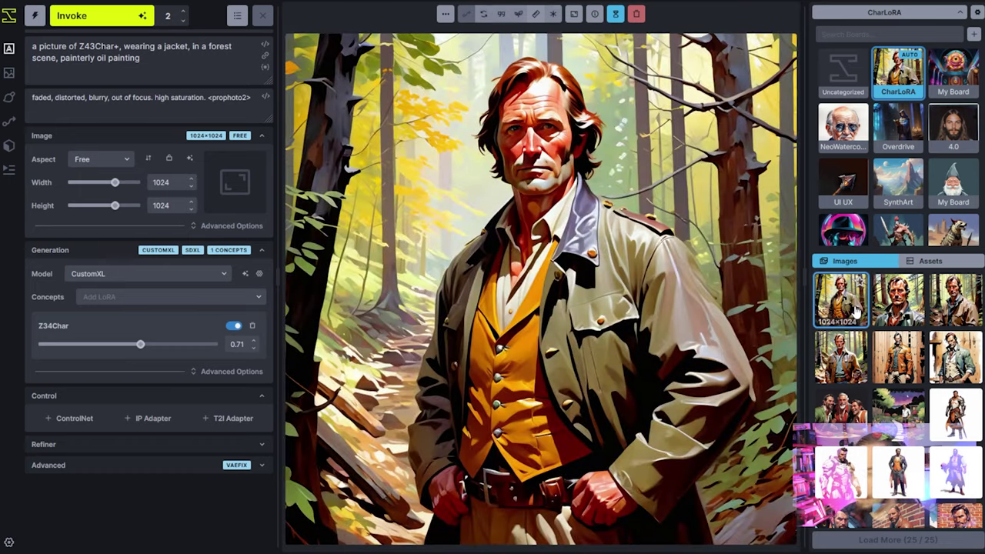
Step: Compare the four painterly forest images, switching between the yellow-vest, close-up portrait, tan-jacket and brown-leather-jacket versions
left_click(889, 313)
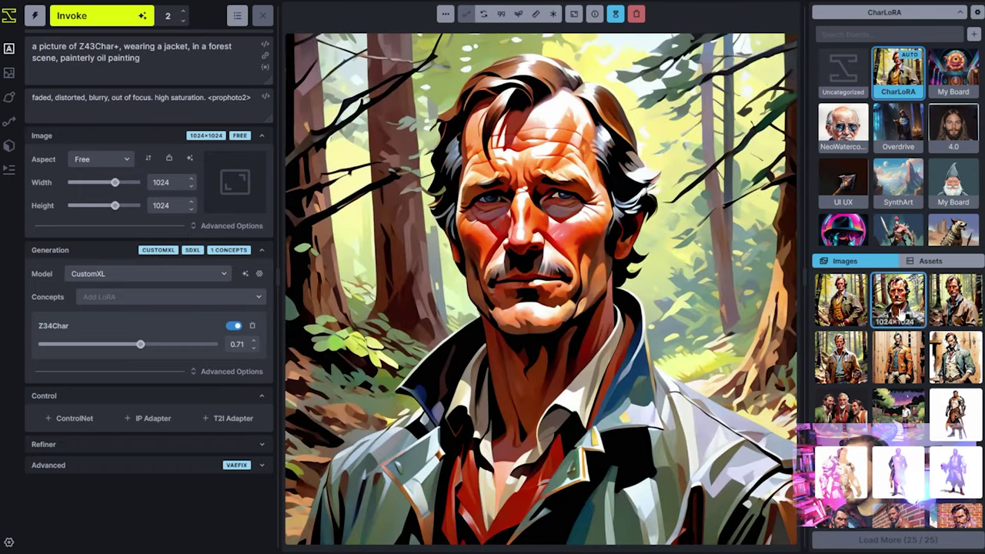
left_click(941, 312)
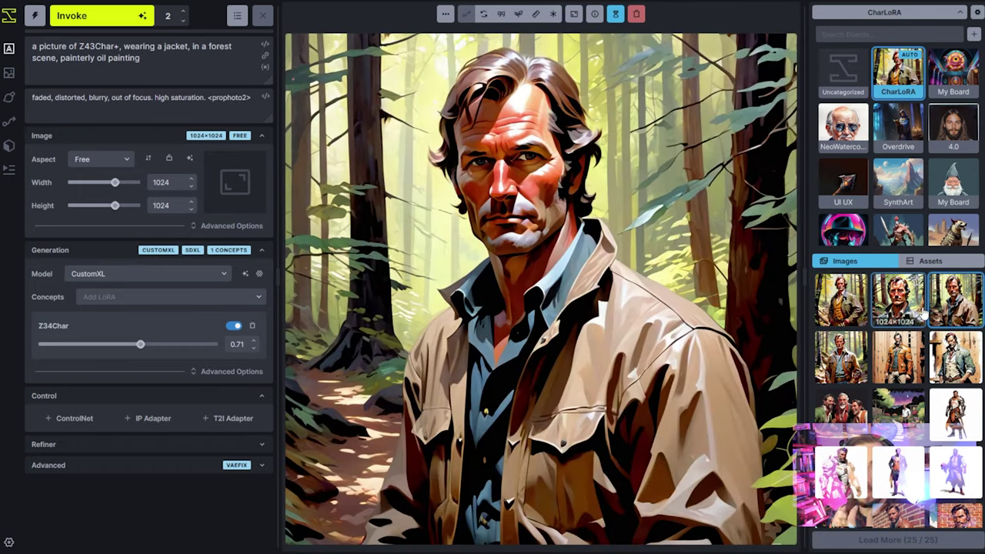
left_click(844, 367)
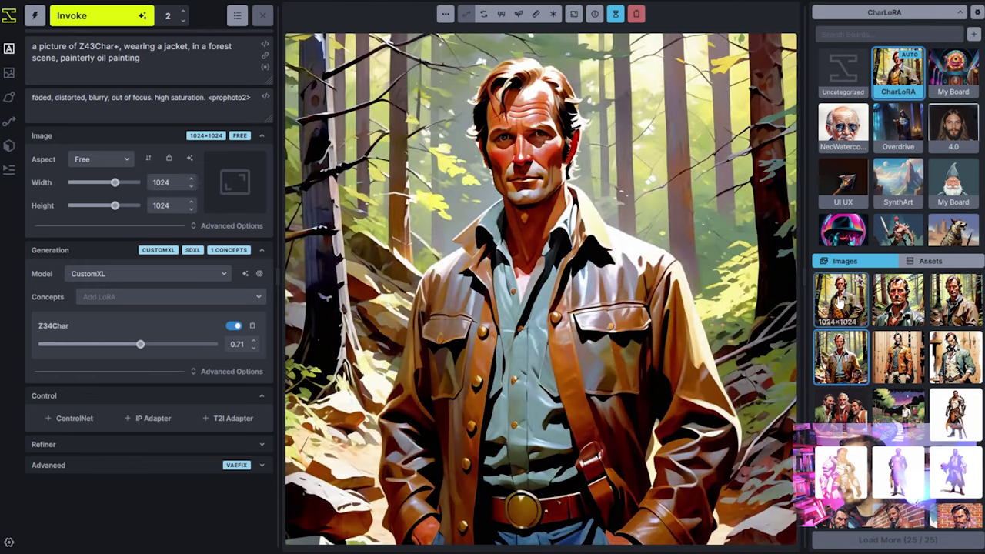
left_click(841, 304)
left_click(898, 302)
left_click(951, 304)
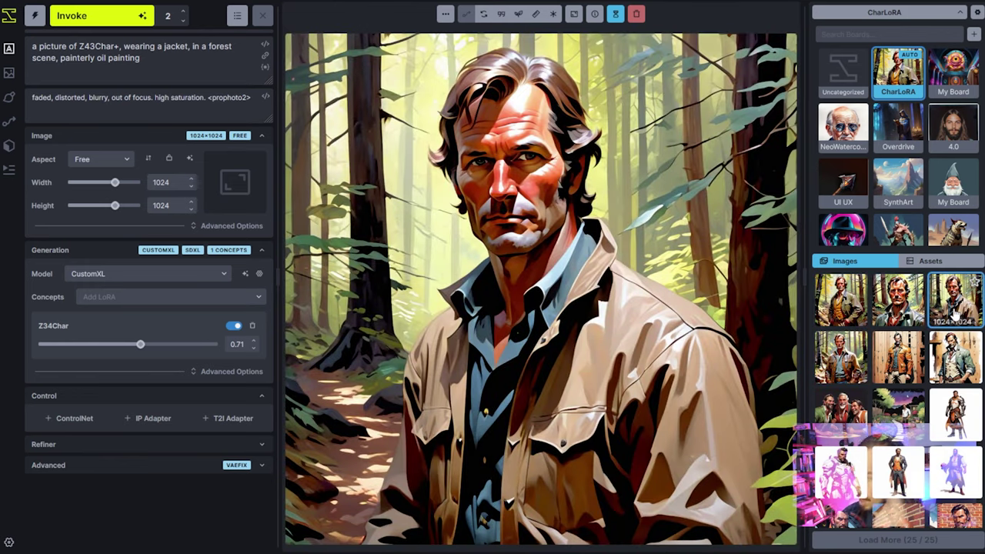
left_click(847, 368)
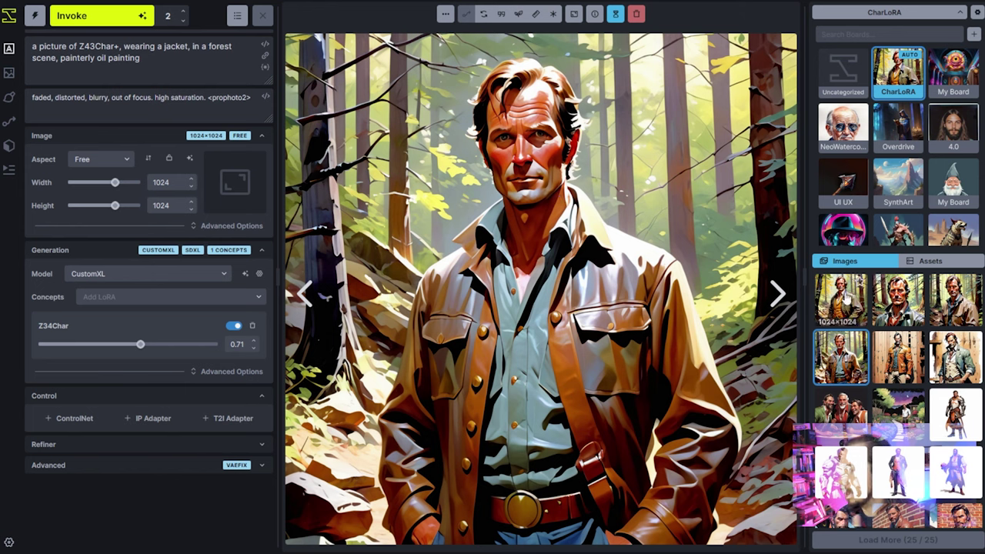
left_click(955, 300)
left_click(892, 308)
left_click(838, 301)
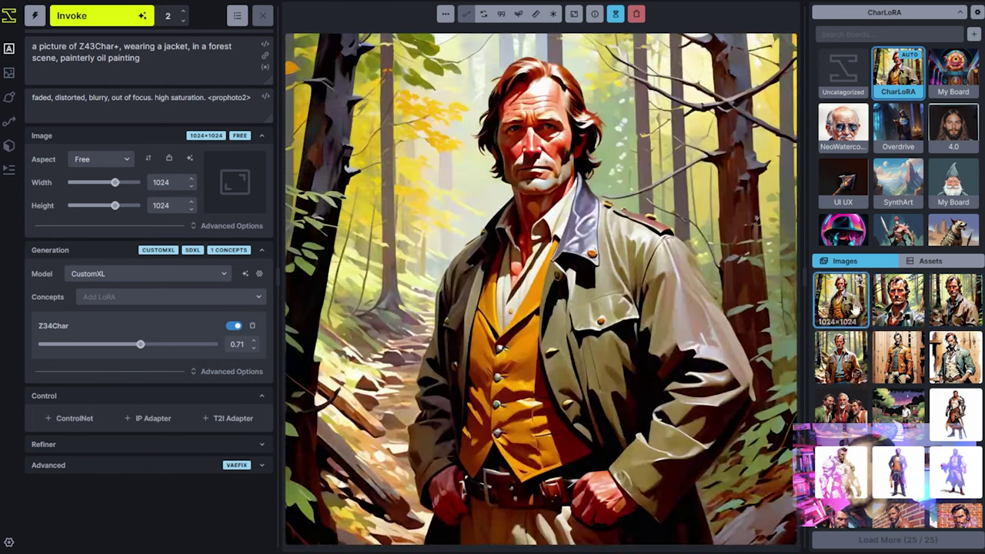
left_click(893, 310)
left_click(951, 311)
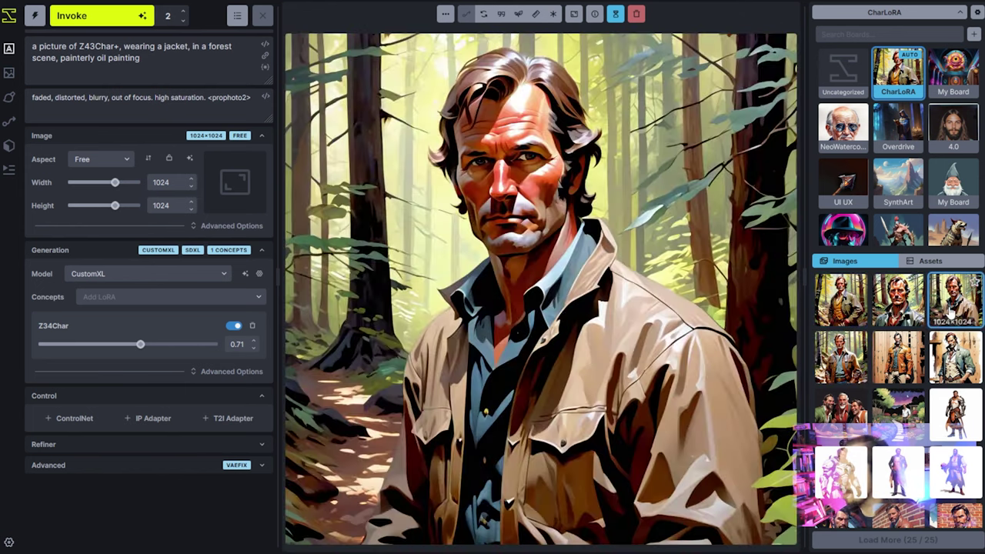
left_click(893, 306)
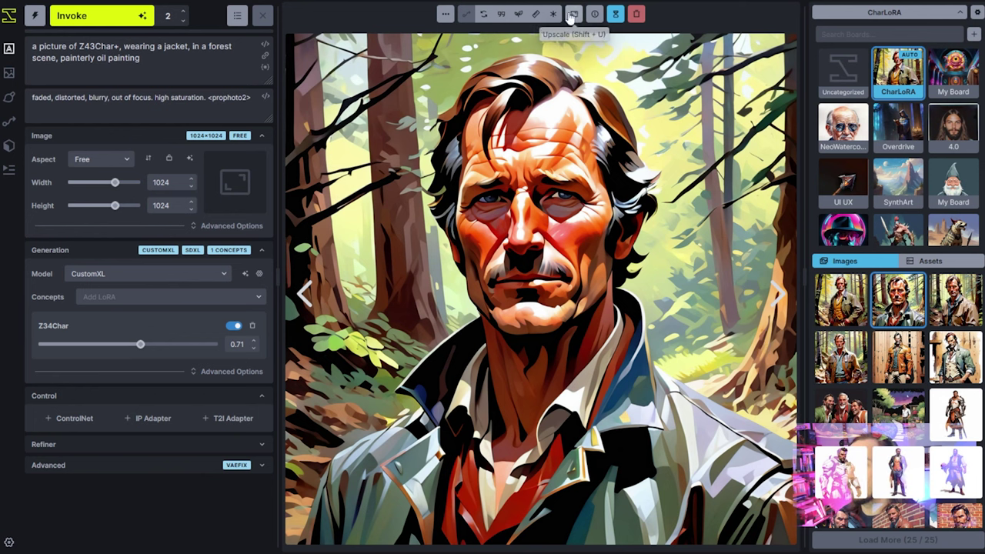
Step: Add "short beard" after "Z43Char+" in the positive prompt and generate two images
left_click(125, 46)
type("short beard")
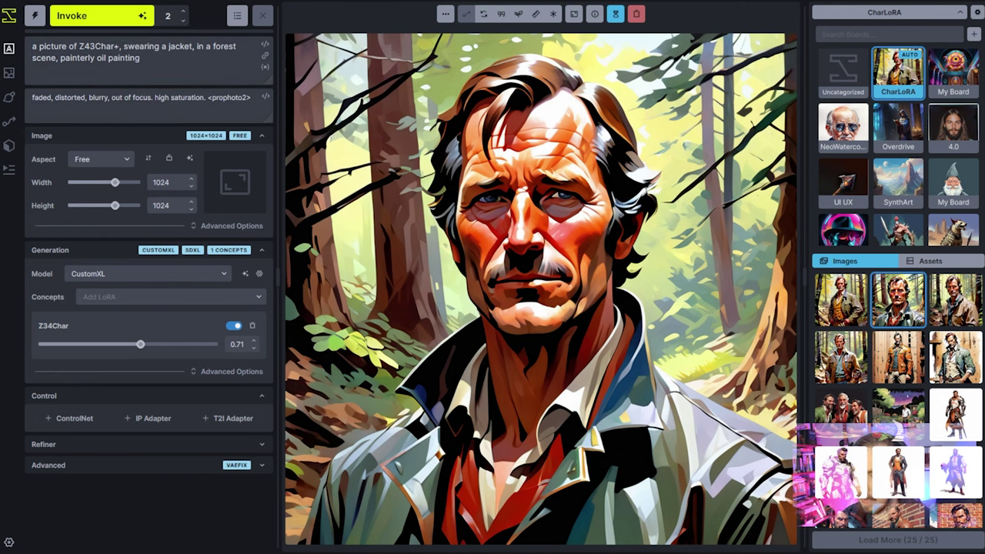
type(", in")
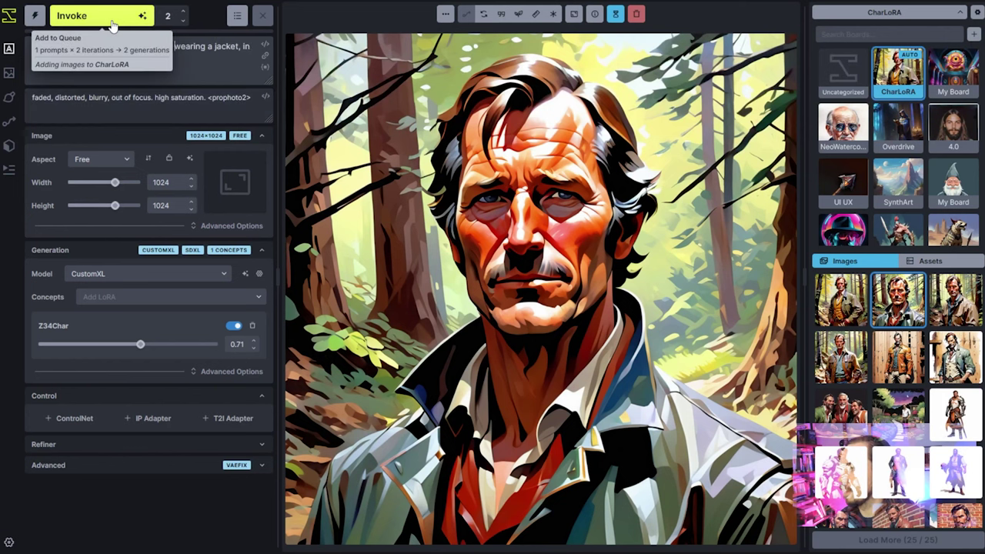
left_click(111, 25)
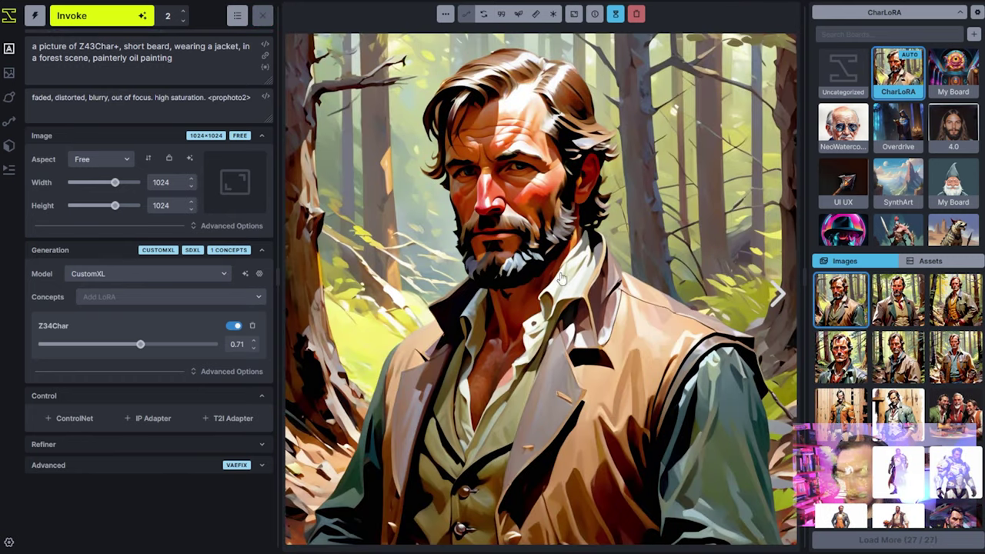
Step: Review the earlier brick-wall portraits, including the orange-jacket, green-coat and brown leather jacket versions
scroll(968, 441, "down", 2)
scroll(968, 440, "down", 2)
left_click(898, 379)
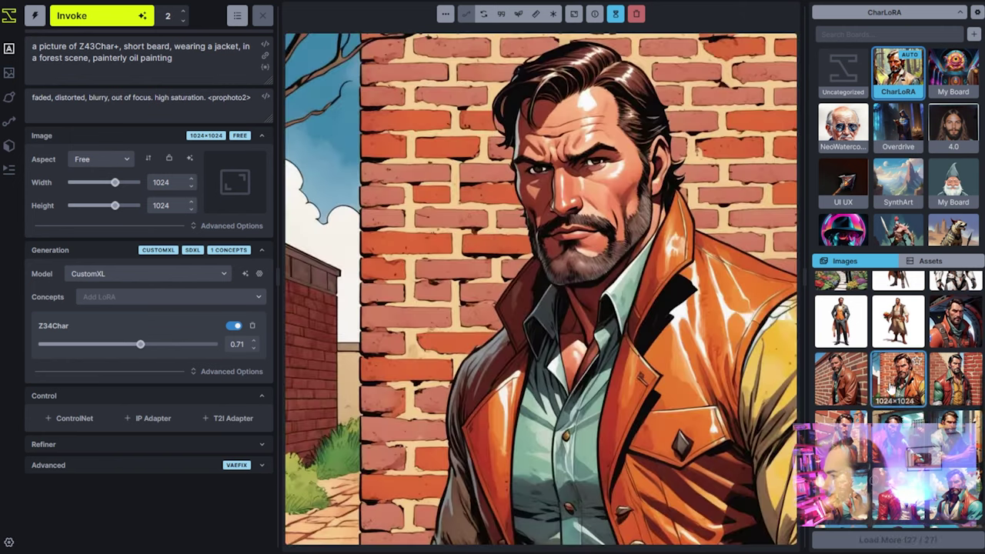
key("Right")
key("Right")
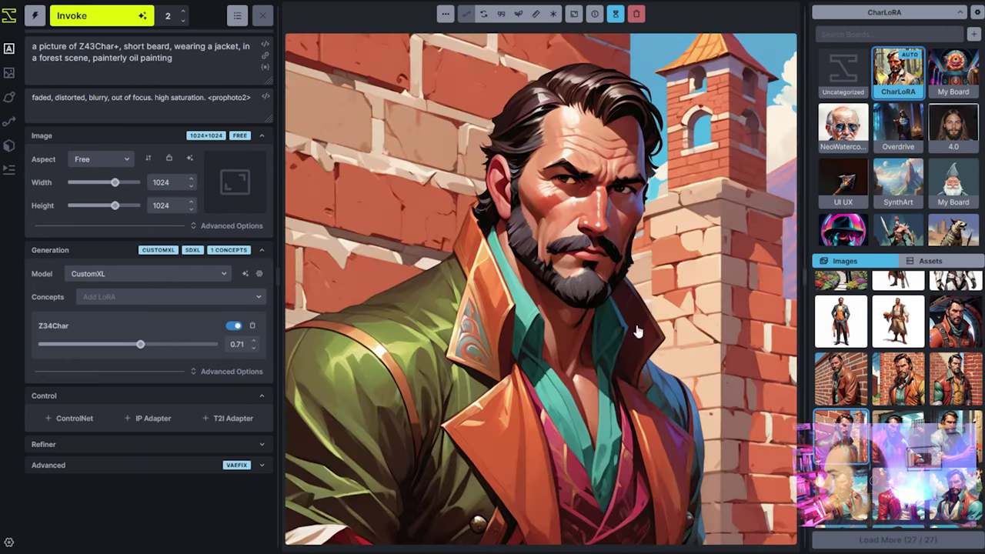
left_click(841, 379)
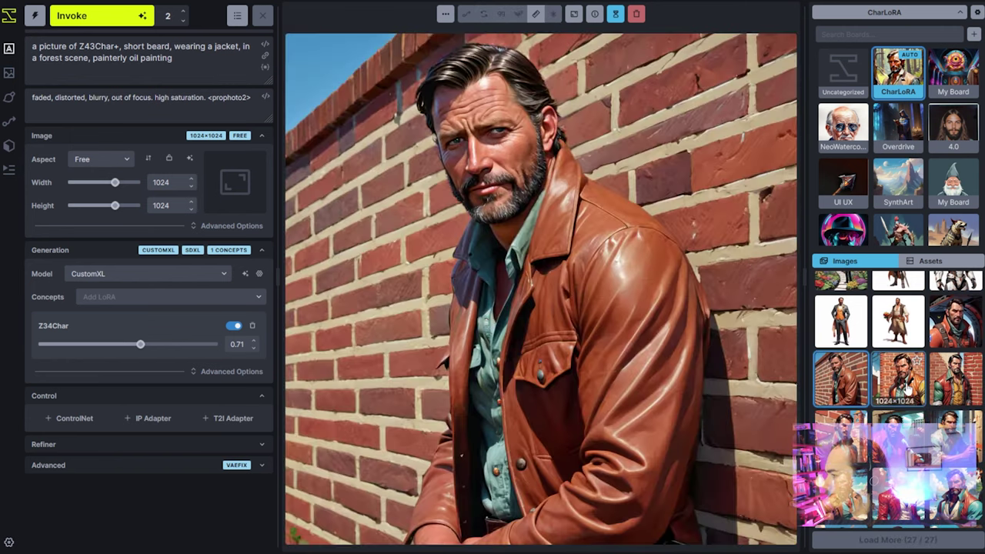
left_click(898, 378)
left_click(955, 378)
Step: View the earlier red-jacketed pilot, the angry man in the prison cell and the orange-jacket wooden-wall image
left_click(954, 323)
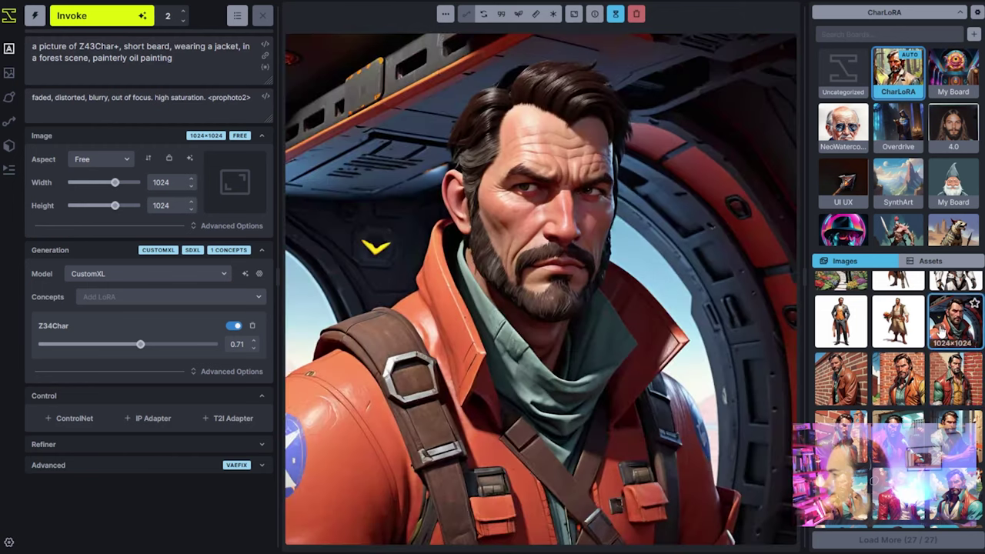
scroll(875, 391, "down", 1)
left_click(877, 388)
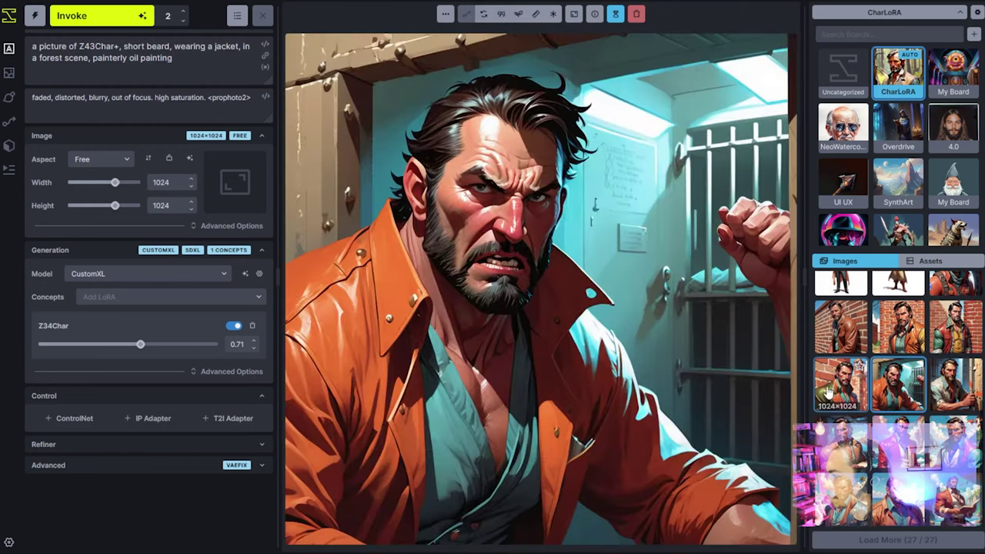
left_click(841, 385)
left_click(841, 404)
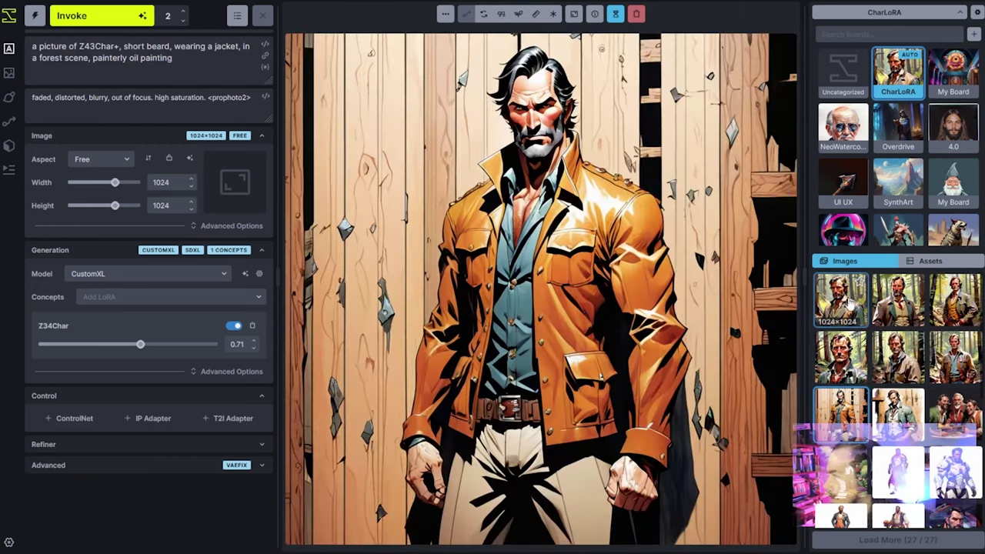
Step: Compare the two new short-bearded forest images, the open-collar and the red-tie versions, with the yellow-vest forest image
left_click(847, 302)
left_click(908, 316)
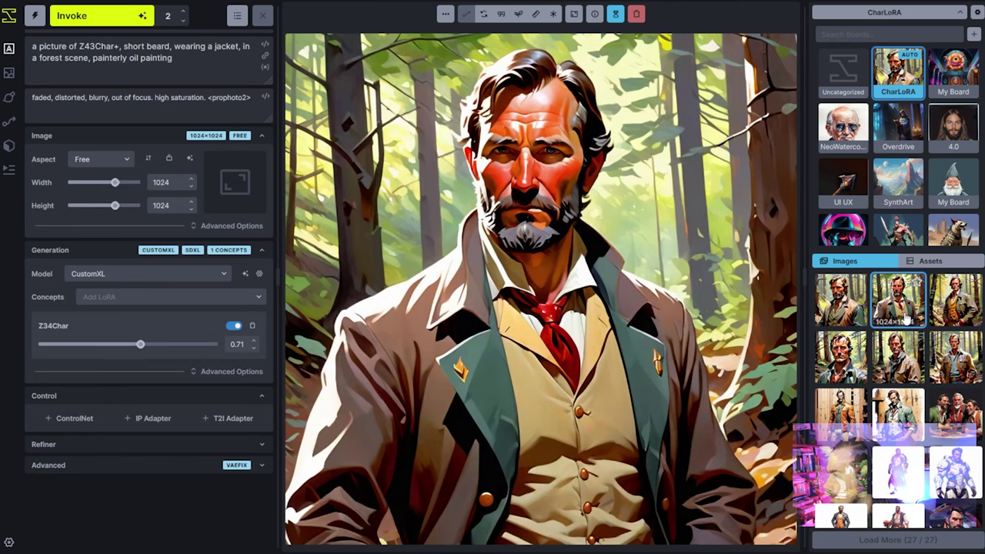
left_click(846, 315)
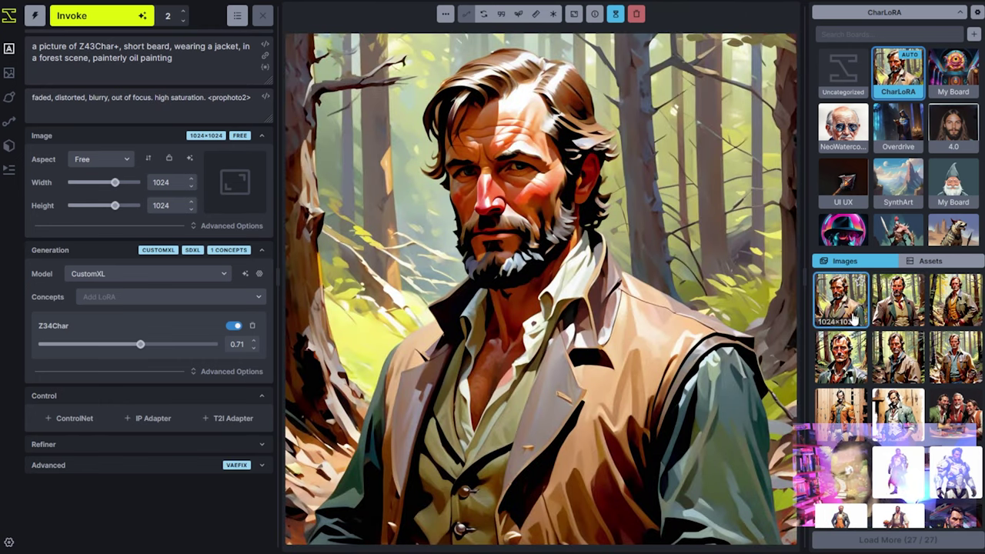
left_click(908, 318)
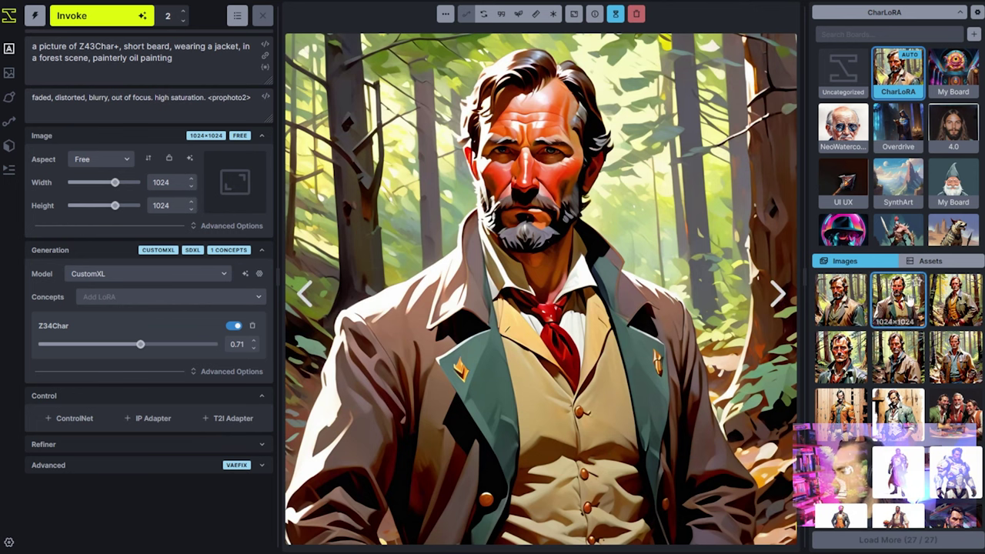
left_click(955, 300)
left_click(835, 315)
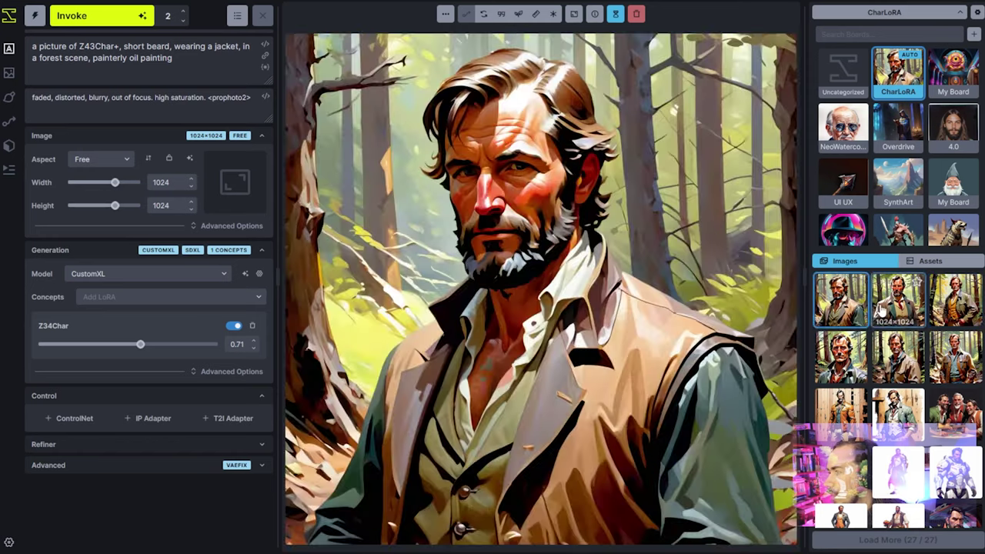
left_click(880, 309)
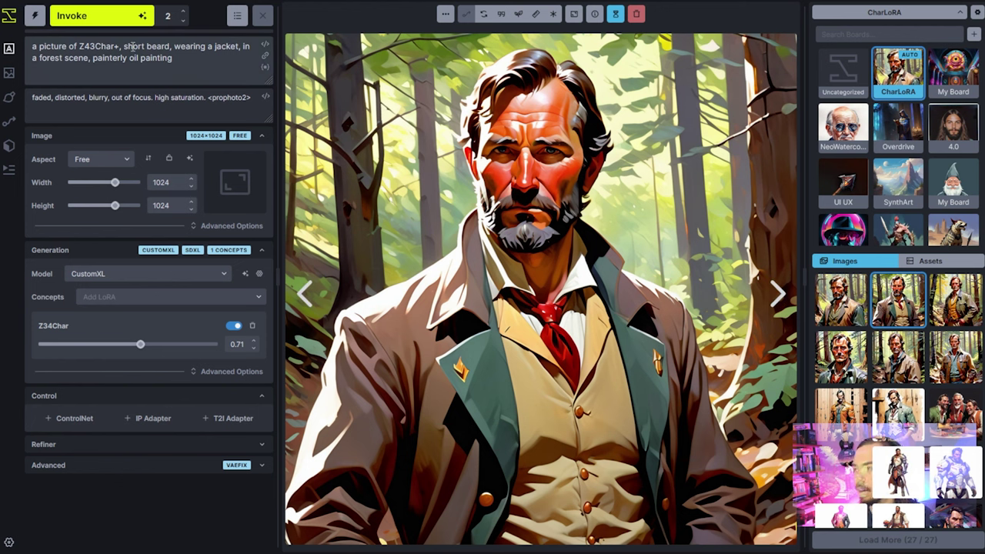
Step: Replace "forest scene" with "space ship, sci fi attire" in the positive prompt
left_click_drag(123, 46, 170, 44)
left_click_drag(39, 58, 88, 58)
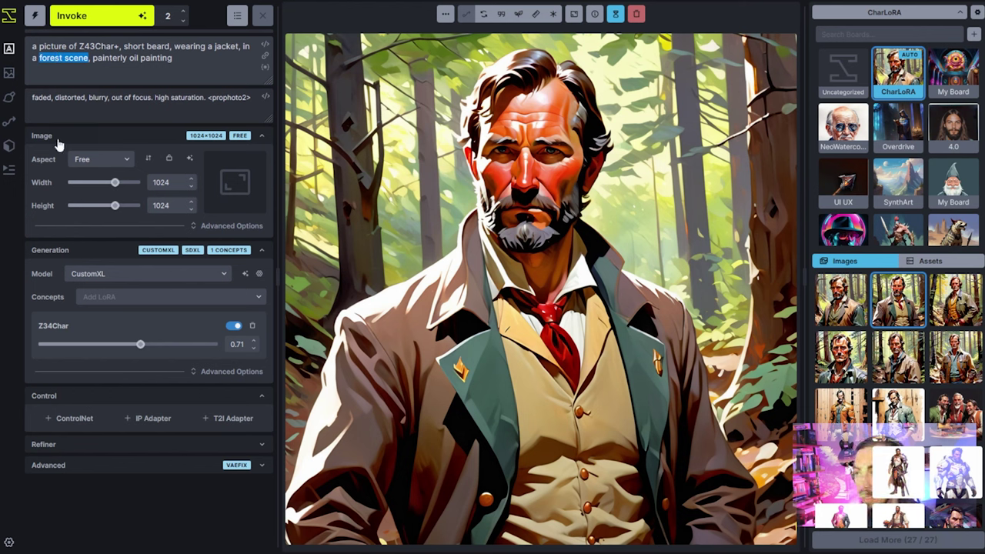
key("BackSpace")
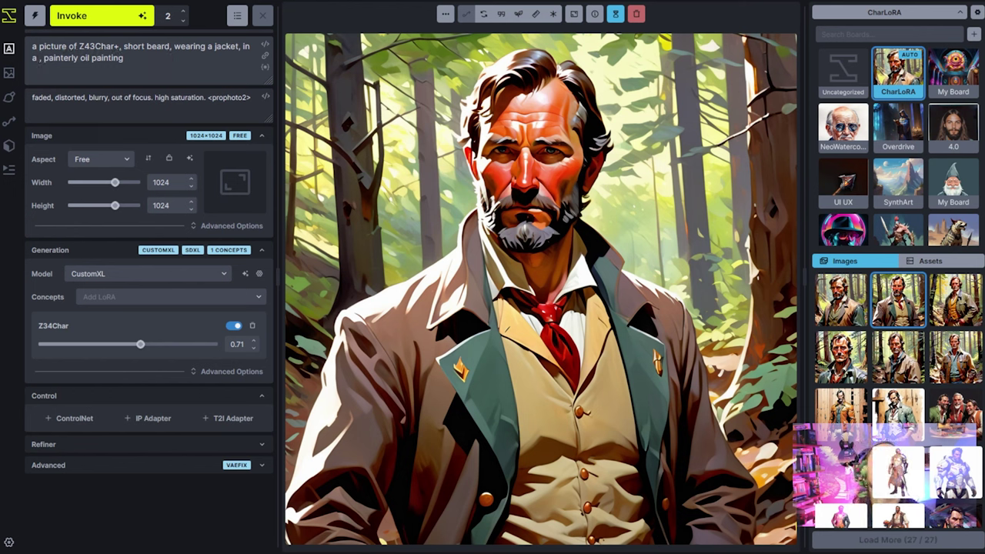
type("space")
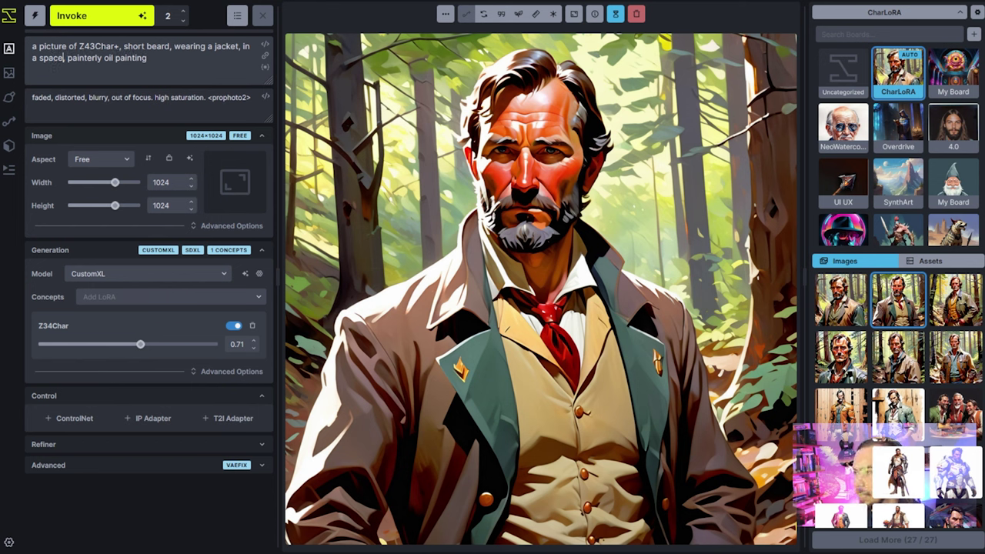
type(" ship")
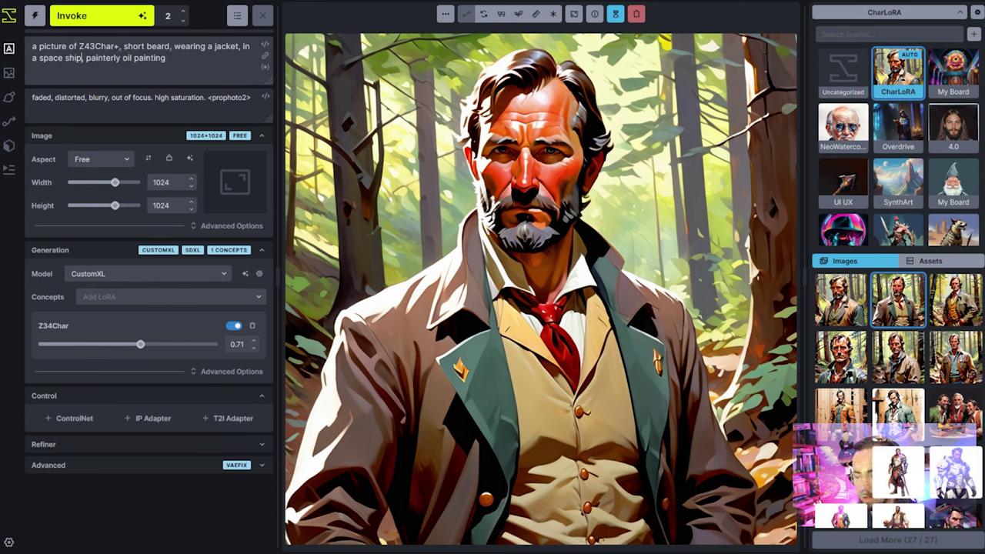
type(", sci fi")
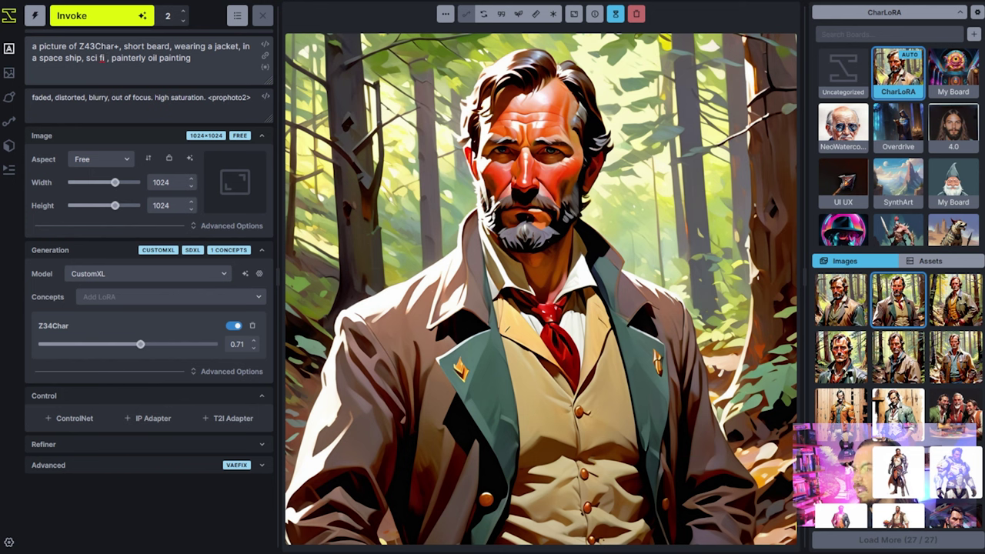
type(" attire")
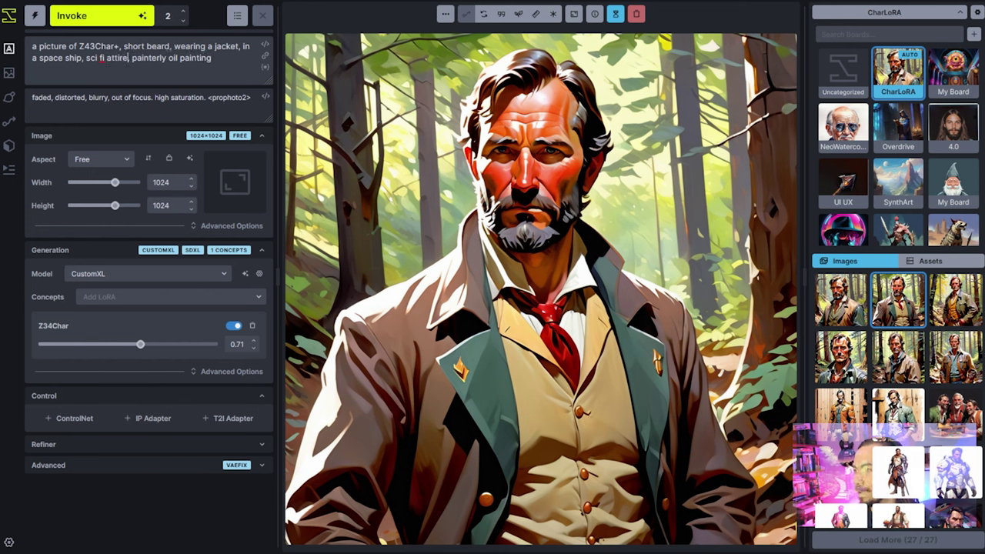
Step: Remove "wearing a jacket" from the positive prompt and generate two images
left_click_drag(175, 46, 243, 46)
key("BackSpace")
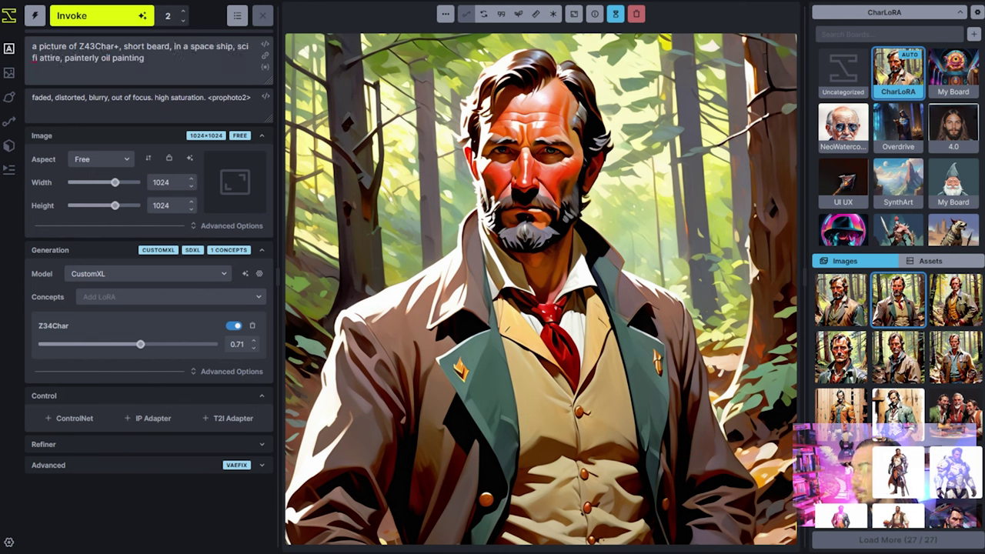
left_click(114, 17)
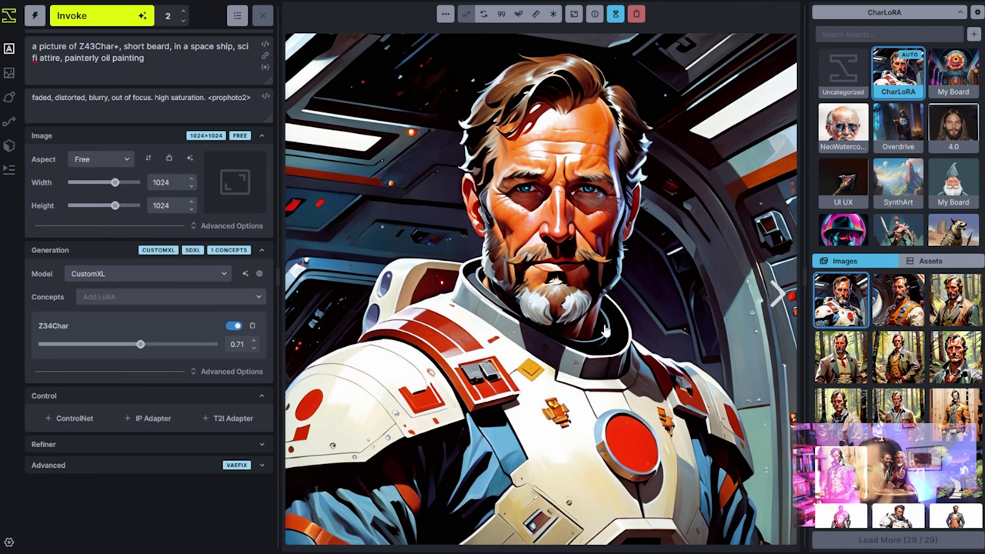
Step: Compare the two new space ship images by switching between the white-armor and the orange-suit versions
key("Right")
key("Left")
key("Right")
key("Left")
key("Right")
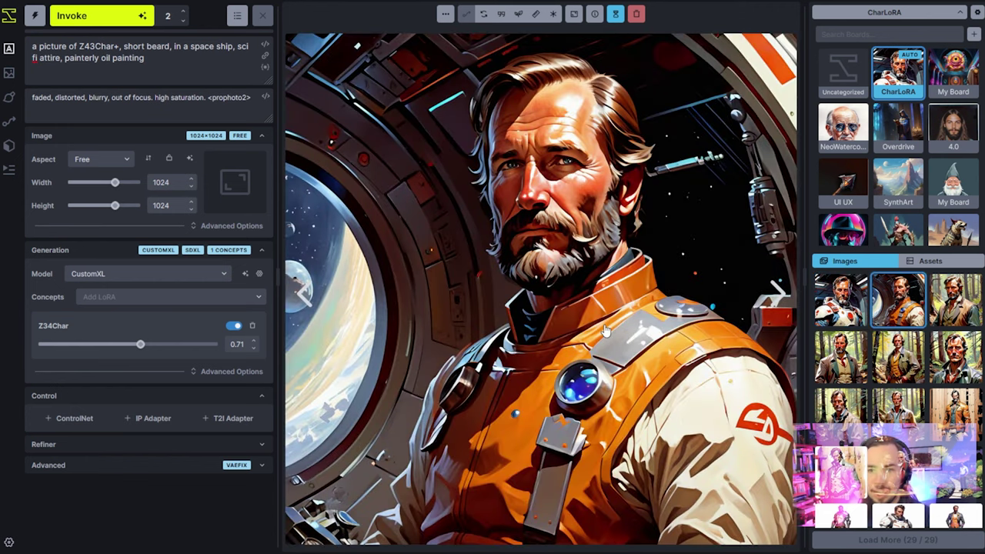
key("Left")
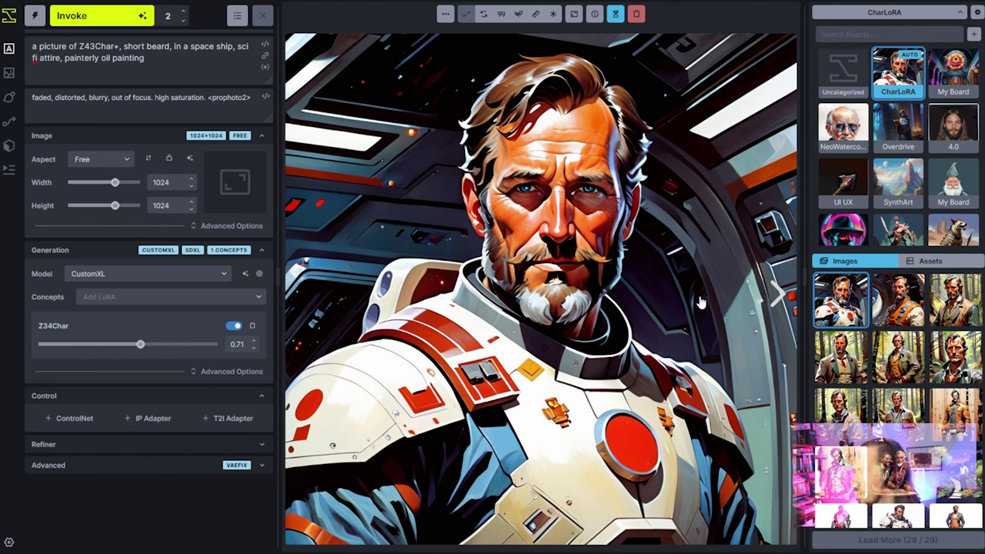
left_click(896, 315)
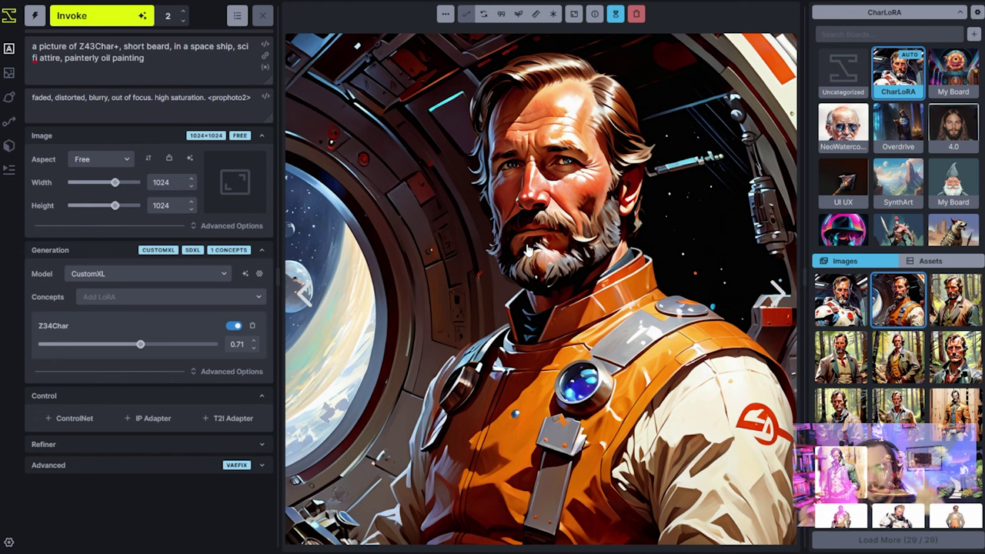
Step: Go back to the earlier prison-cell image and the orange-jacket portrait by the brick wall for comparison
scroll(904, 436, "down", 5)
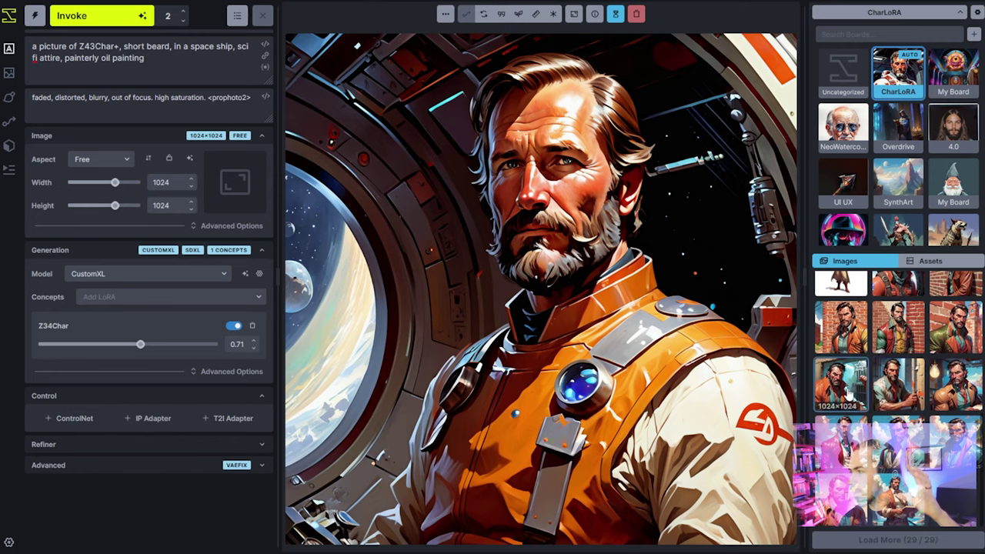
left_click(851, 388)
left_click(847, 330)
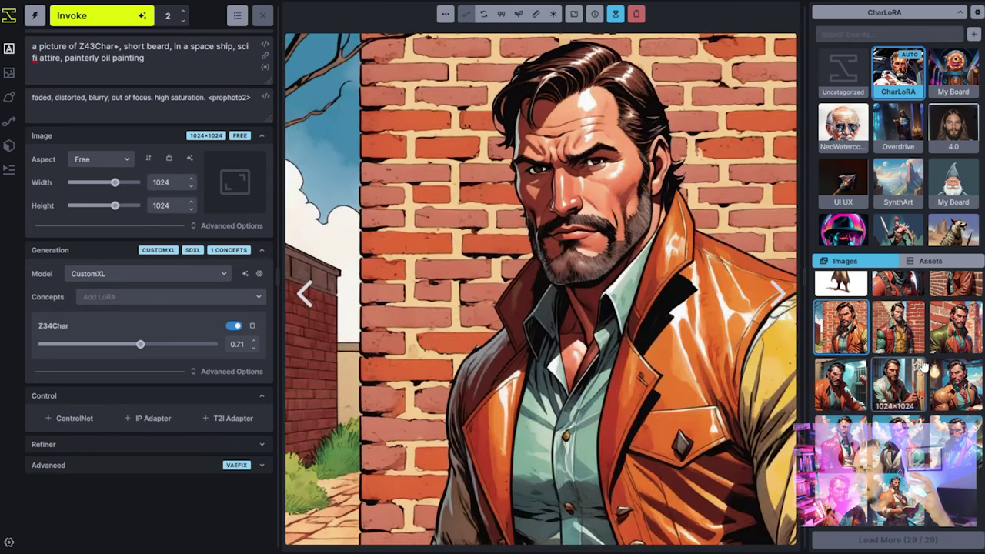
Step: Return to the newest space ship images and alternate between the white-armor and orange-suit portraits to compare the character's face
scroll(824, 297, "up", 5)
left_click(820, 287)
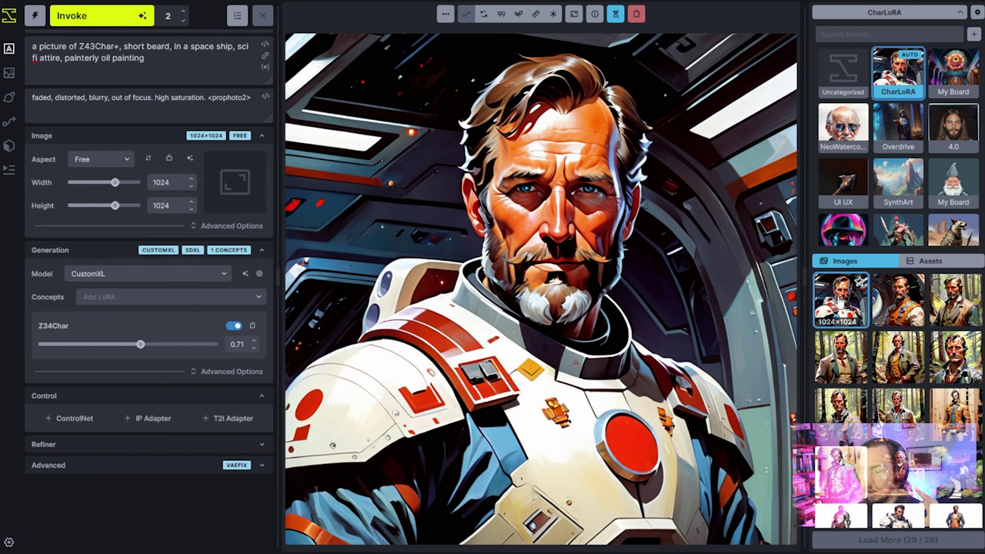
left_click(892, 304)
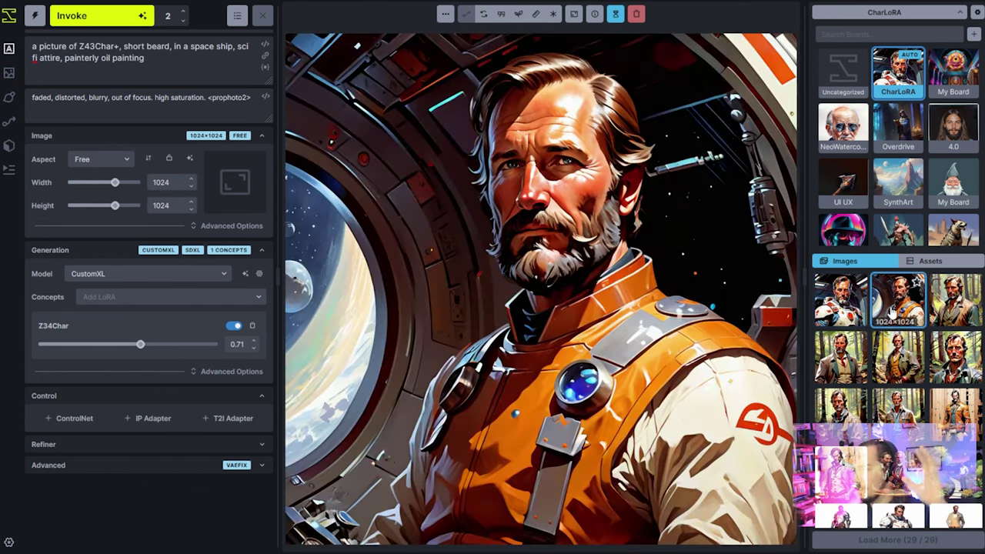
left_click(860, 316)
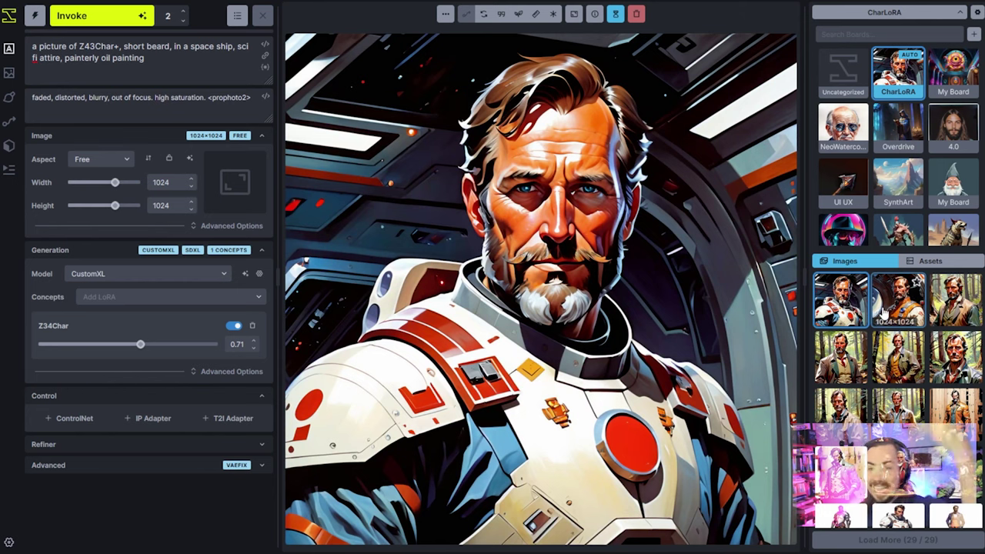
left_click(889, 312)
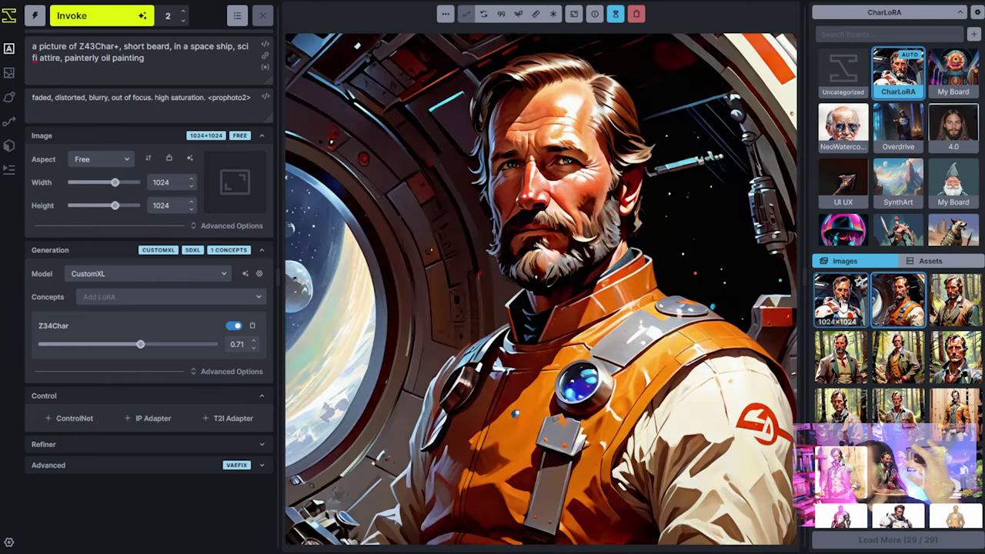
left_click(858, 308)
key("Right")
key("Left")
key("Right")
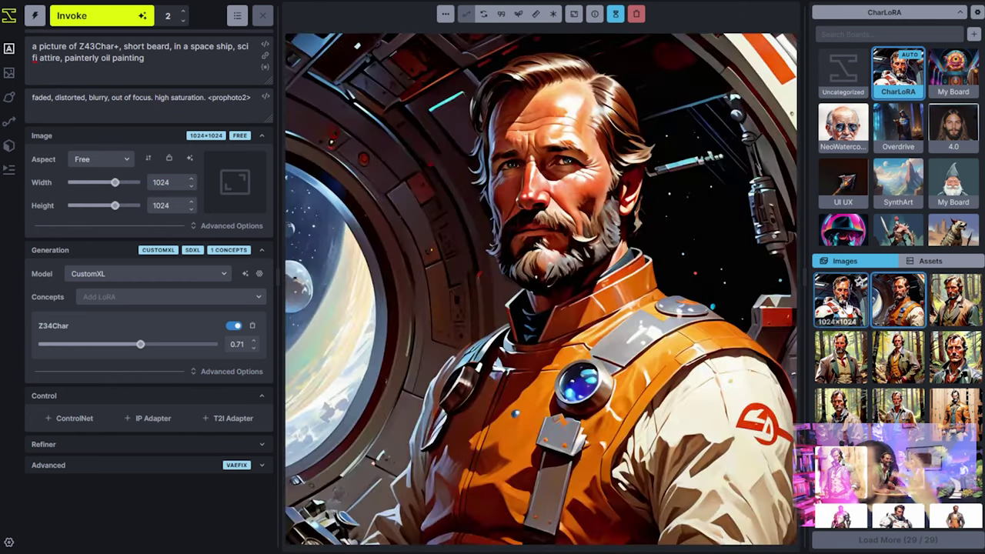
key("Left")
left_click(895, 308)
left_click(860, 309)
left_click(893, 307)
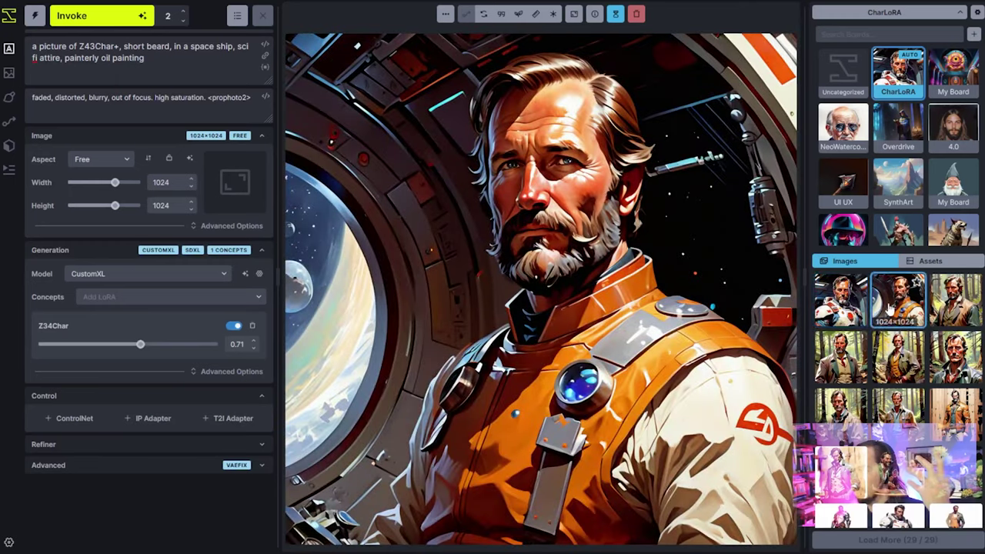
left_click(862, 309)
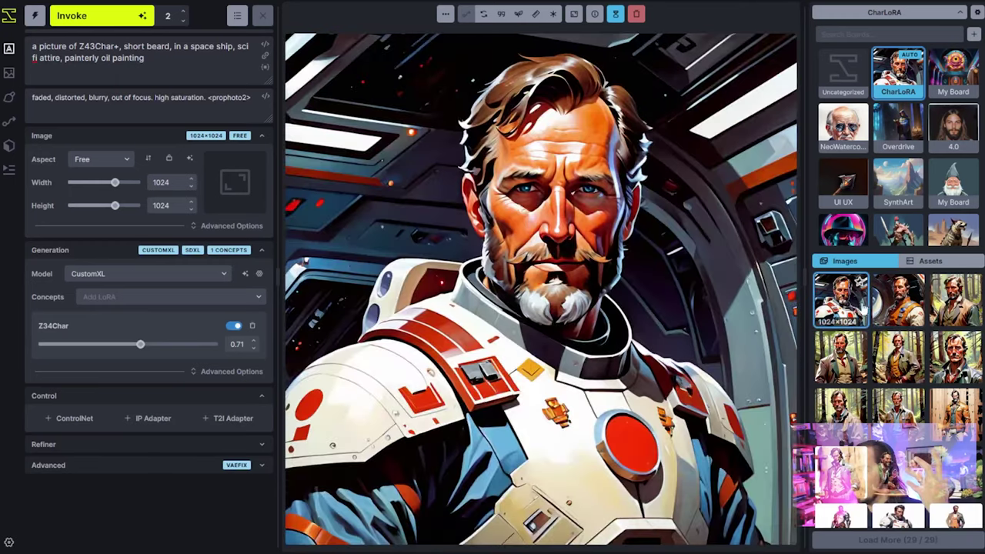
Step: Compare the white-armor space ship portrait with the forest portrait wearing a red tie and cream vest
left_click(853, 351)
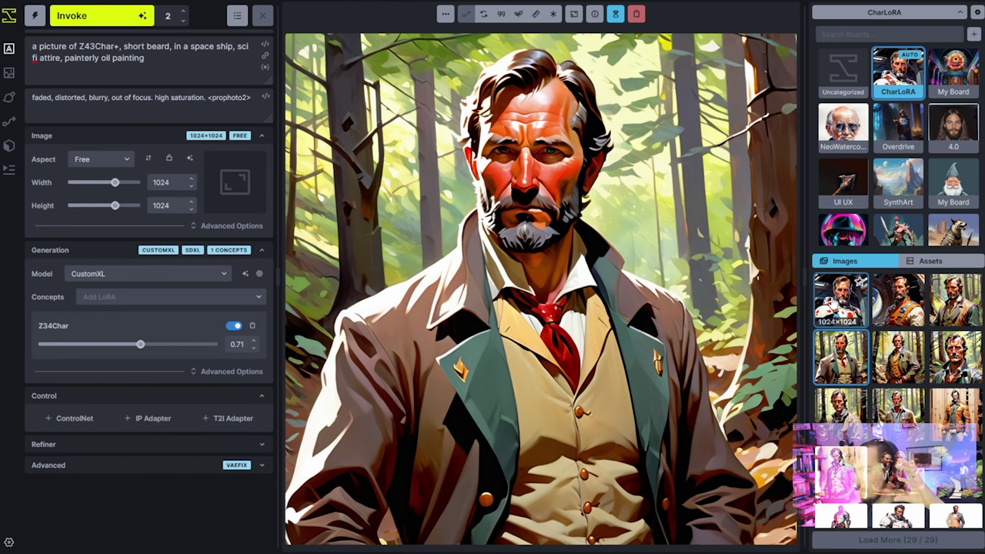
left_click(835, 301)
left_click(842, 354)
left_click(840, 302)
left_click(842, 354)
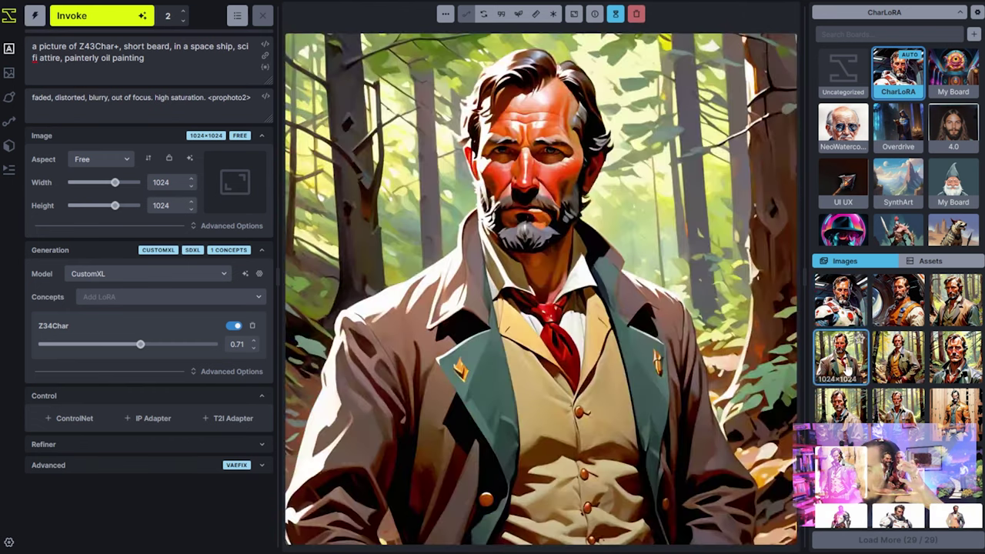
key("Up")
key("Down")
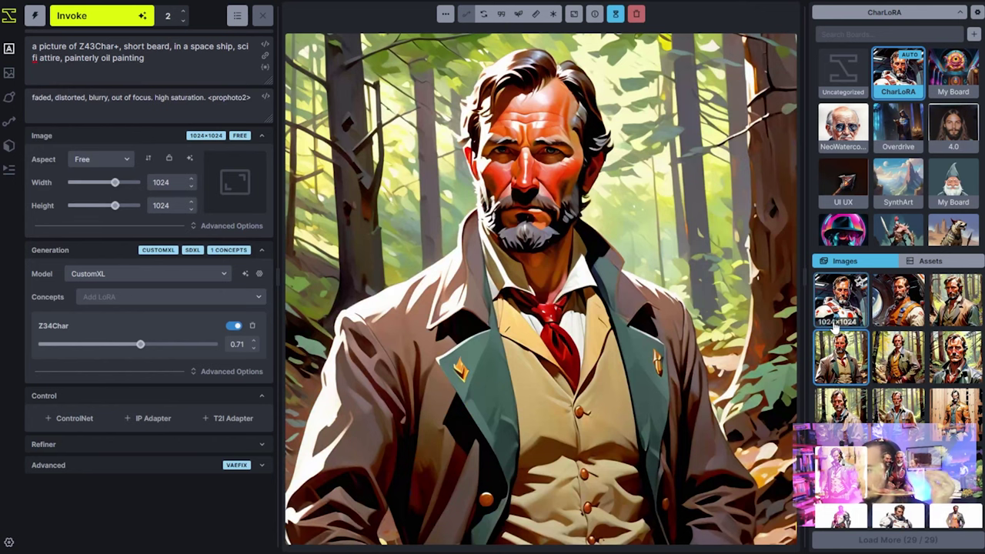
key("Up")
left_click(842, 367)
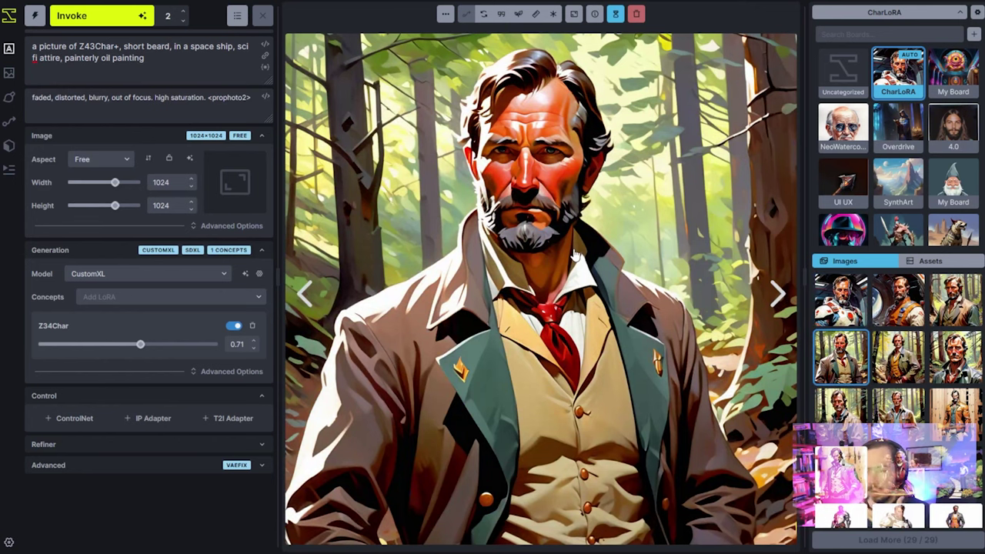
left_click(843, 300)
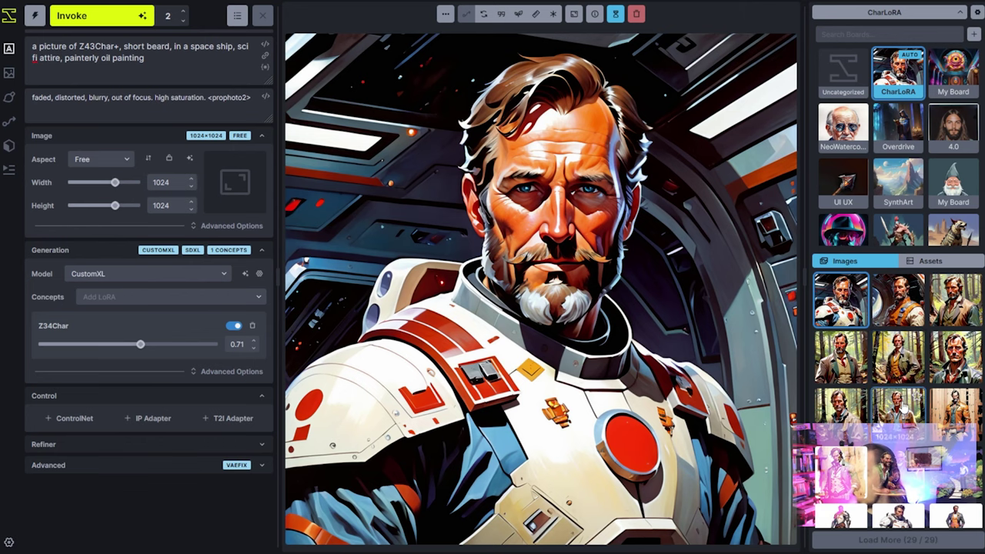
Step: Delete the forest image of the man in the brown leather jacket and the forest image just before it in the gallery
left_click(854, 409)
left_click(856, 413)
left_click(891, 413)
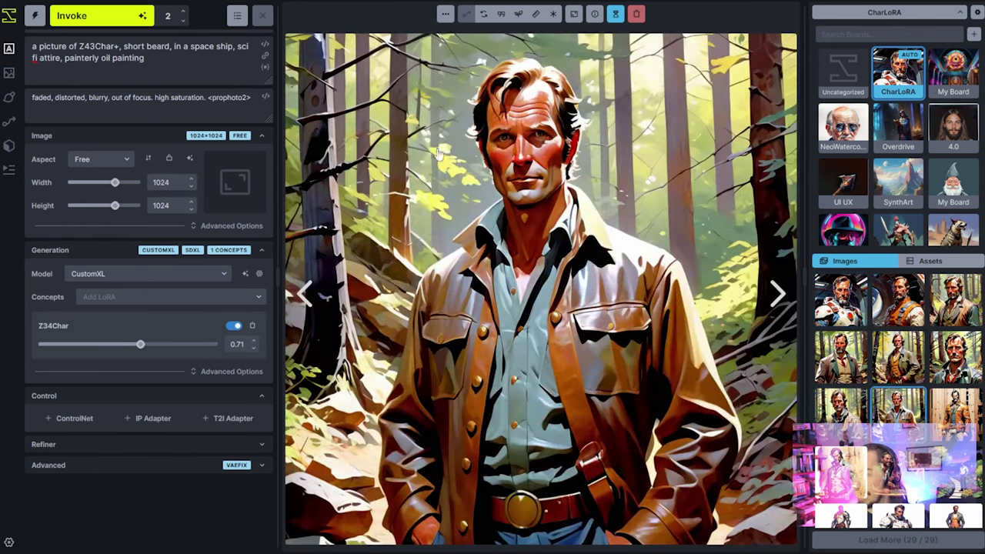
left_click(636, 13)
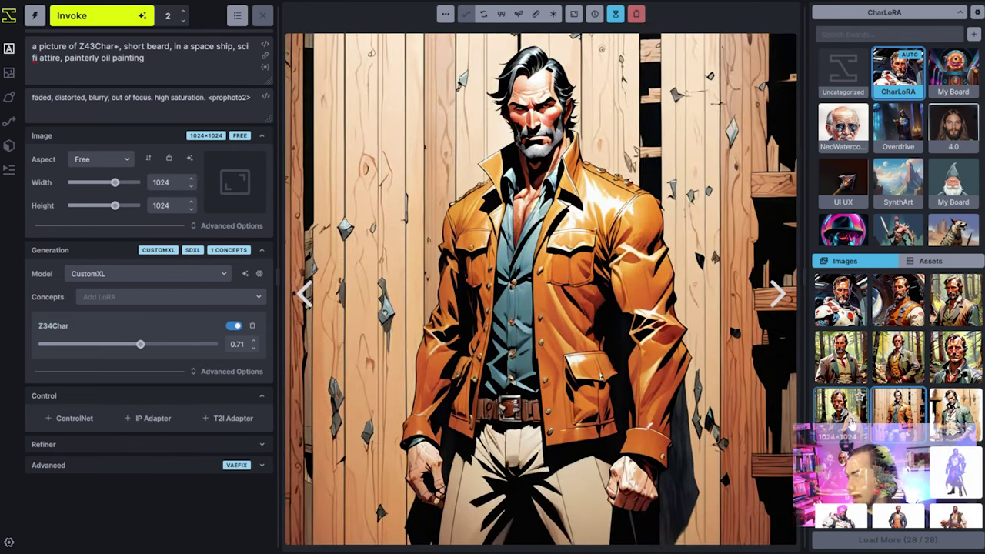
key("Left")
left_click(636, 13)
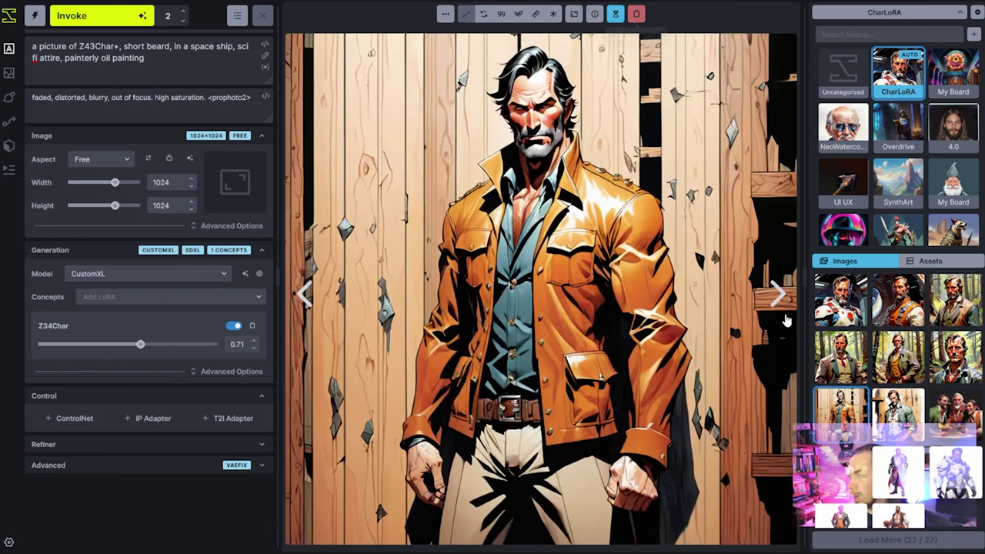
Step: Compare the two comic-style images in front of wooden planks with the forest close-up, and delete both plank images
left_click(899, 406)
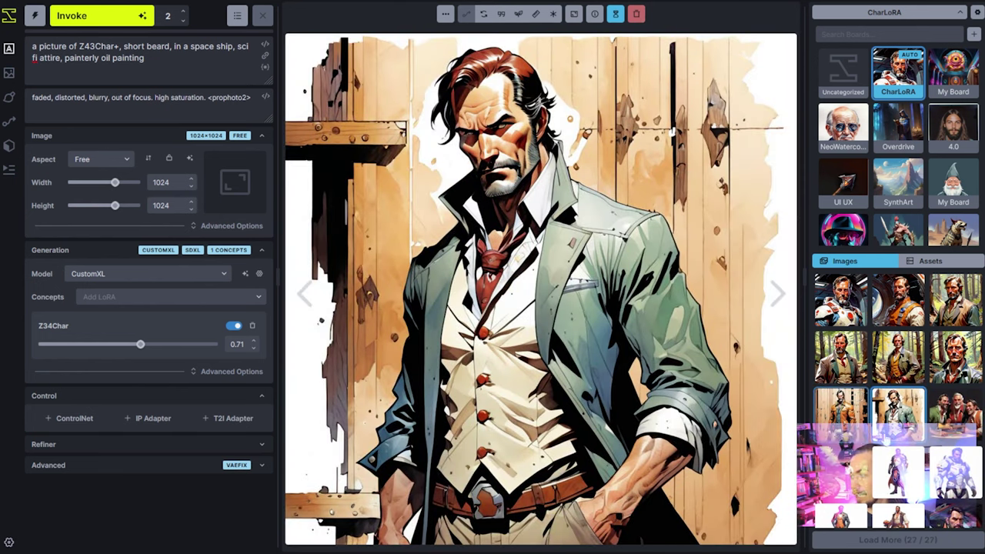
left_click(854, 411)
key("Right")
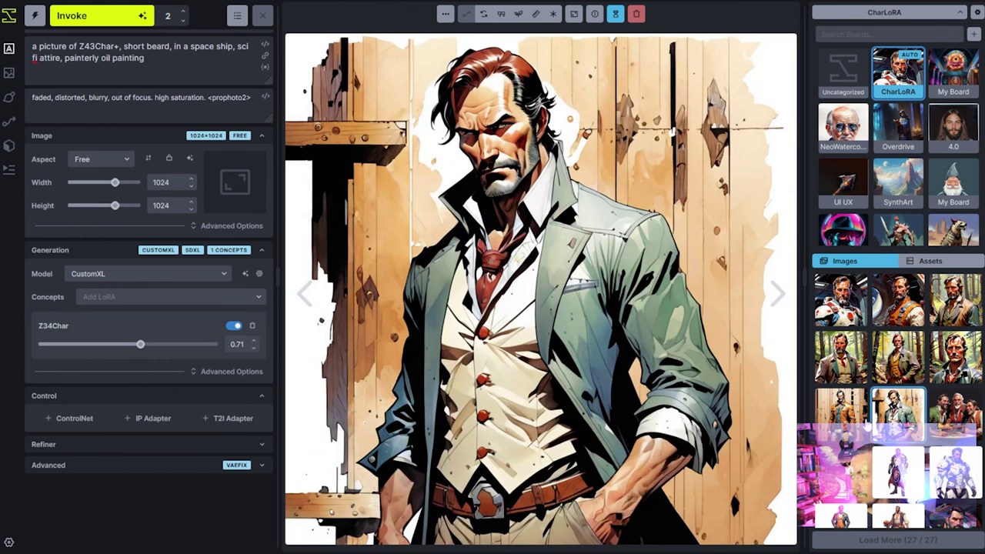
left_click(838, 427)
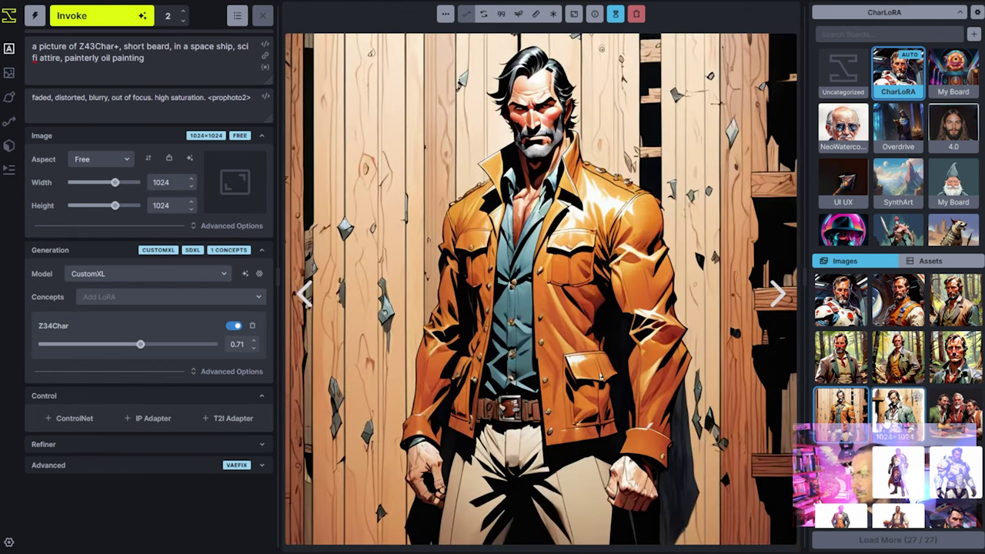
left_click(898, 406)
left_click(962, 373)
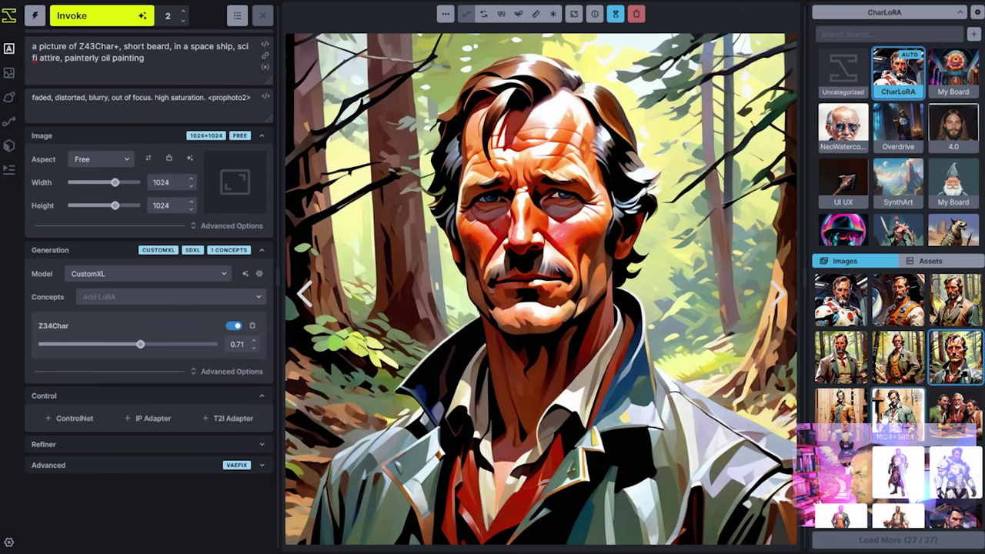
left_click(898, 404)
left_click(840, 405)
left_click(636, 14)
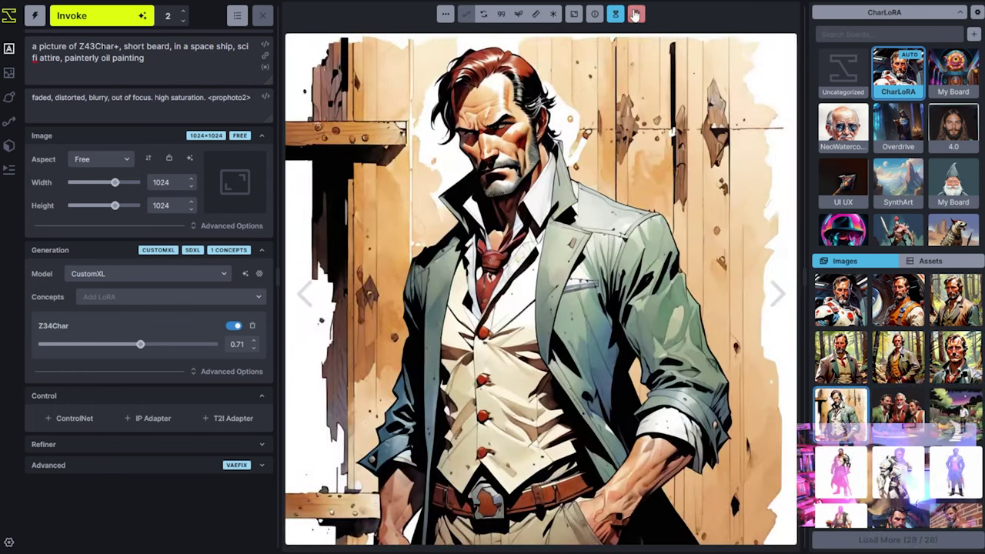
left_click(636, 15)
Step: Compare the forest images and delete the yellow-vest one and the close-up in the grey coat with the red shirt
left_click(840, 356)
left_click(898, 356)
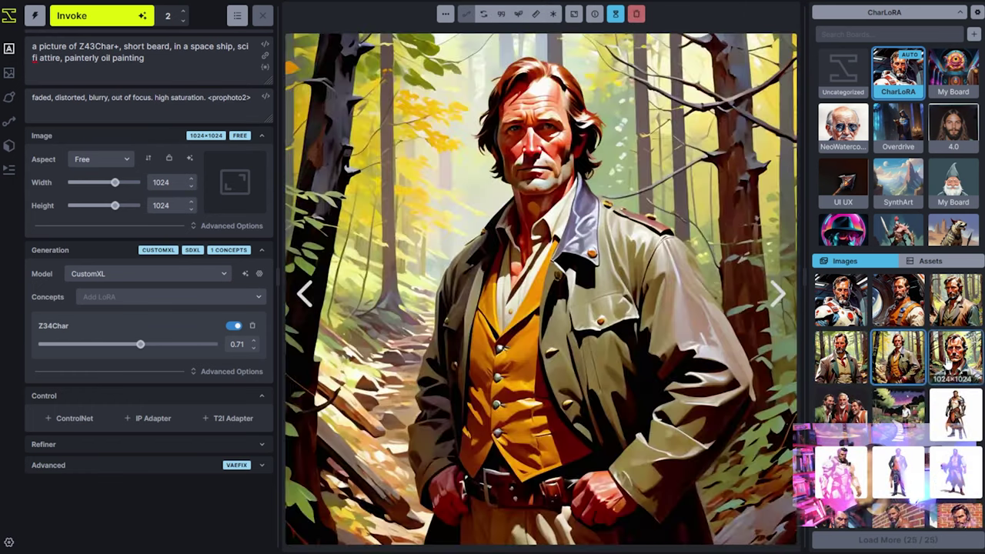
left_click(956, 356)
left_click(898, 356)
left_click(636, 14)
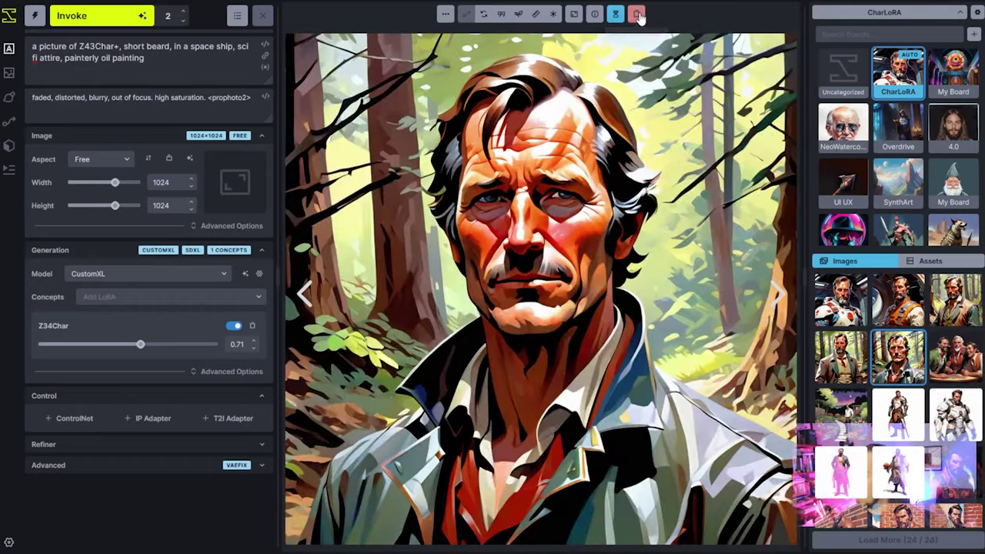
left_click(636, 14)
Step: Review the remaining forest and space ship portraits, and highlight the plus sign after Z43Char in the positive prompt
left_click(840, 356)
key("Left")
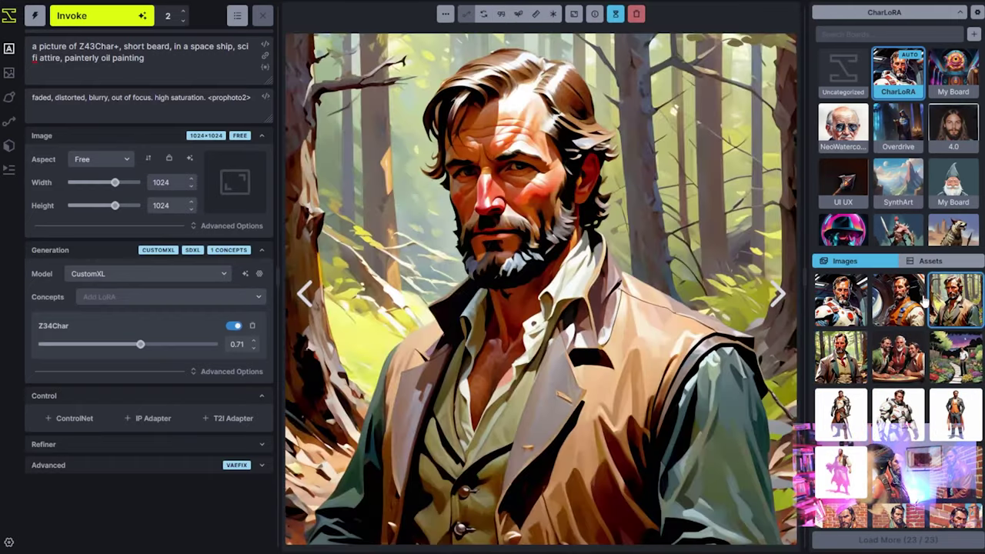
key("Left")
key("Right")
left_click(843, 354)
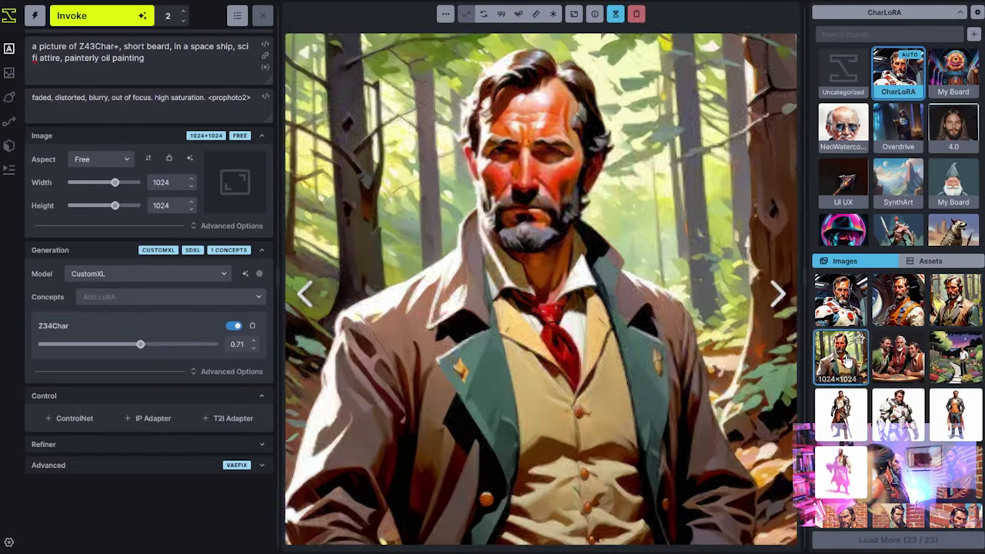
left_click(890, 307)
left_click(841, 304)
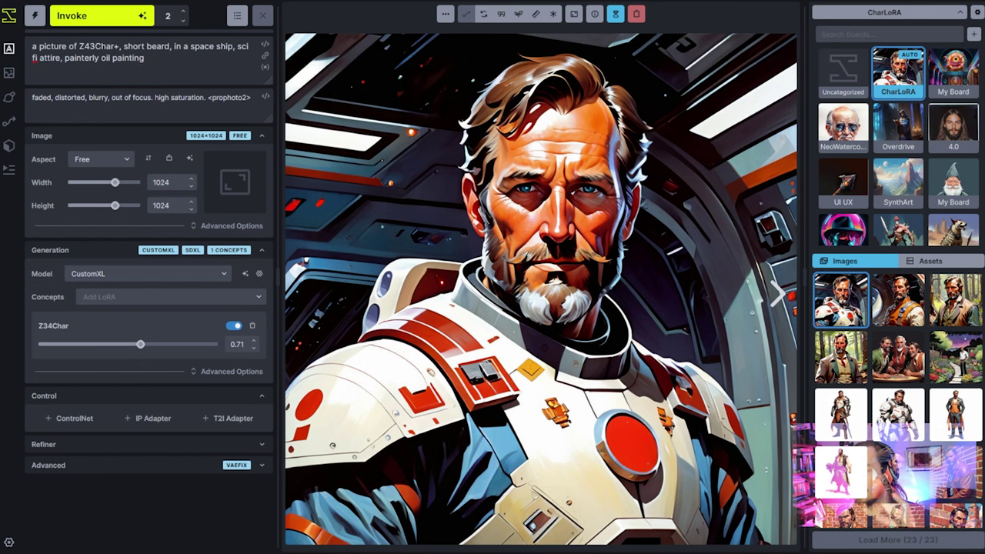
left_click_drag(113, 47, 122, 46)
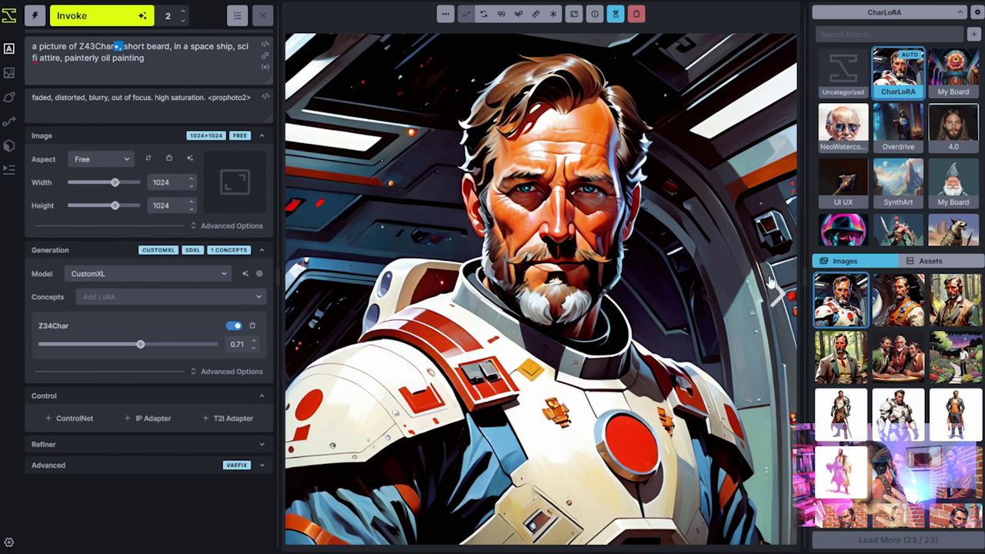
Step: Compare the leather-jacket brick wall image, the white-armored figure on a plain background, and the red-jacket space ship portrait
scroll(924, 347, "down", 2)
left_click(962, 414)
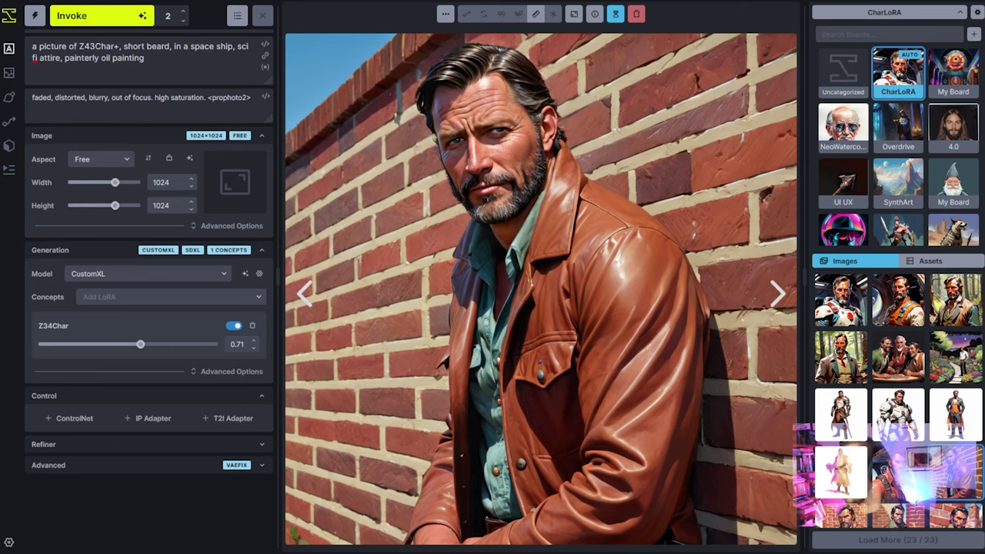
left_click(898, 413)
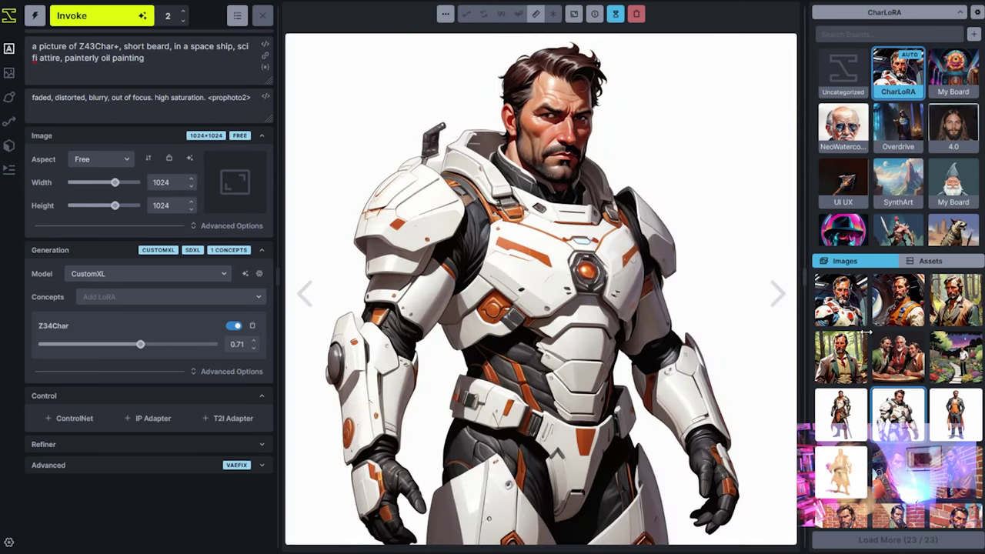
scroll(909, 392, "down", 2)
scroll(909, 392, "up", 2)
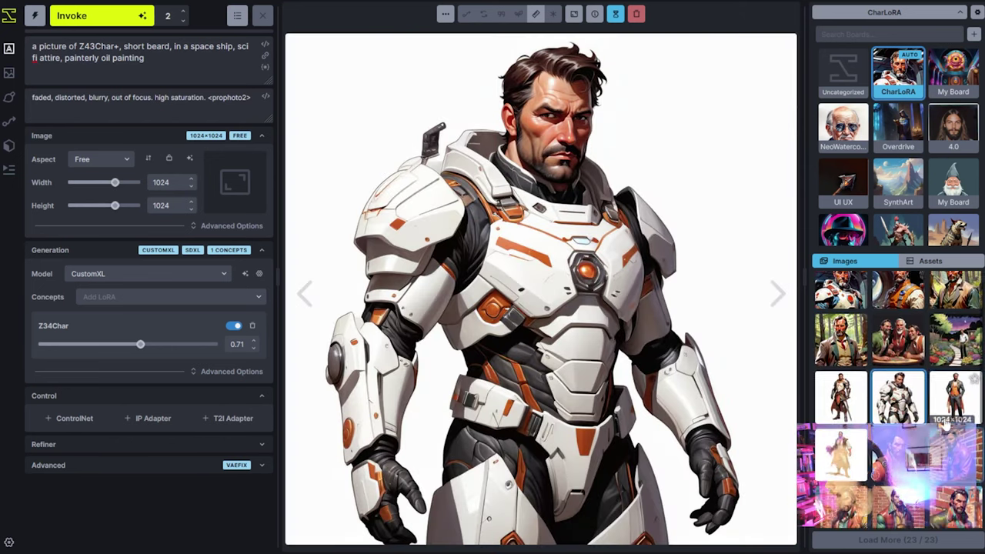
left_click(898, 394)
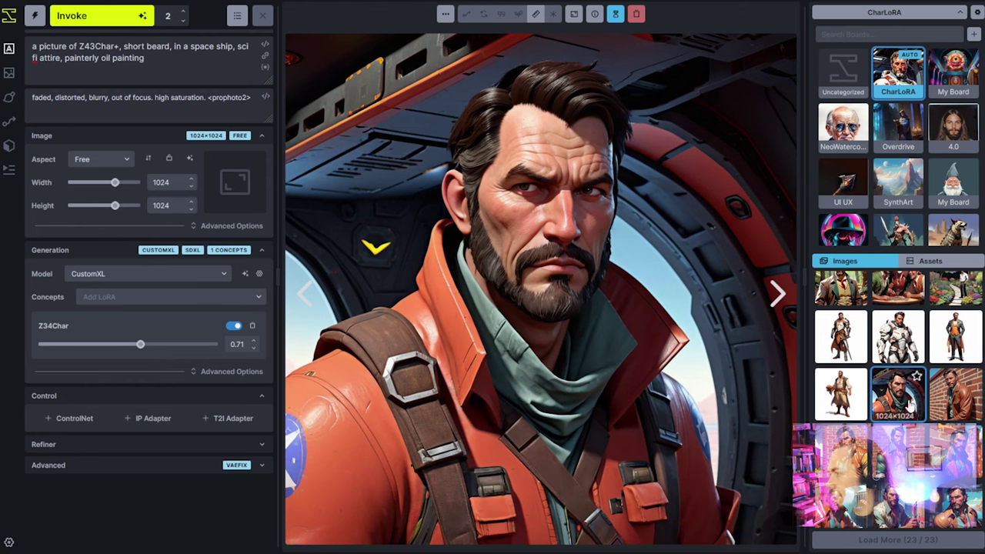
left_click(898, 336)
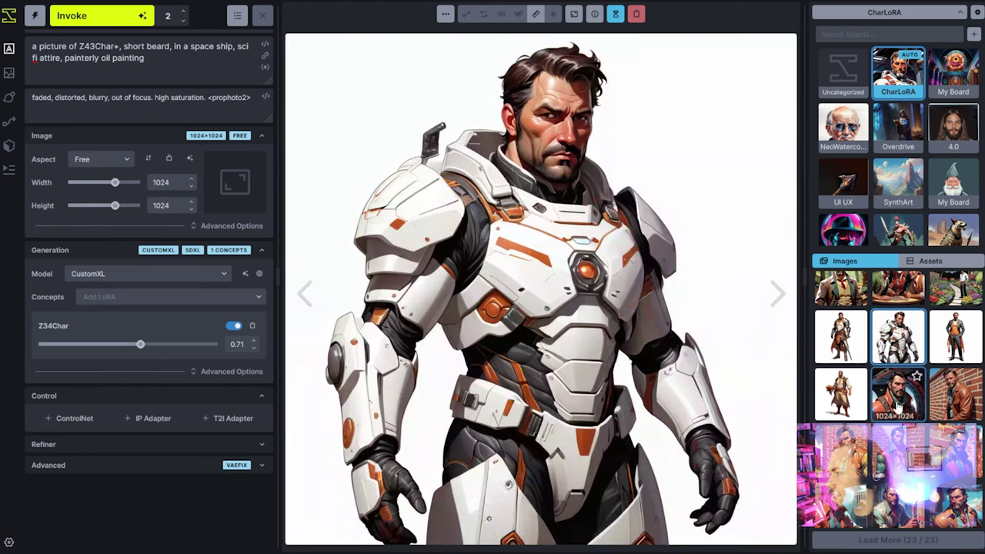
left_click(902, 398)
Step: Check the painterly orange-suit and white-armor portraits against the earlier red-jacket and brick wall images in the gallery
scroll(903, 431, "up", 1)
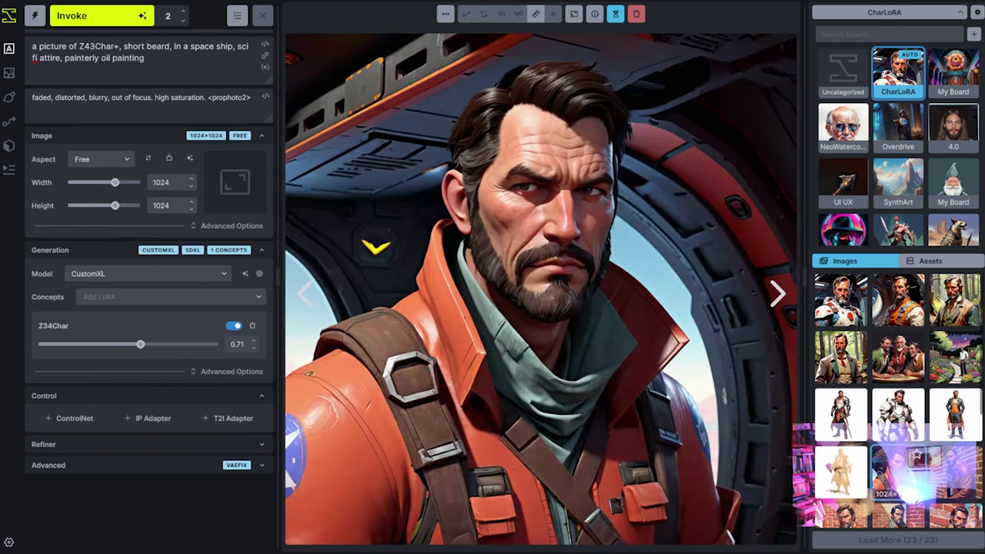
left_click(898, 300)
left_click(841, 300)
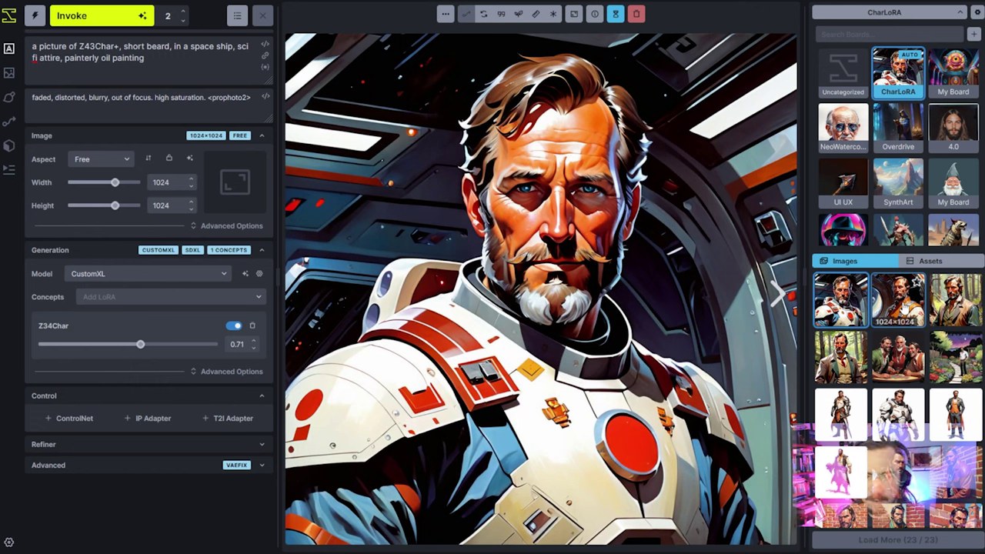
left_click(899, 308)
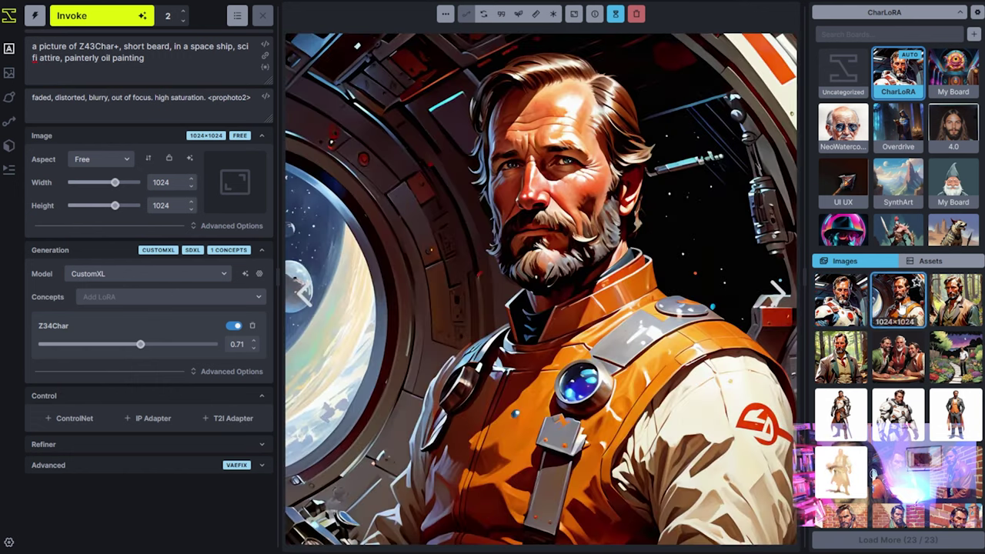
scroll(878, 362, "down", 2)
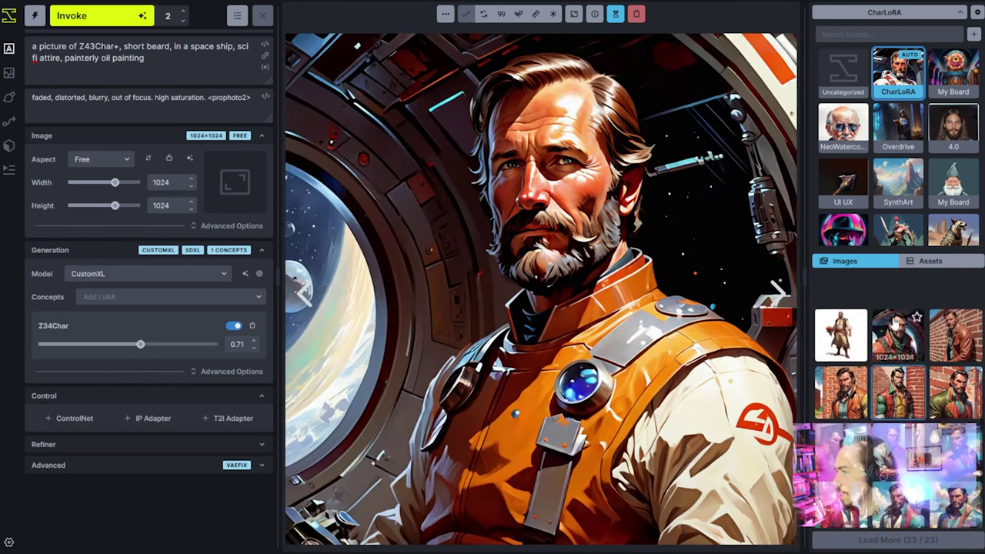
Step: Compare the red-jacket space ship portrait with the painterly white-armor and orange-suit portraits
left_click(899, 404)
scroll(899, 362, "up", 2)
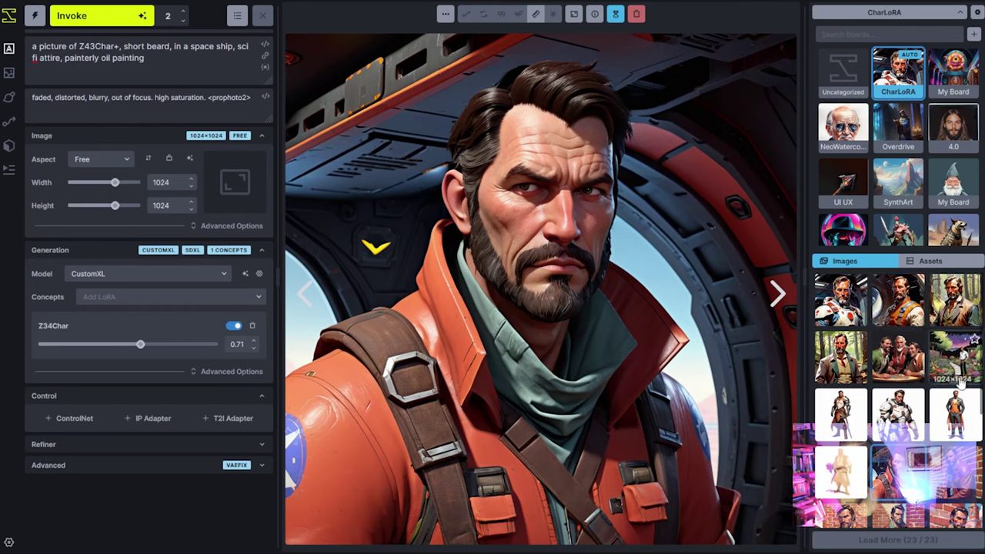
left_click(899, 300)
left_click(840, 302)
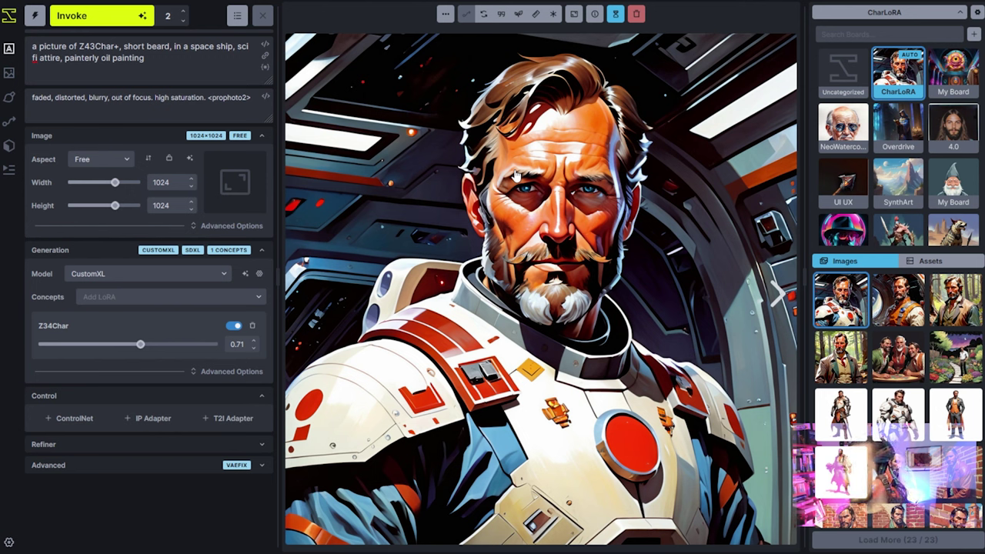
left_click(904, 298)
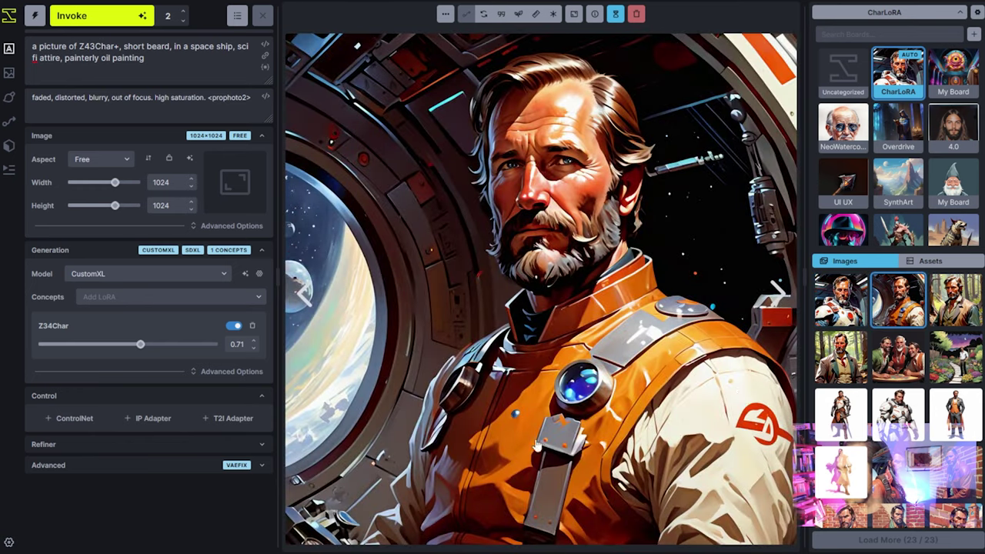
key("Left")
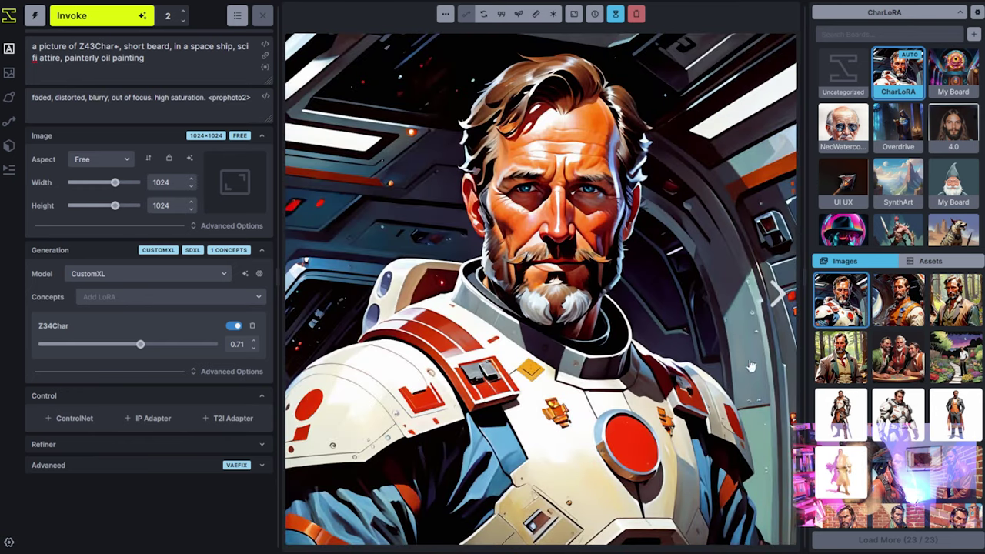
left_click(778, 291)
key("Left")
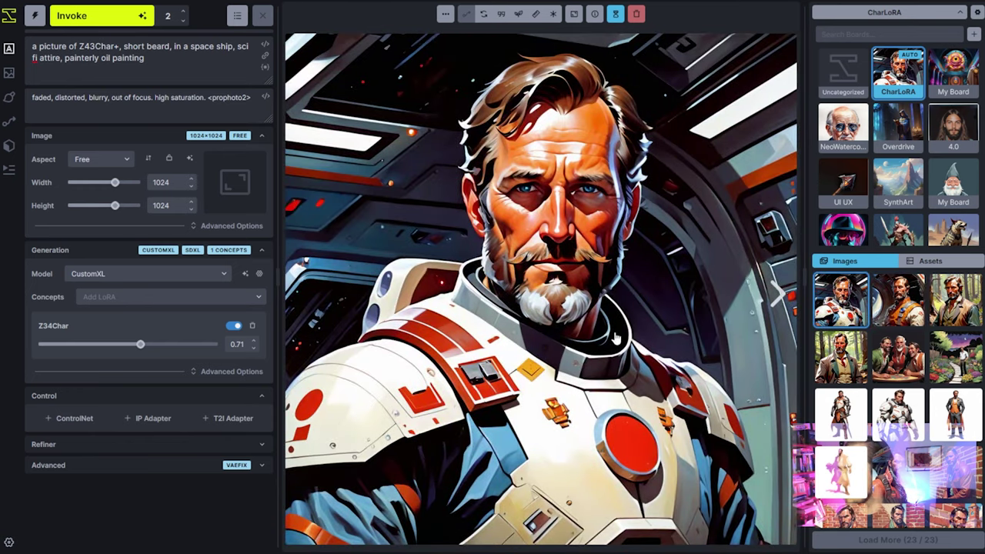
key("Right")
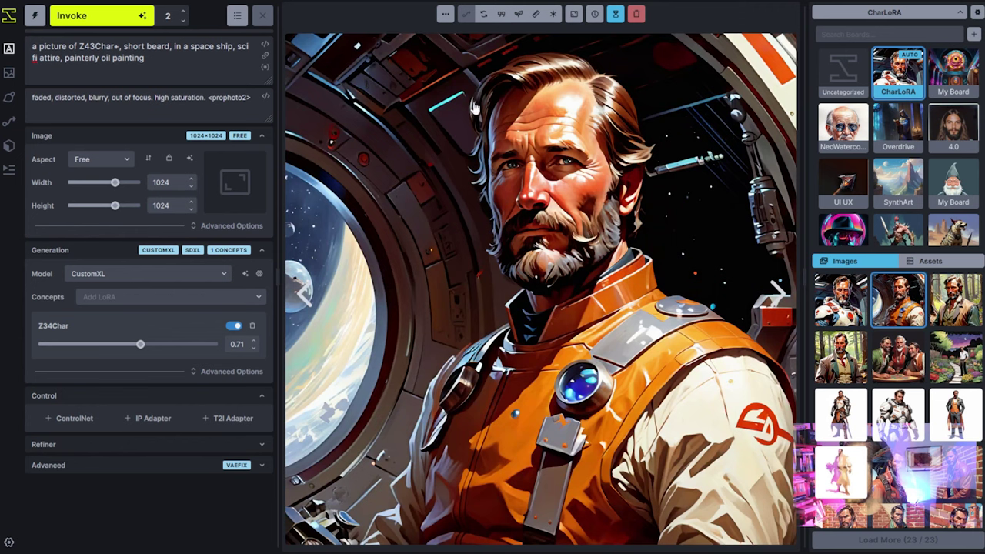
Step: Look through the older gallery images and recheck the orange-suit portrait against the white-armor one
scroll(916, 393, "down", 5)
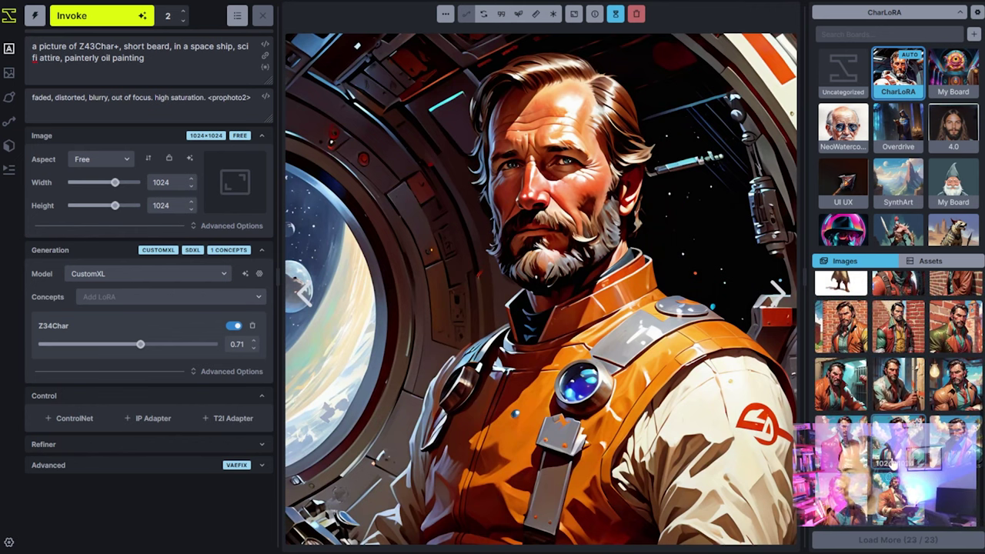
scroll(912, 462, "up", 3)
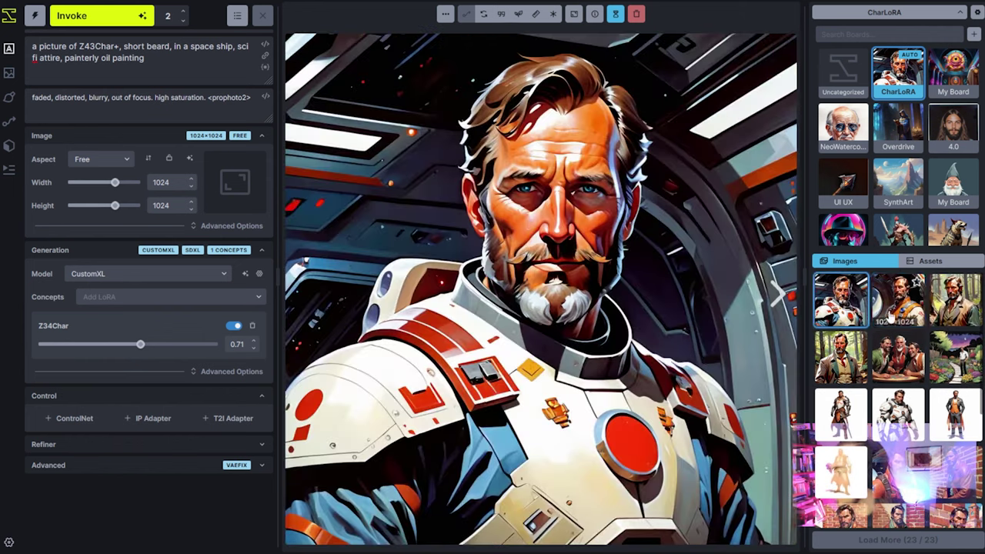
left_click(893, 299)
left_click(862, 304)
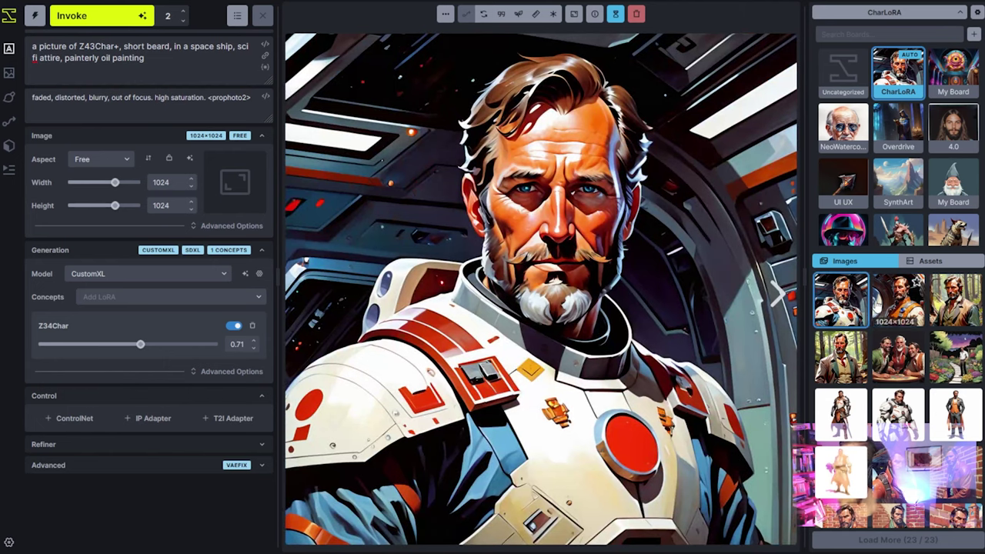
left_click(878, 306)
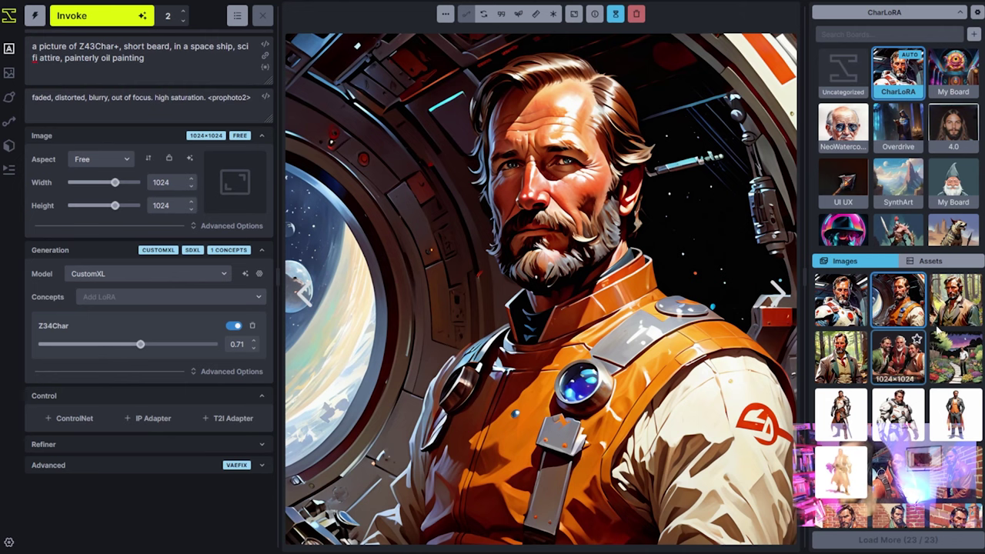
Step: Compare the two painterly forest portraits with the orange-suit and white-armor space ship portraits
key("Right")
key("Right")
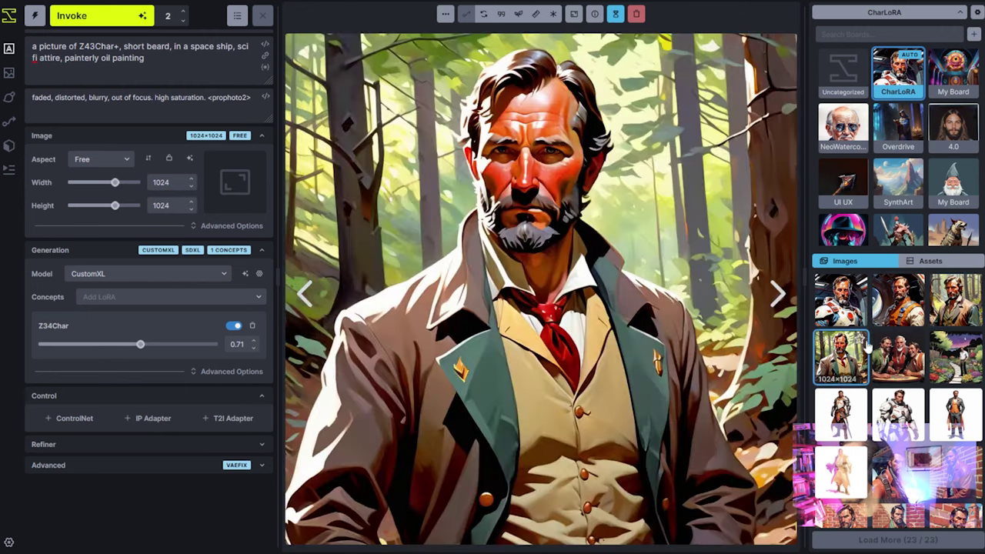
left_click(898, 300)
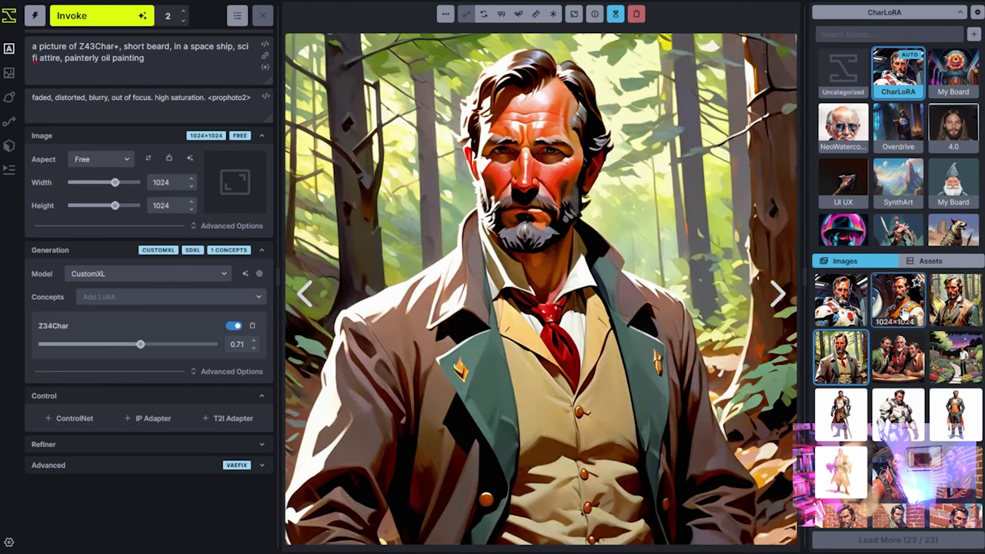
left_click(841, 300)
left_click(898, 300)
left_click(976, 319)
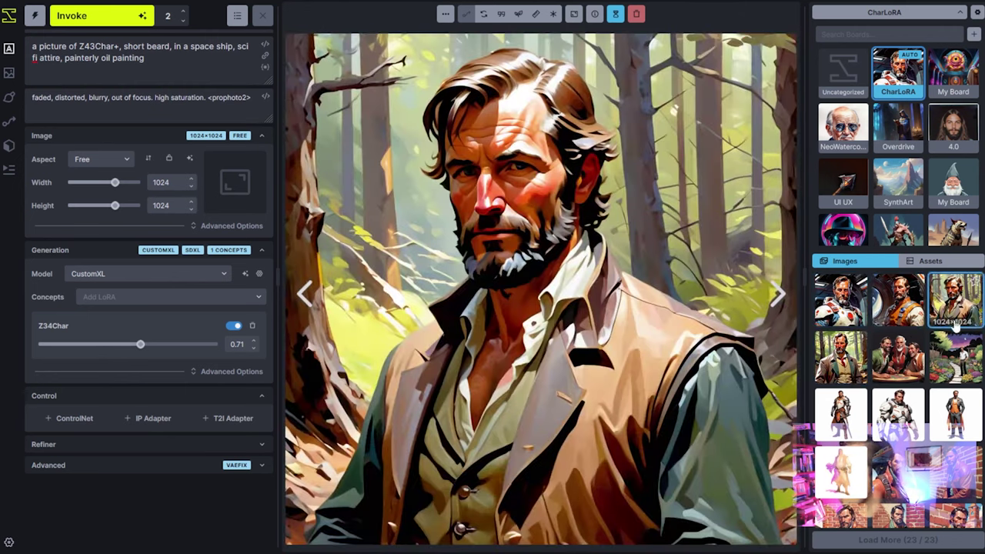
left_click(910, 327)
left_click(956, 331)
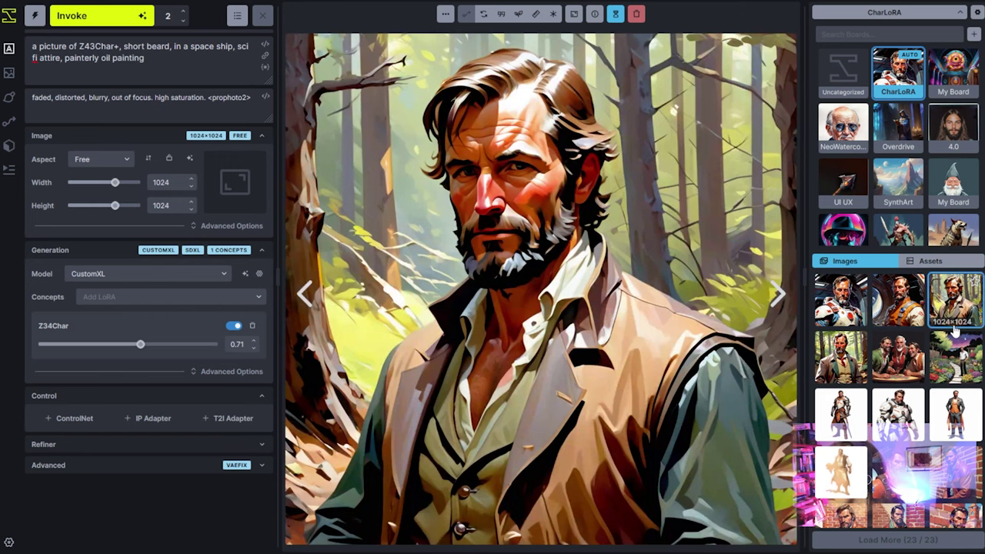
Step: Alternate between the red-tie forest portrait and the white-armor portrait to compare the character's face
left_click(841, 358)
left_click(841, 304)
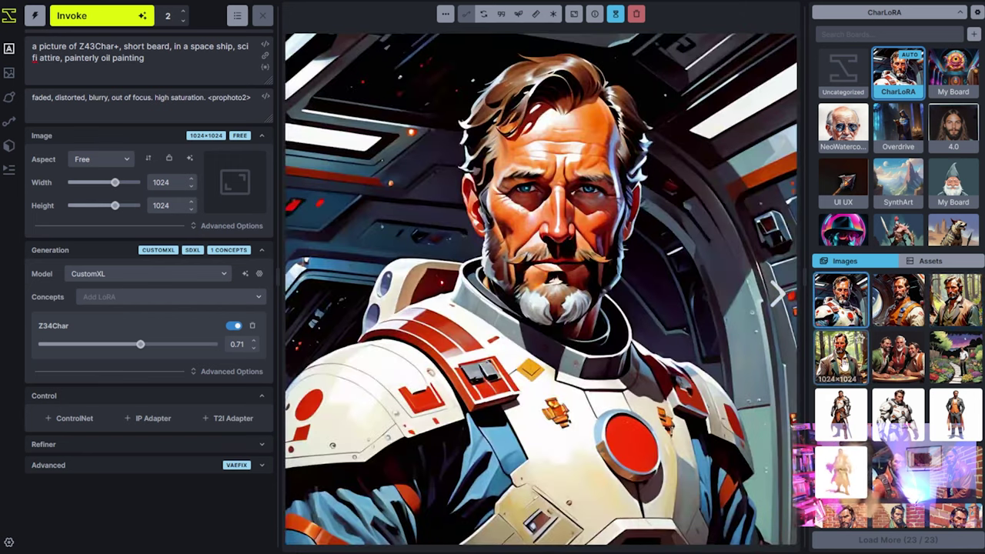
left_click(841, 358)
left_click(841, 304)
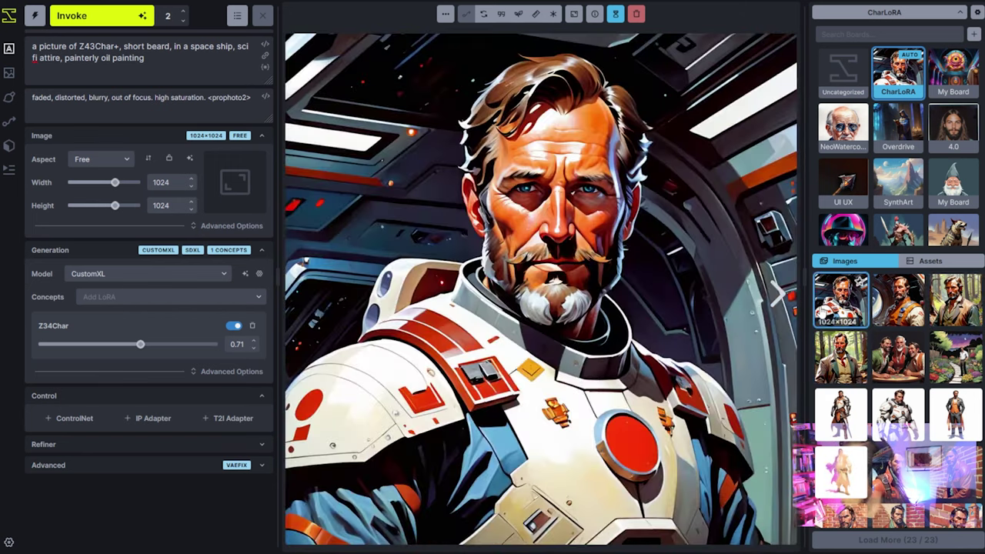
left_click(841, 358)
left_click(841, 317)
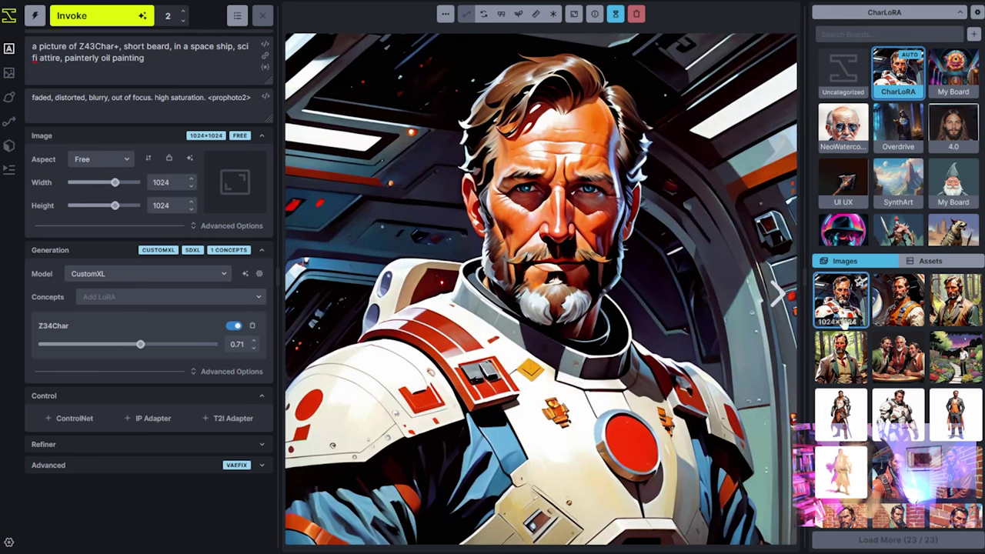
left_click(842, 357)
left_click(847, 320)
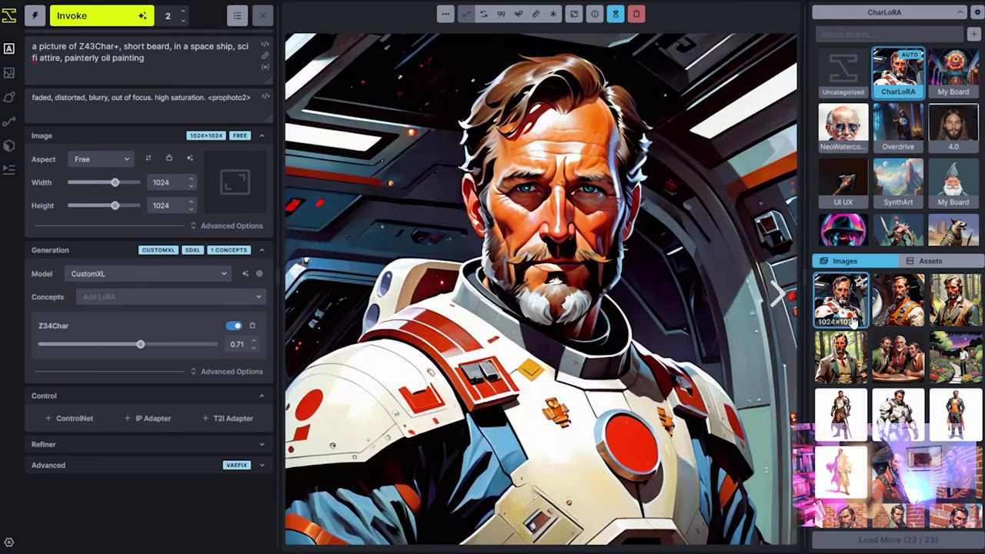
Step: Check the orange-suit portrait against the white-armor and red-tie forest portraits and the older gallery images
left_click(902, 325)
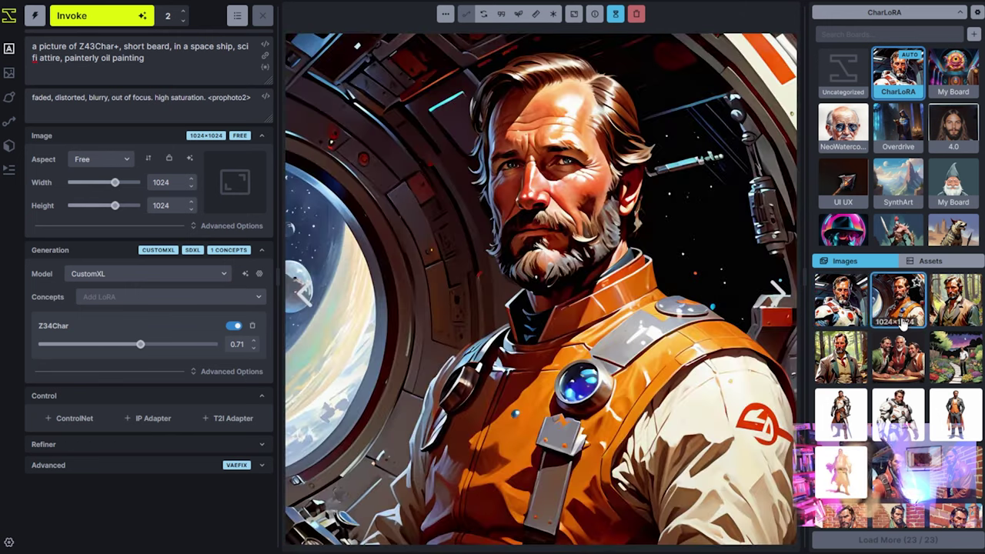
left_click(859, 321)
left_click(900, 307)
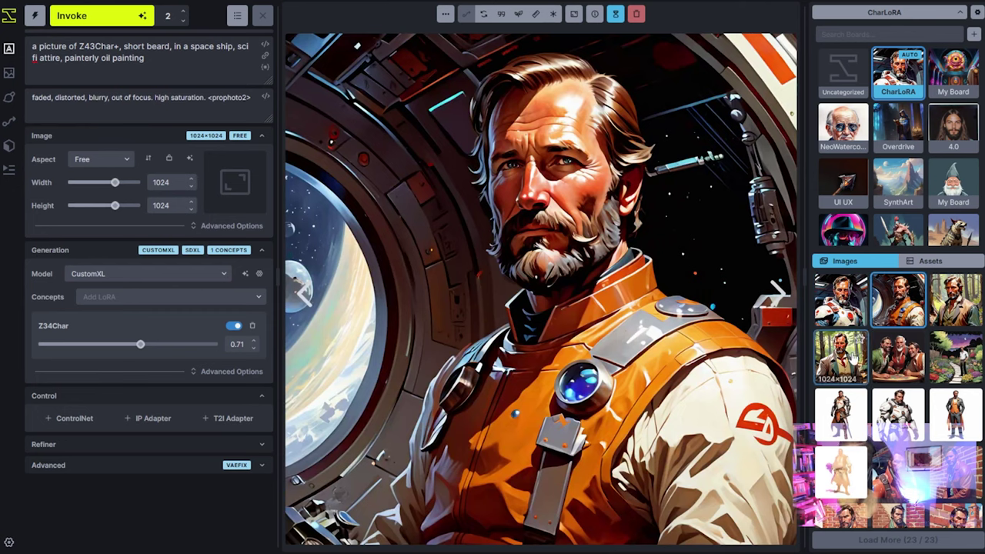
left_click(850, 359)
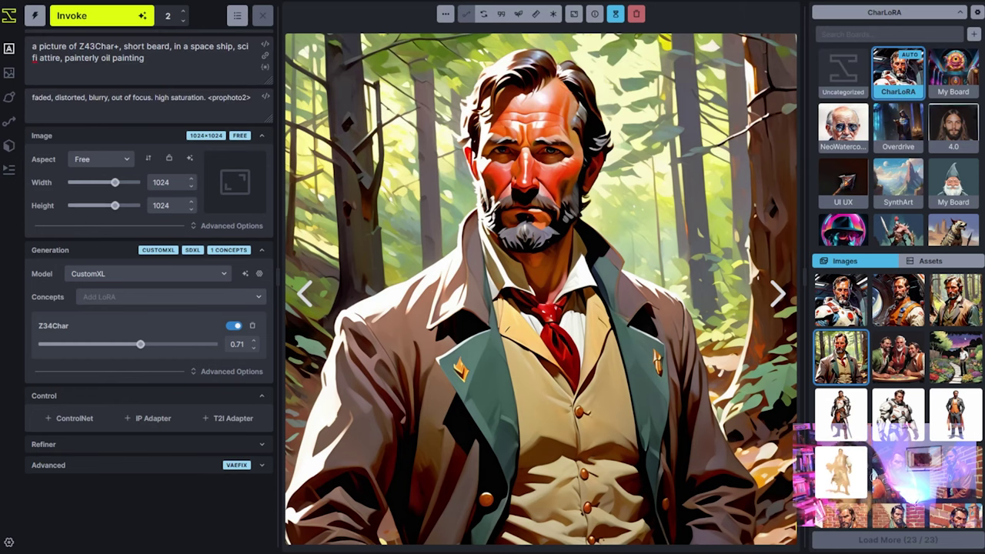
scroll(897, 462, "down", 3)
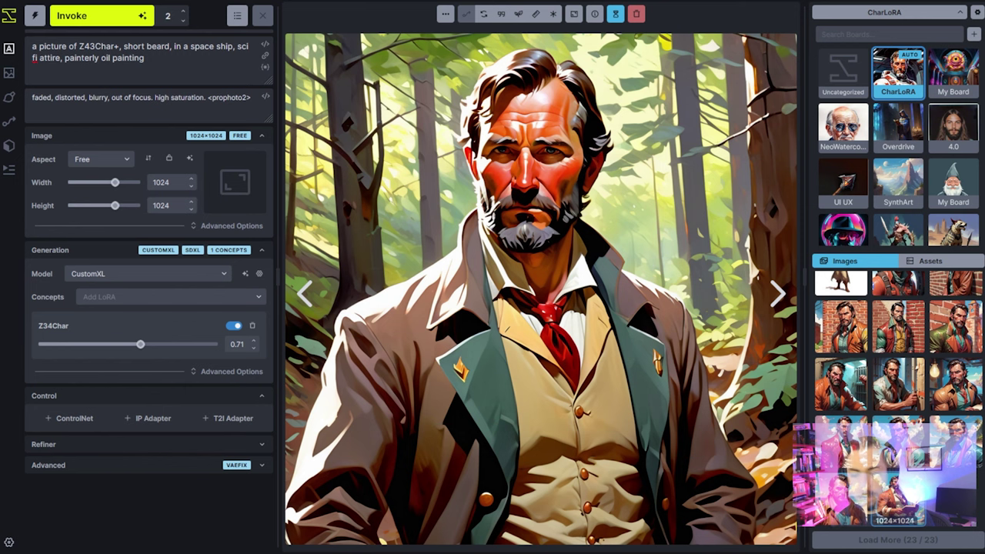
Step: Remove the Z34Char LoRA and delete "a picture of Z43Char+" from the positive prompt
left_click(252, 326)
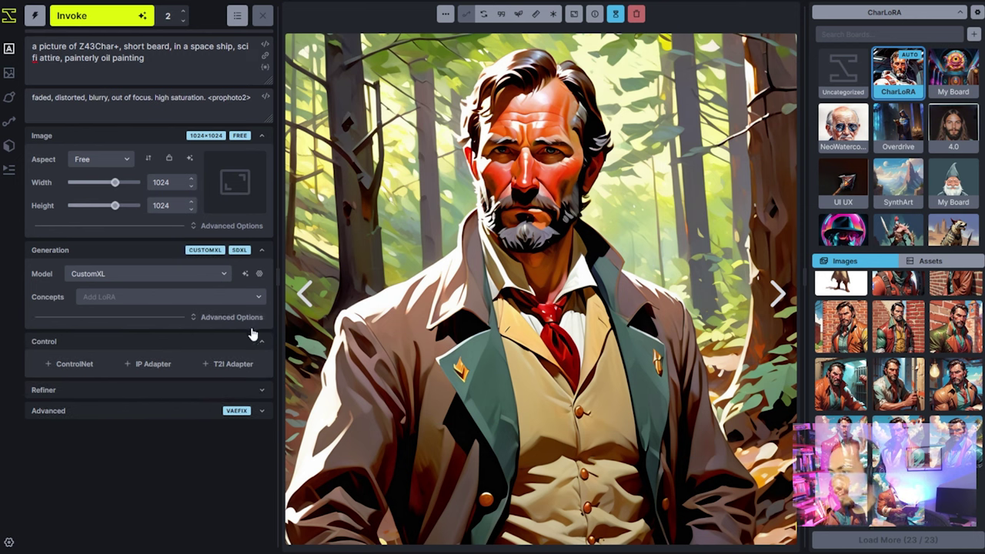
double_click(118, 46)
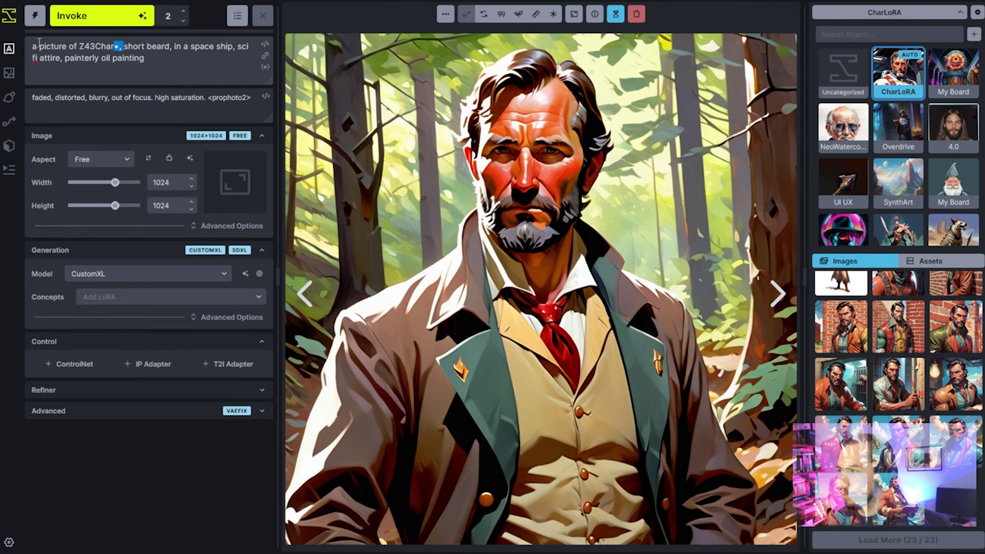
left_click_drag(29, 46, 121, 43)
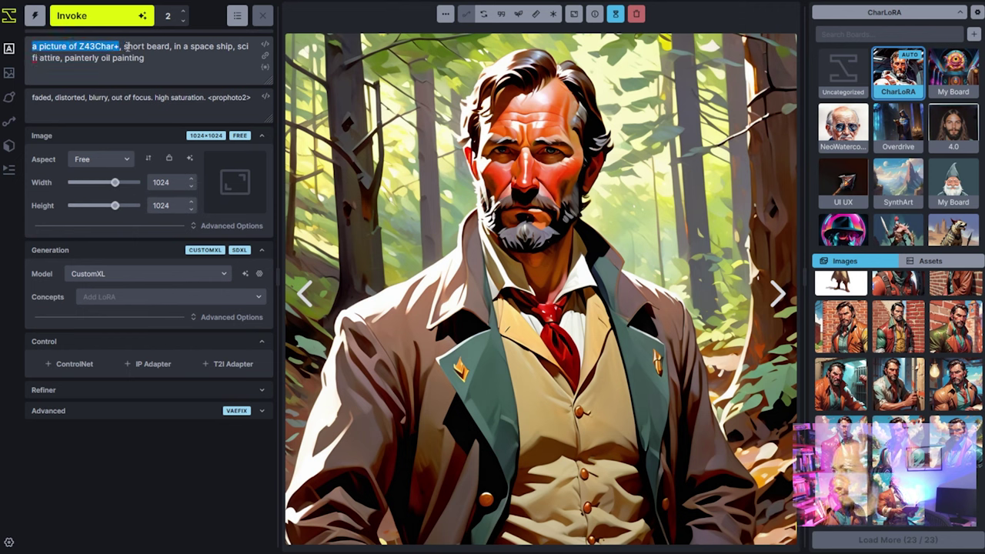
key("BackSpace")
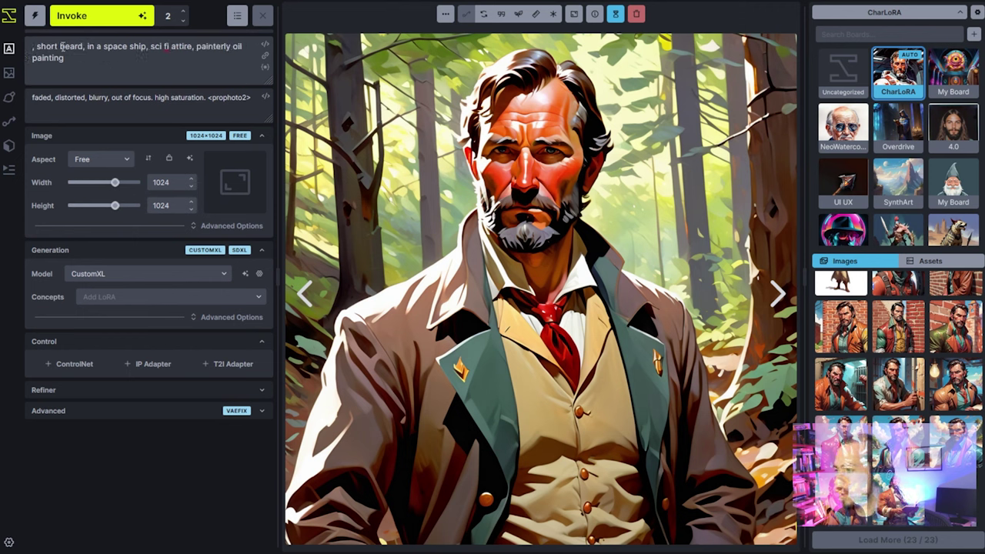
Step: Replace "short beard, in a space ship, sci fi attire" in the positive prompt with "mohawk"
left_click_drag(36, 47, 86, 47)
key("shift+ctrl+Right")
key("shift+ctrl+Right")
key("shift+ctrl+Right")
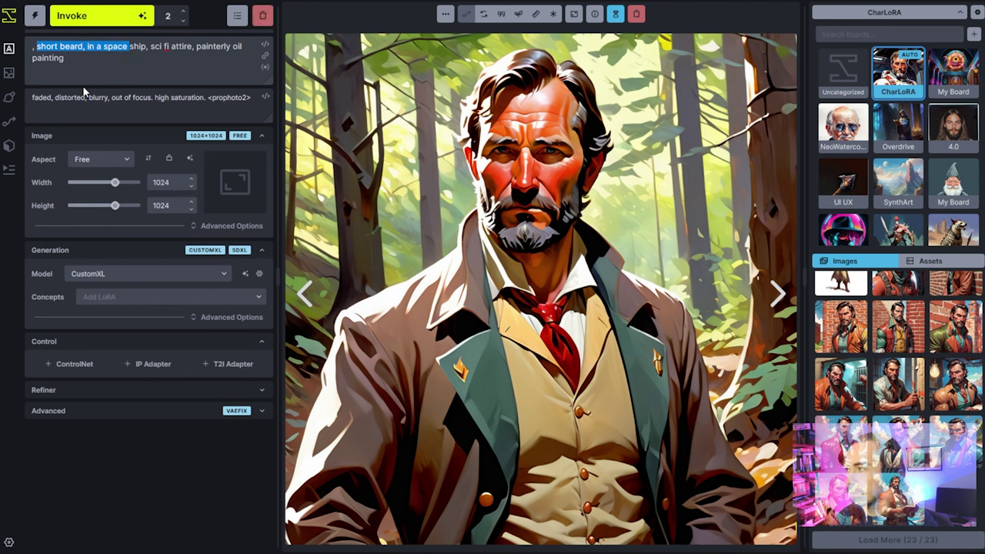
key("shift+ctrl+Right")
key("shift+ctrl+Right")
key("shift+ctrl+Right")
key("shift+ctrl+Right")
key("shift+Left")
key("BackSpace")
type("mohawk")
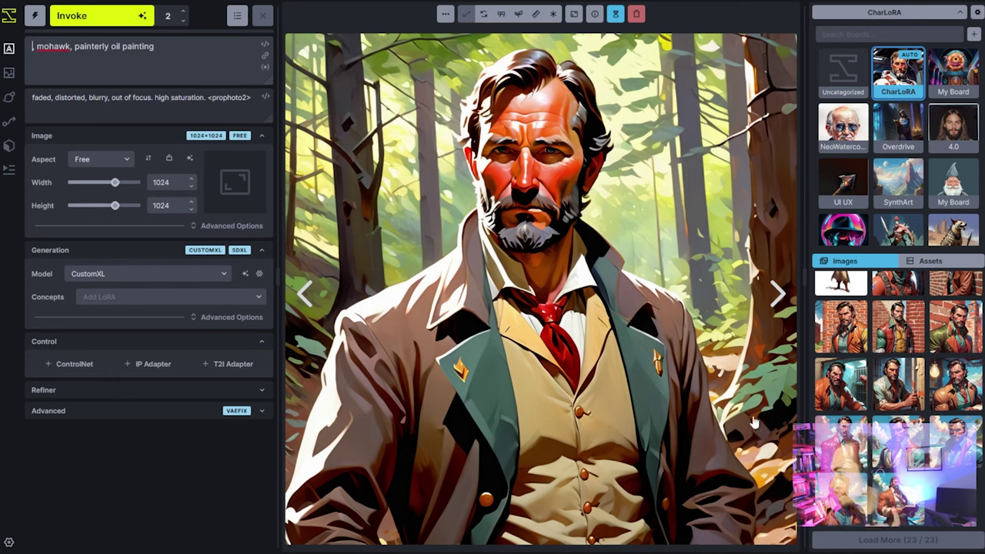
Step: Load all generation parameters from the white-armor space ship portrait, including its prompt and Z34Char LoRA
scroll(900, 416, "up", 5)
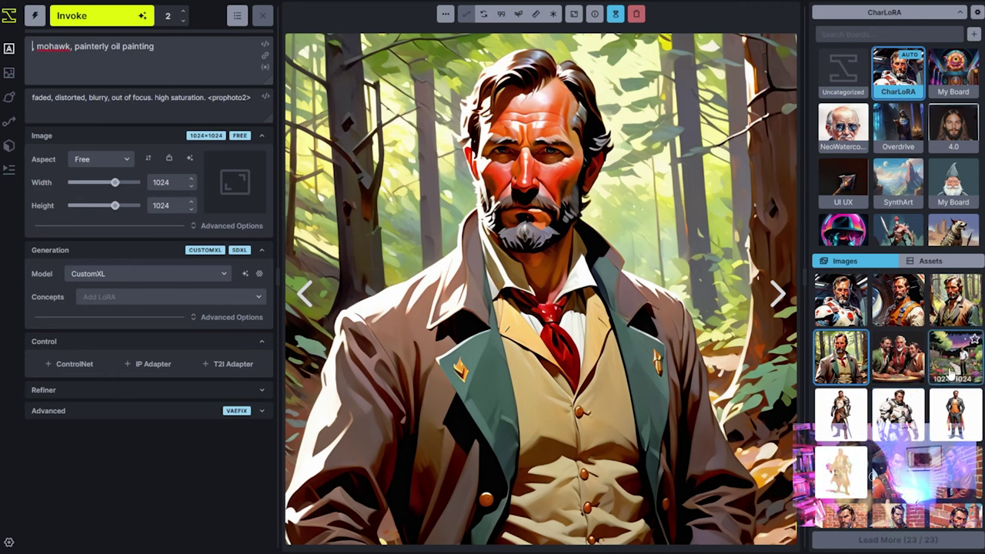
left_click(843, 308)
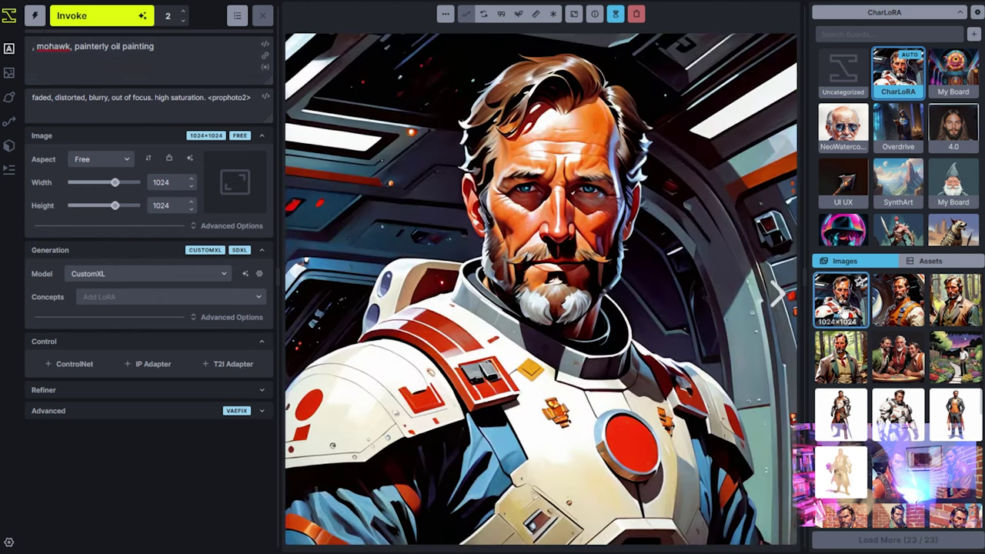
right_click(842, 309)
left_click(757, 371)
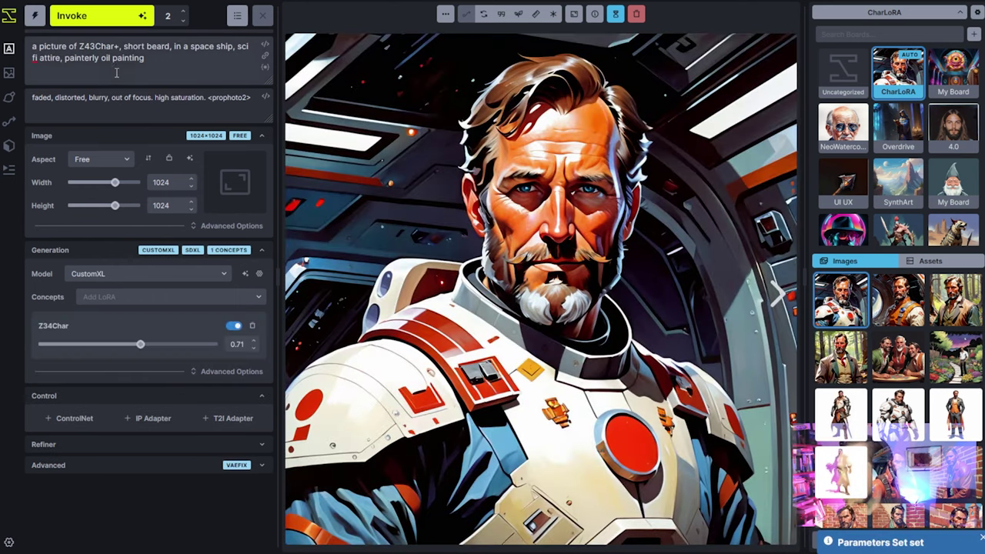
Step: Replace "short beard" in the positive prompt with "extremely long hair"
left_click_drag(123, 46, 168, 45)
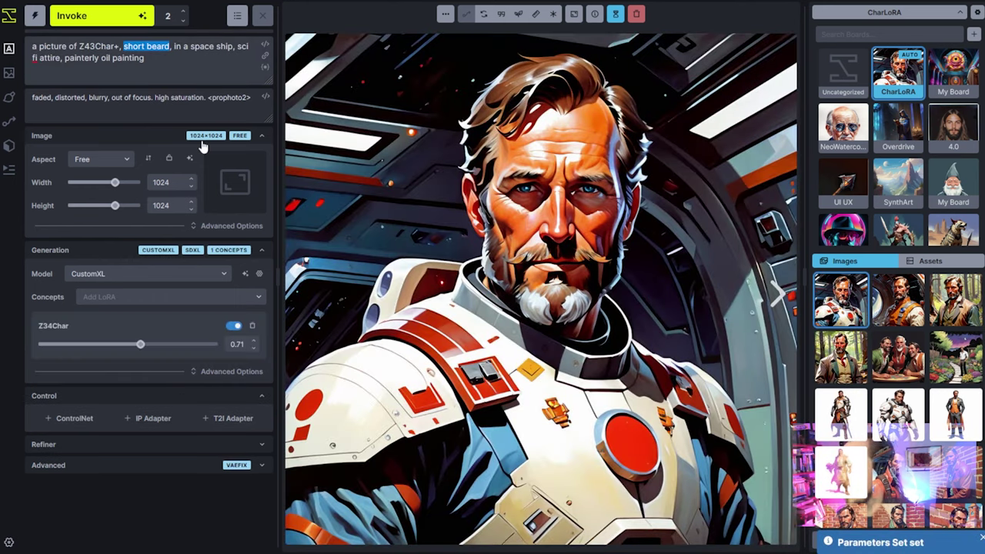
key("BackSpace")
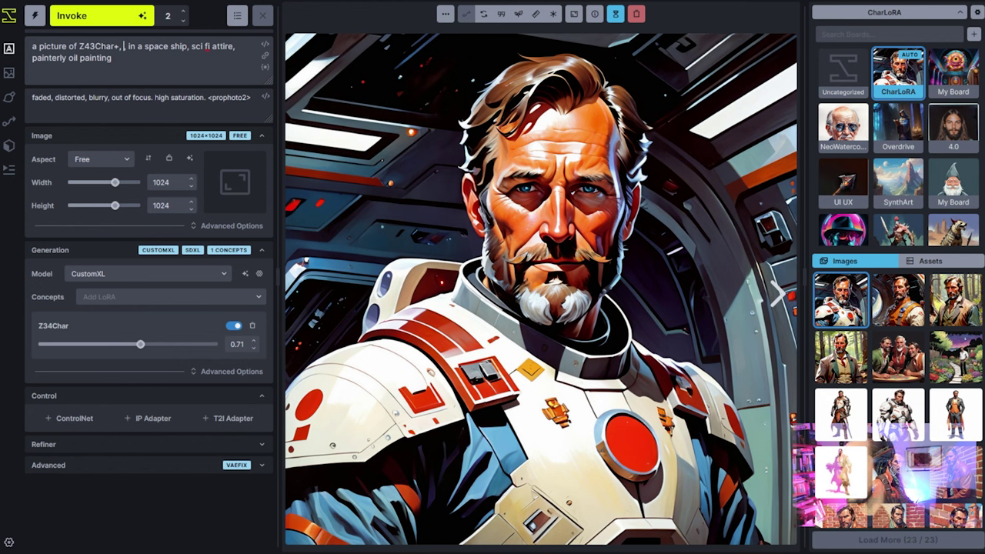
type("extremely long")
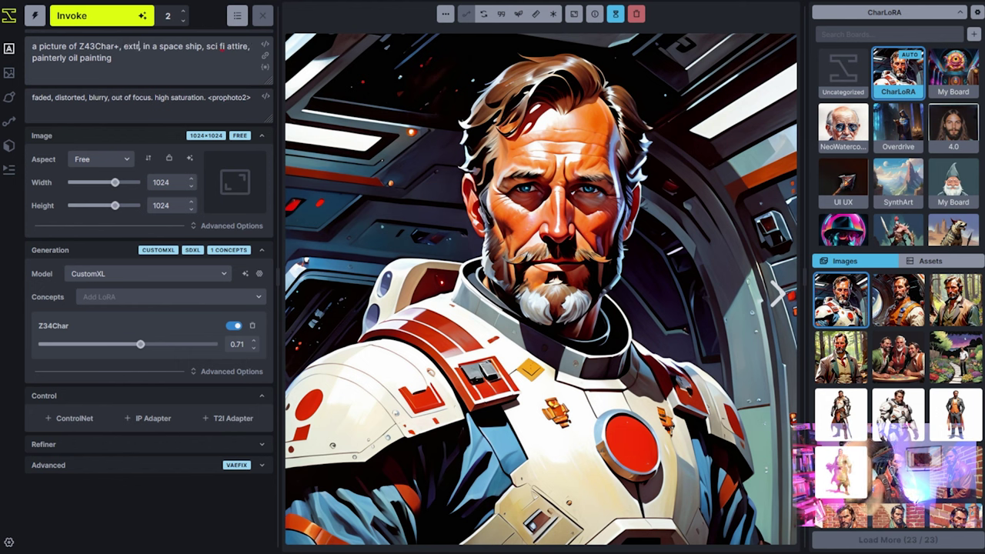
type(" hair,")
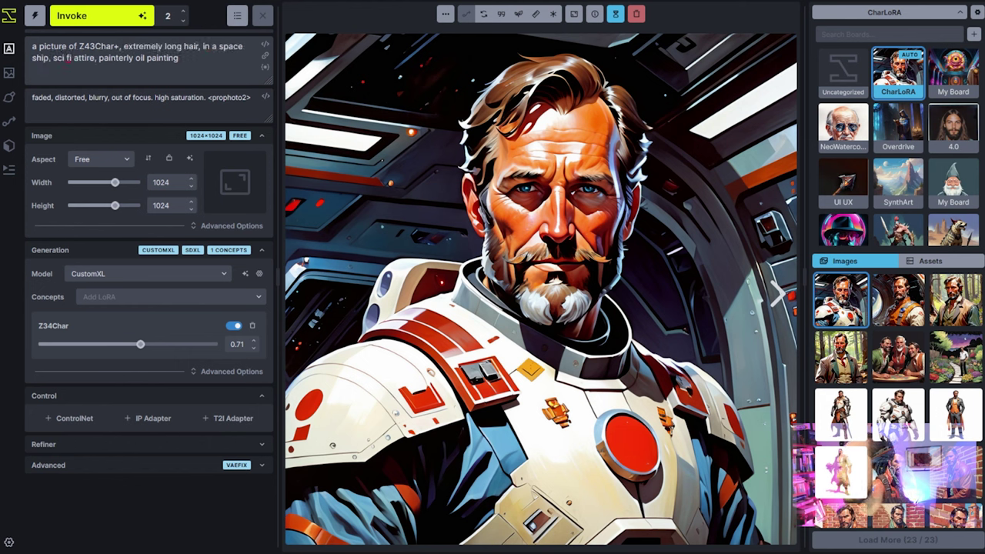
Step: Add "clean shaven," after "extremely long hair," in the positive prompt and generate two images
type(" clean shaven,")
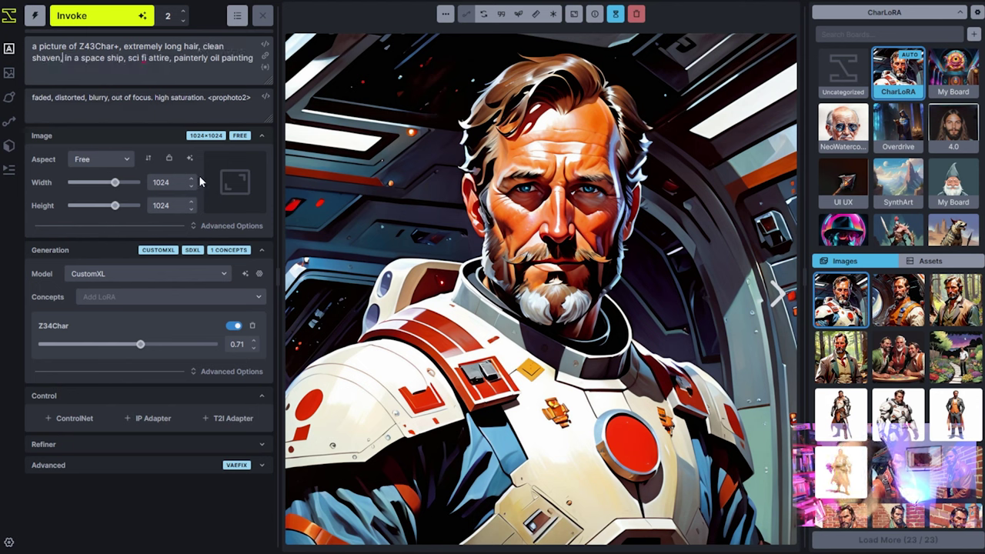
key("ctrl+Return")
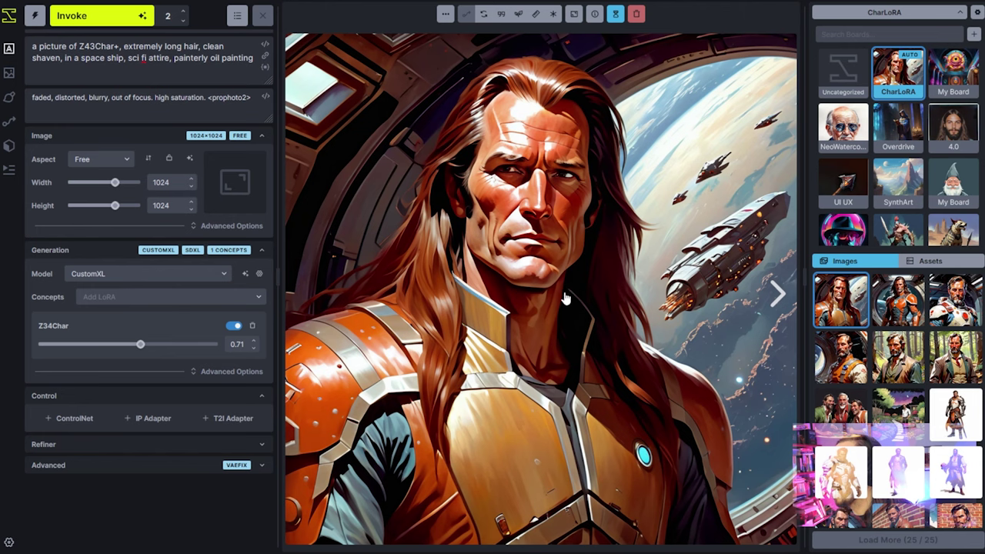
Step: Compare the two new long-haired portraits and send the orange-armor one with the round window behind him to the Unified Canvas
key("Right")
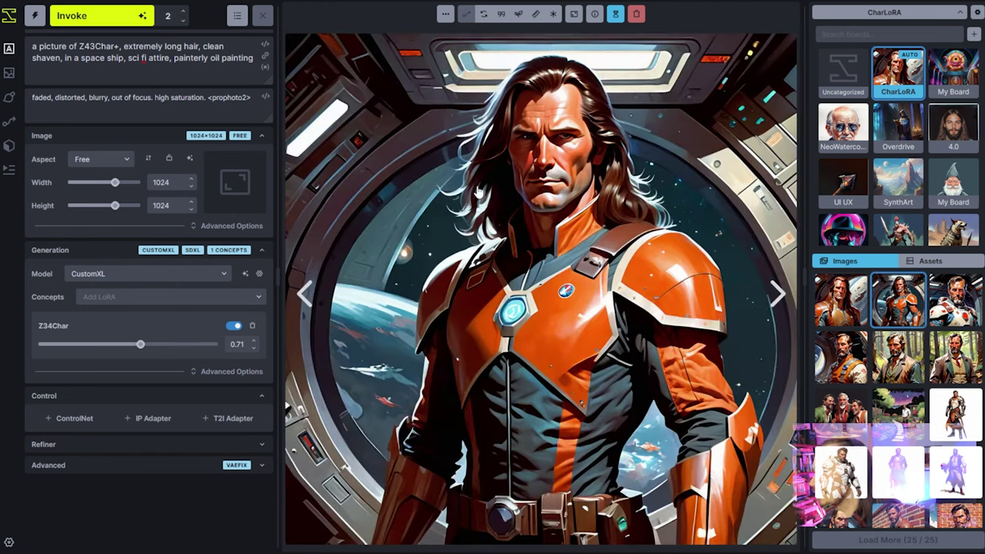
key("Left")
key("Right")
left_click(445, 14)
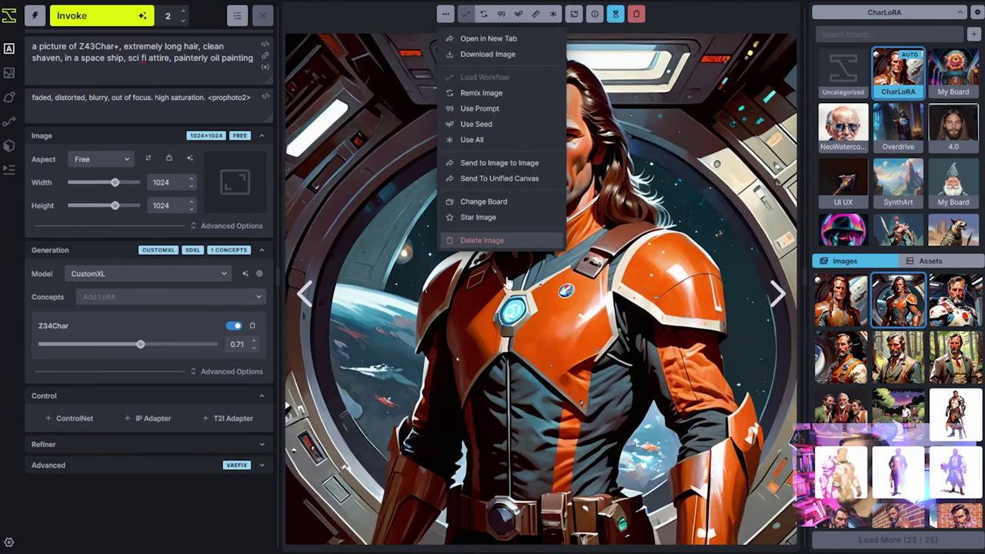
left_click(499, 178)
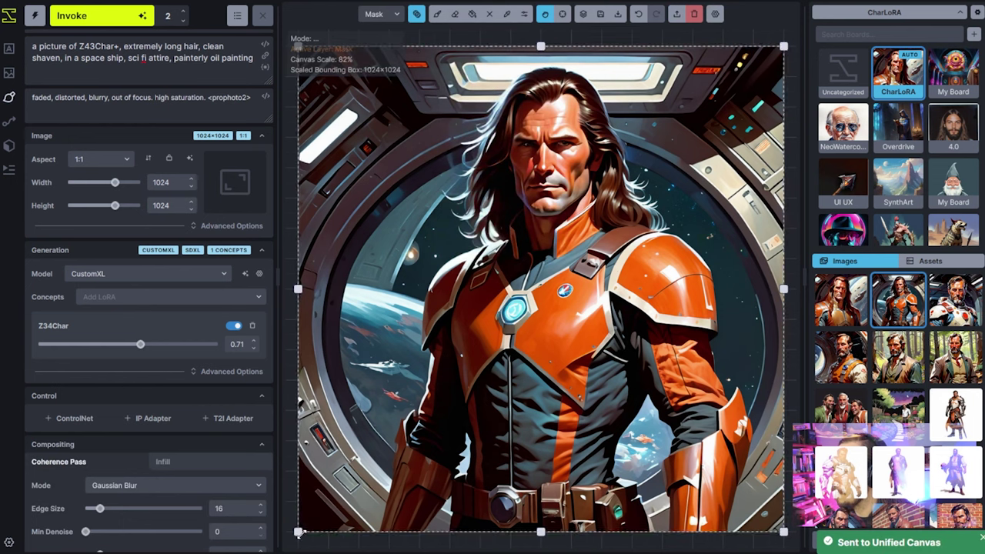
Step: Shrink the canvas bounding box to 512×512 around the head and shoulders, and paint an inpaint mask over the face with a smaller brush
left_click_drag(537, 292, 415, 291)
key("b")
key("bracketleft")
key("bracketleft")
key("bracketleft")
key("bracketleft")
key("bracketleft")
key("bracketleft")
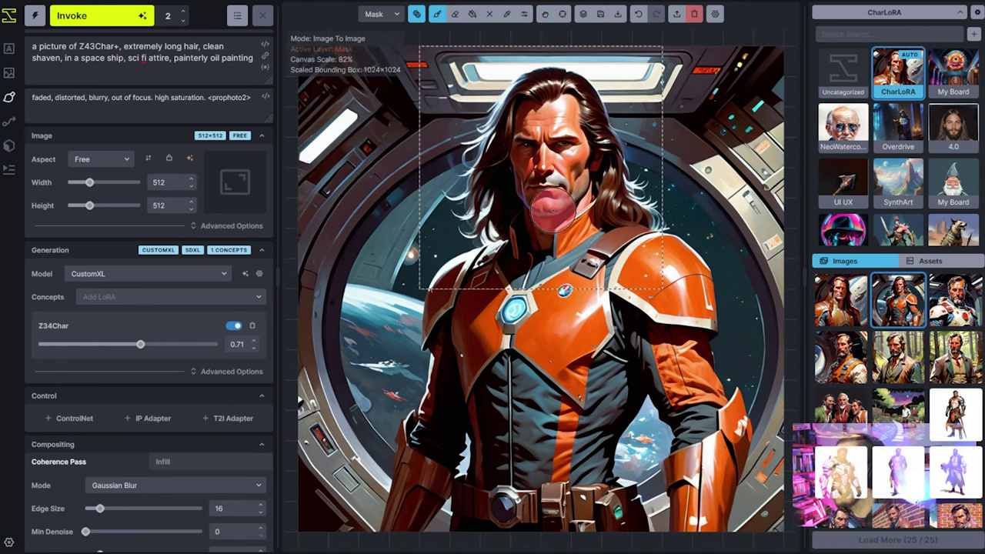
mouse_move(554, 224)
left_mouse_down()
mouse_move(532, 160)
mouse_move(548, 131)
left_mouse_up()
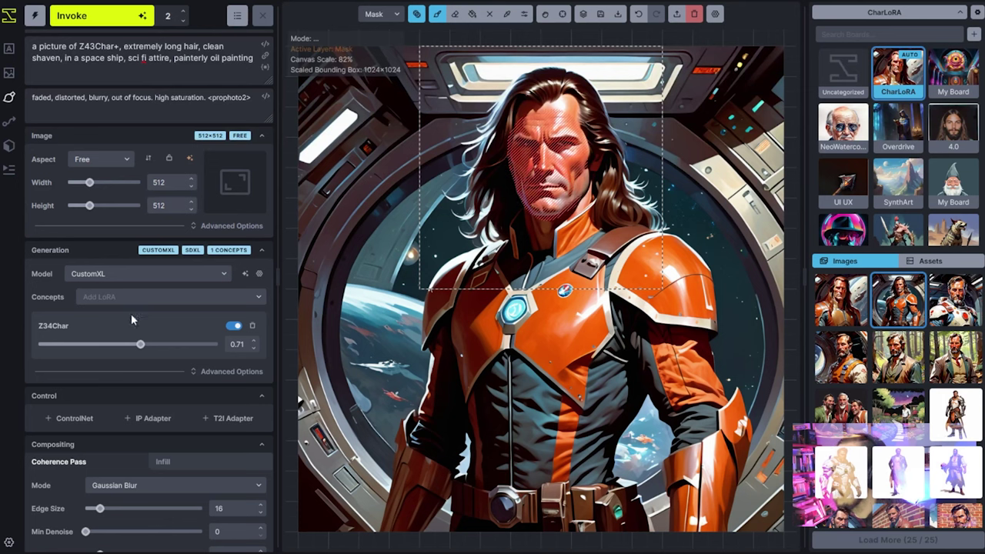
Step: Add an IP Adapter using the canvas image as its reference, set its weight to 0.4, and generate the masked face
left_click(225, 227)
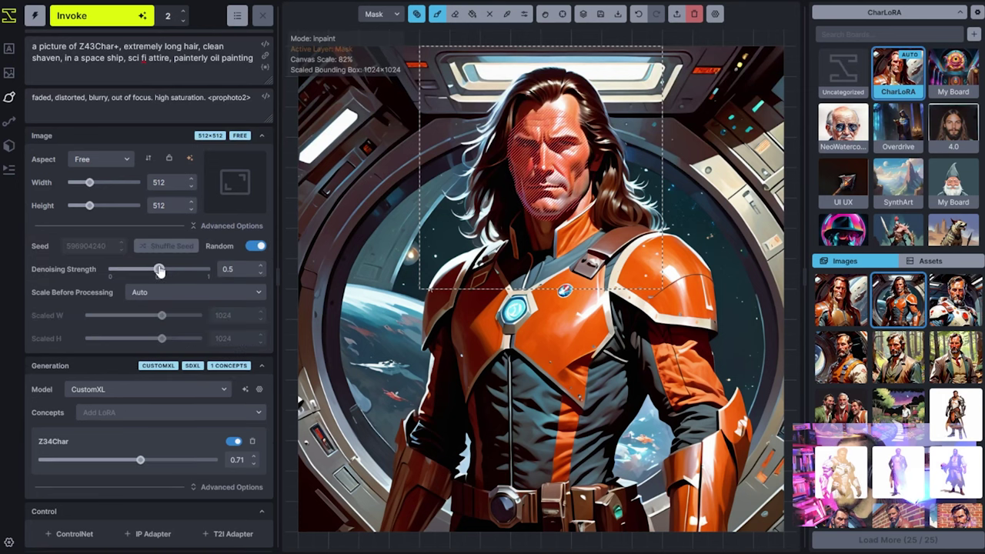
scroll(173, 308, "down", 3)
left_click(152, 360)
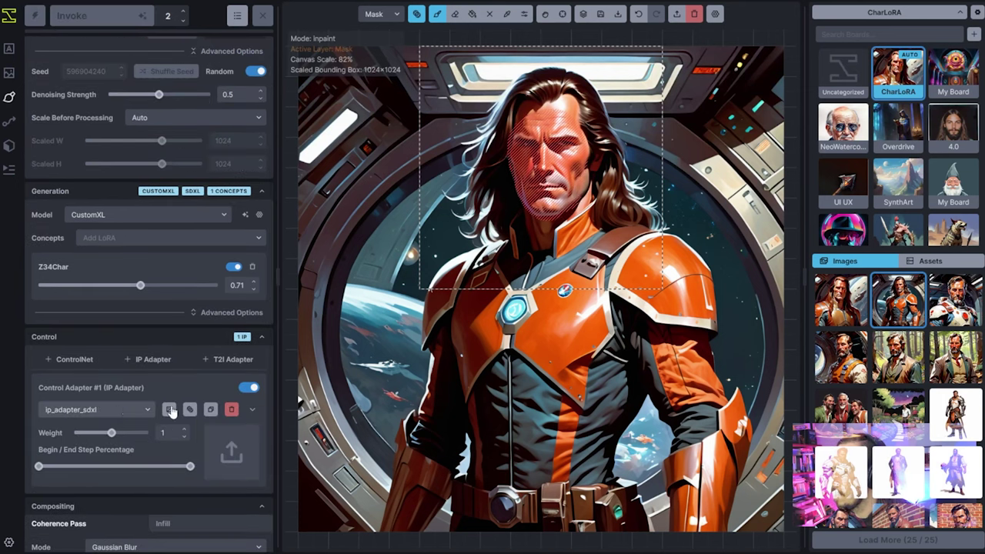
left_click_drag(111, 433, 94, 434)
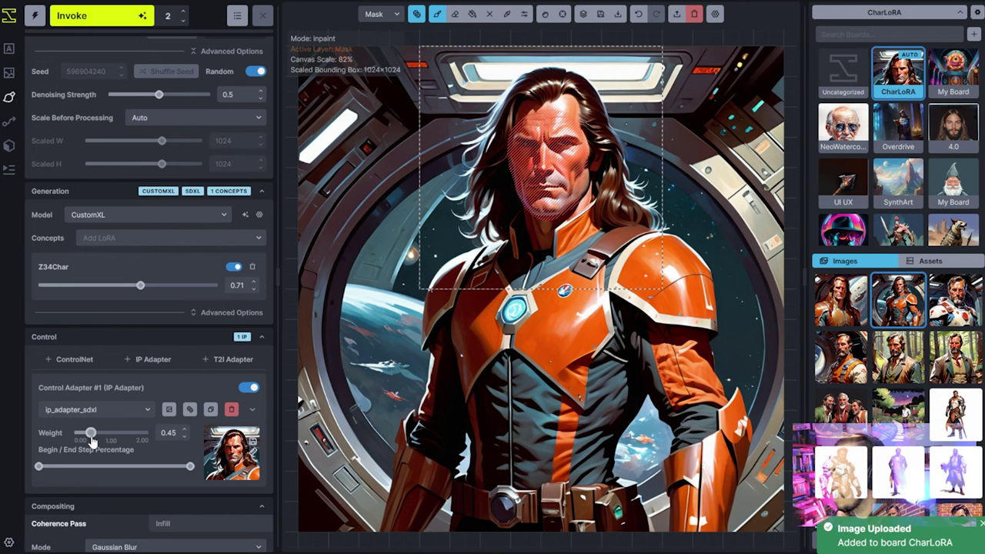
scroll(153, 93, "up", 3)
left_click(118, 20)
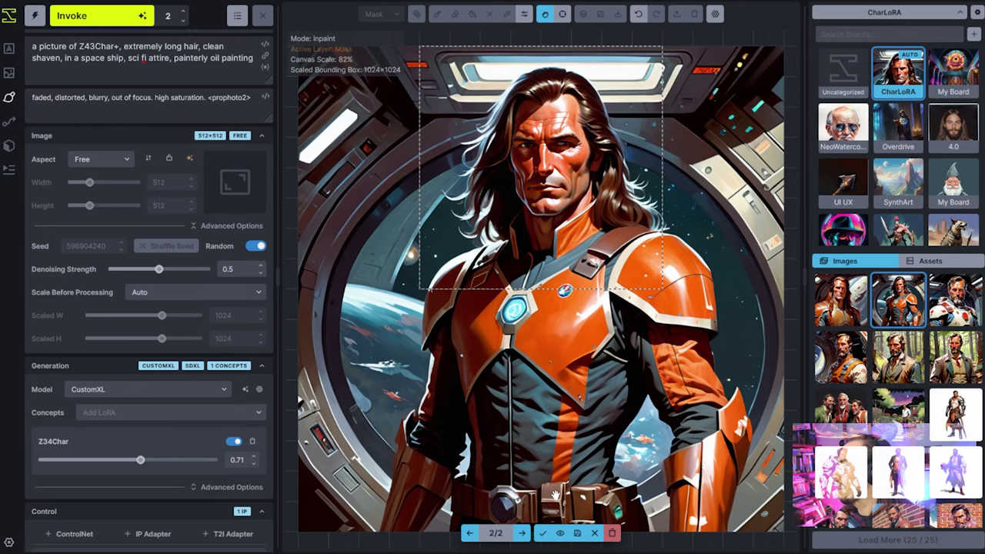
Step: Compare the second inpainted face with the original by toggling the results' visibility, and accept that result onto the canvas
scroll(279, 489, "down", 3)
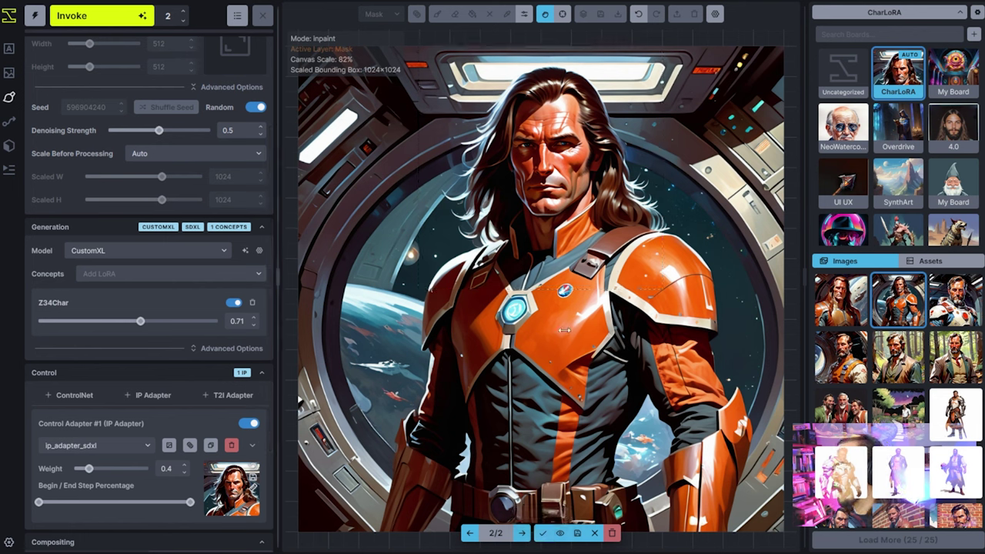
left_click(560, 534)
left_click(559, 536)
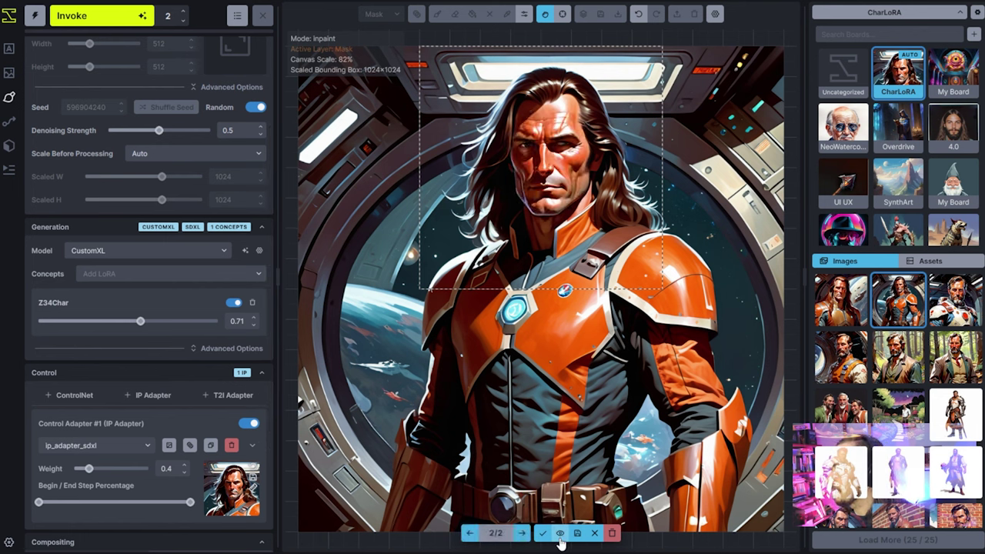
left_click(560, 537)
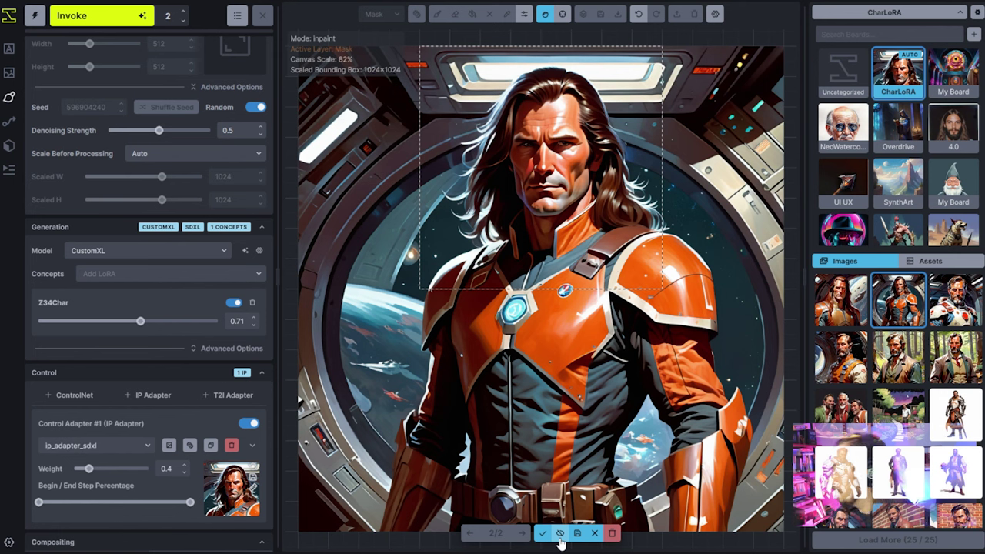
left_click(560, 538)
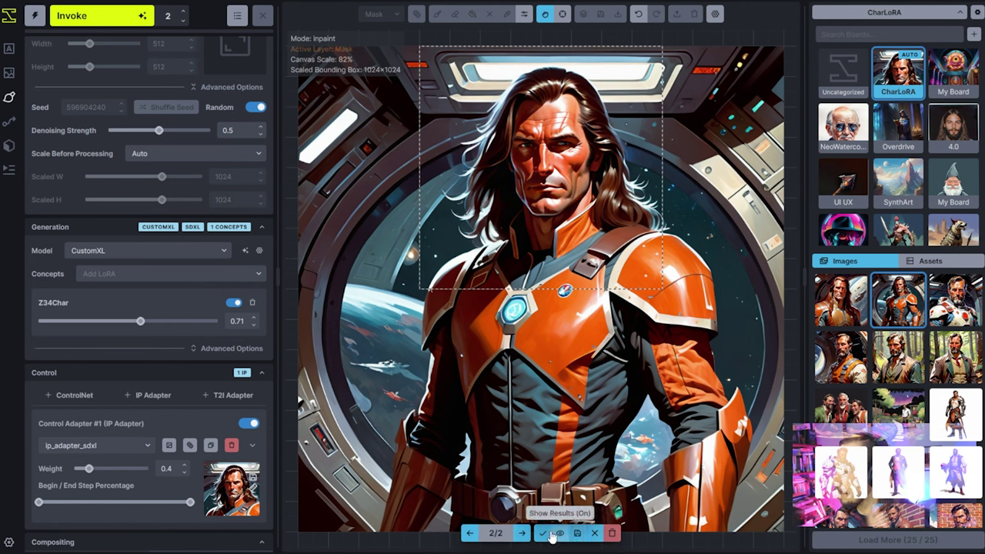
left_click(543, 533)
Step: Save the canvas's bounding-box region to the gallery and return to text-to-image generation
left_click(715, 14)
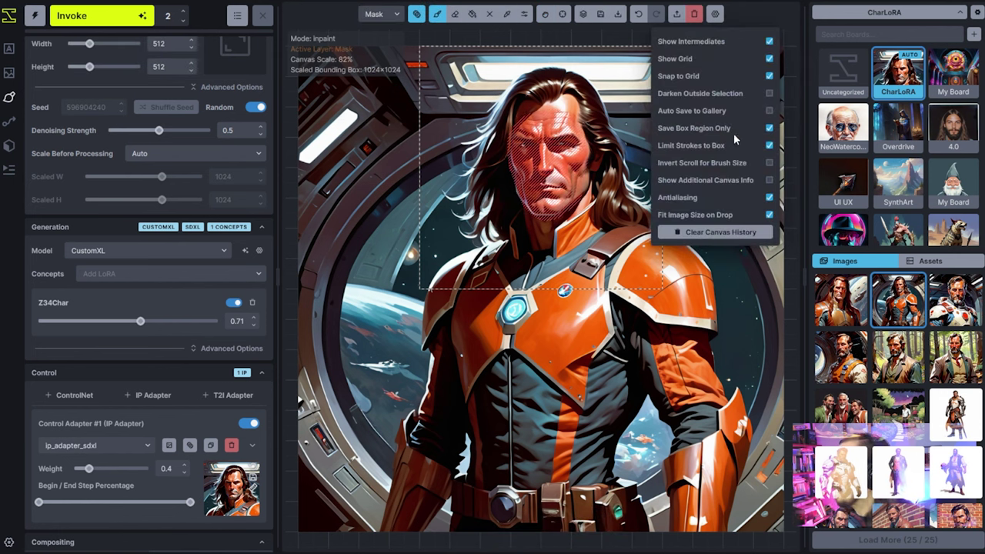
left_click(600, 14)
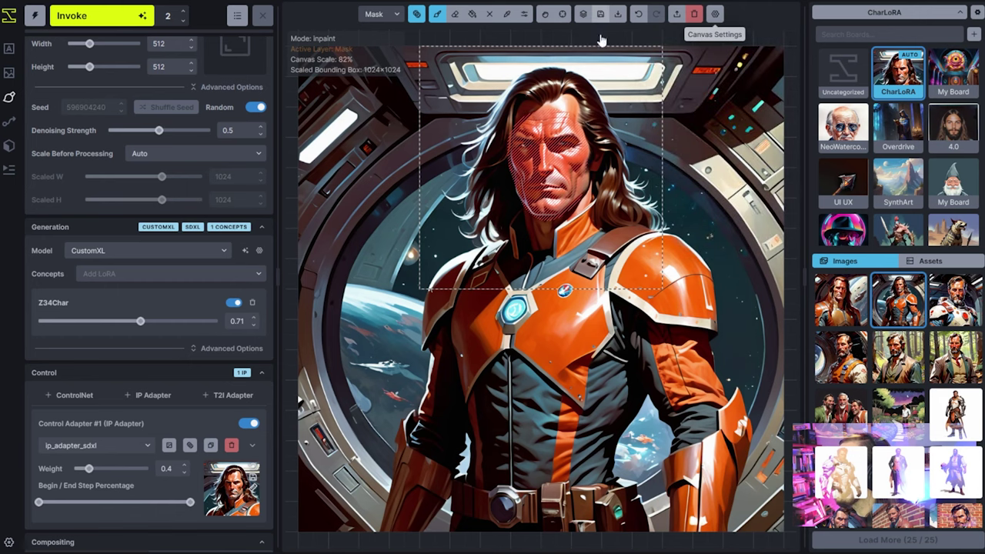
left_click(9, 48)
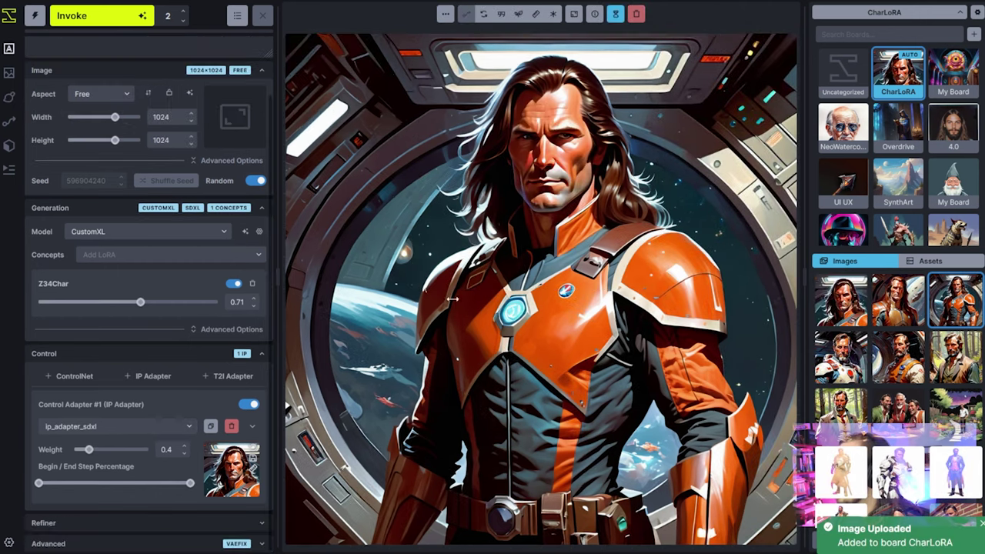
Step: Display the cropped close-up portrait and switch the existing IP Adapter's model to ip-adapter-plus-face_sdxl_vit-h
left_click(822, 312)
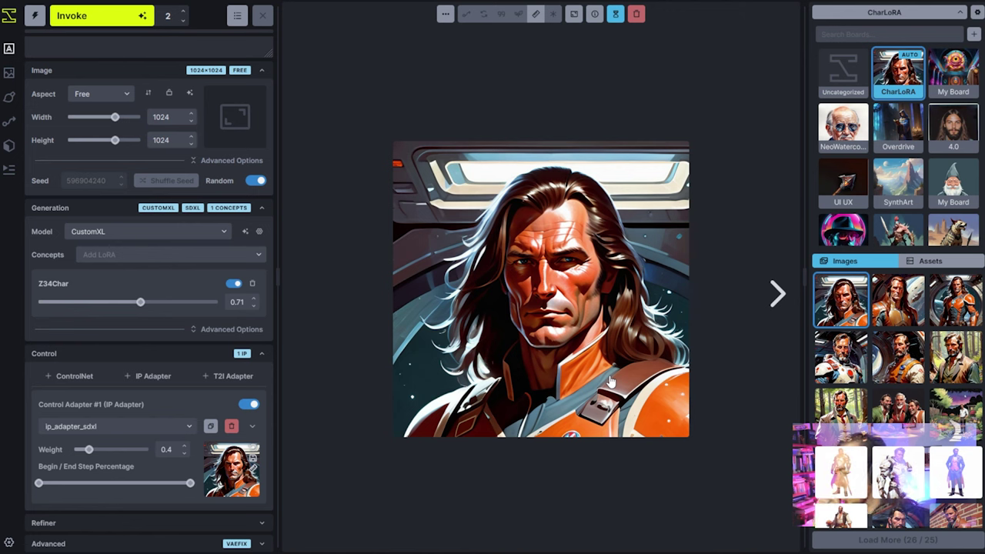
left_click(176, 426)
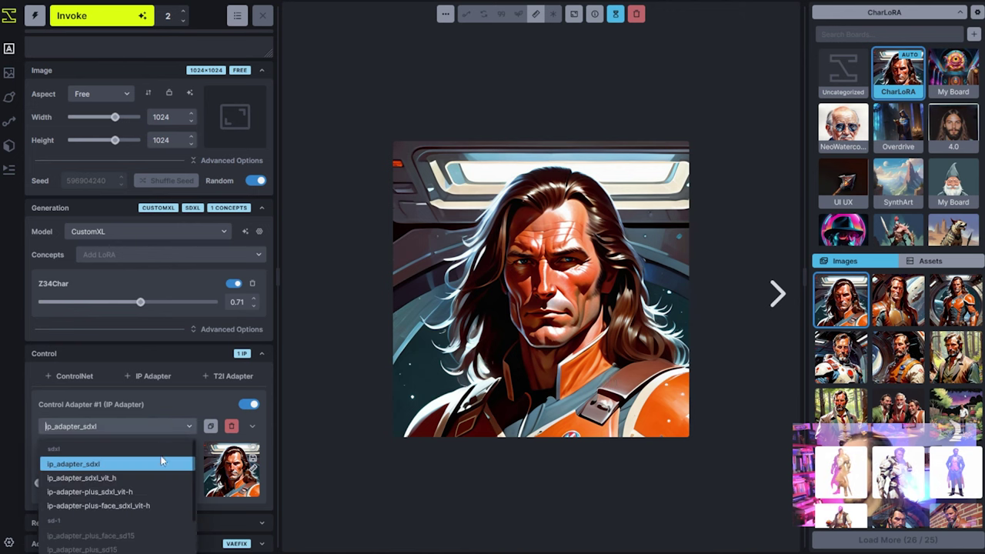
left_click(464, 295)
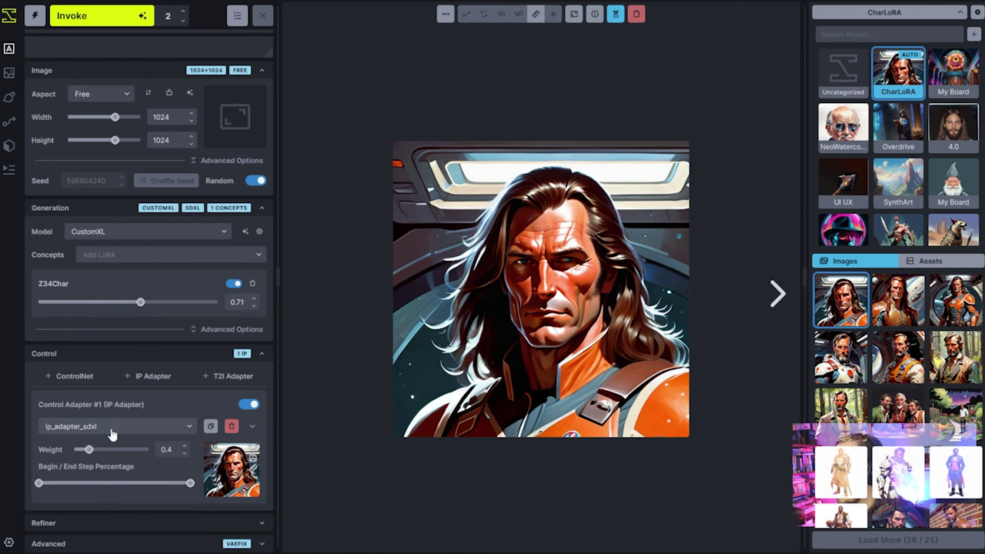
left_click_drag(408, 422, 234, 469)
left_click(258, 427)
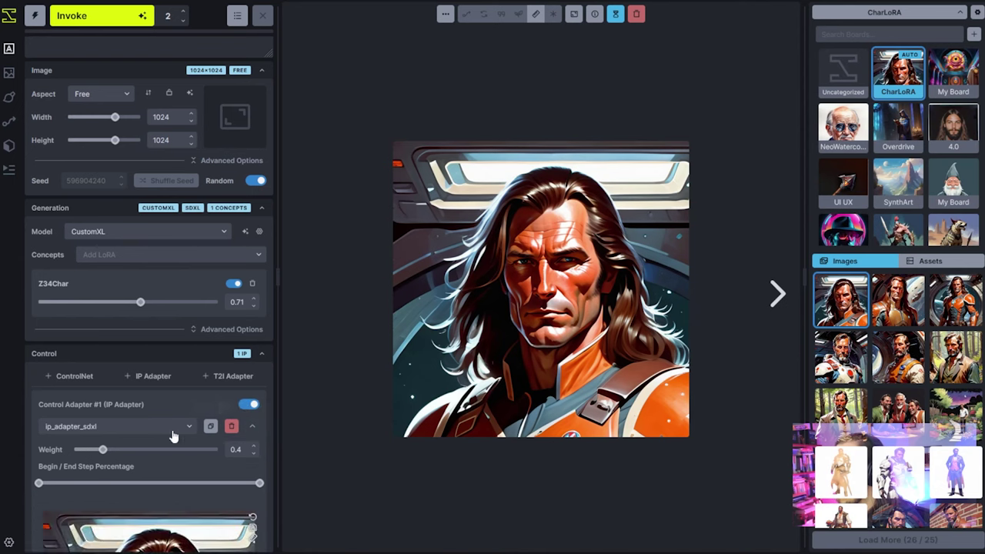
left_click(154, 426)
left_click(135, 514)
scroll(196, 431, "down", 3)
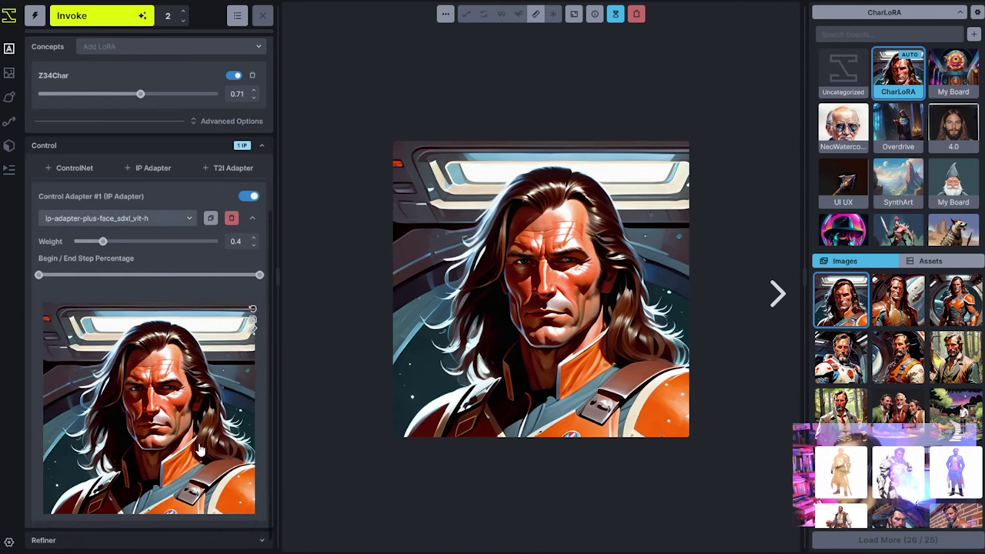
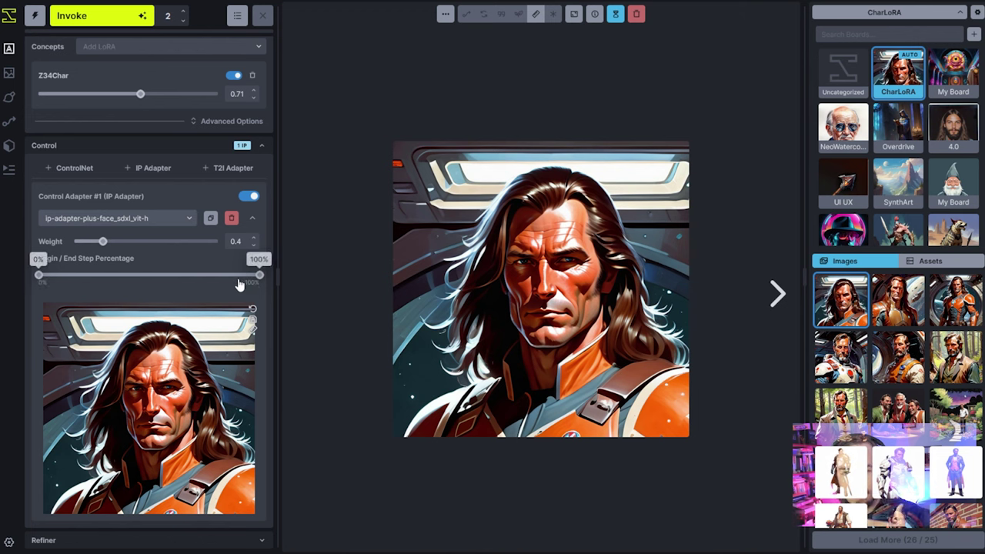
Step: Lower the IP Adapter's weight to 0.35 and its end step percentage to about 50%
left_click_drag(202, 282, 171, 280)
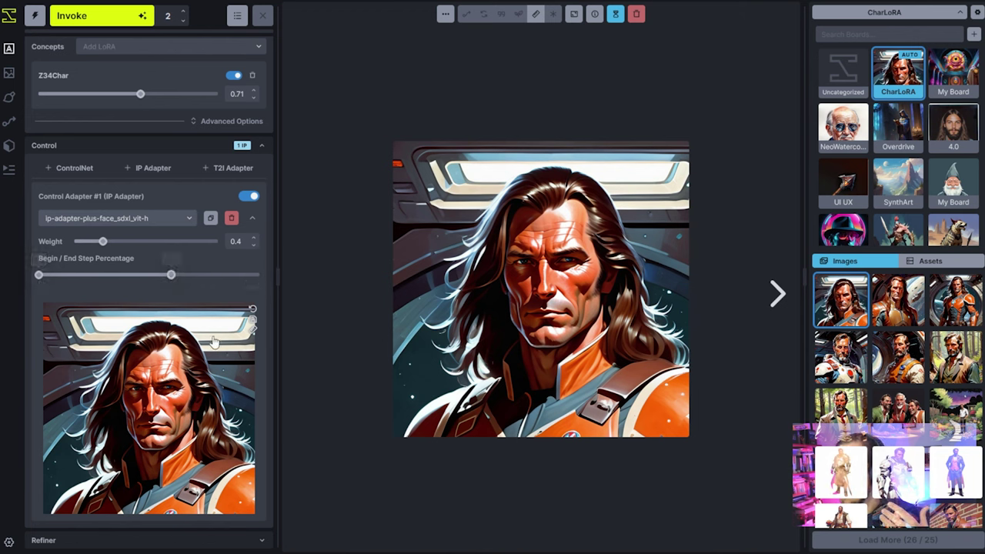
left_click(253, 245)
left_click_drag(157, 284, 148, 280)
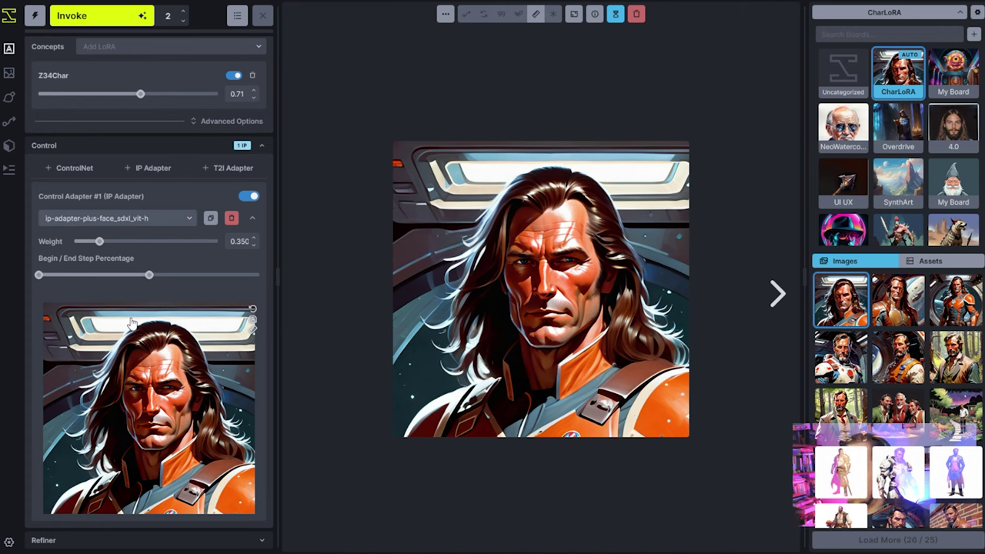
Step: Start generating with the current settings and clear the queue
scroll(139, 322, "up", 4)
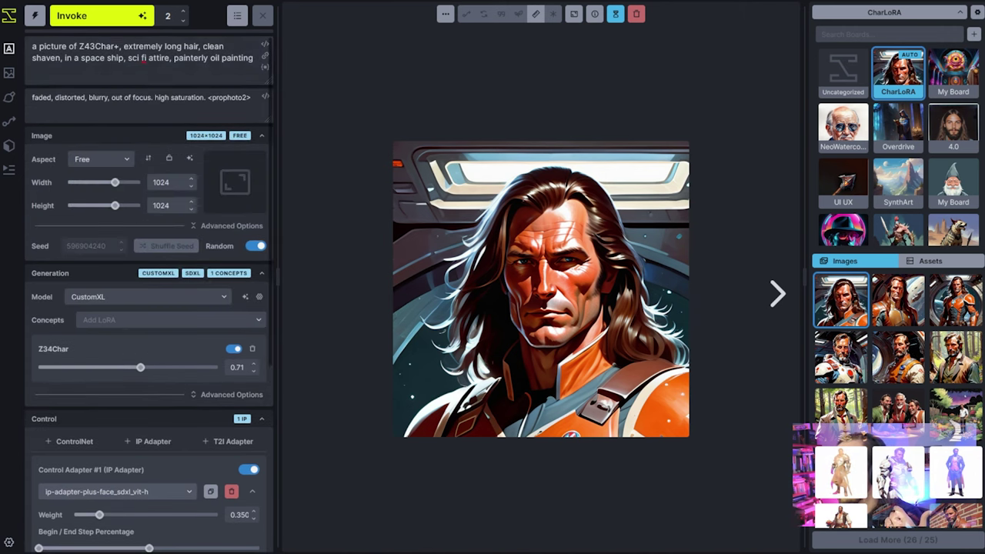
left_click(73, 15)
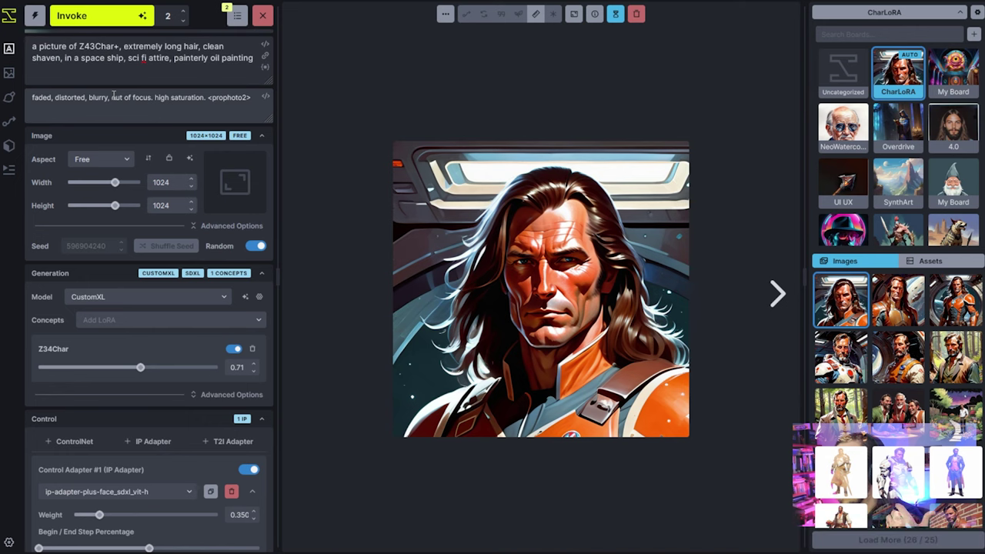
left_click(263, 15, "shift")
left_click(613, 318)
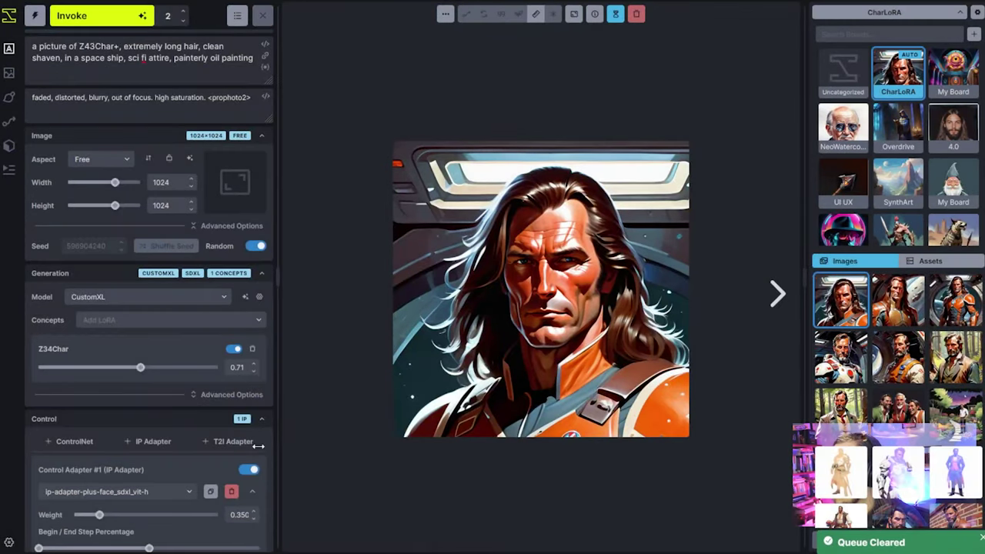
Step: Replace the existing control adapter with a new IP Adapter using the ip-adapter-plus-face_sdxl_vit-h model
left_click(232, 492)
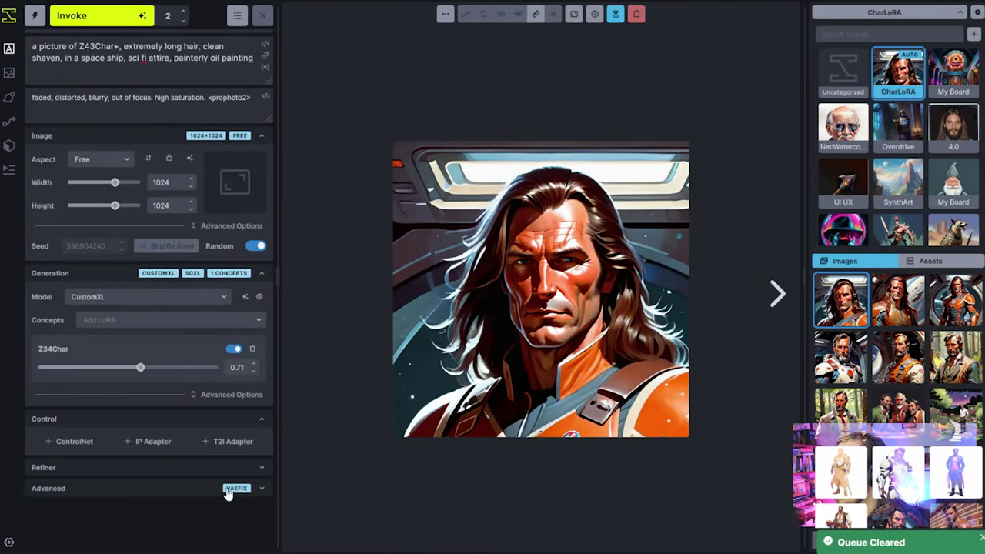
left_click(161, 445)
left_click(178, 426)
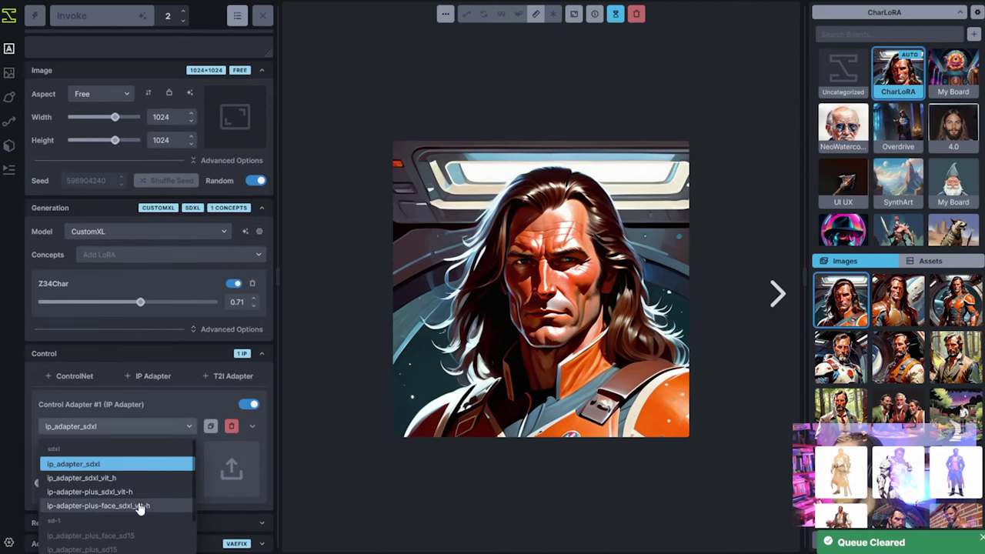
left_click(148, 508)
Step: Use the cropped portrait as the adapter's reference image, with weight 0.35 and end step percentage about 50%
left_click_drag(841, 300, 231, 469)
left_click_drag(104, 450, 87, 450)
left_click_drag(191, 482, 114, 483)
Step: Remove the Z34Char concept and replace "Z43Char+" in the positive prompt with "a man"
left_click(254, 287)
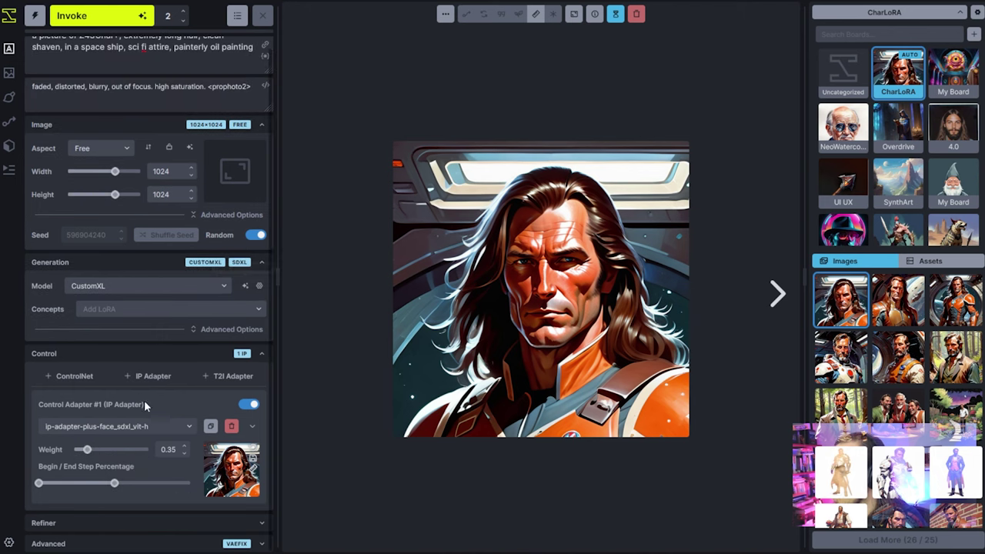
left_click_drag(121, 47, 225, 46)
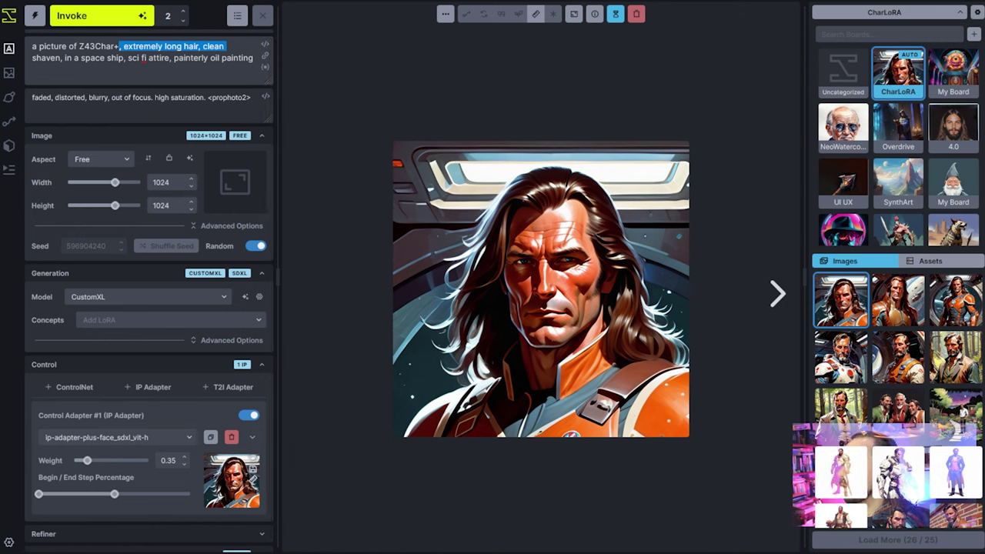
left_click_drag(69, 46, 120, 47)
type("a man")
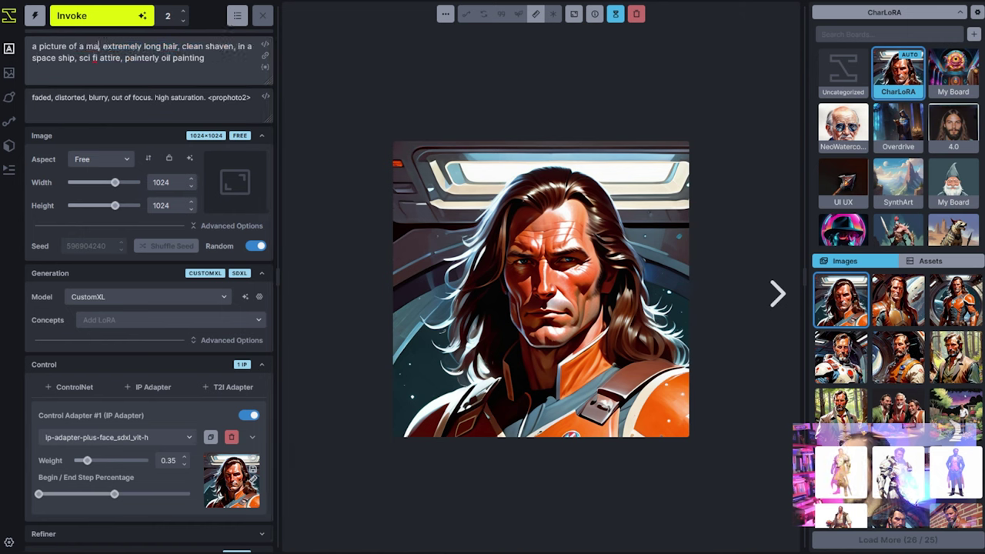
Step: Generate two spaceship portraits, compare them, and generate another batch of two with the same settings
left_click(110, 17)
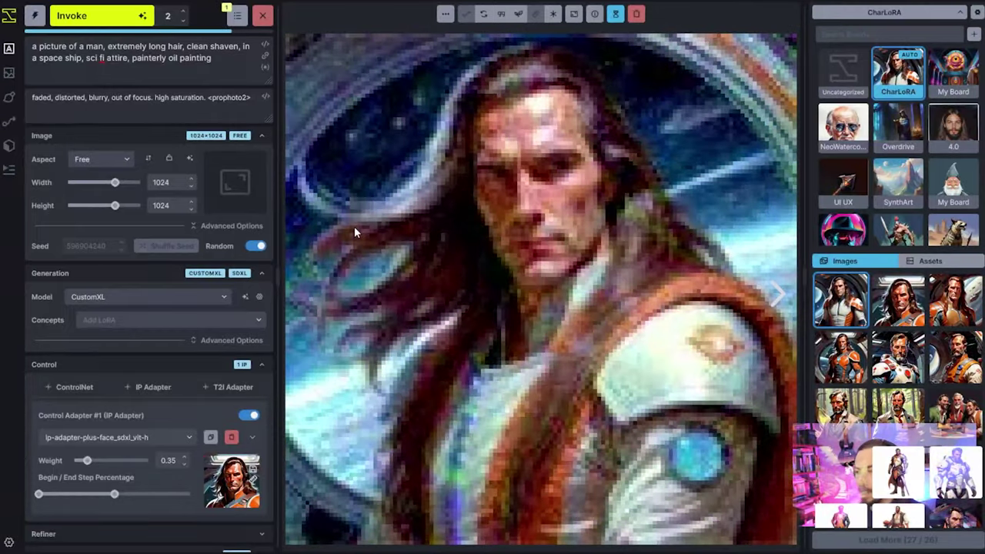
mouse_move(113, 498)
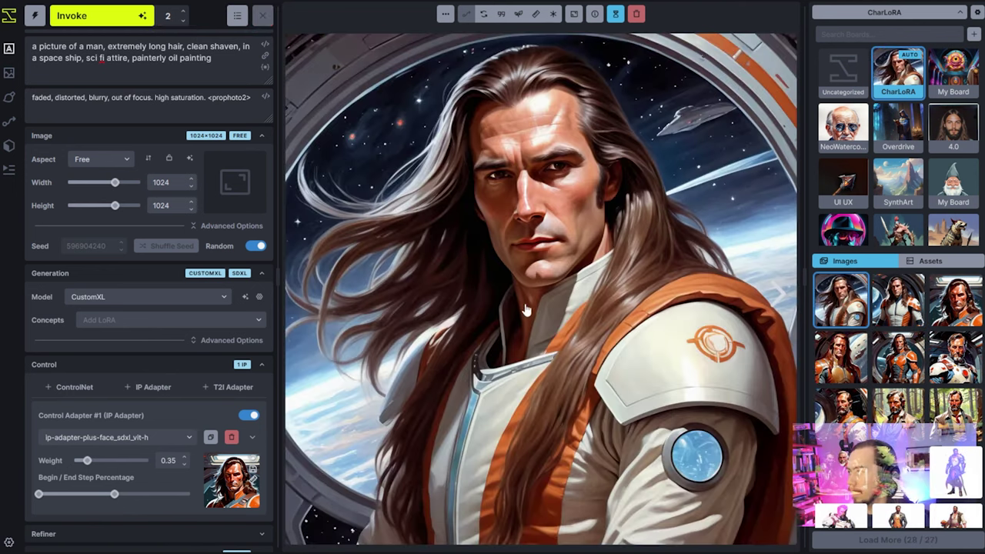
key("Right")
key("Left")
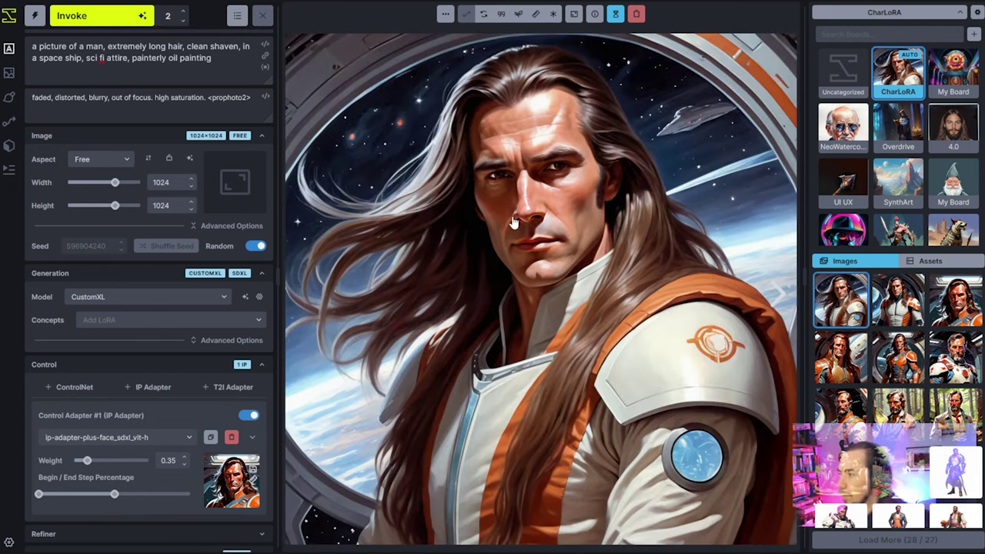
key("Right")
key("Left")
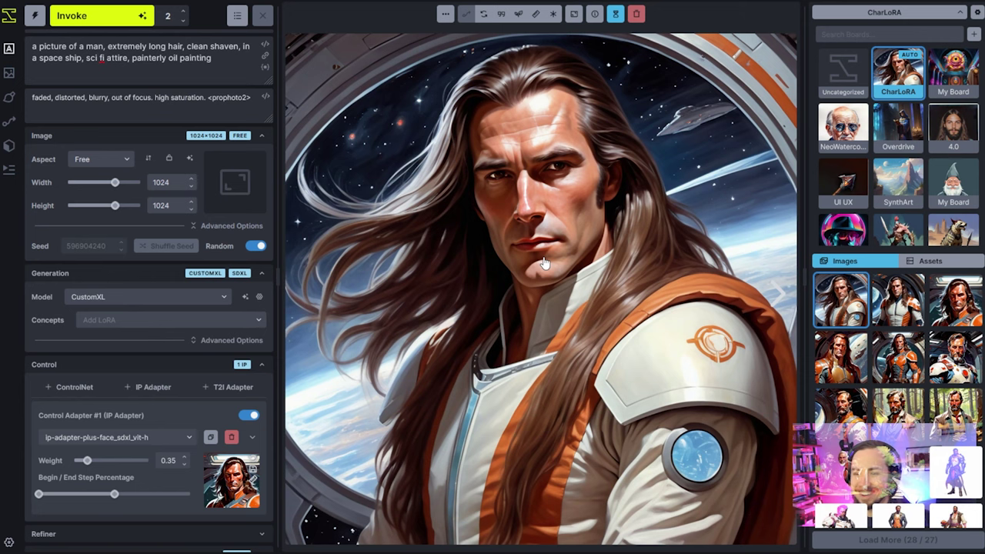
key("Left")
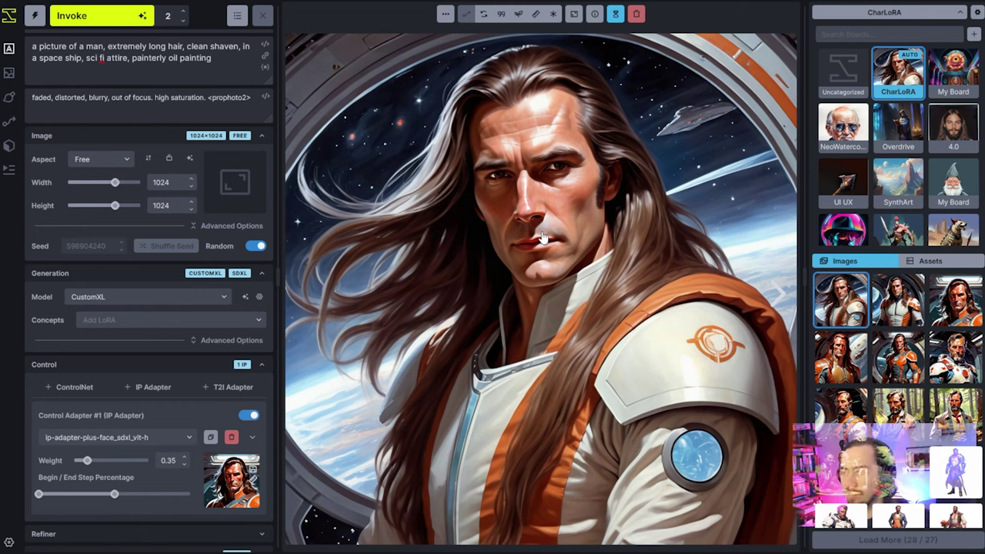
left_click(100, 15)
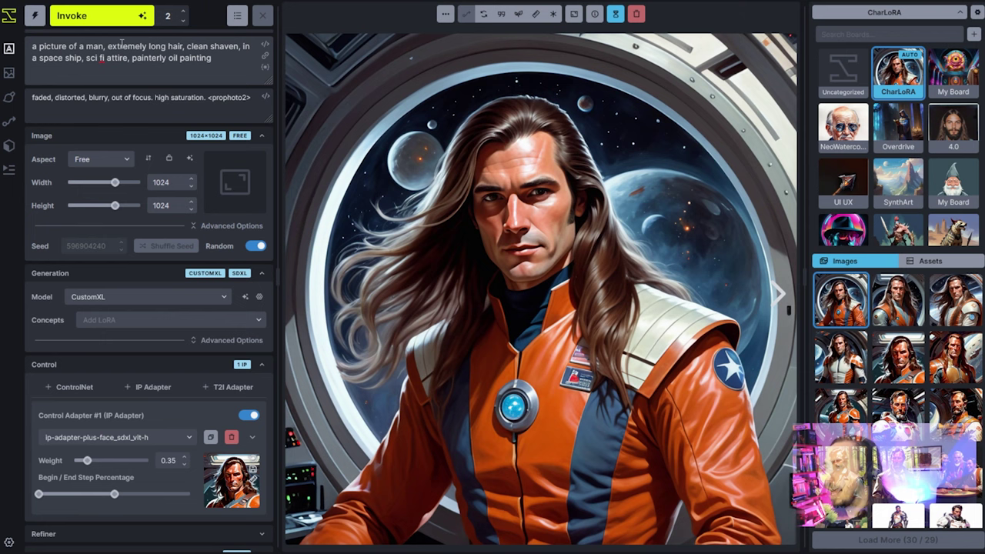
Step: In the positive prompt, replace "extremely long hair" with "mohawk+" and "clean shaven" with "short goatee"
double_click(143, 47)
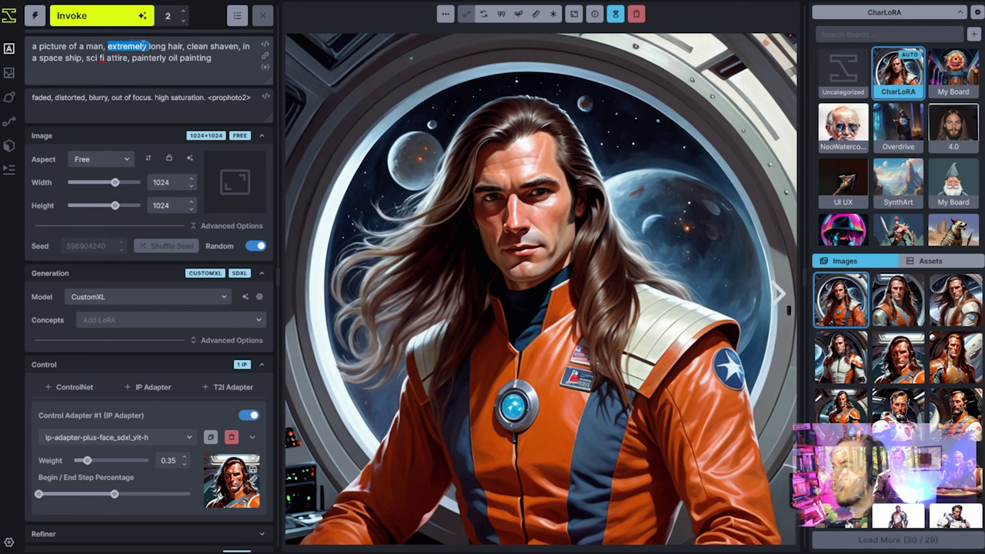
key("ctrl+shift+Right")
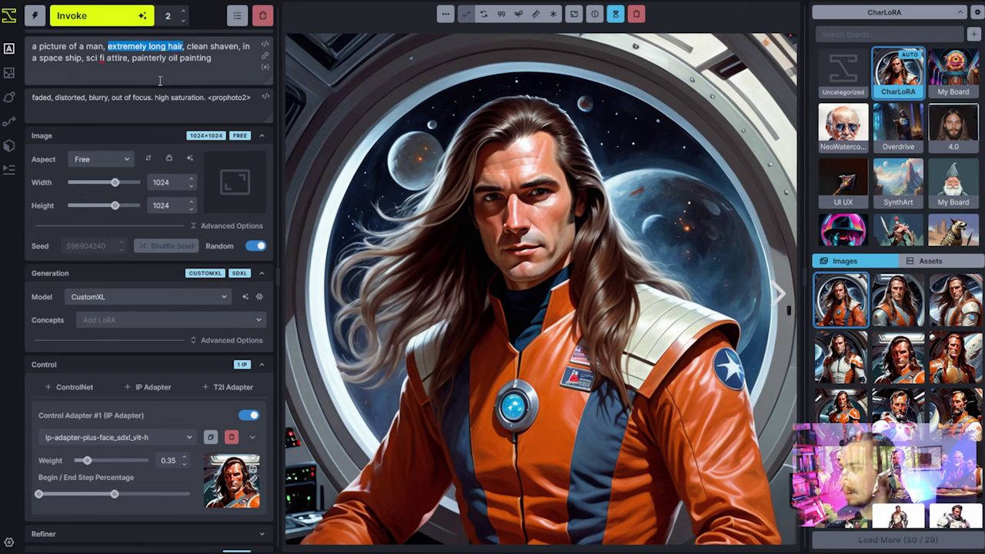
type("mohawk+")
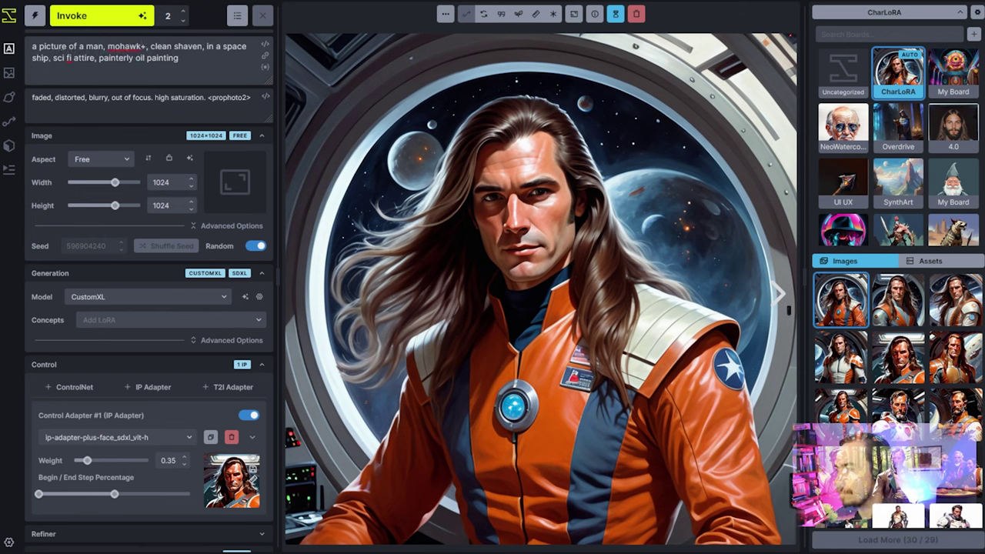
key("ctrl+shift+Right")
key("ctrl+shift+Right")
type("short goat")
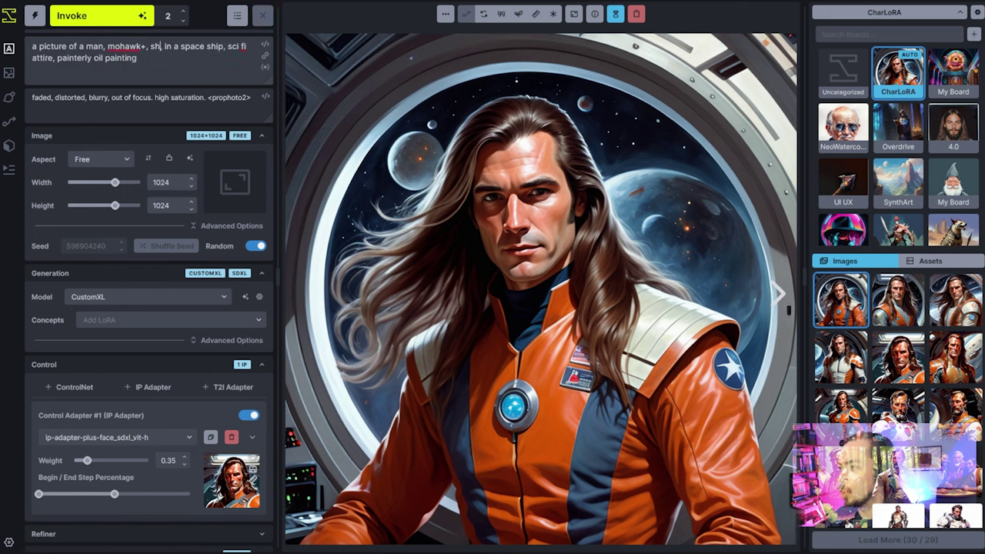
type("ee,")
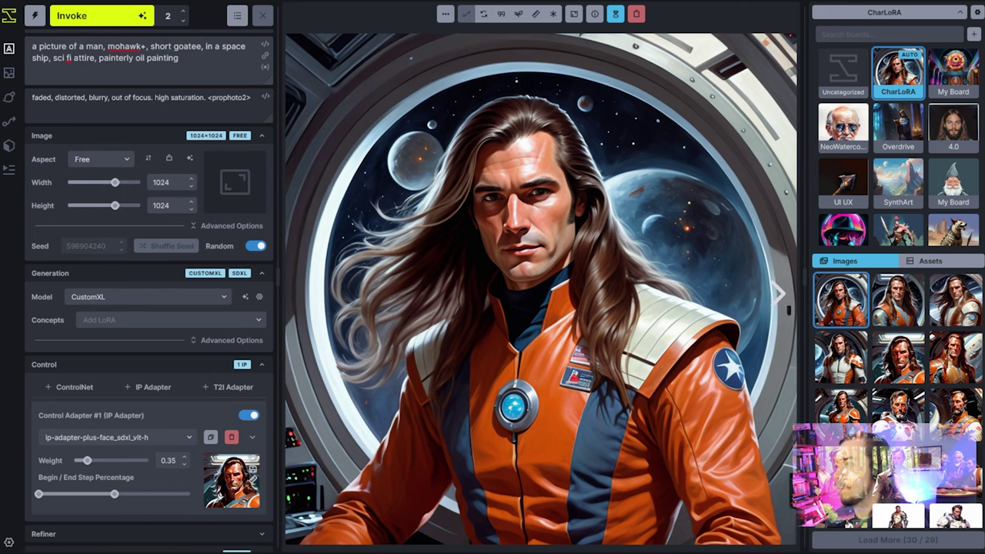
Step: Replace "space ship, sci fi attire" in the prompt with "forest, plaid shirt" and generate two images
key("ctrl+Right")
key("ctrl+shift+Right")
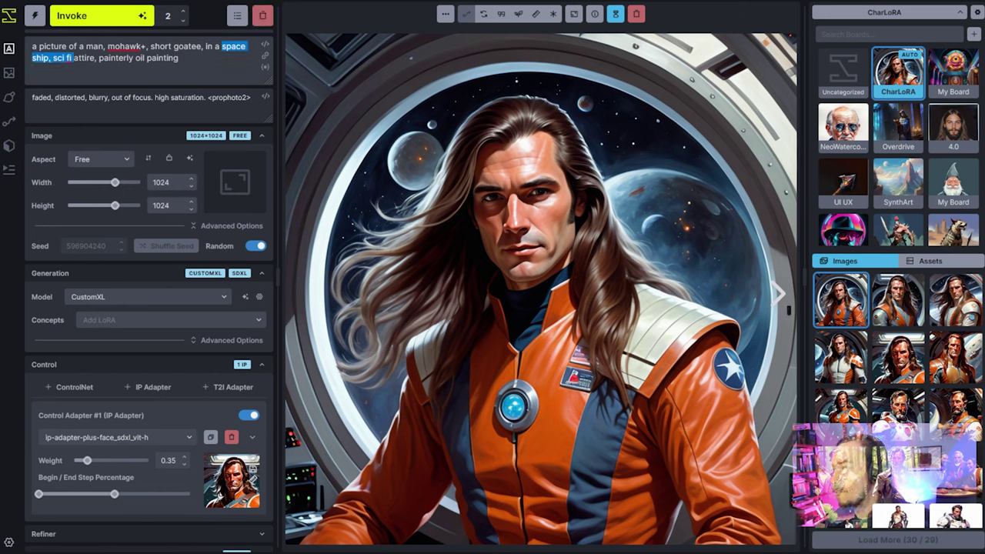
type("forest,")
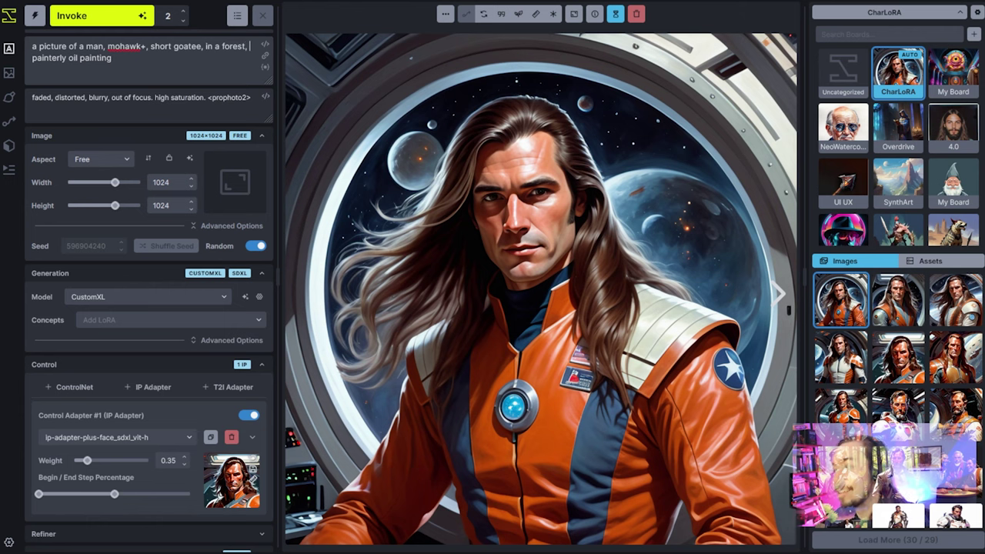
type(" plaid shirt,")
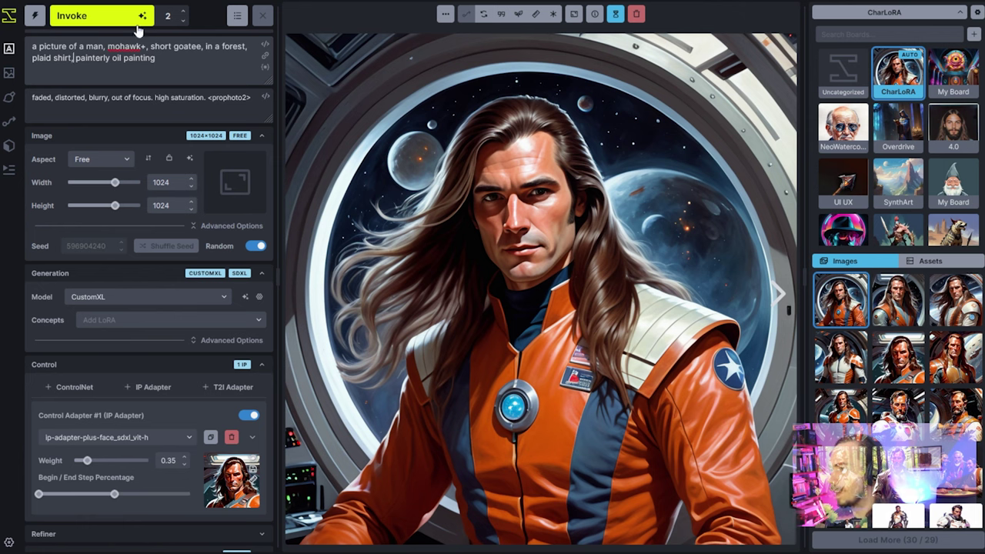
left_click(120, 18)
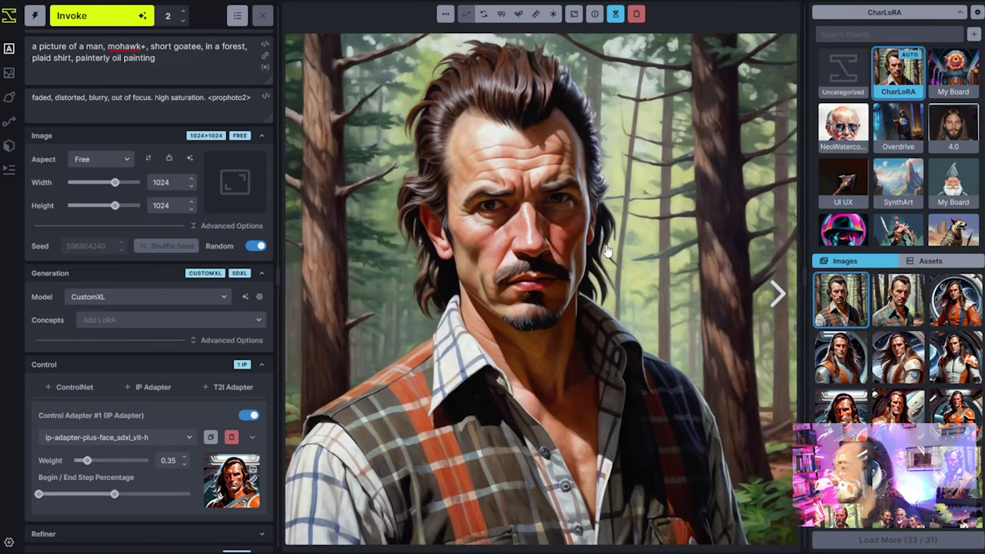
Step: Compare the two forest portraits' facial features with each other and with the earlier long-haired spaceship portraits
key("Right")
key("Left")
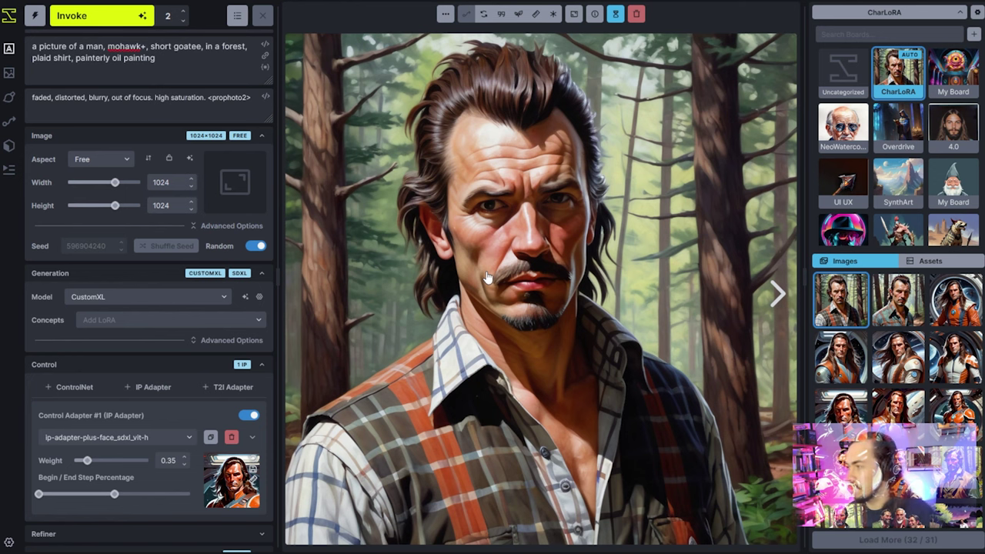
key("Right")
key("Left")
key("Right")
key("Left")
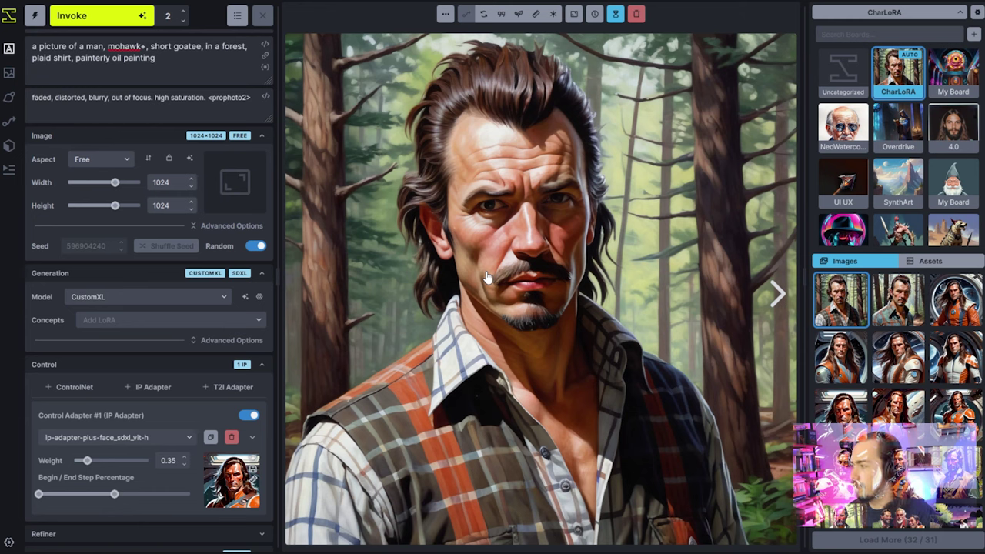
key("Right")
key("Right")
key("Right")
key("Right")
key("Left")
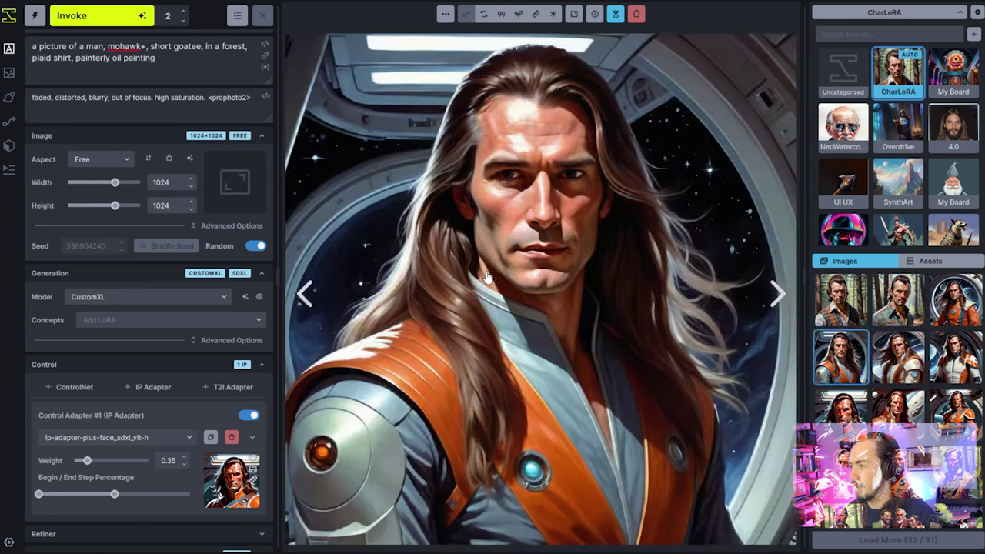
key("Right")
key("Left")
key("Left")
key("Left")
key("Left")
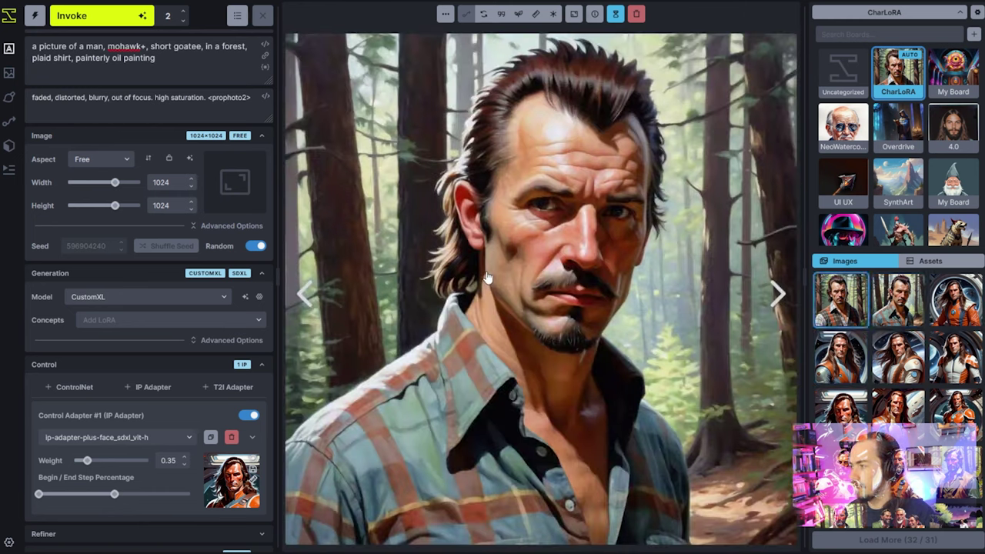
Step: Flip through the forest mohawk portraits and neighbouring earlier images to check how consistent the face stays
key("Right")
key("Right")
key("Right")
key("Left")
key("Left")
key("Left")
key("Left")
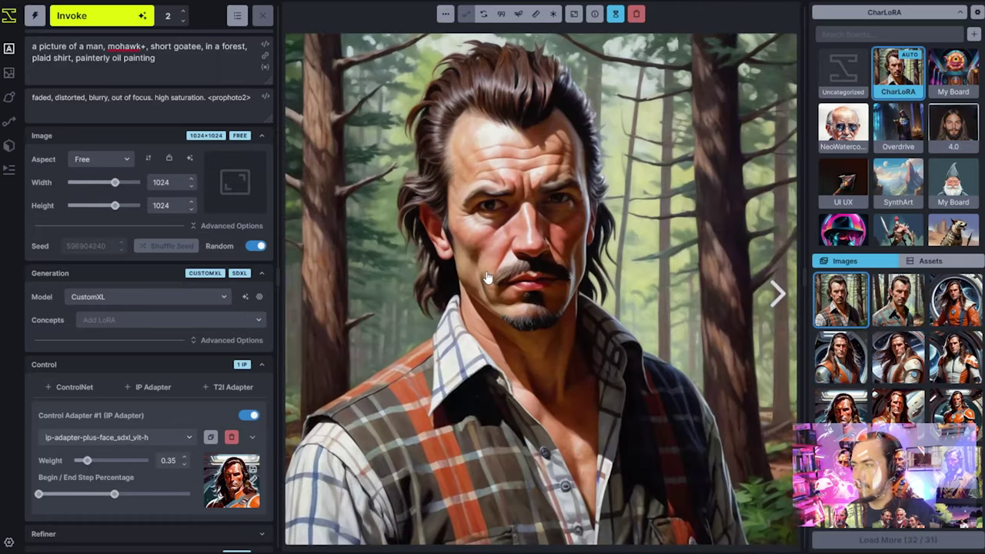
key("Right")
key("Right")
key("Left")
key("Left")
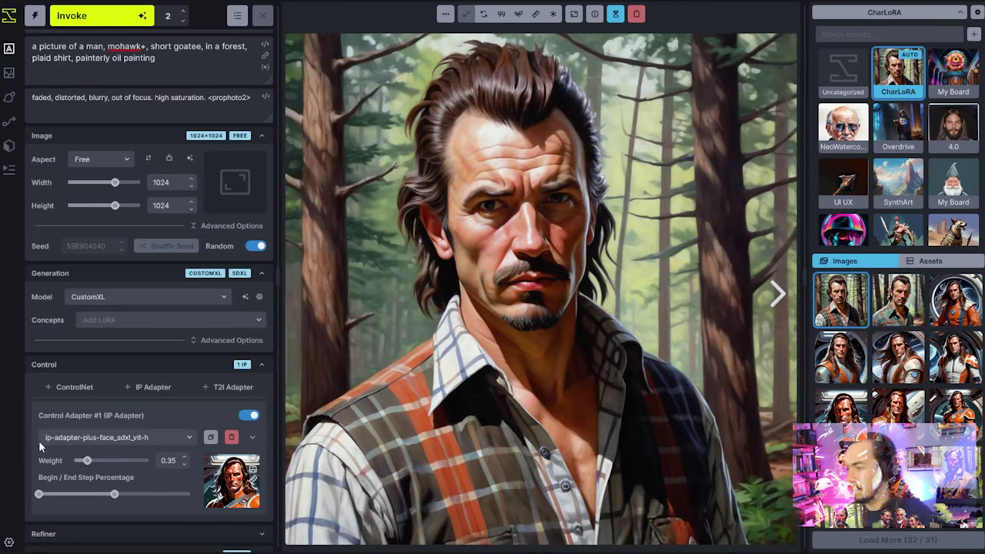
Step: Raise the face IP Adapter's weight to 0.65, extend its end step to about three quarters, and generate two images
left_click_drag(87, 460, 97, 461)
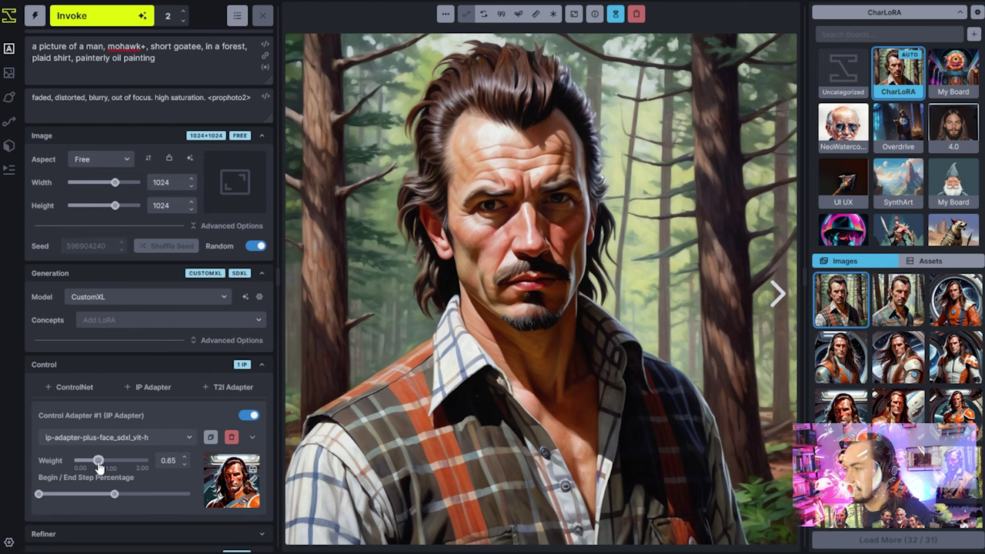
left_click_drag(114, 494, 152, 494)
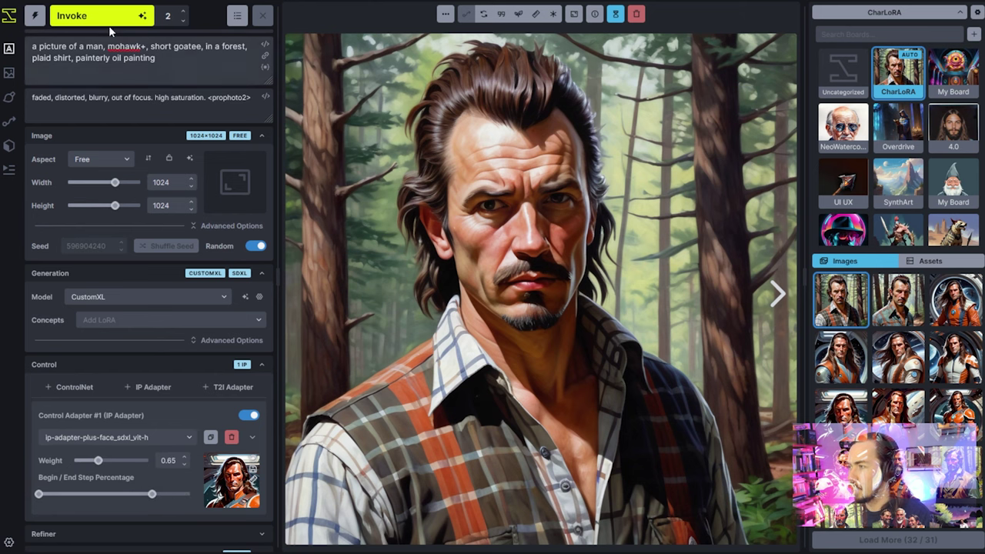
left_click(109, 16)
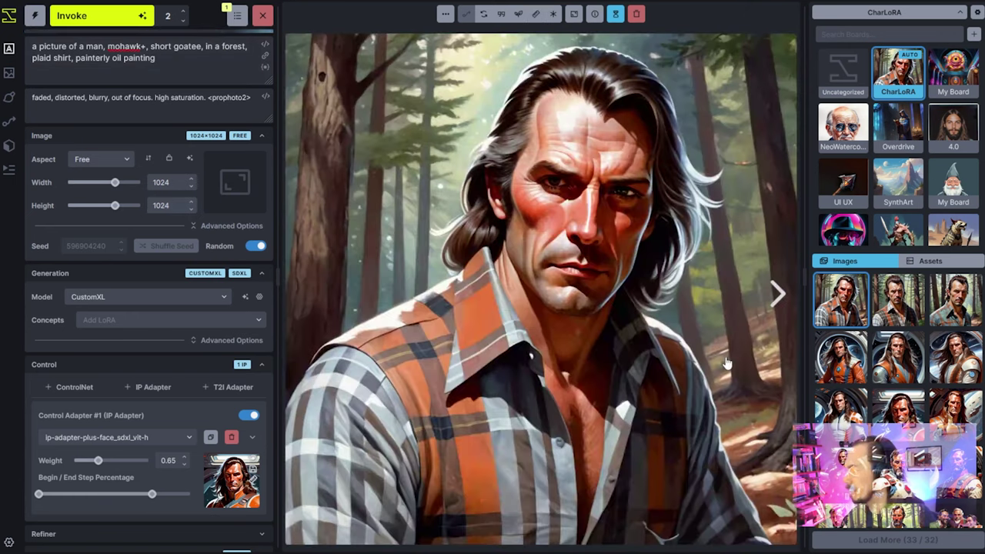
Step: Expand the IP Adapter's reference image and compare it with the two newest forest portraits
left_click_drag(151, 46, 201, 46)
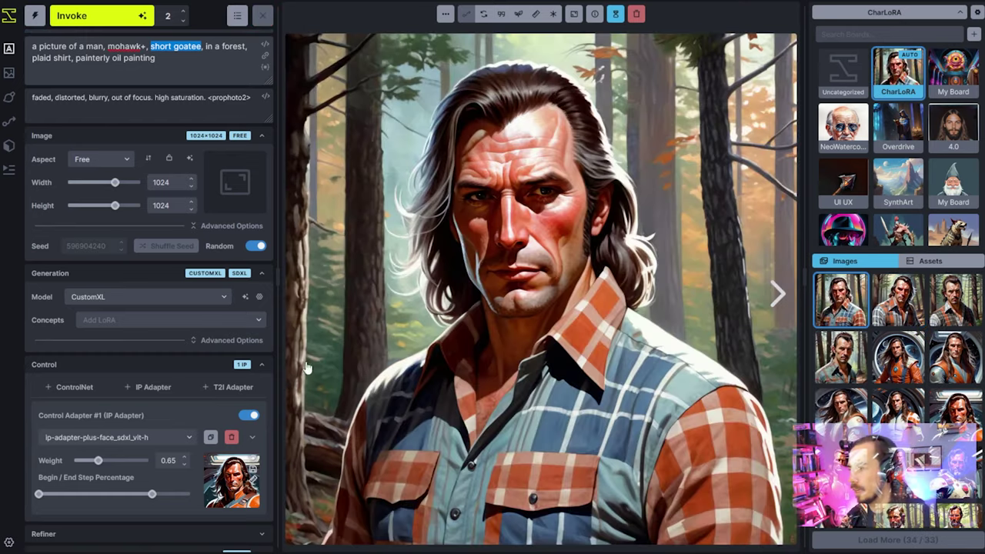
left_click(252, 438)
scroll(139, 385, "down", 3)
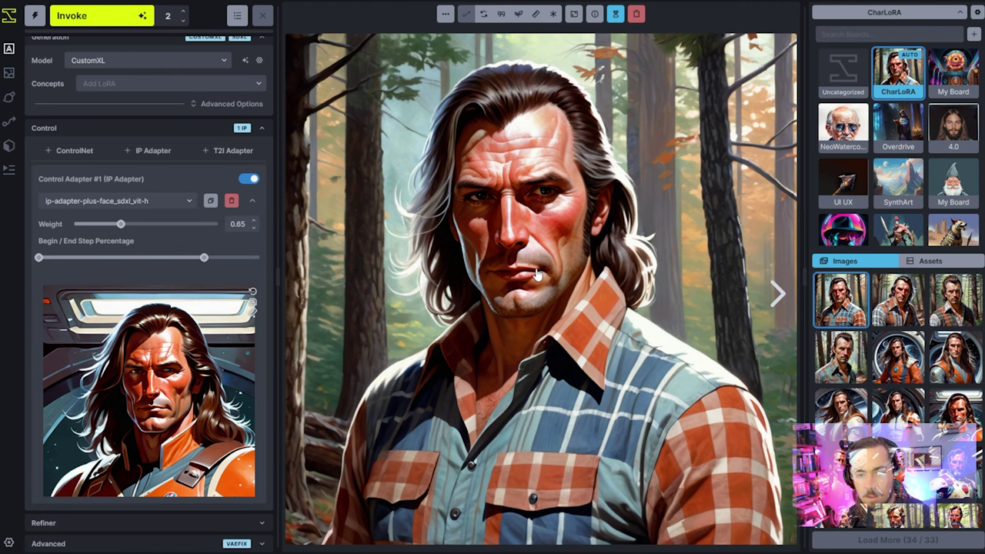
left_click(898, 304)
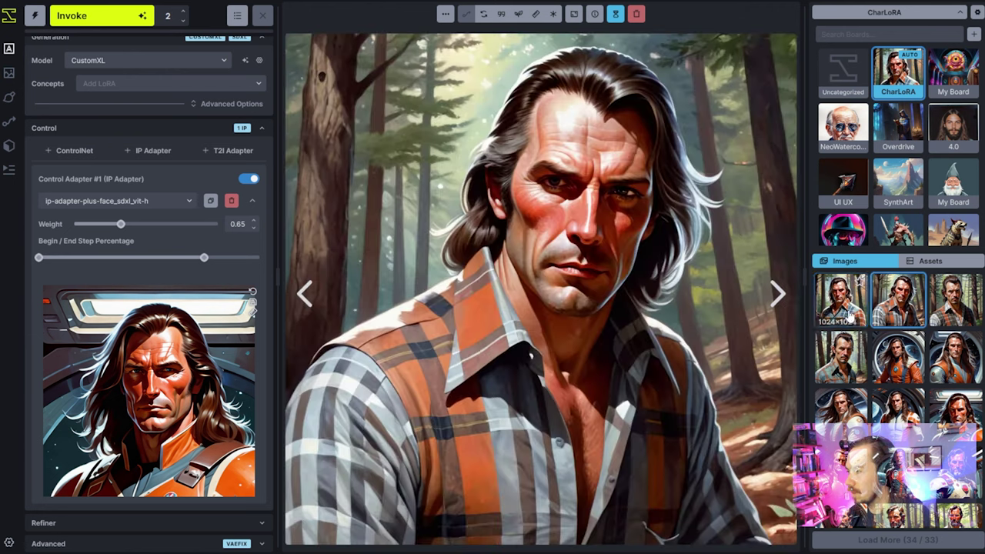
left_click(847, 316)
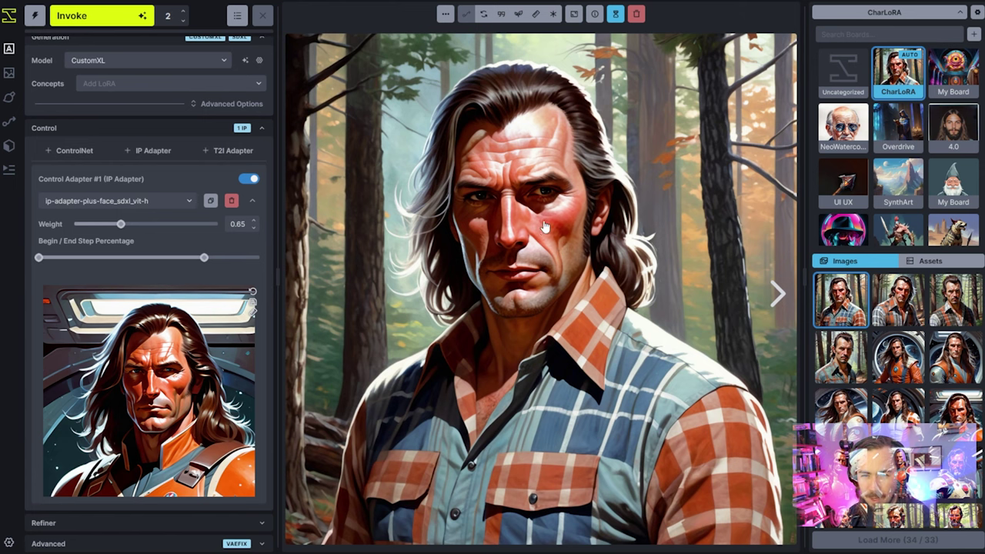
left_click(906, 305)
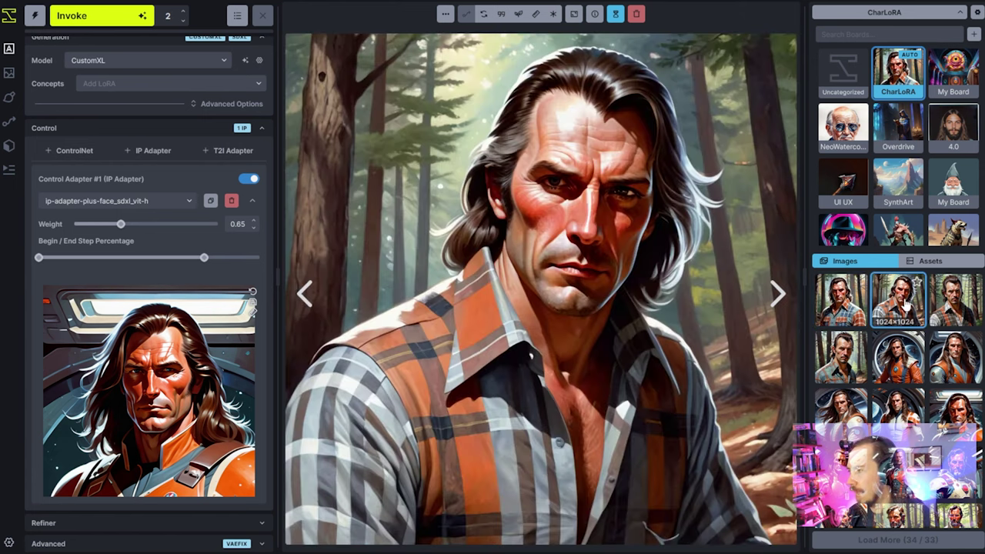
Step: Compare the earlier goatee forest portrait with the two higher-weight portraits for hair, beard and facial likeness
left_click(954, 312)
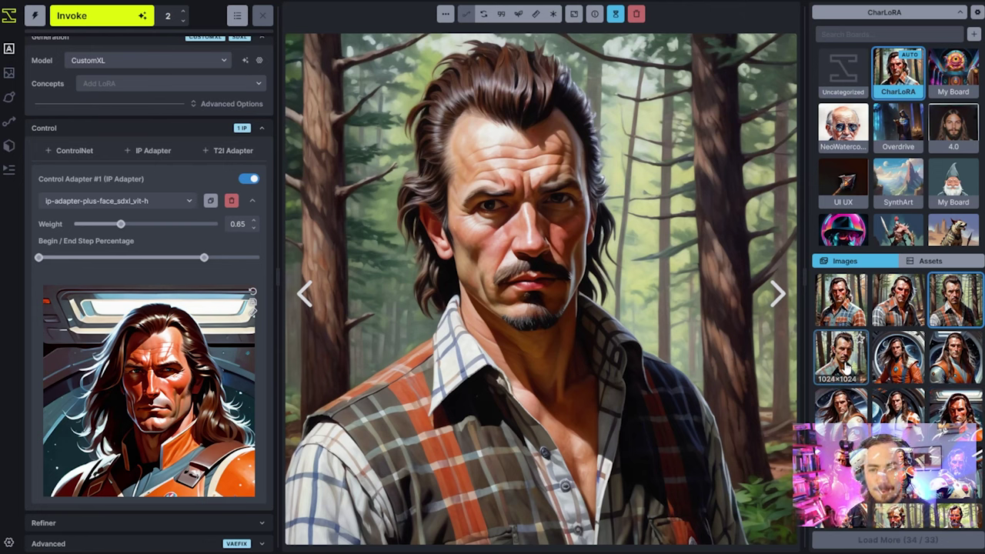
left_click(895, 306)
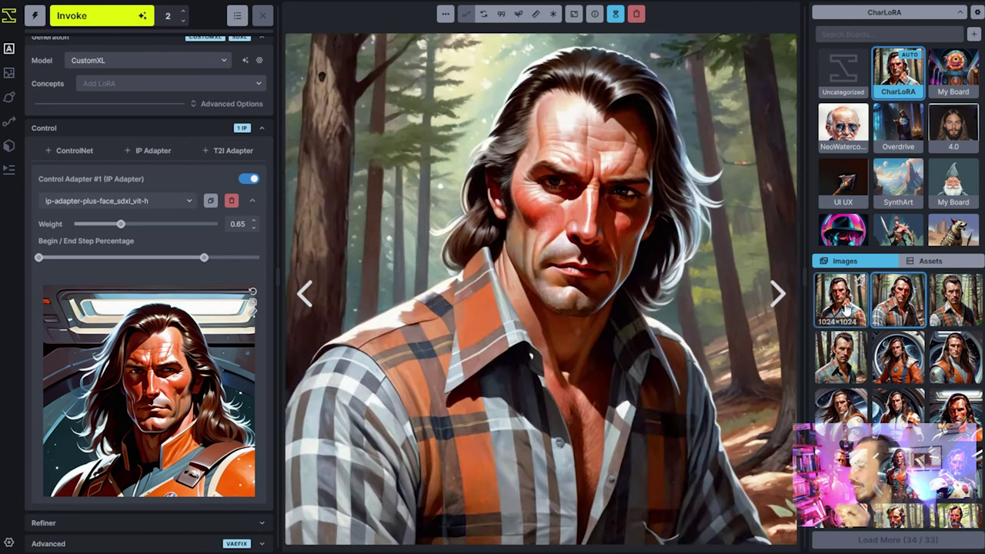
left_click(847, 306)
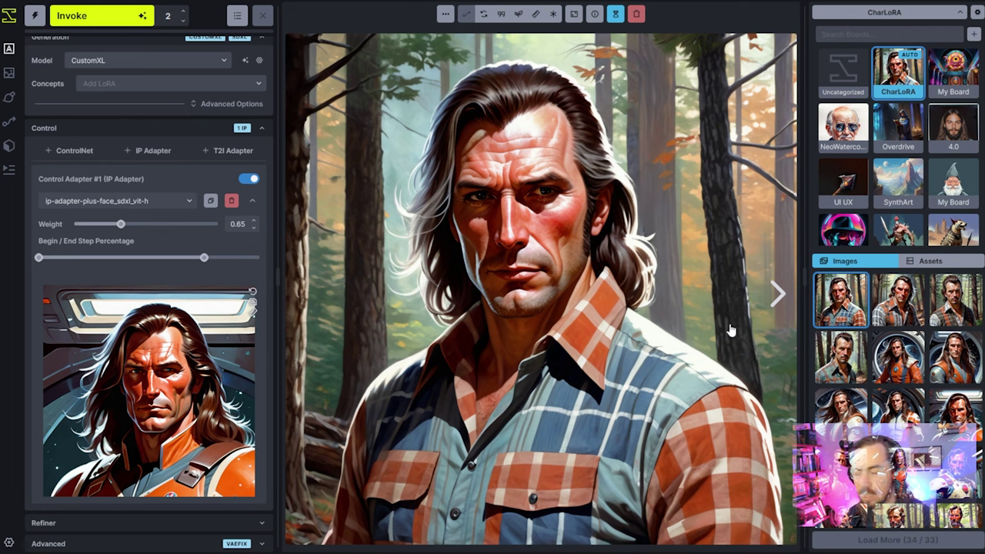
left_click(953, 311)
left_click(899, 312)
left_click(861, 316)
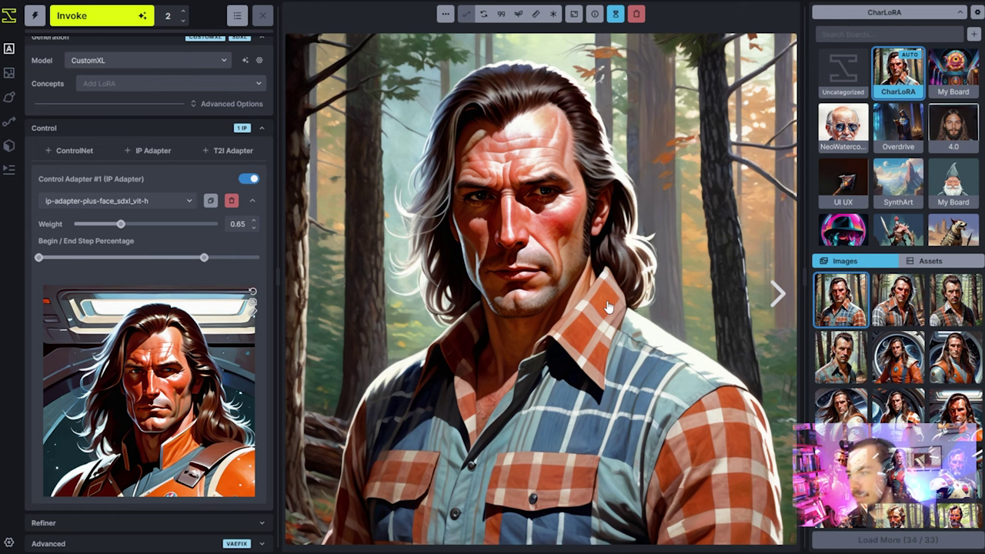
scroll(103, 392, "up", 3)
scroll(114, 466, "down", 3)
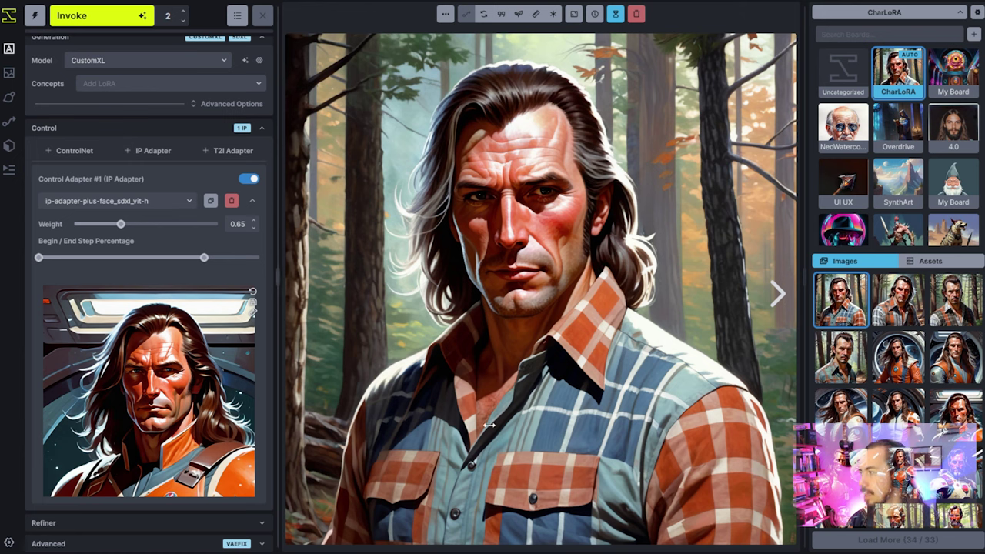
left_click(883, 315)
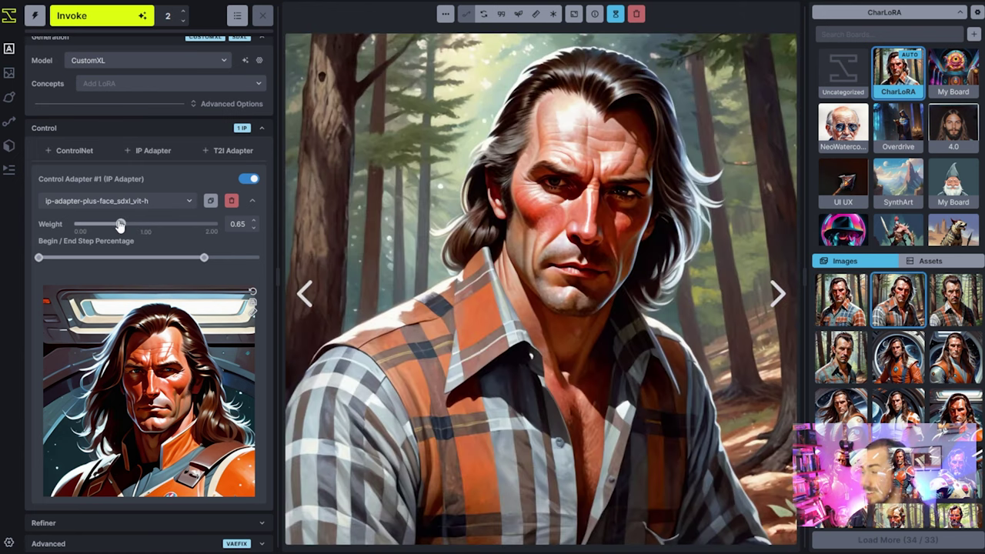
Step: Disable the face IP Adapter so that only the text prompt drives the character
scroll(120, 223, "up", 5)
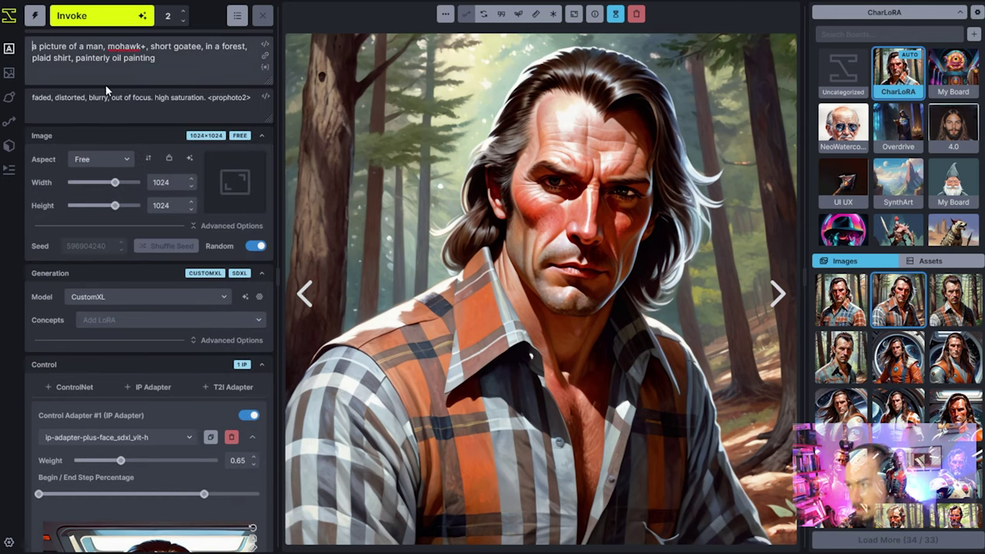
scroll(199, 287, "down", 5)
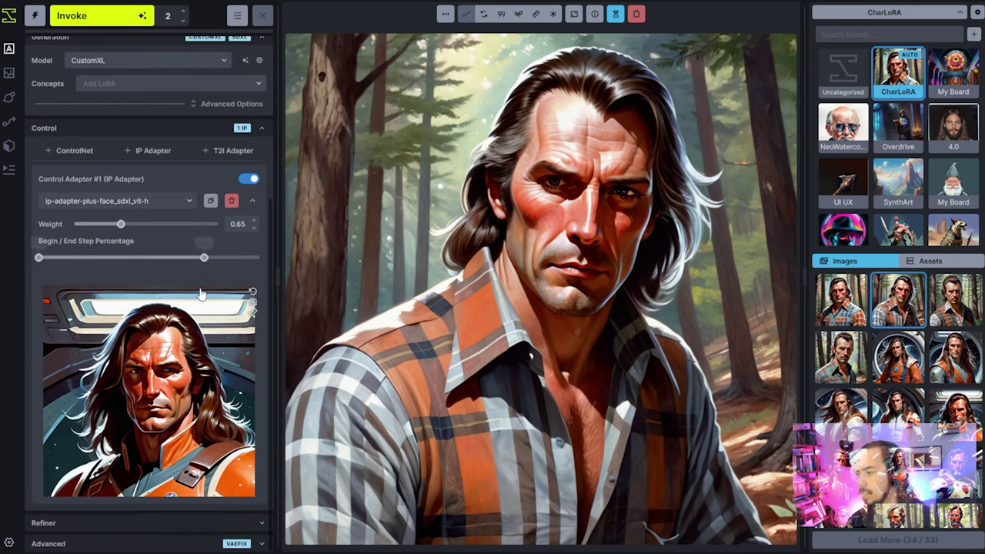
scroll(225, 316, "up", 5)
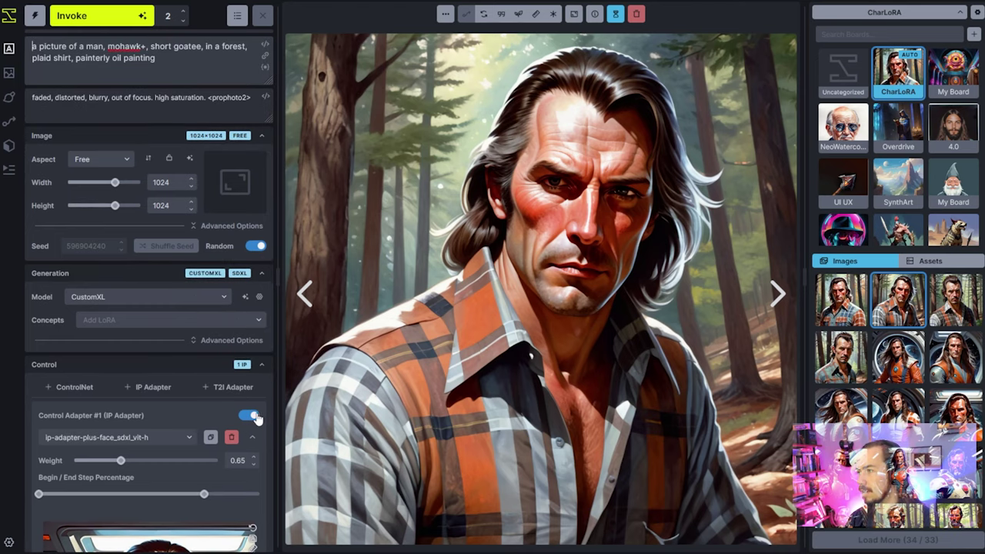
left_click(249, 415)
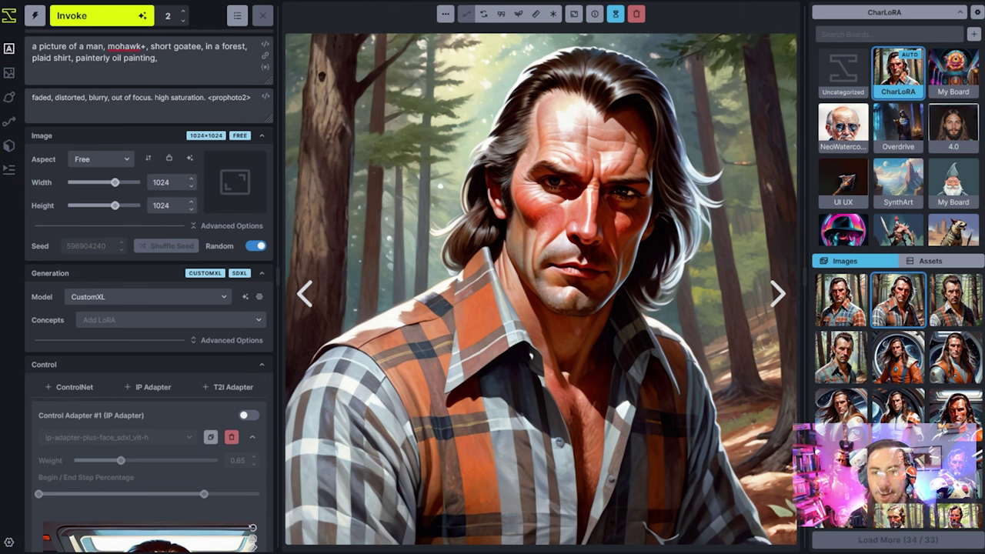
Step: Append an invented six-word full name for the character to the end of the positive prompt
left_click(160, 58)
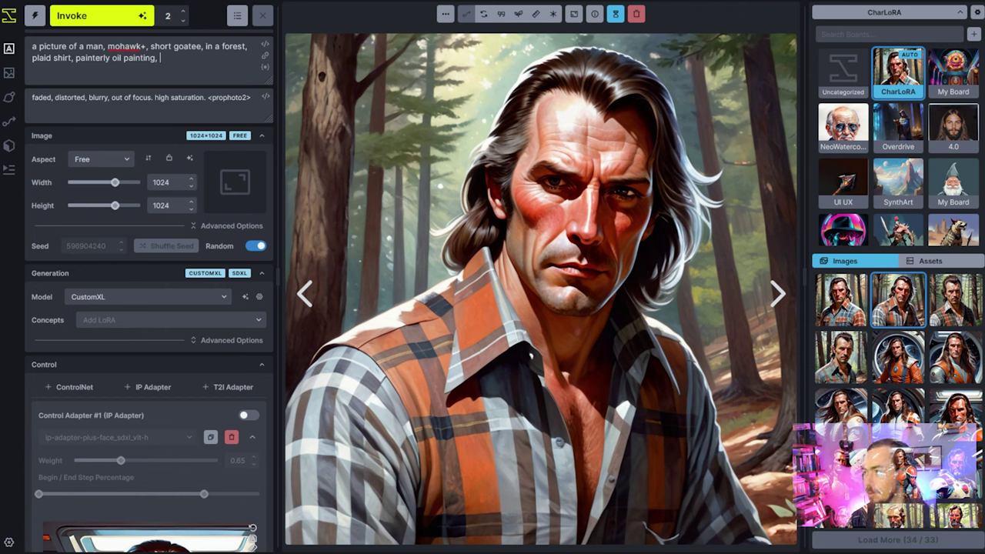
type("ohnatha")
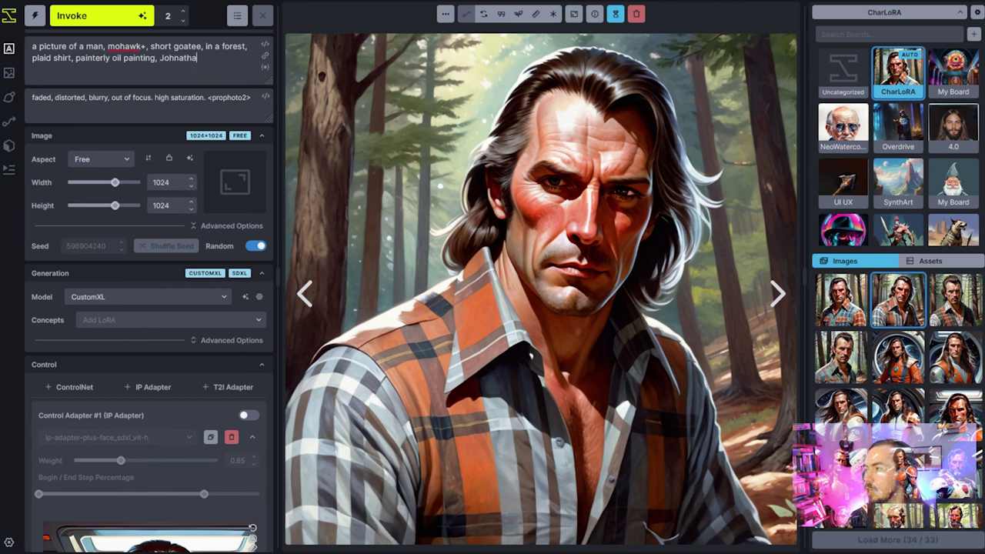
type("n James ")
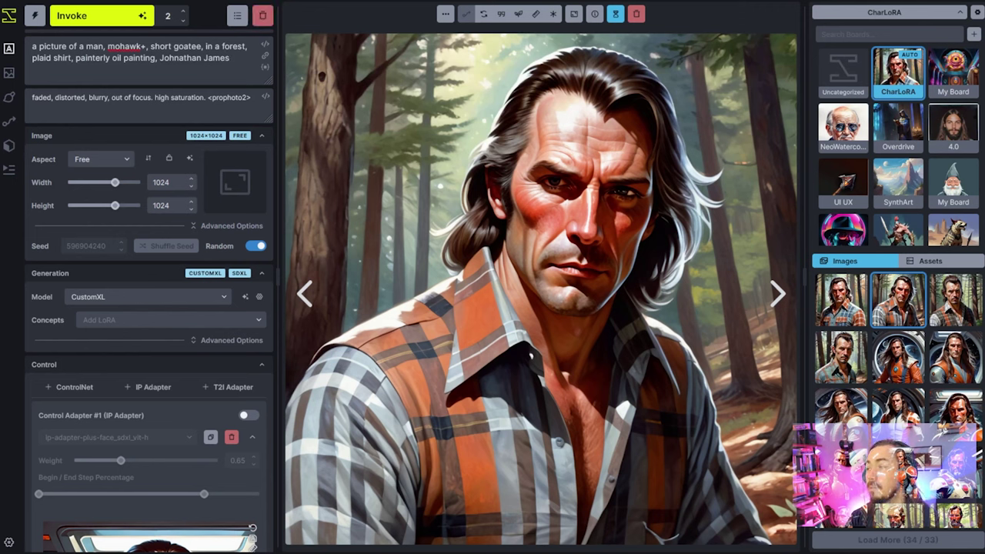
type("J")
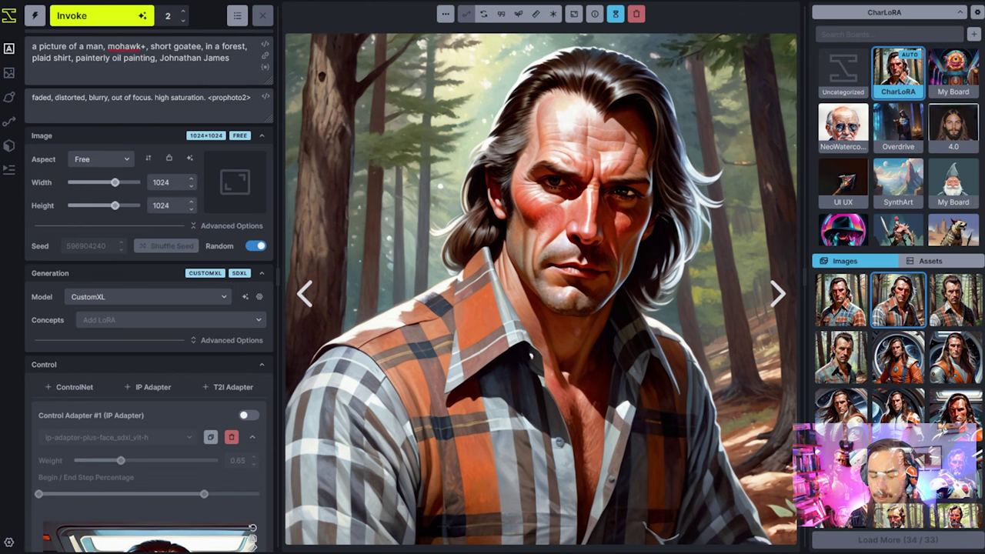
type("Abraham ")
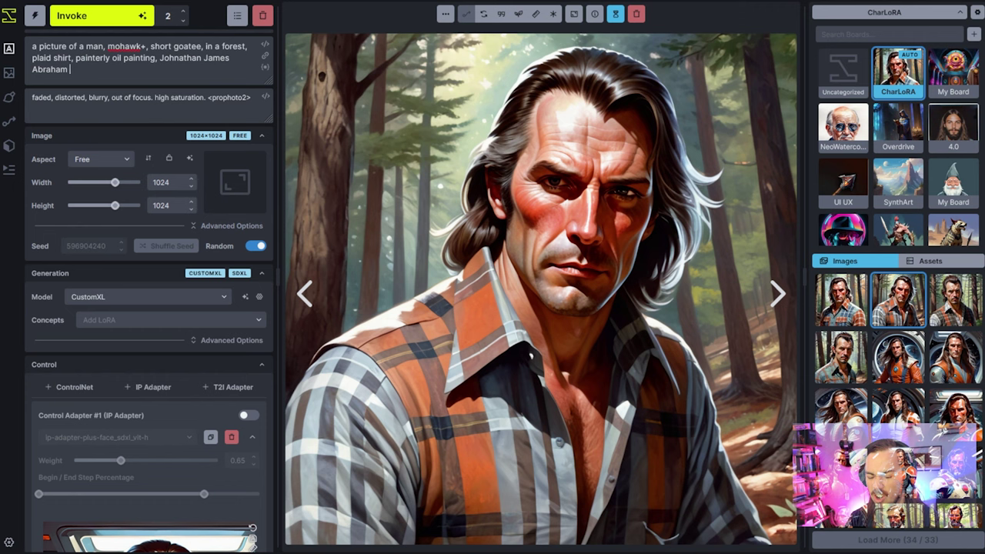
type("Goldm")
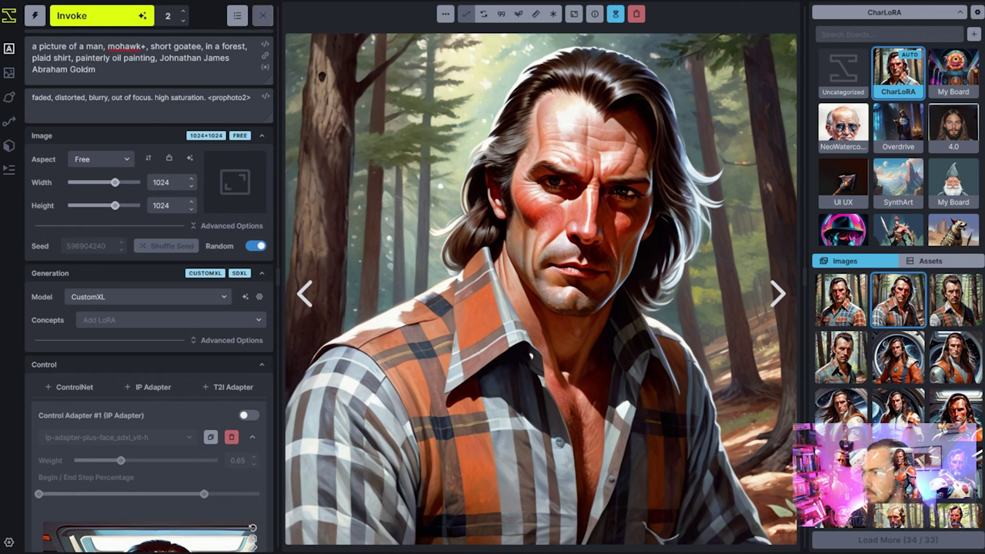
type("an ")
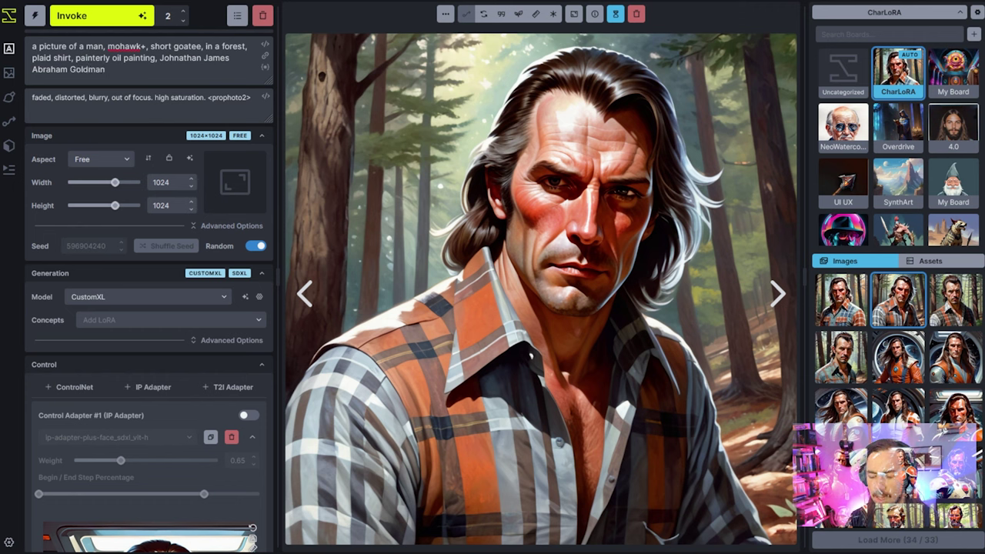
type("Brink")
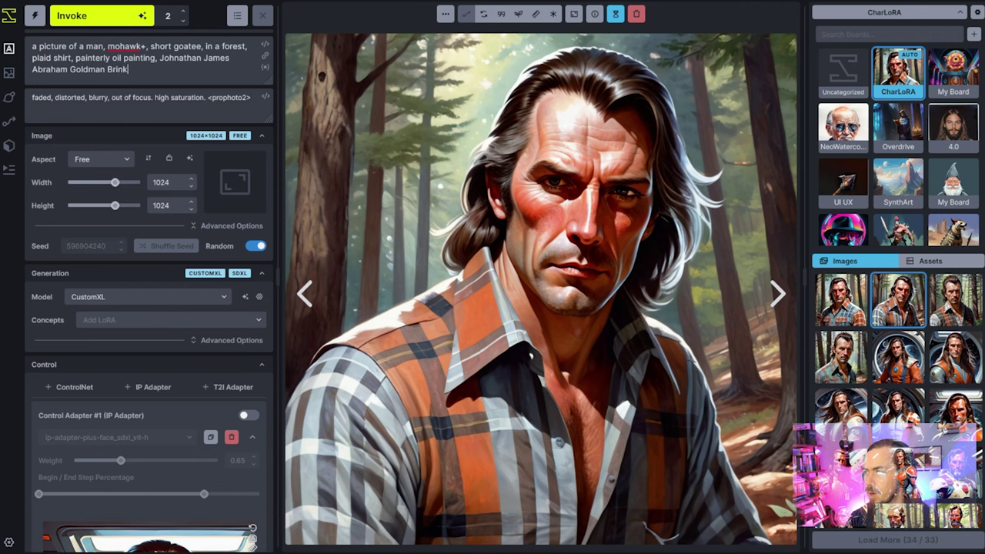
type(" Johnson")
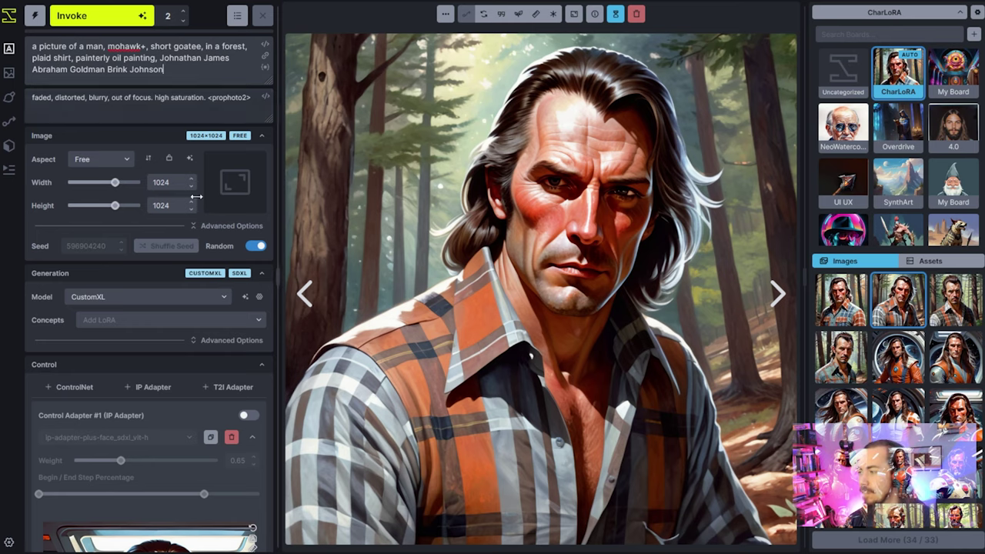
scroll(239, 184, "down", 3)
scroll(184, 297, "up", 2)
scroll(185, 297, "up", 1)
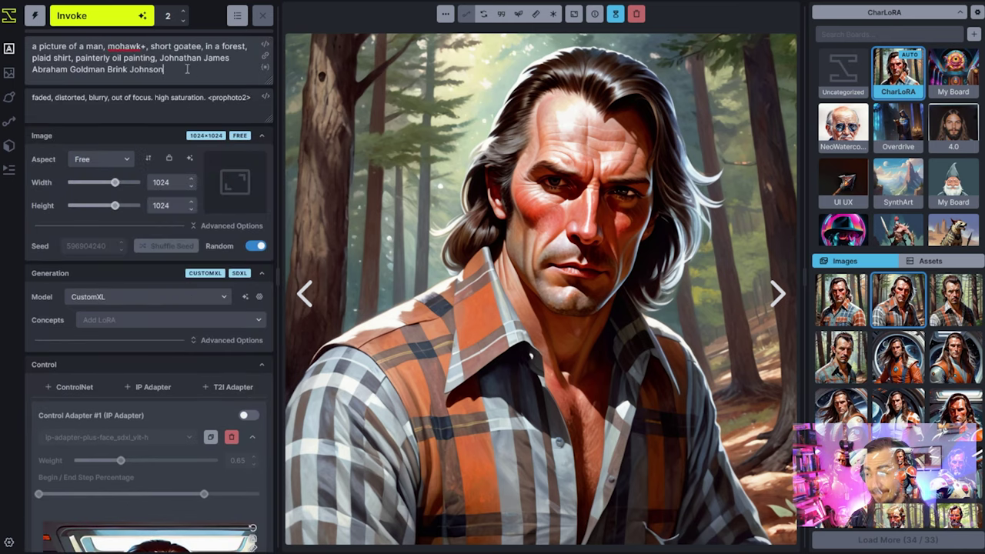
mouse_move(186, 68)
left_mouse_down()
mouse_move(149, 46)
mouse_move(156, 58)
left_mouse_up()
left_click(159, 59)
left_click(139, 45)
left_click(161, 59)
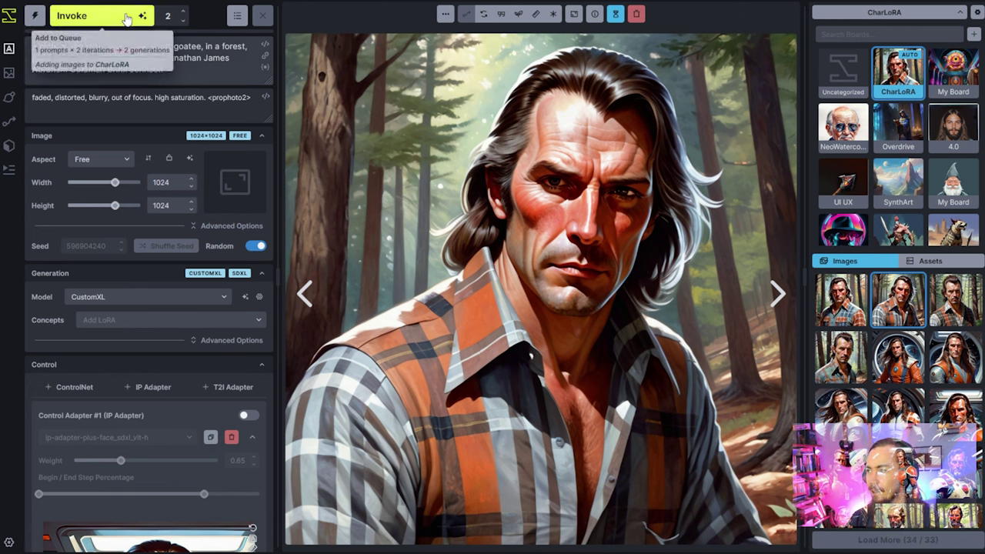
Step: Generate two images from the prompt with the character's name, and highlight that name in the prompt text
left_click(92, 15)
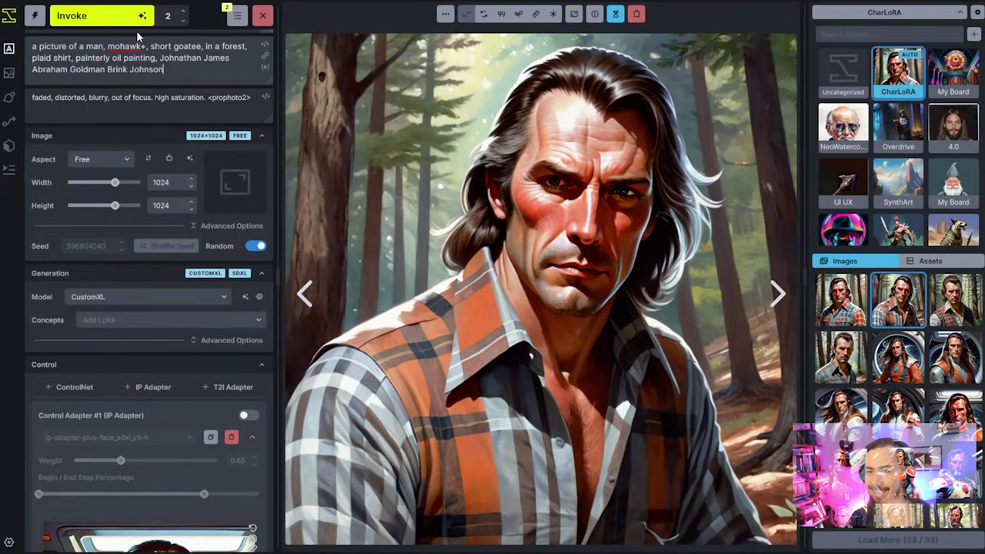
key("ctrl+shift+Left")
key("ctrl+shift+Left")
key("ctrl+shift+Left")
key("ctrl+shift+Left")
key("ctrl+shift+Left")
key("ctrl+shift+Left")
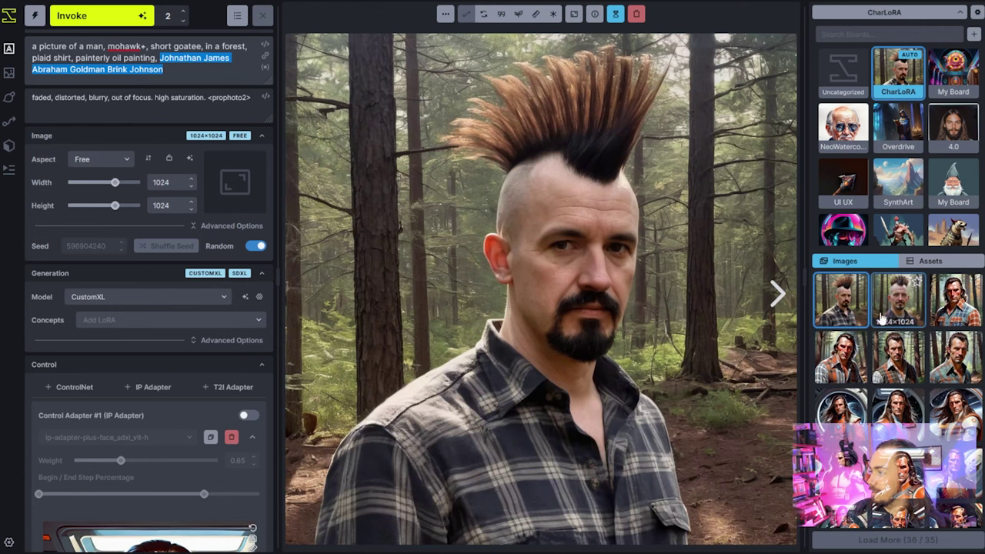
Step: Compare the faces of the two new mohawk portraits generated with the invented name
left_click(888, 309)
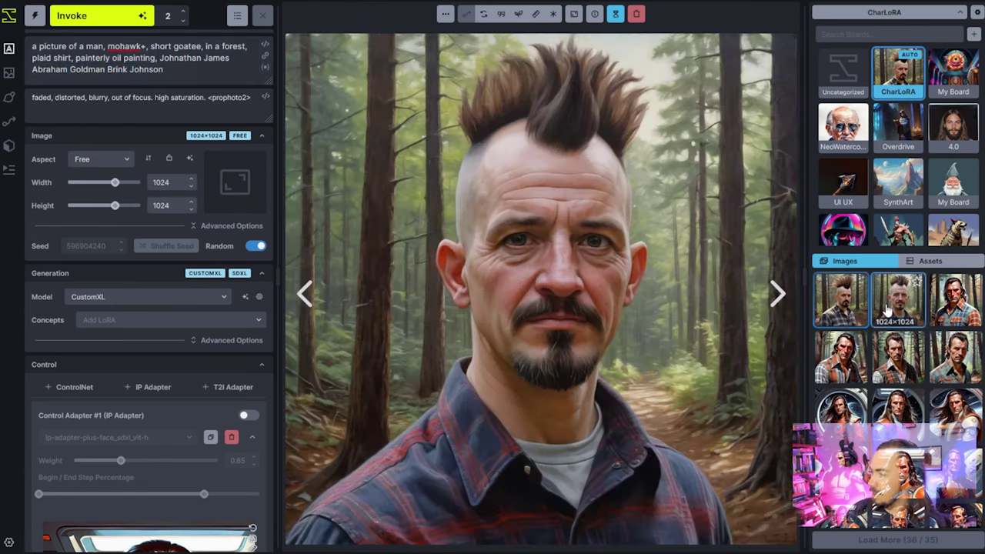
key("Left")
key("Right")
key("Left")
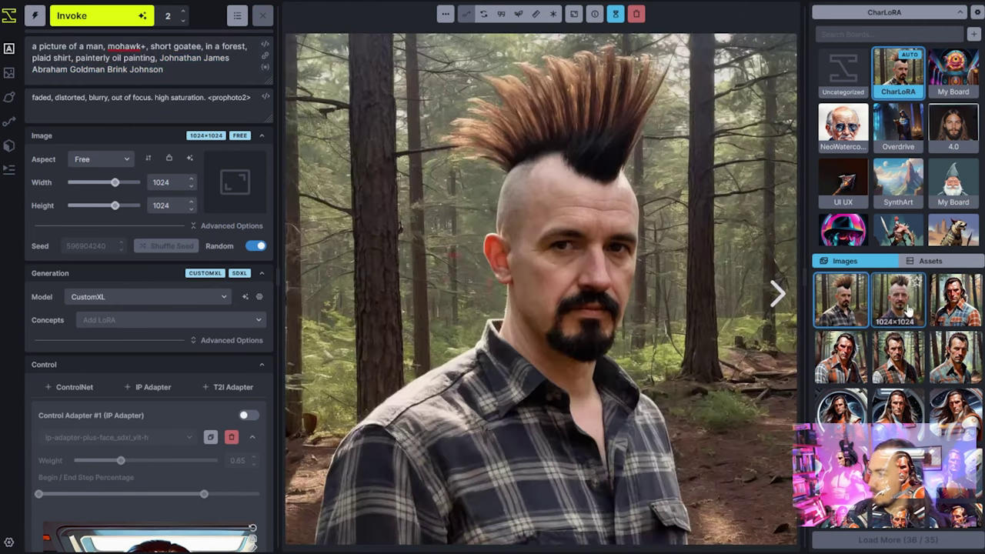
Step: Flip between the two forest mohawk portraits several more times to check how closely their facial features match
key("Right")
key("Left")
key("Right")
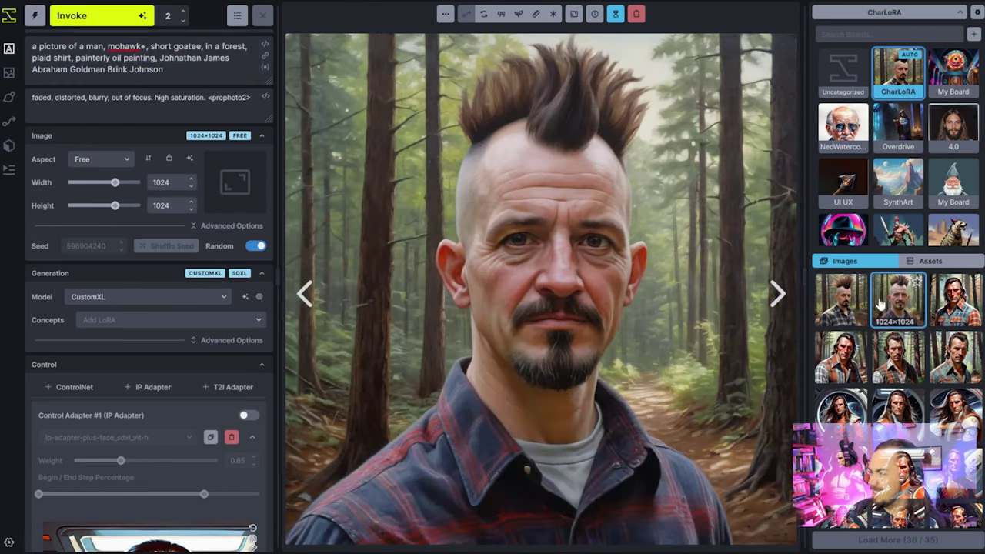
key("Left")
key("Right")
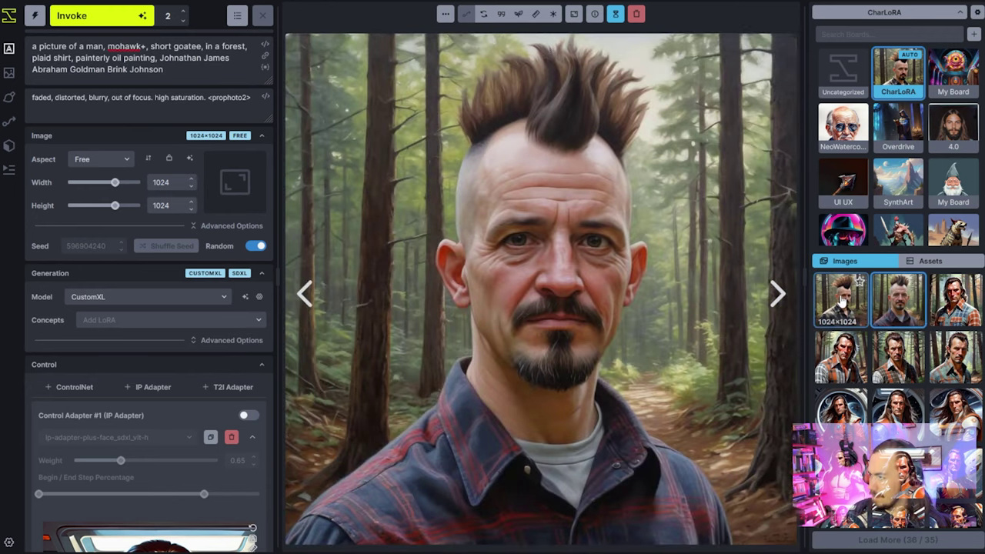
key("Left")
key("Right")
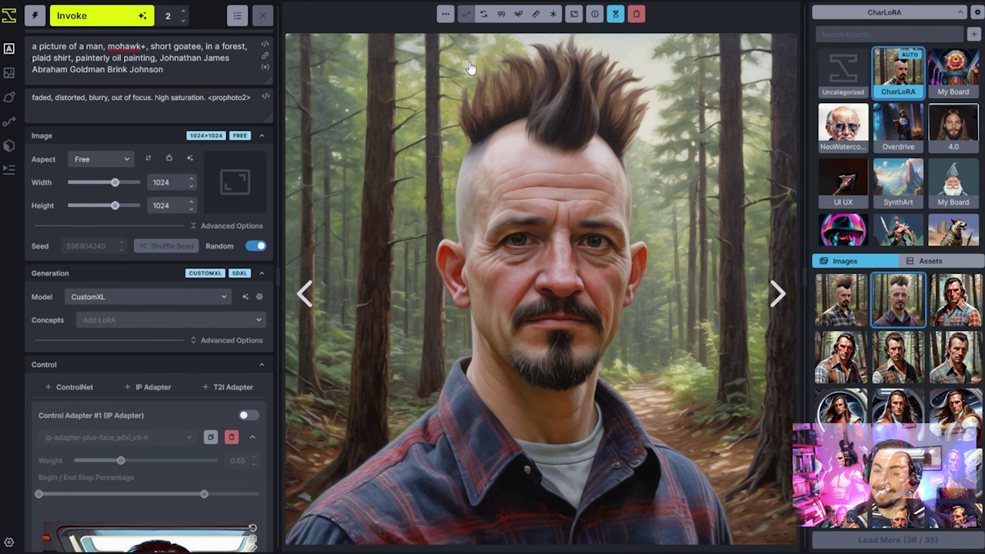
Step: Send the frontal mohawk portrait to the Unified Canvas, frame the face with a 576×576 bounding box and save that crop to the gallery
left_click(446, 14)
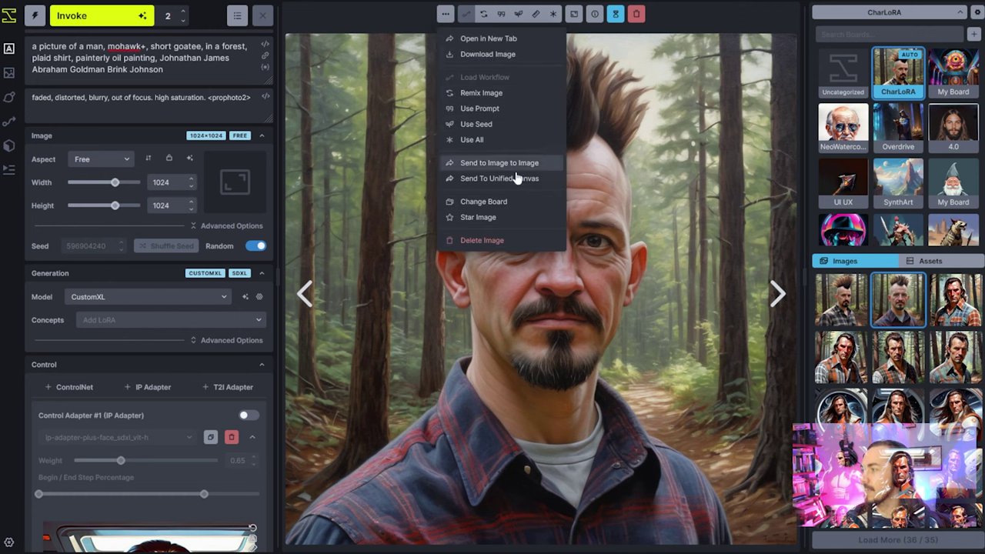
left_click(520, 185)
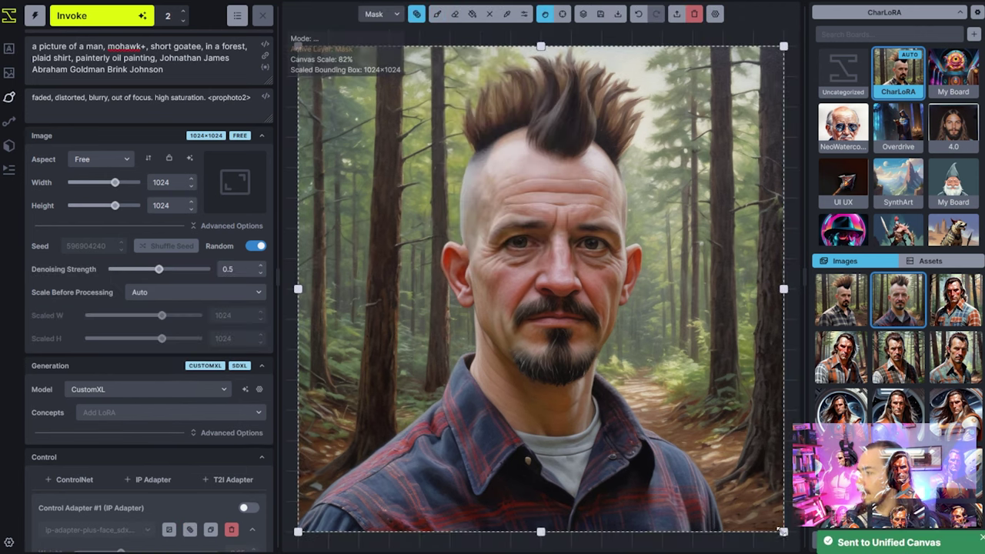
left_click_drag(784, 531, 623, 389)
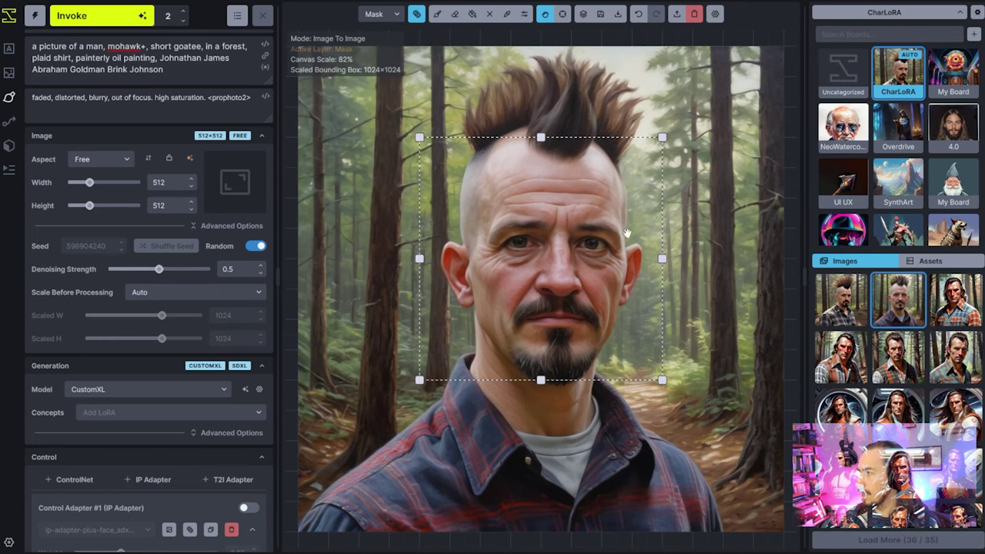
left_click_drag(637, 380, 638, 410)
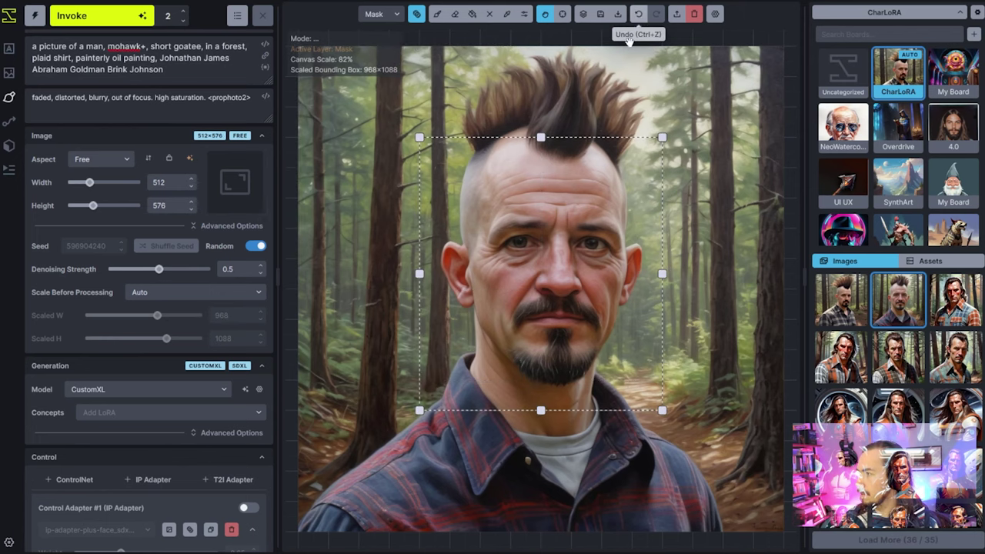
left_click_drag(663, 274, 692, 273)
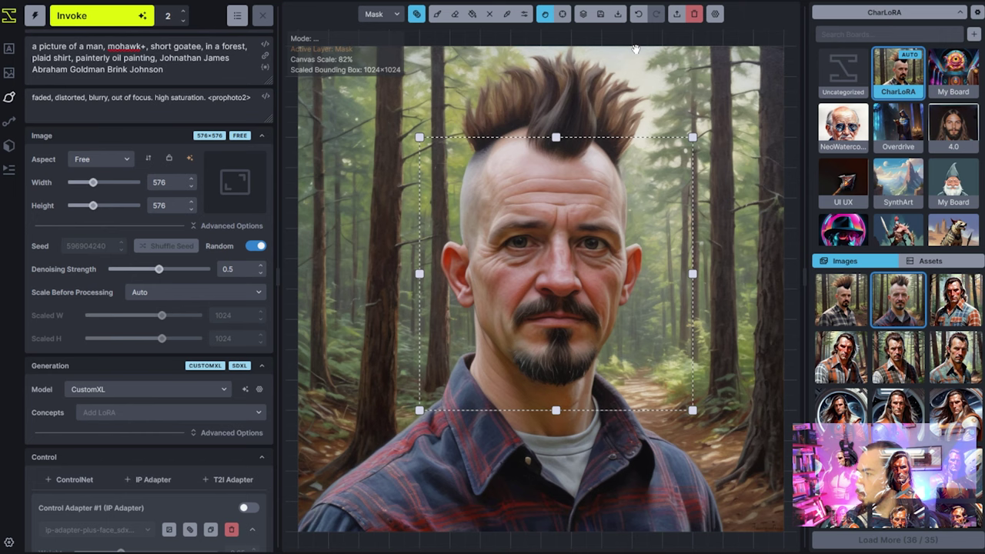
left_click(600, 15)
Step: Back in text to image, load the saved face crop into the IP Adapter, enable the adapter and set its weight to 0.45
left_click(13, 44)
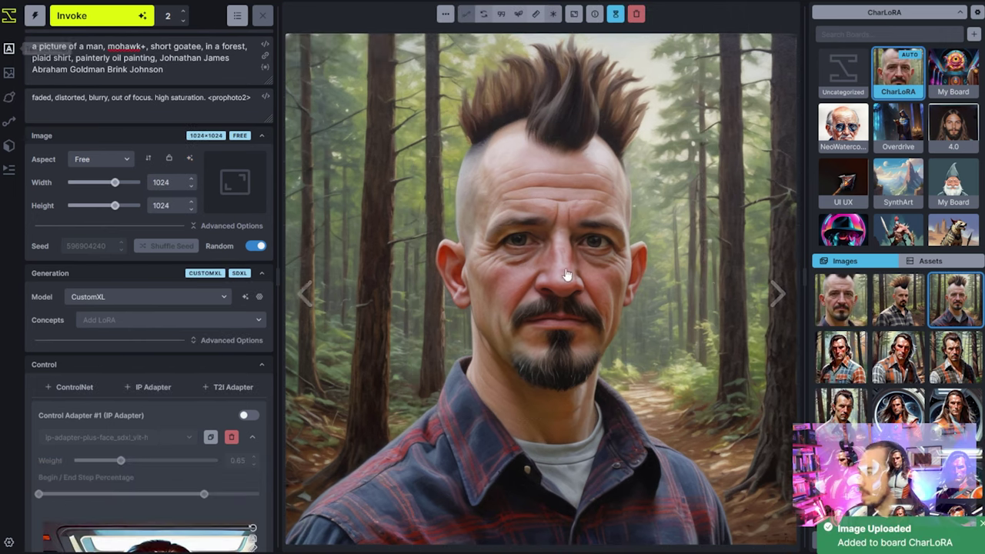
scroll(146, 324, "down", 4)
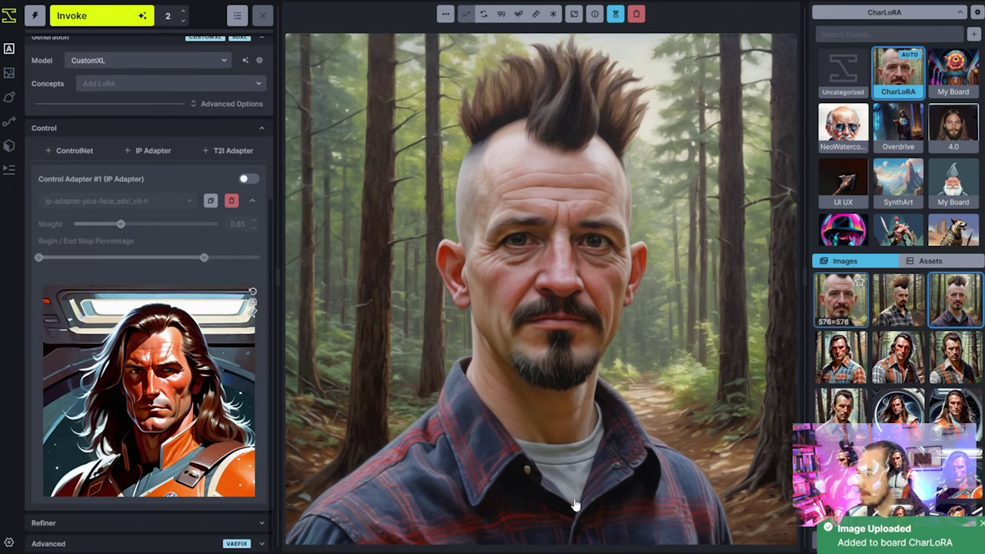
left_click_drag(841, 302, 116, 370)
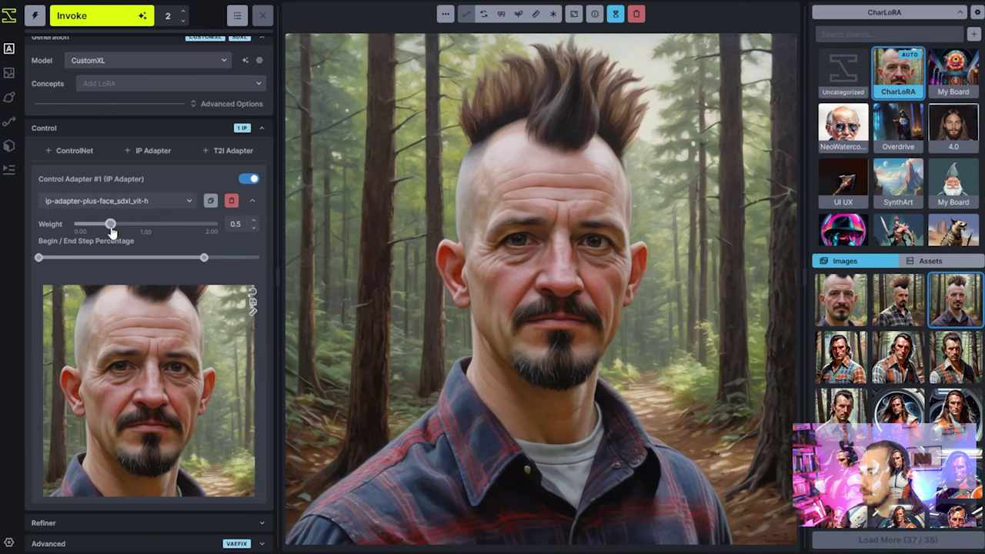
Step: Shrink the canvas bounding box tightly around the face, save the new crop and use it as the IP Adapter's reference image
left_click(10, 97)
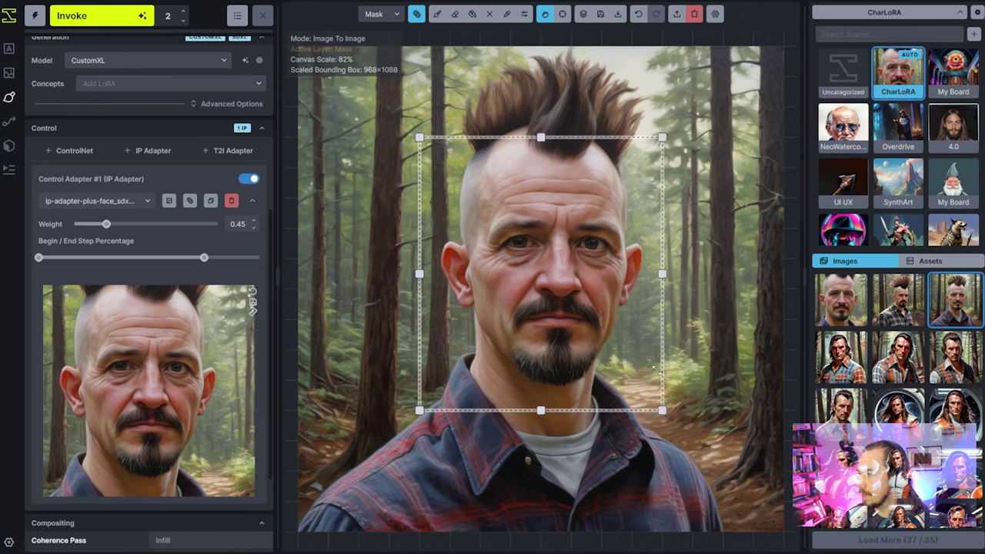
left_click_drag(692, 410, 640, 376)
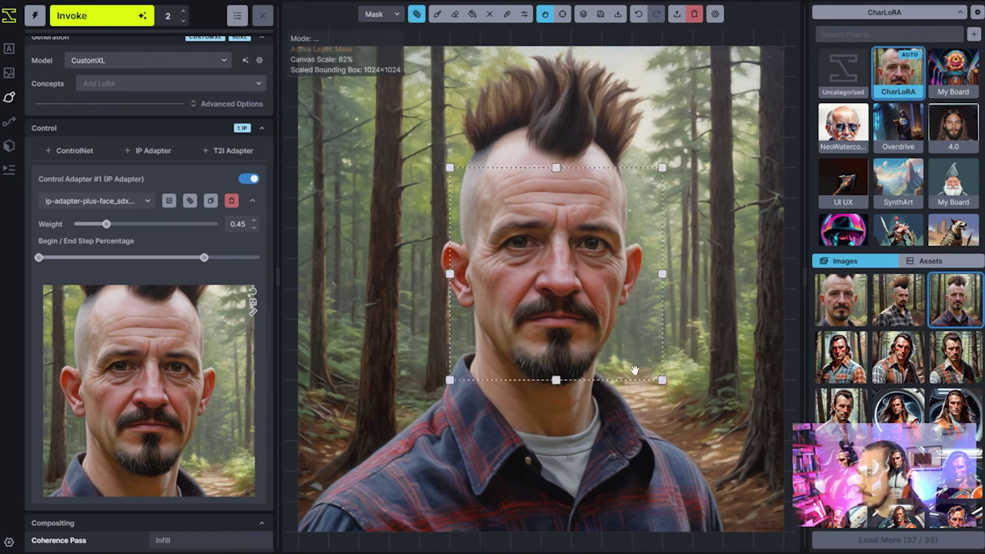
left_click(600, 14)
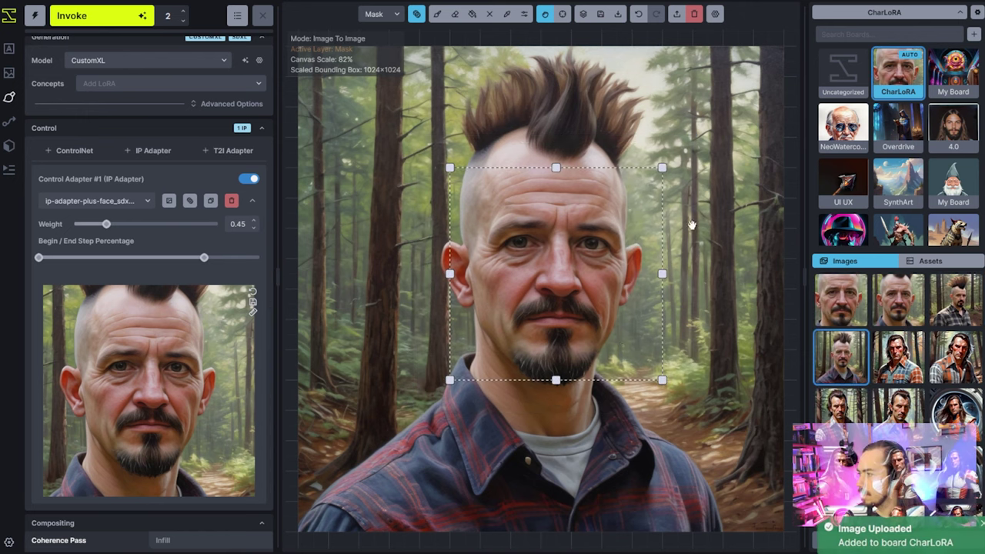
left_click(9, 48)
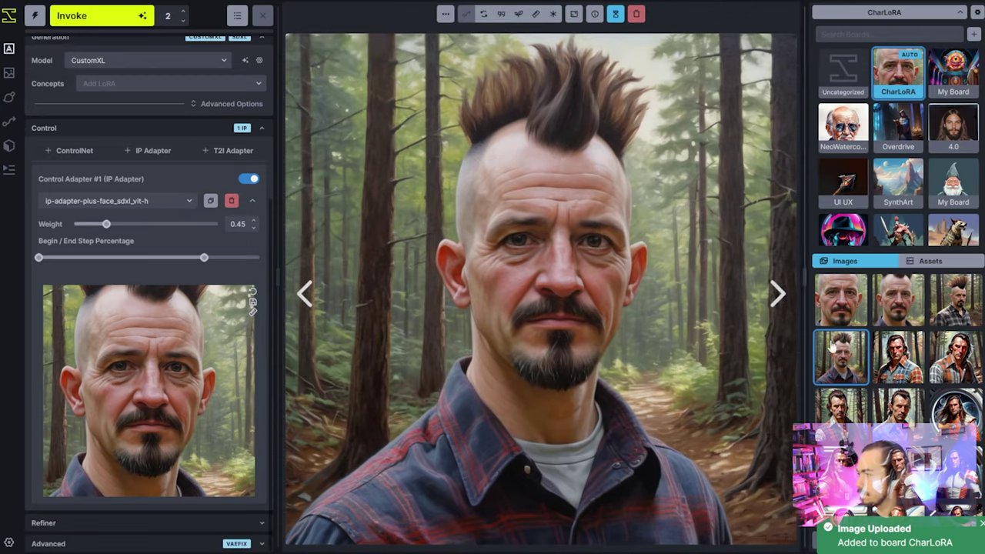
left_click_drag(841, 300, 224, 400)
Step: Reduce the iterations to 1, generate an image with the face adapter, and highlight the character's name in the prompt
scroll(229, 398, "up", 5)
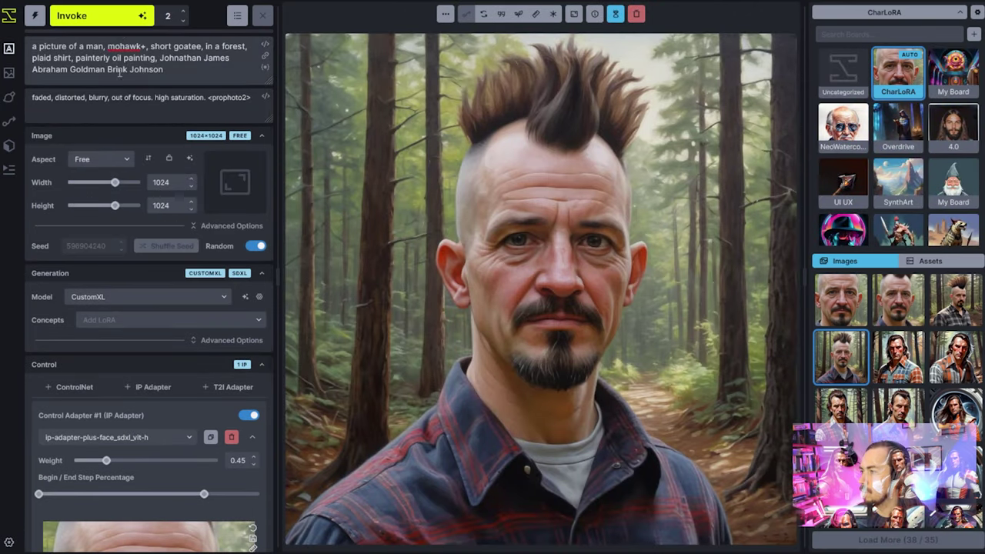
left_click(183, 21)
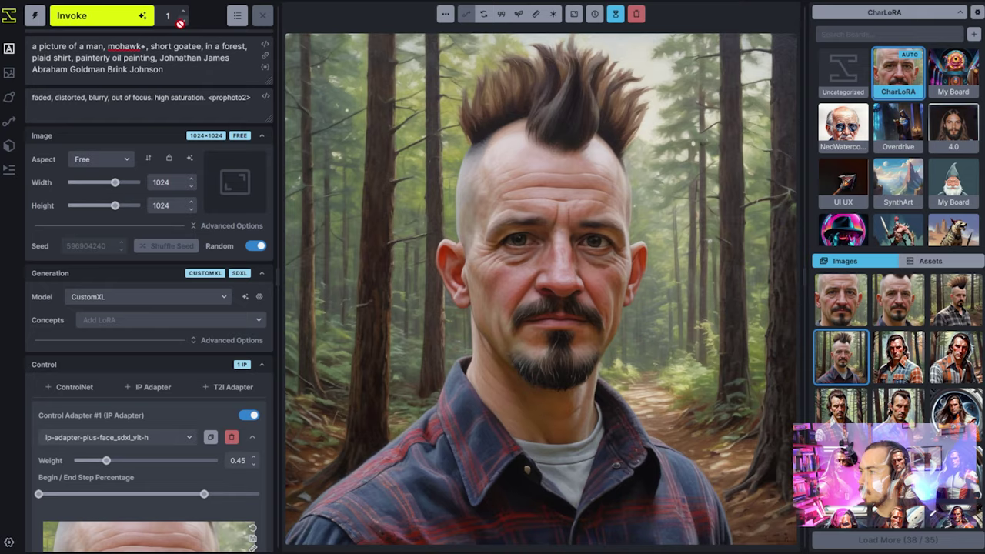
left_click(70, 15)
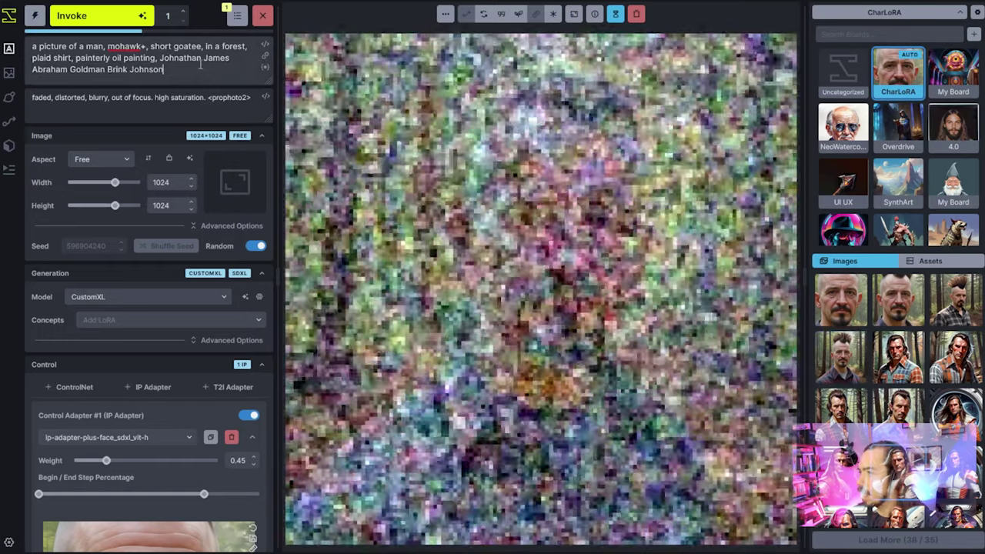
left_click_drag(163, 69, 158, 58)
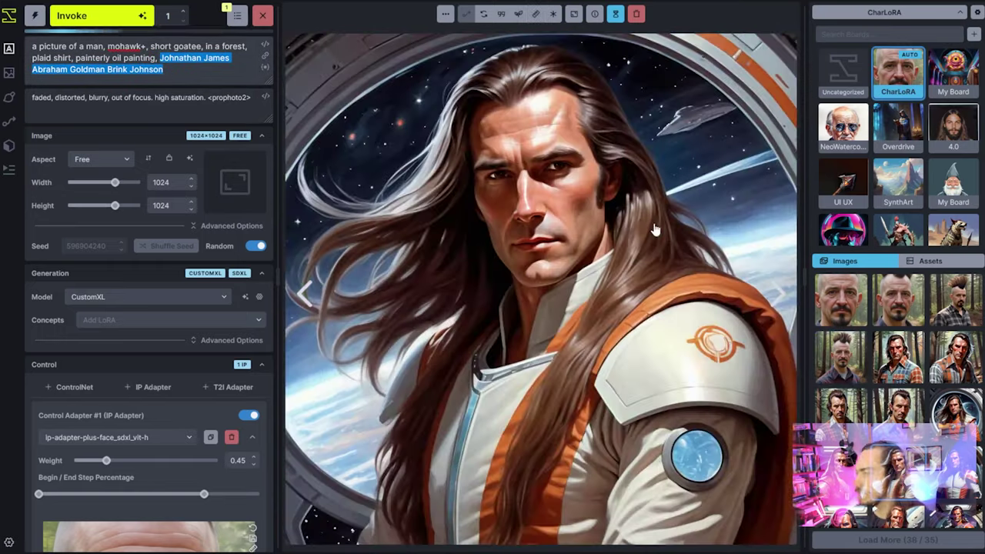
Step: Lower the IP Adapter's end step percentage to about 40% and generate two more portraits, one at a time
scroll(185, 419, "down", 3)
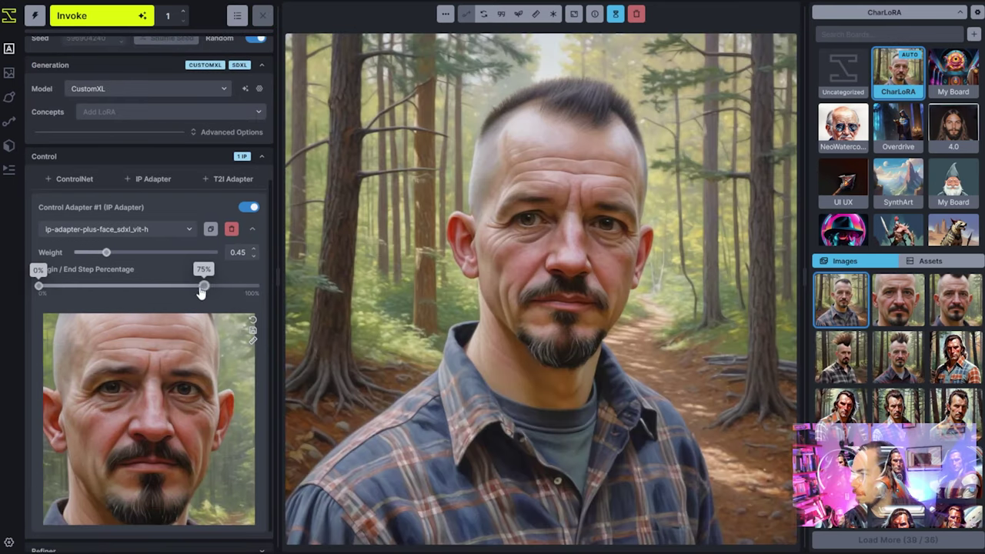
left_click_drag(201, 292, 126, 288)
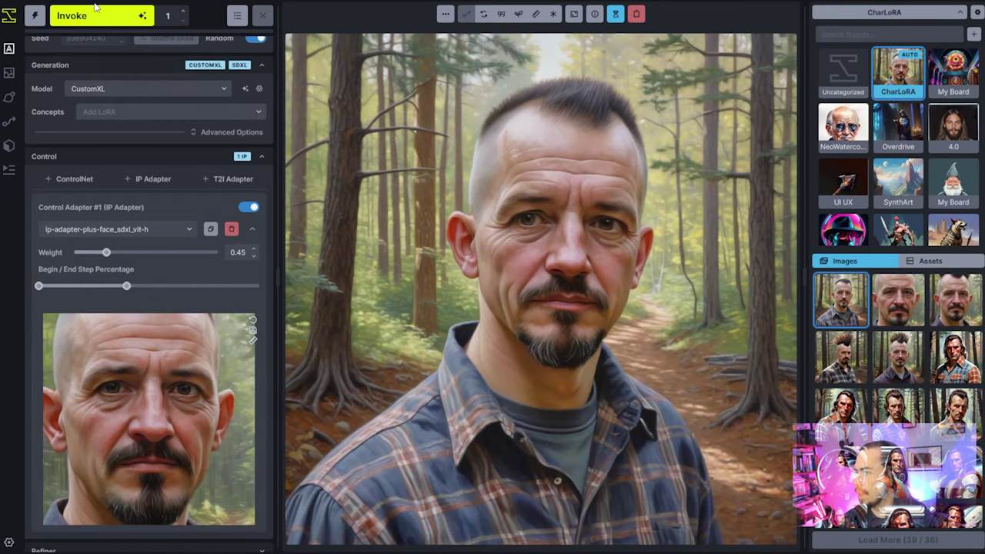
key("ctrl+Return")
scroll(225, 371, "up", 3)
scroll(225, 372, "down", 3)
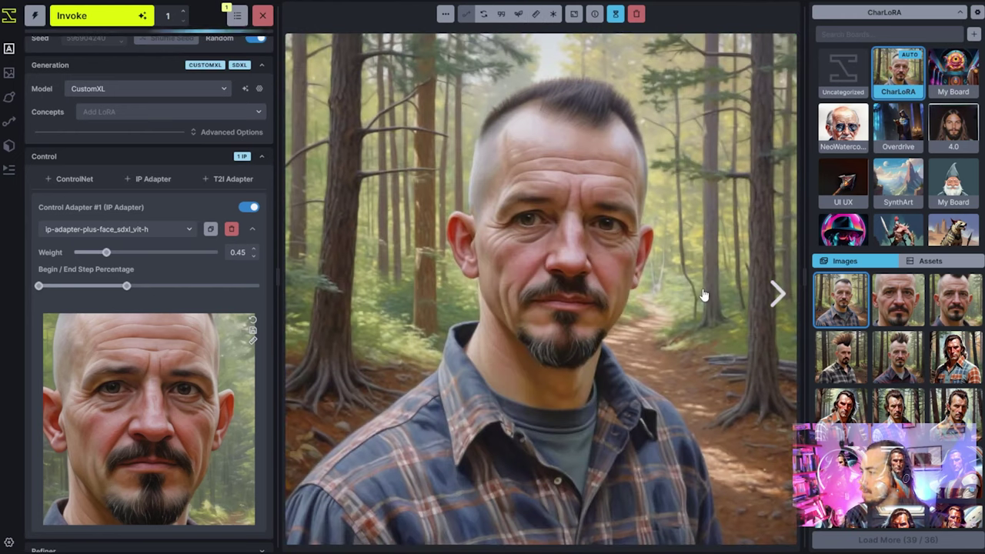
scroll(146, 100, "up", 3)
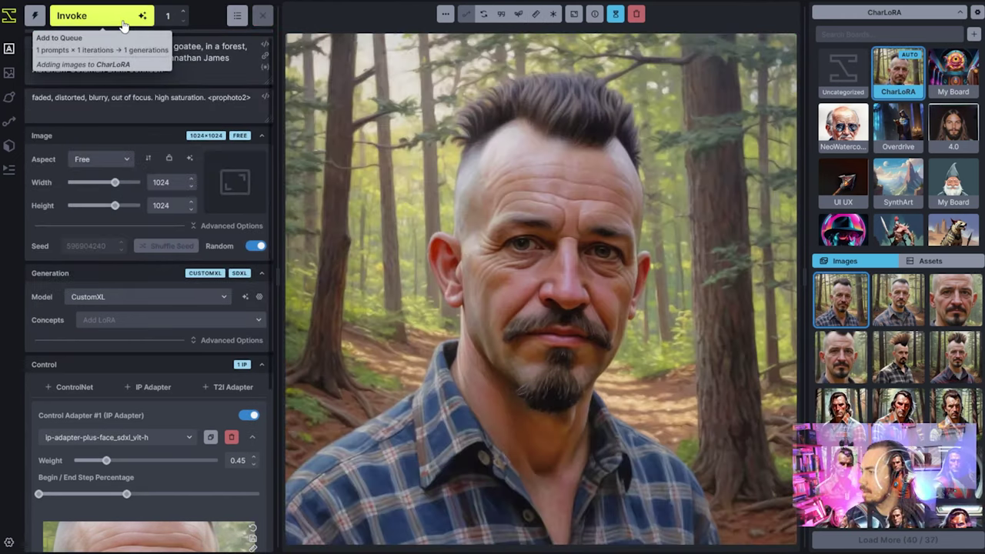
left_click(123, 25)
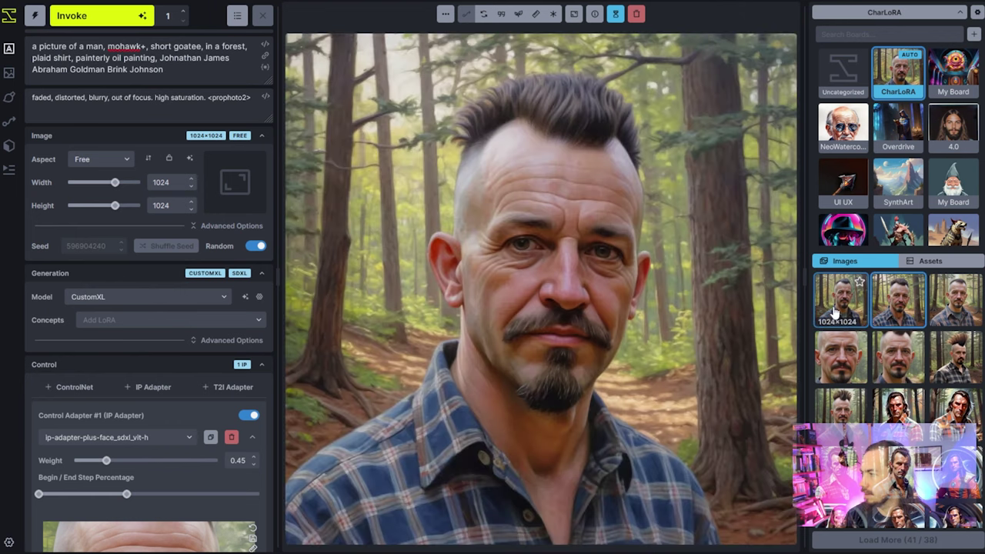
Step: Compare the faces in the two newest portraits made with the lowered end step percentage
left_click(835, 312)
left_click(842, 310)
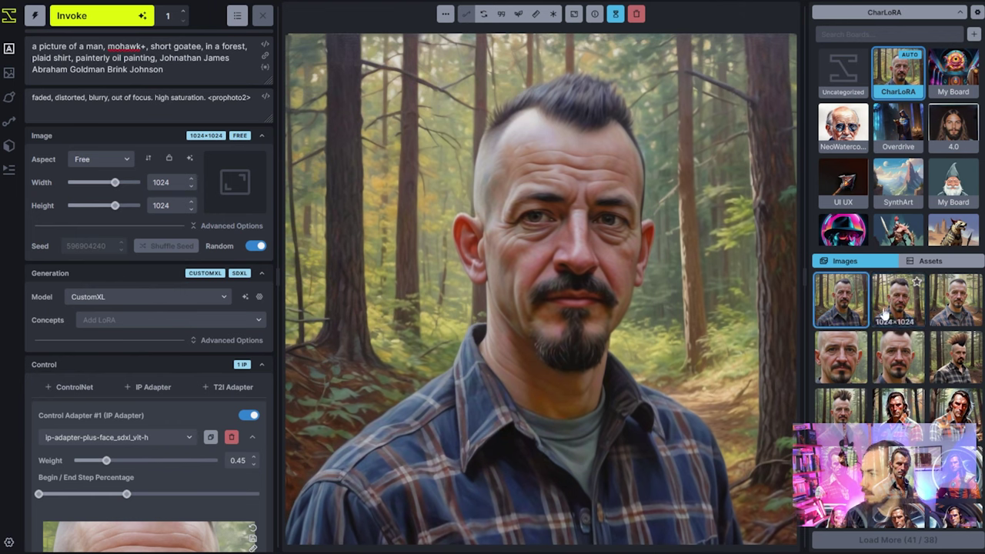
left_click(885, 310)
left_click(843, 310)
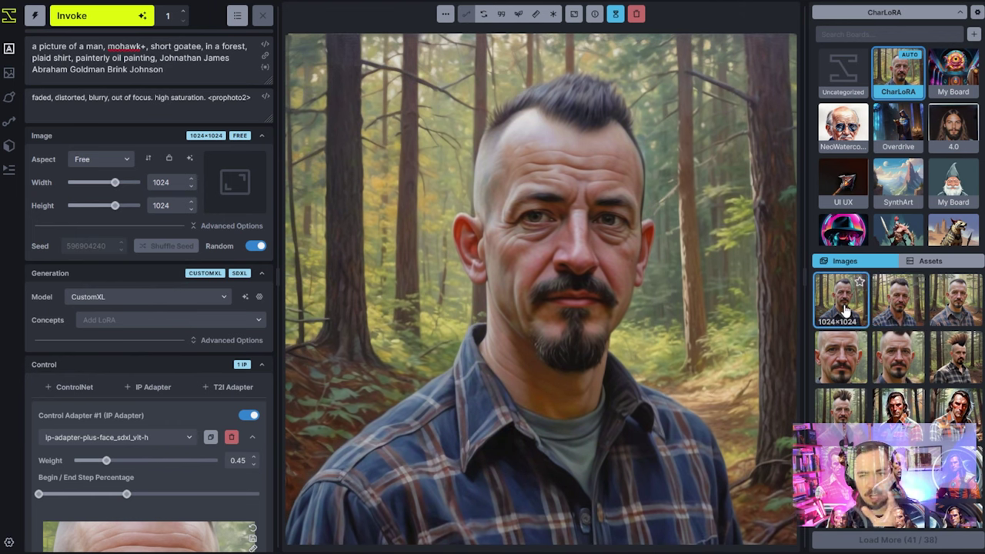
left_click(882, 309)
left_click(854, 309)
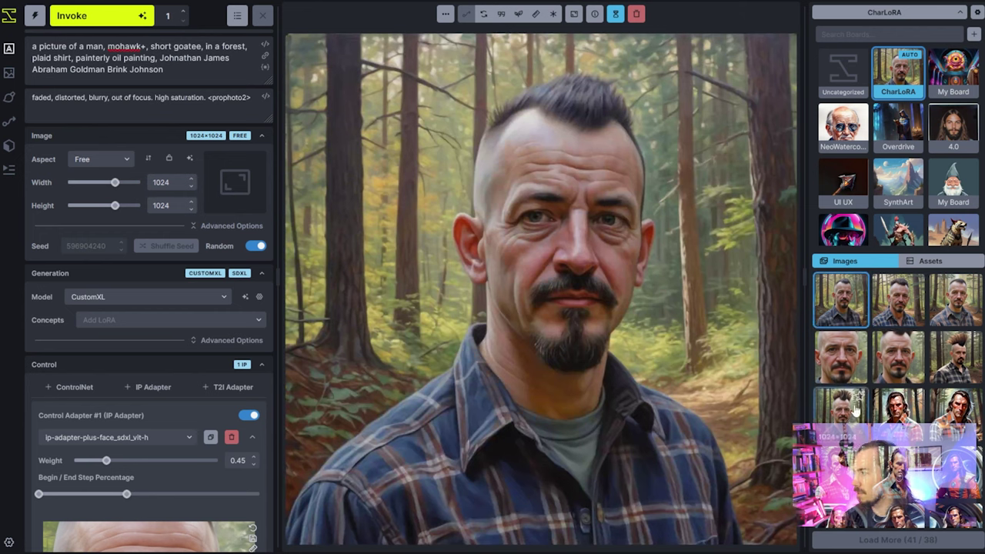
Step: Copy the positive prompt from the metadata of the earlier long-haired spaceship portrait in the gallery
scroll(855, 412, "down", 1)
left_click(911, 460)
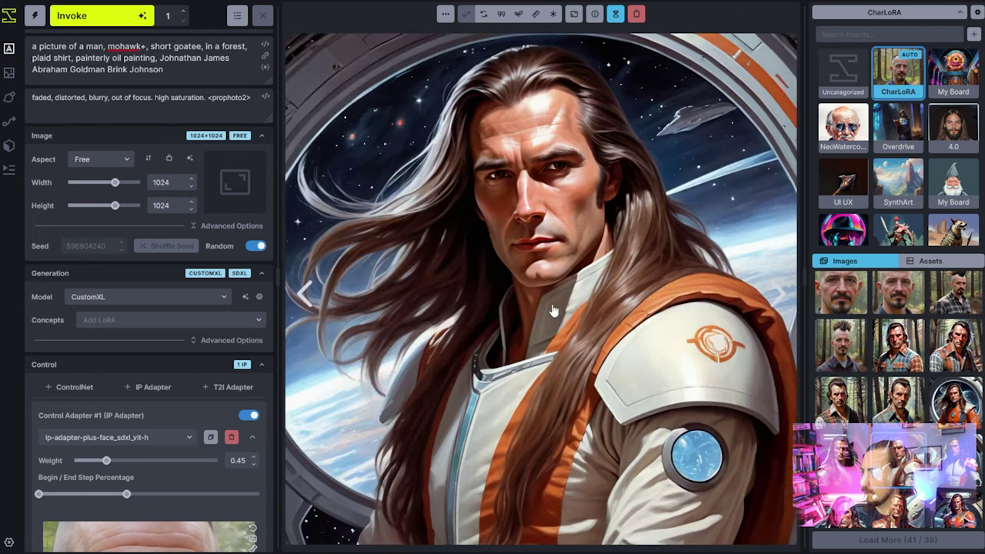
left_click(594, 14)
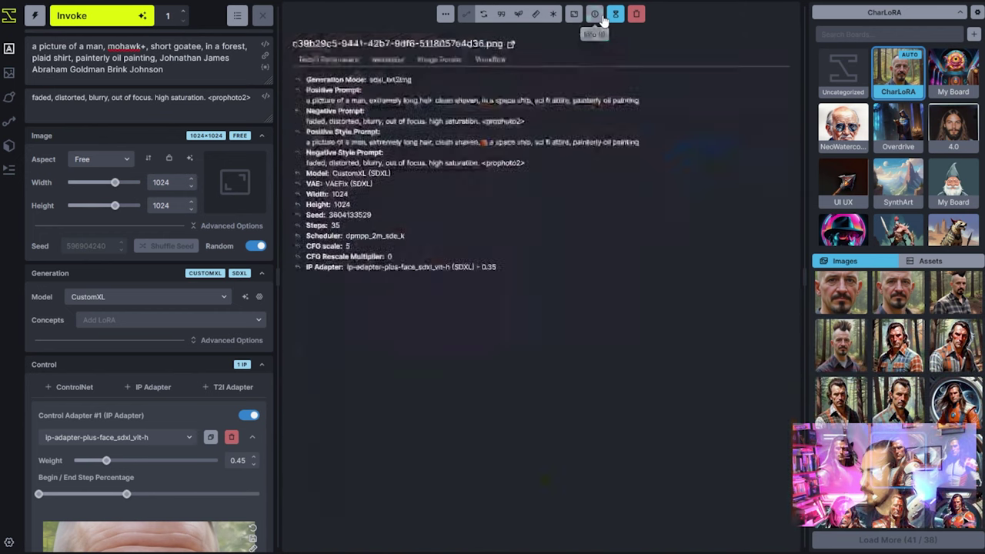
left_click_drag(307, 104, 649, 103)
key("ctrl+c")
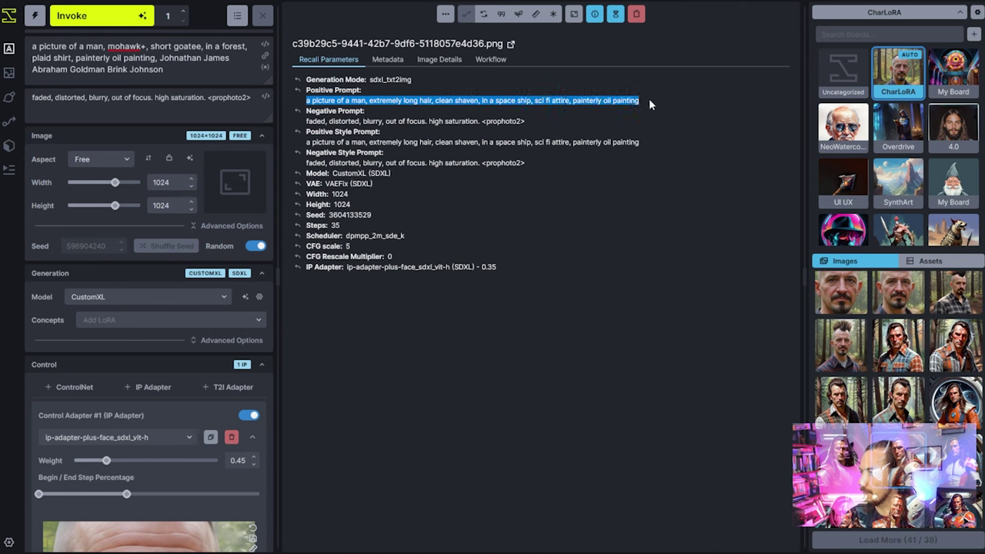
Step: Replace the forest description before the character's name with the copied spaceship prompt, close the metadata view and generate an image
left_click_drag(157, 59, 23, 43)
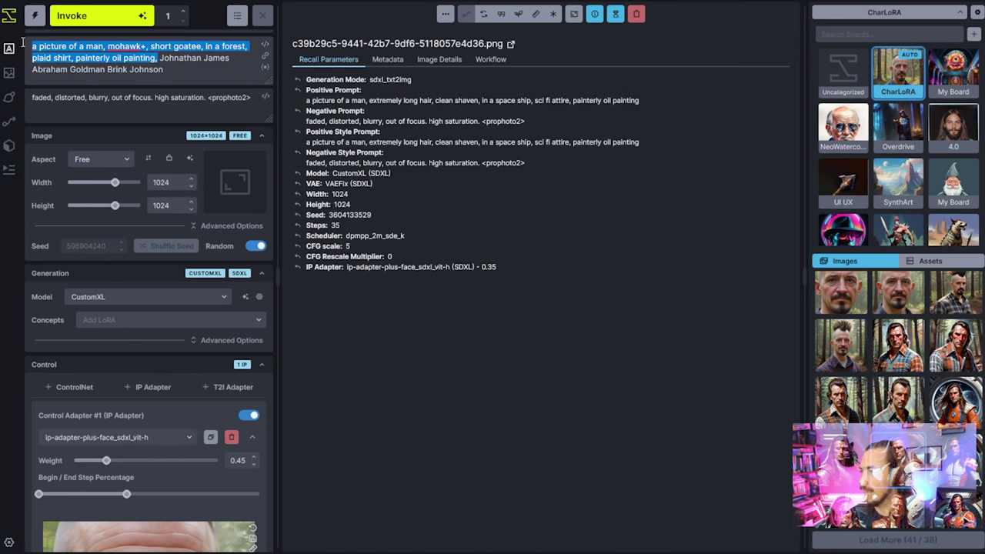
key("ctrl+v")
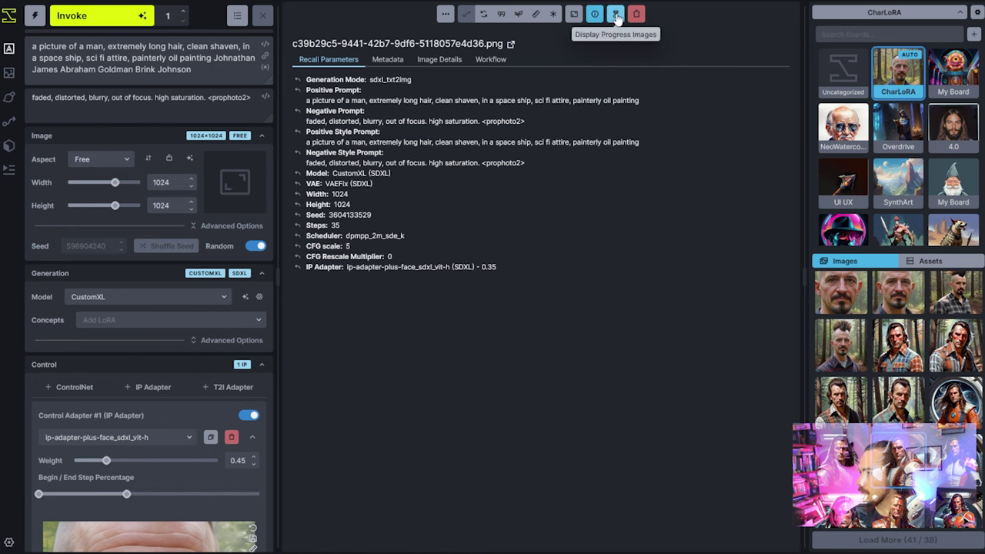
left_click(594, 14)
key("ctrl+Return")
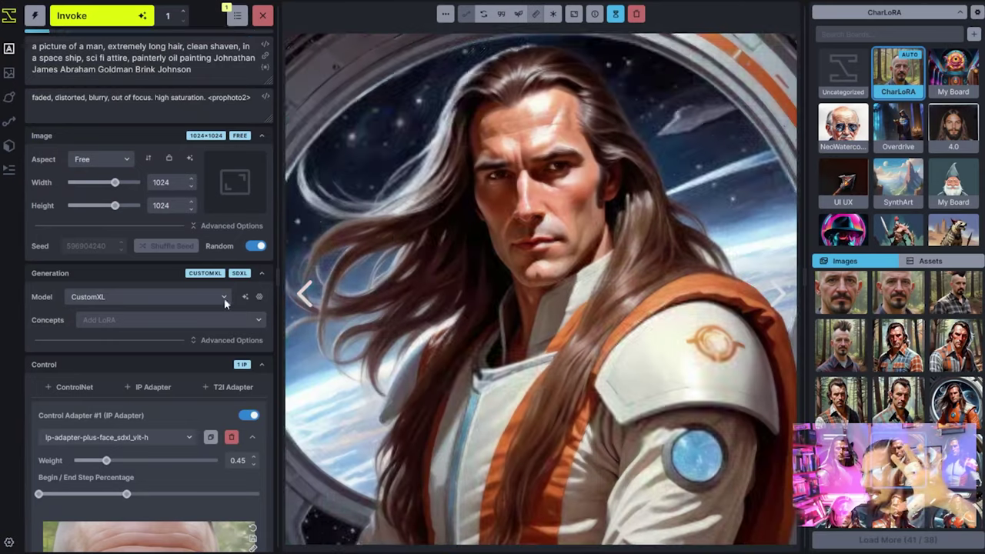
scroll(181, 290, "down", 3)
scroll(181, 286, "up", 3)
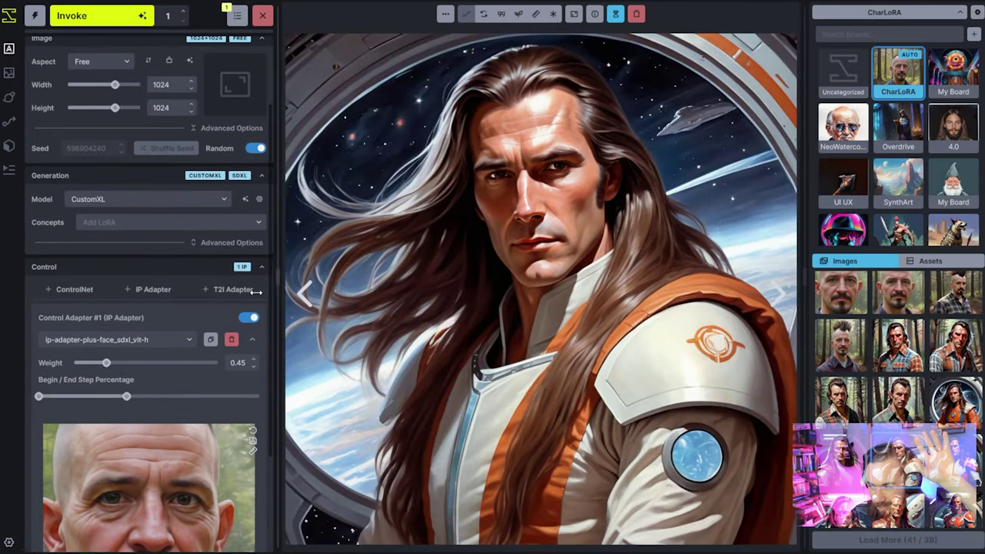
scroll(256, 299, "down", 2)
scroll(256, 298, "up", 3)
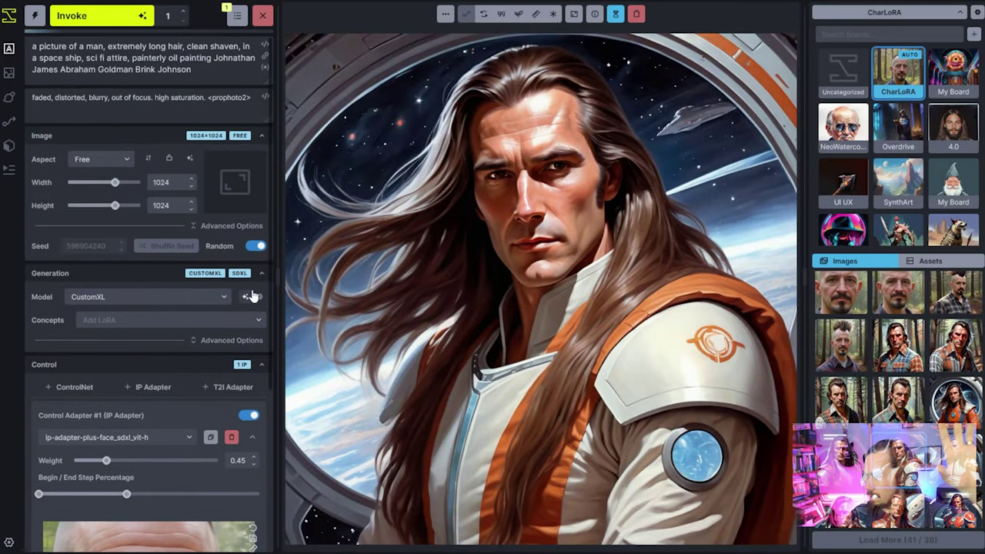
Step: Raise the IP Adapter's weight to 0.5 and generate another spaceship portrait
scroll(253, 297, "down", 3)
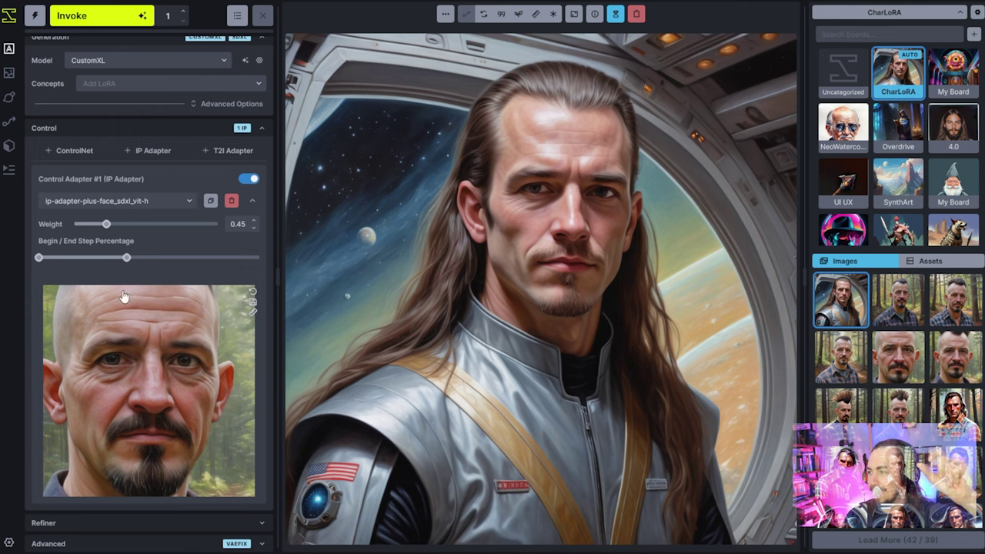
mouse_move(106, 226)
left_mouse_down()
mouse_move(118, 228)
mouse_move(112, 236)
left_mouse_up()
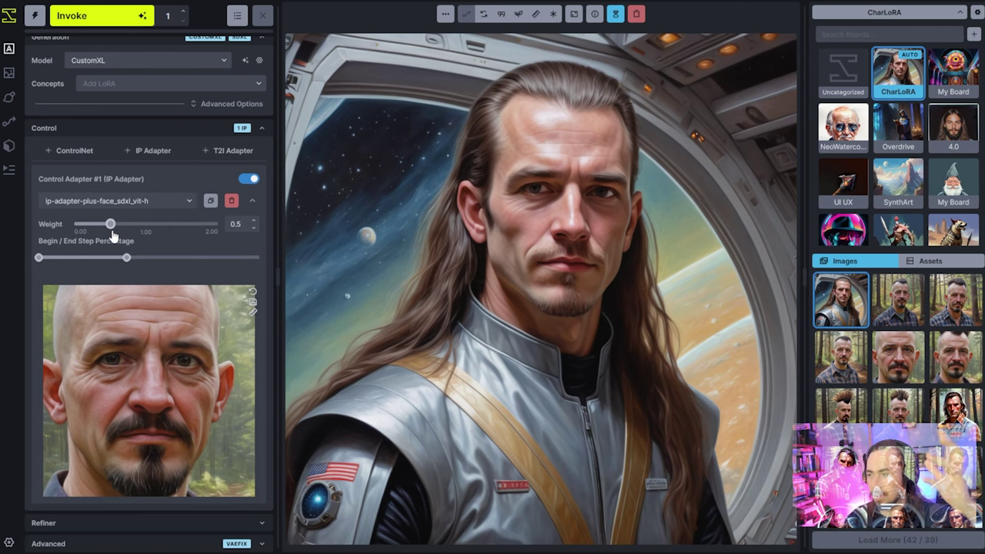
left_click(84, 16)
Step: Examine how the new portrait reflects the prompt's "clean shaven" phrase, the character's name and the face reference image
scroll(146, 231, "up", 5)
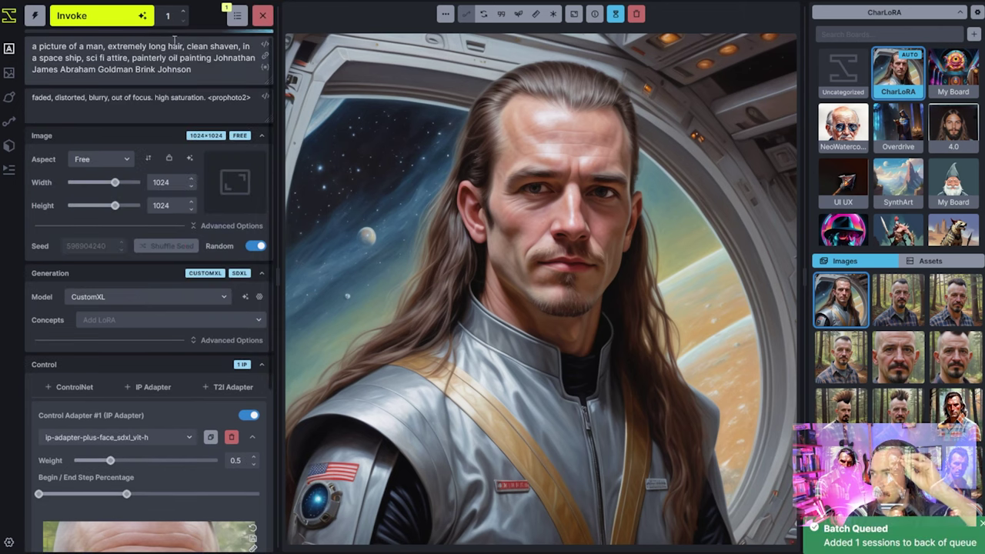
double_click(198, 46)
left_click_drag(204, 46, 239, 46)
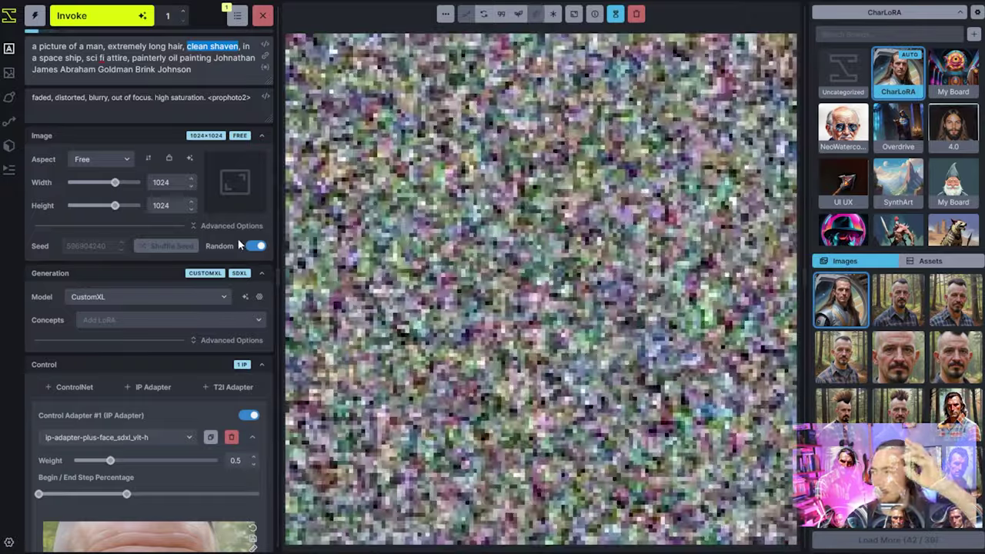
scroll(219, 254, "down", 4)
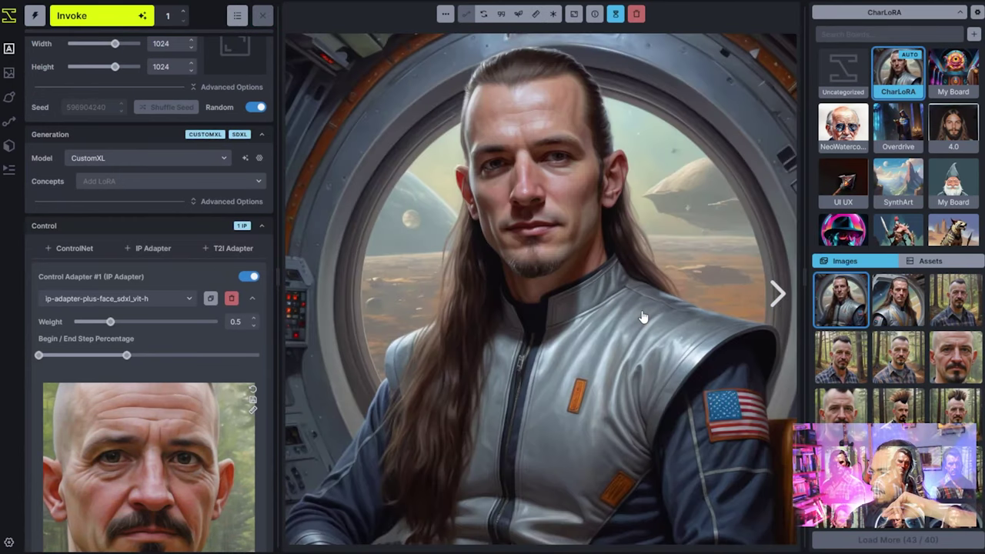
scroll(143, 391, "down", 2)
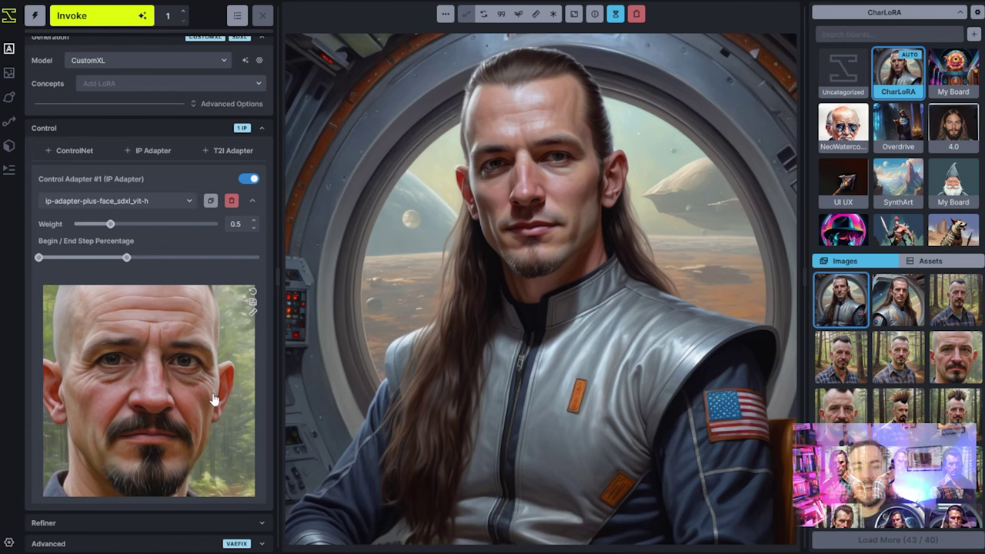
scroll(216, 307, "up", 5)
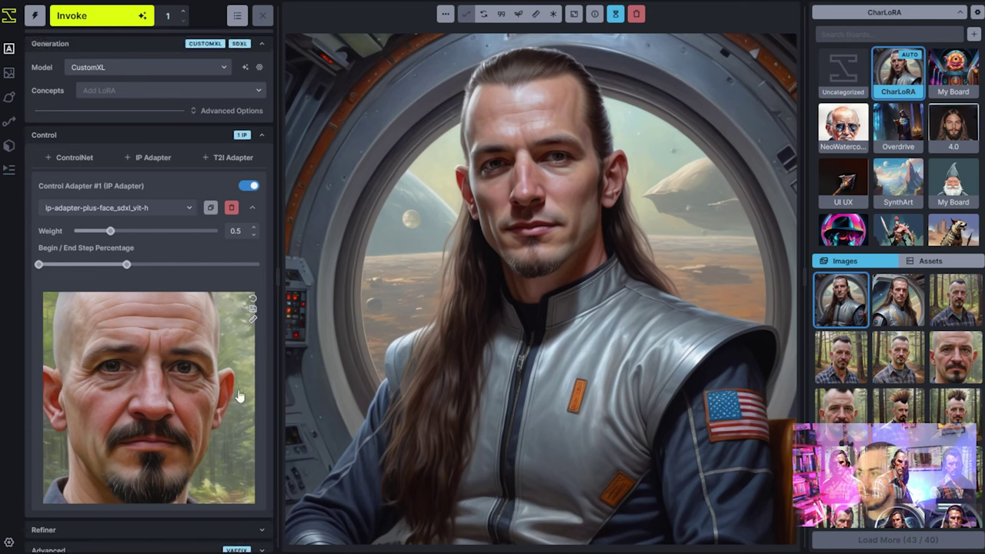
left_click_drag(193, 69, 213, 57)
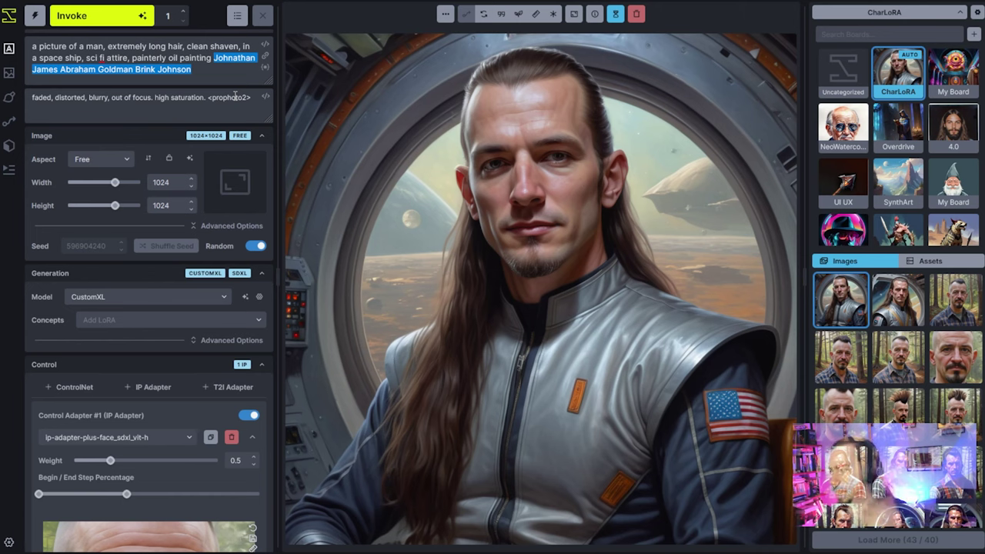
scroll(130, 407, "down", 3)
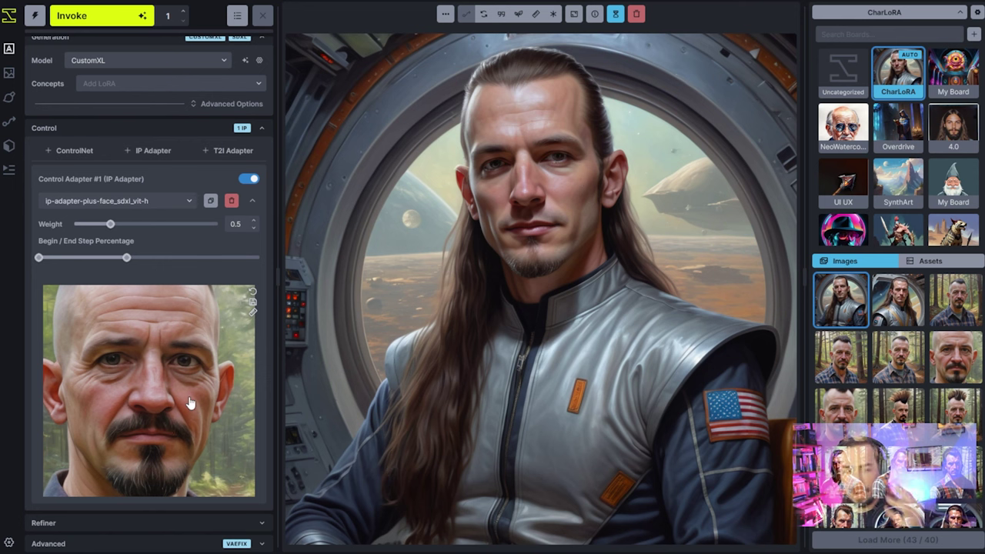
Step: Compare the two newest silver-suited spaceship portraits with each other and with an earlier portrait in the orange and white suit
left_click(898, 302)
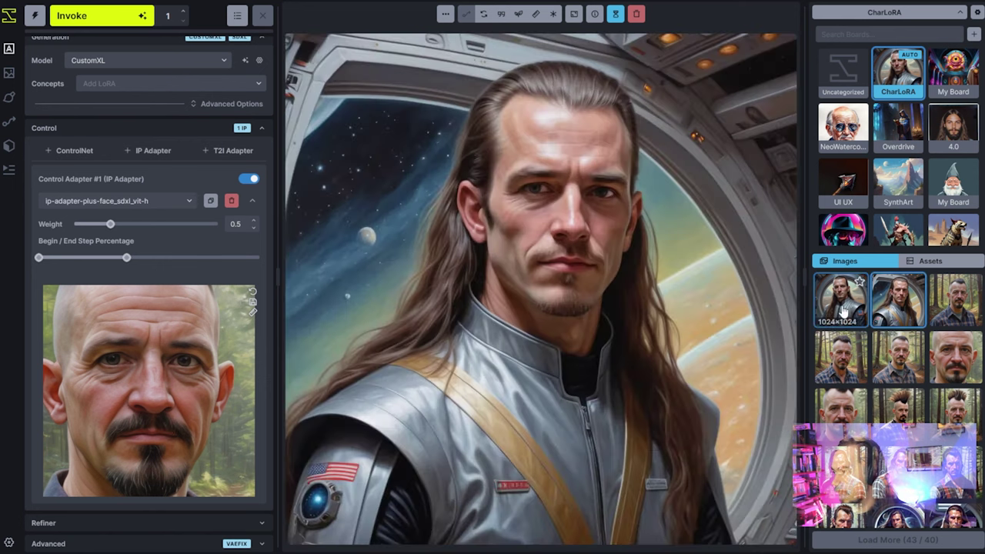
left_click(844, 310)
left_click(885, 316)
left_click(845, 310)
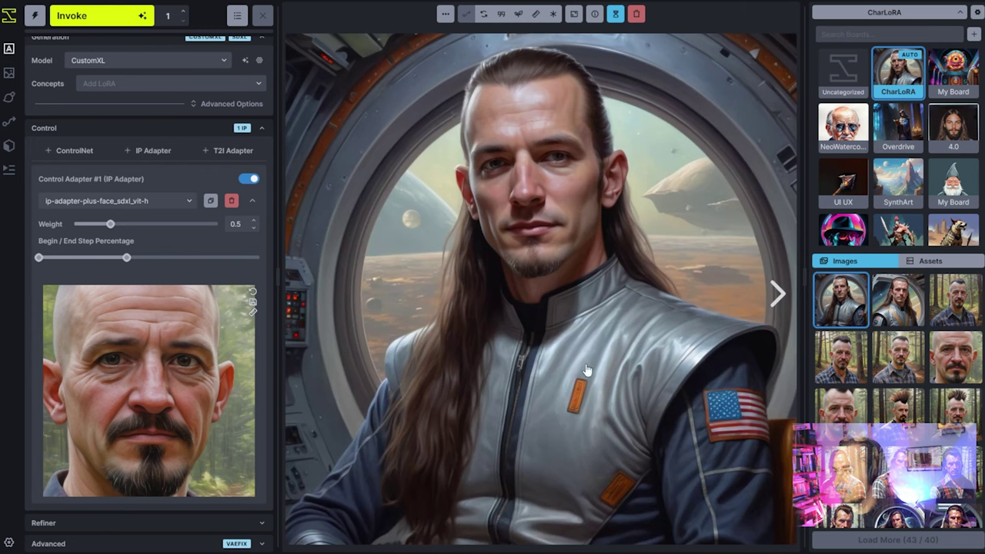
left_click(908, 320)
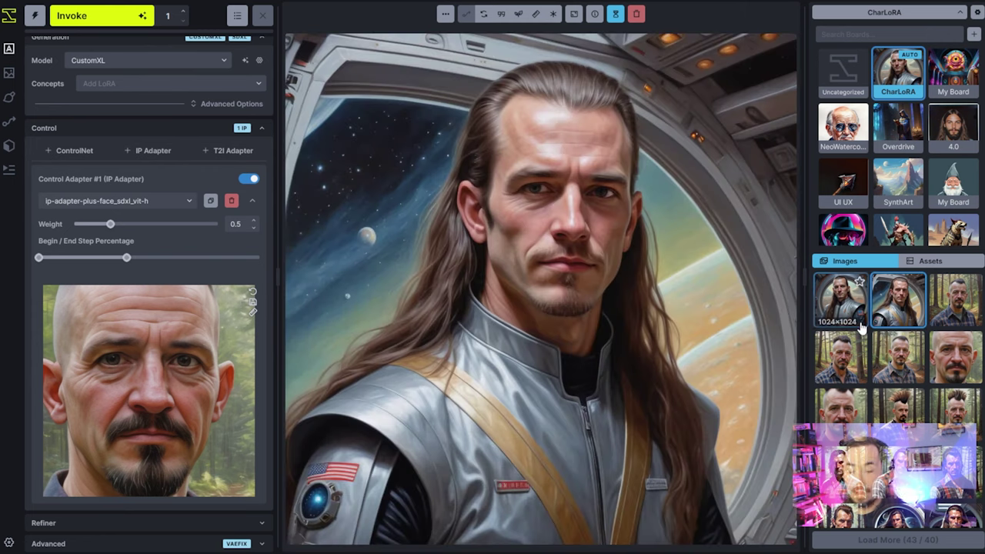
scroll(904, 322, "down", 5)
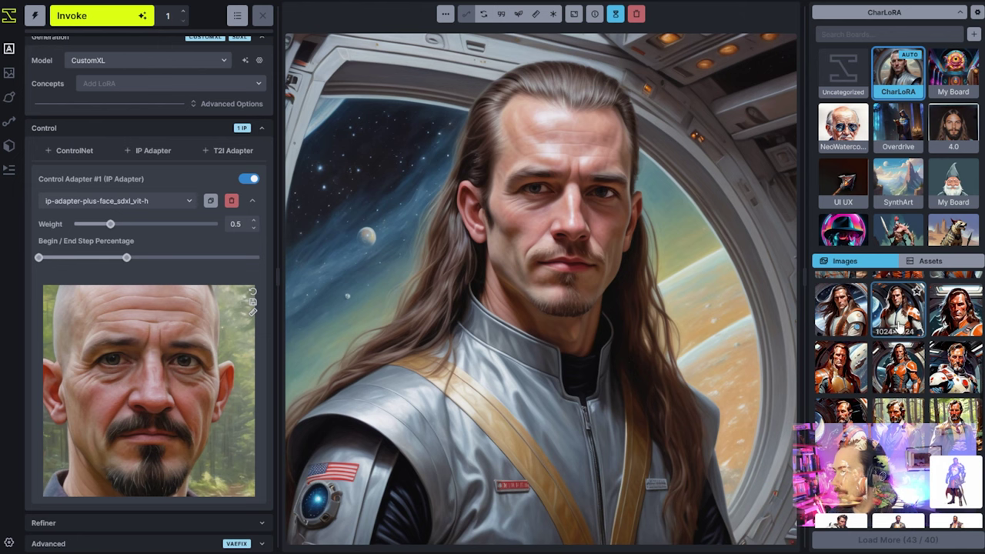
left_click(899, 323)
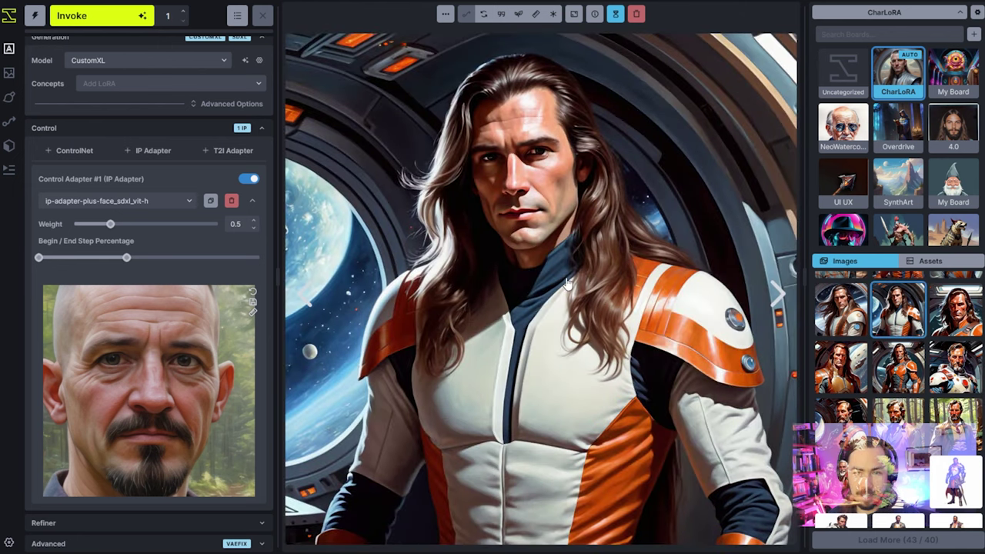
scroll(893, 323, "down", 3)
left_click(893, 308)
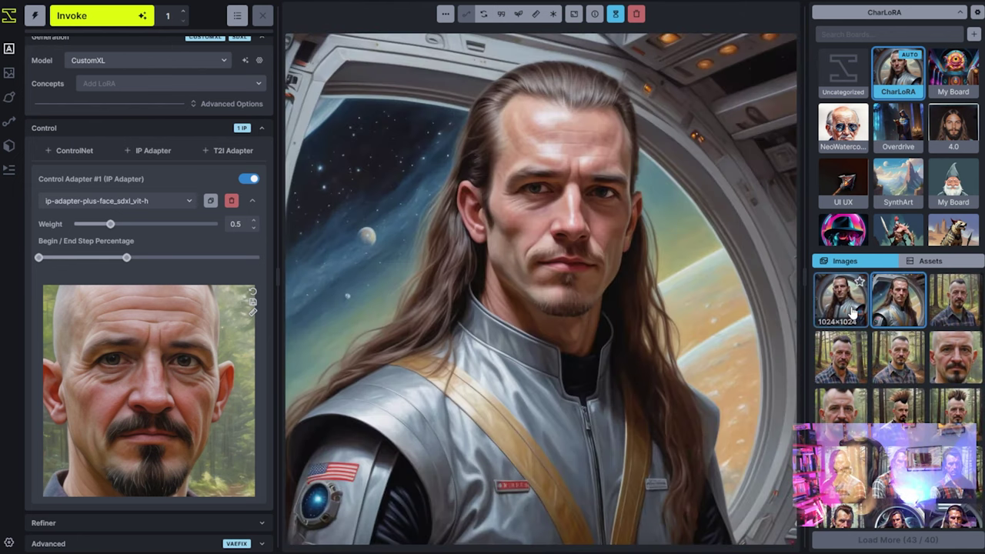
left_click(852, 310)
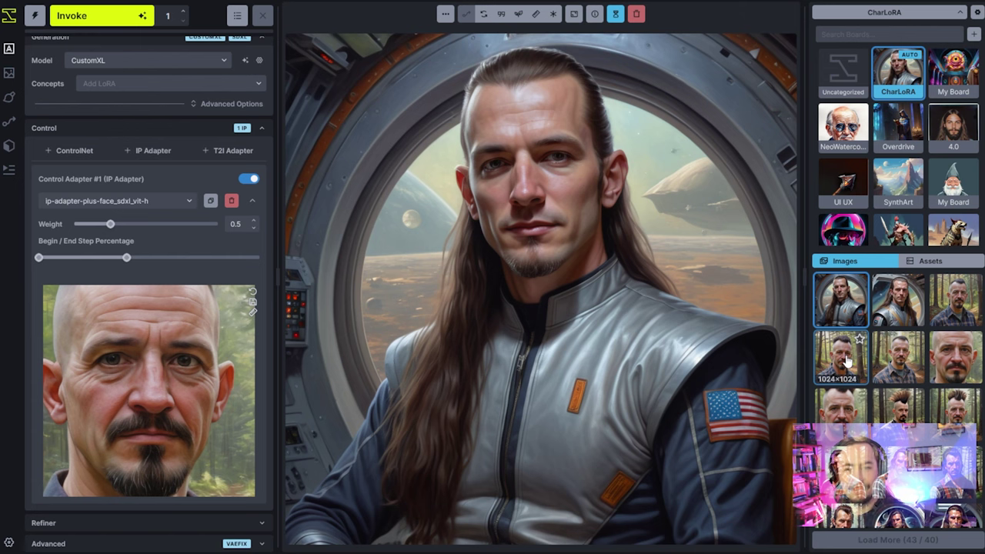
Step: Generate one more spaceship portrait with the current prompt, and replace "extremely long hair" in the positive prompt with "pompadour"
scroll(210, 184, "up", 5)
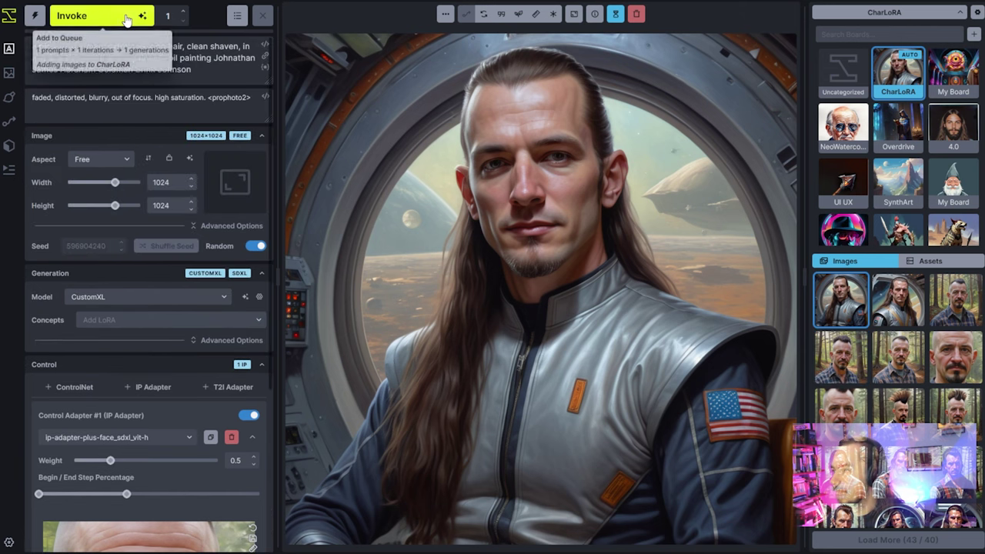
left_click(72, 15)
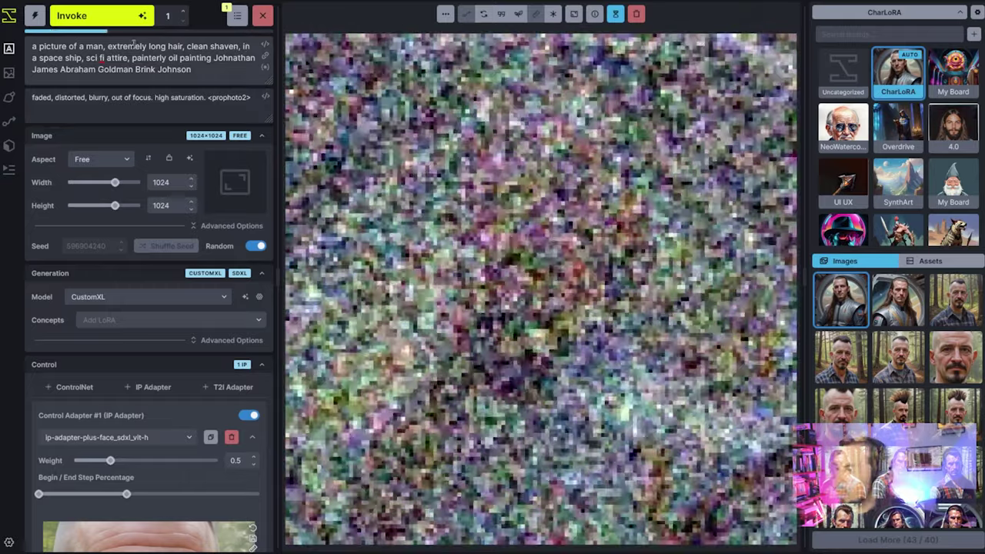
left_click_drag(108, 46, 183, 46)
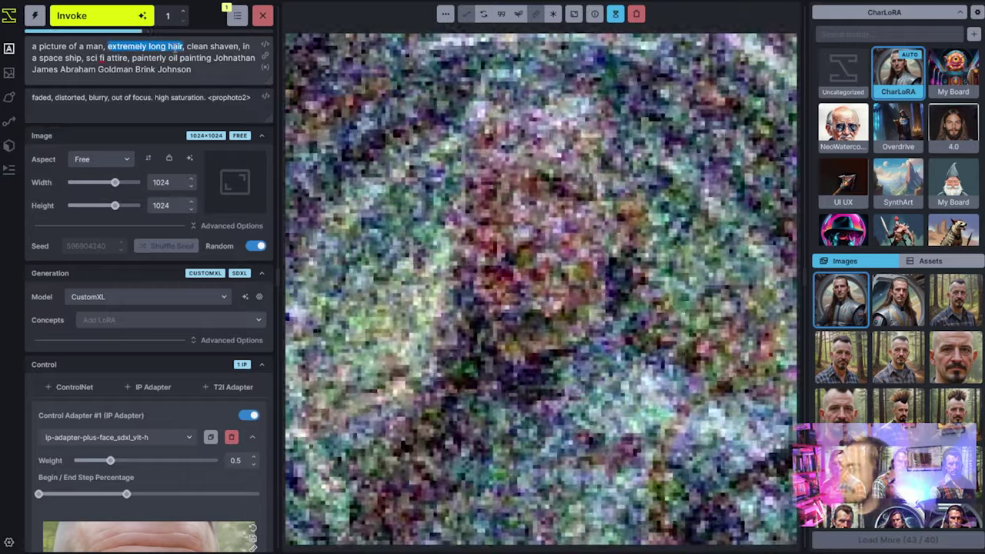
type("pompa")
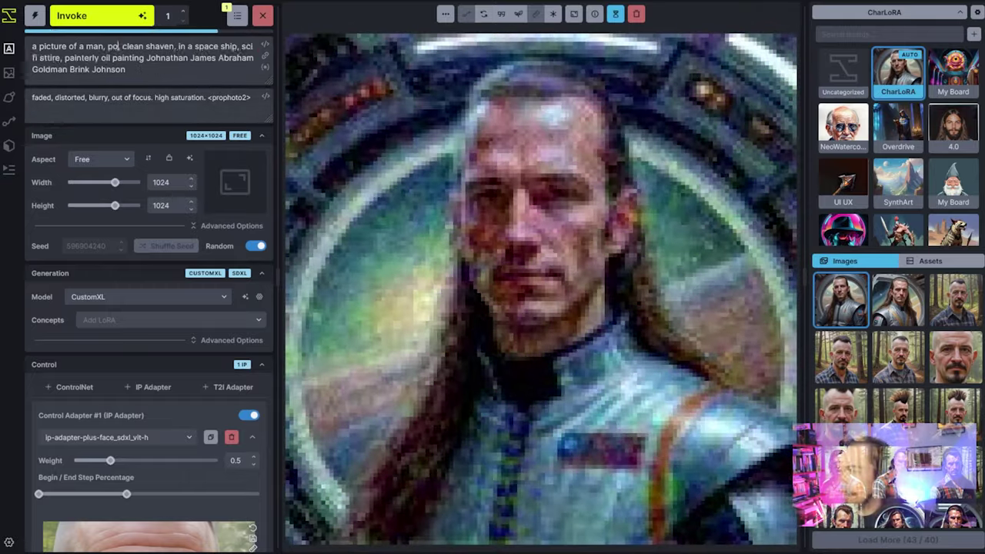
type("dour,")
Step: Replace "clean shaven" with "goatee" and "space ship" with "dive bar" in the positive prompt
key("ctrl+shift+Right")
key("ctrl+shift+Right")
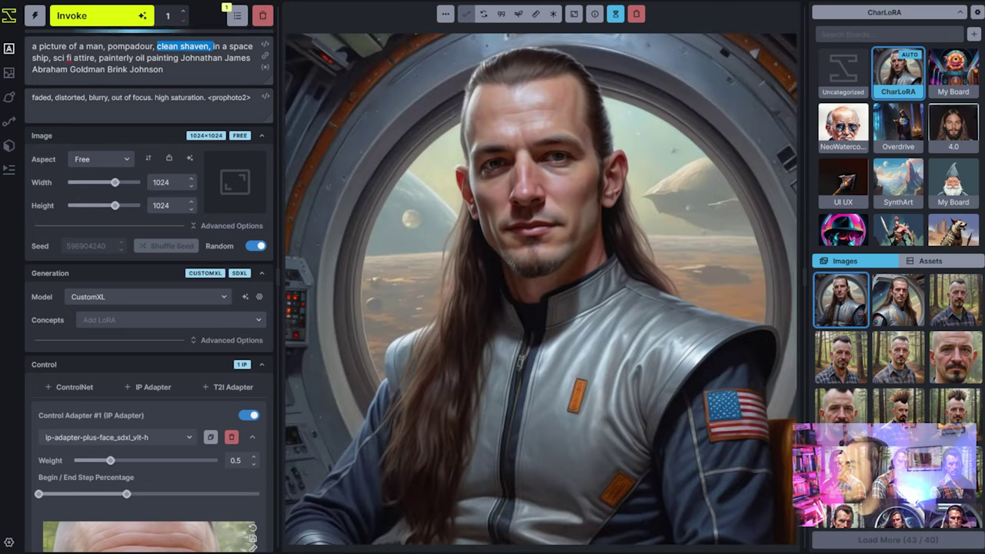
type("goatee,")
key("ctrl+Return")
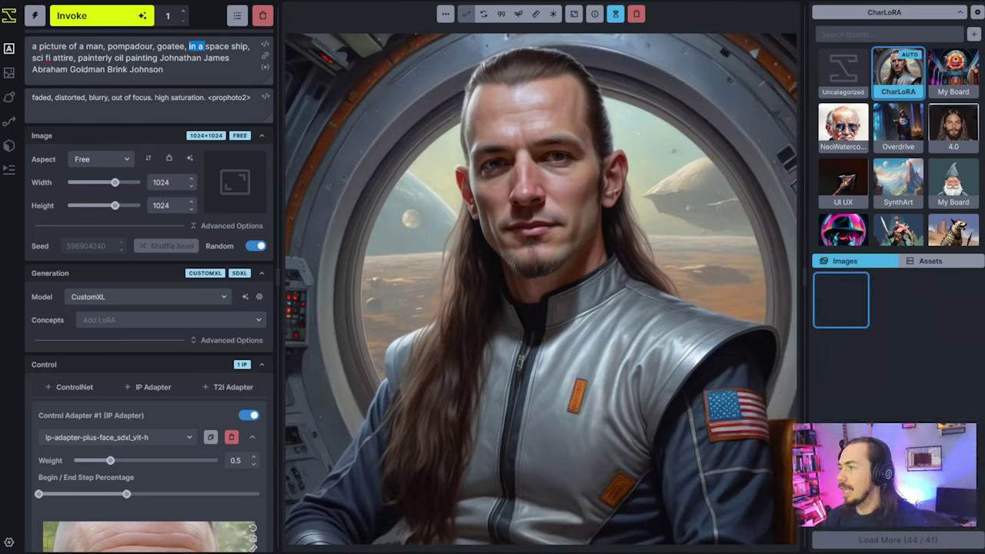
key("ctrl+shift+Right")
key("ctrl+shift+Right")
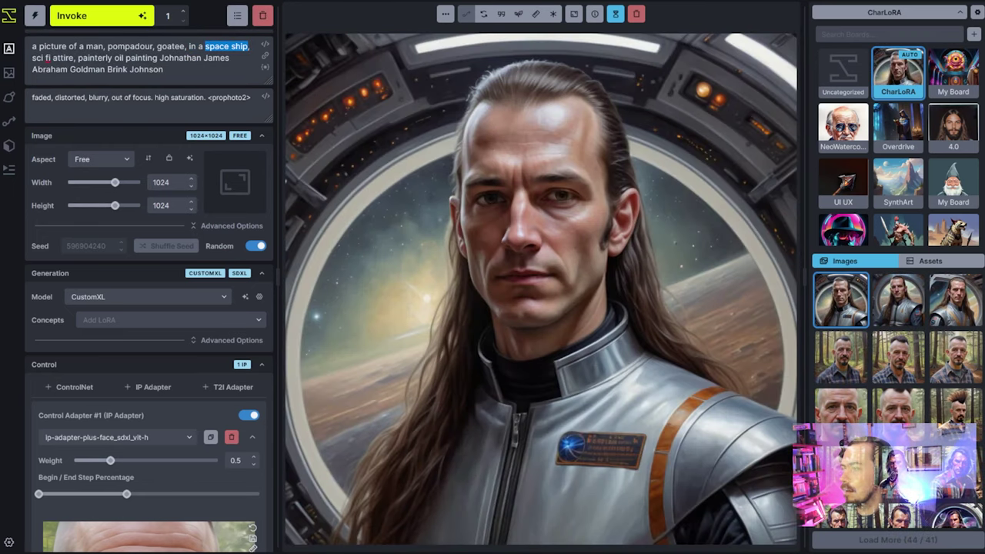
type("dive bar,")
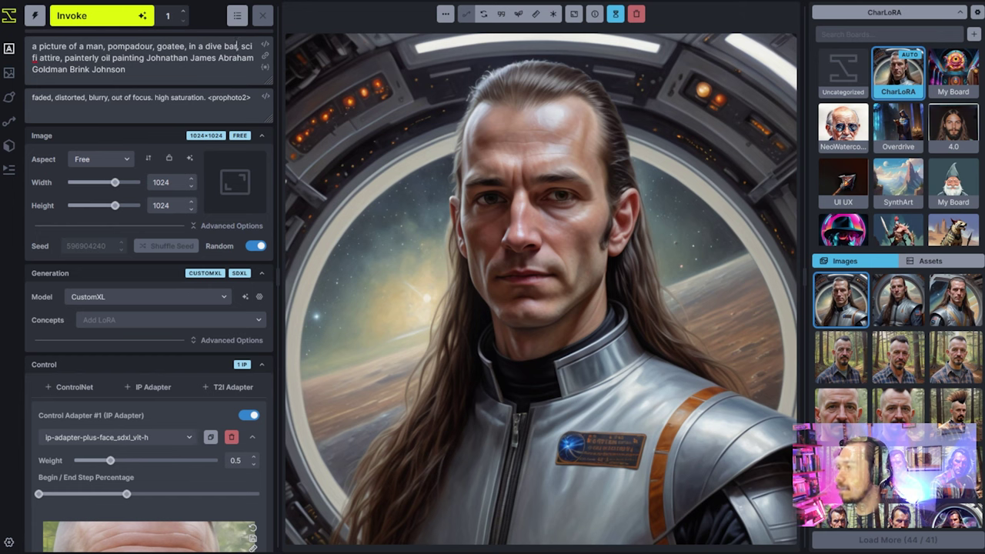
Step: Replace "sci fi attire" with "black leather jacket" in the positive prompt and generate an image
key("ctrl+shift+Right")
key("ctrl+shift+Right")
key("ctrl+shift+Right")
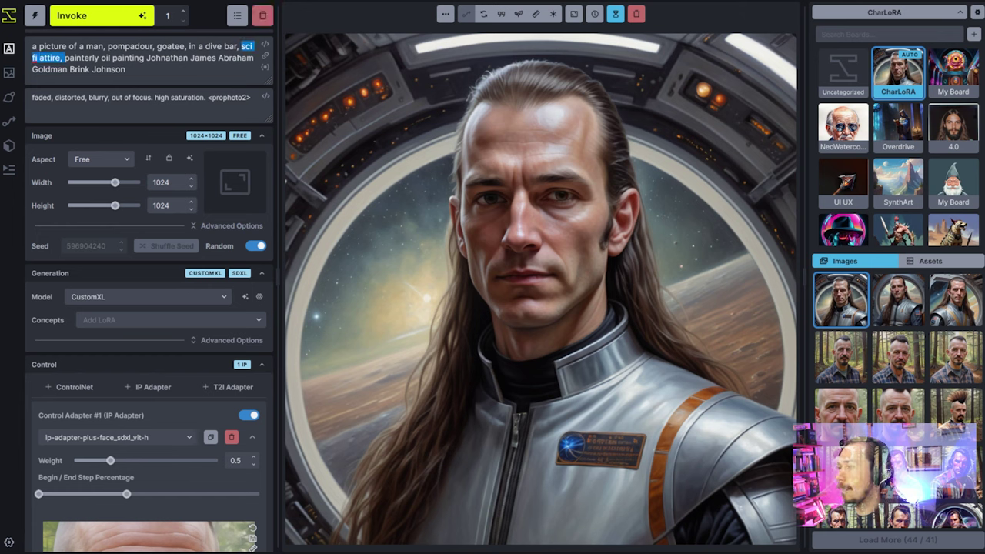
key("BackSpace")
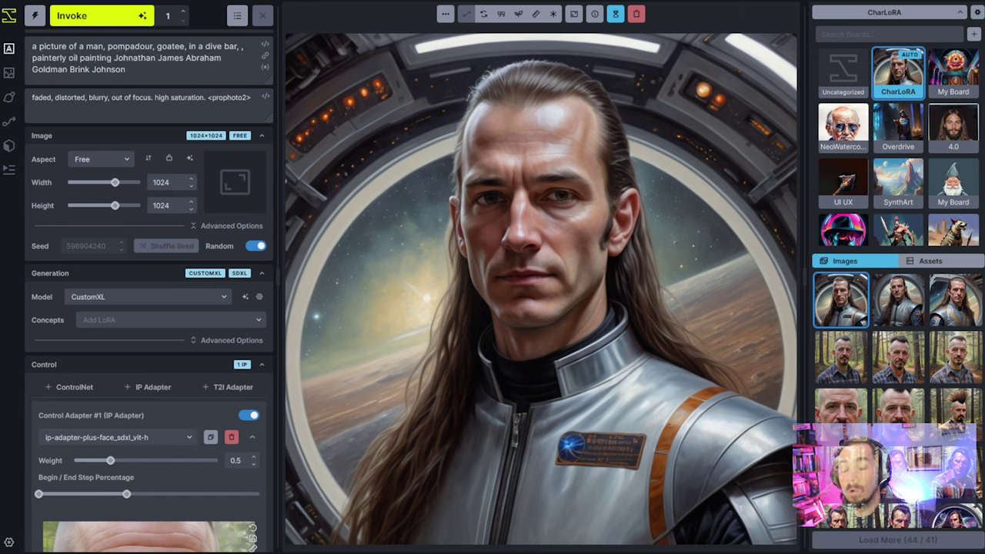
type("black leather jacke")
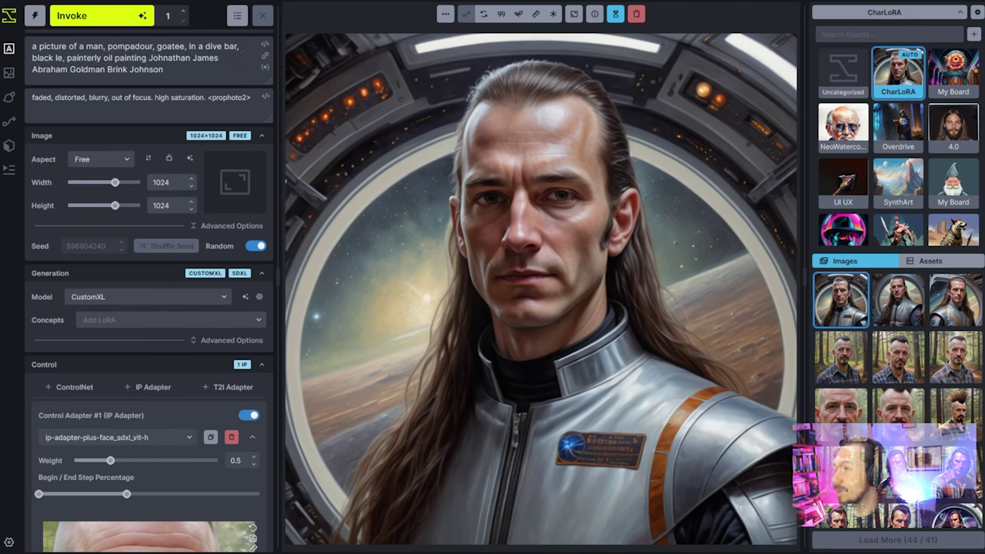
type("t")
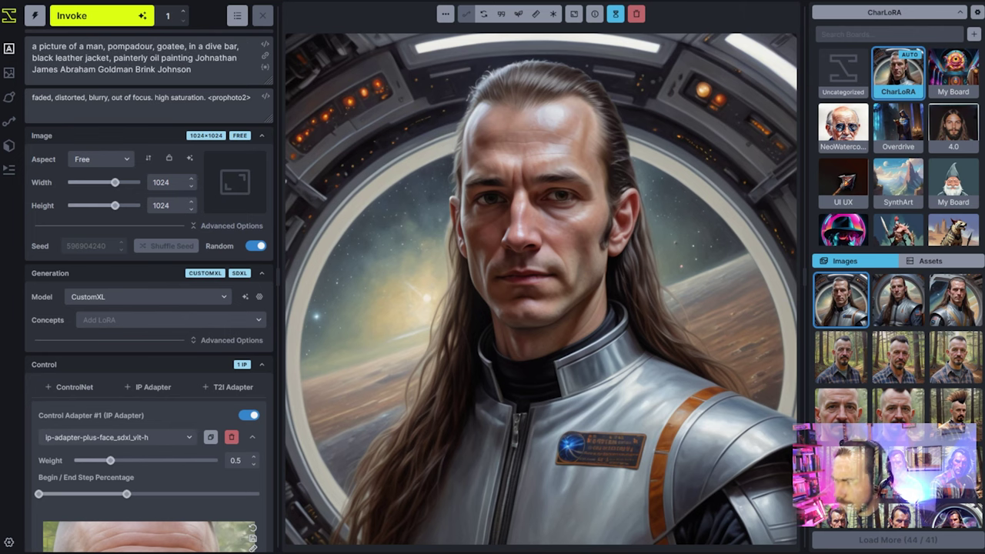
key("ctrl+Return")
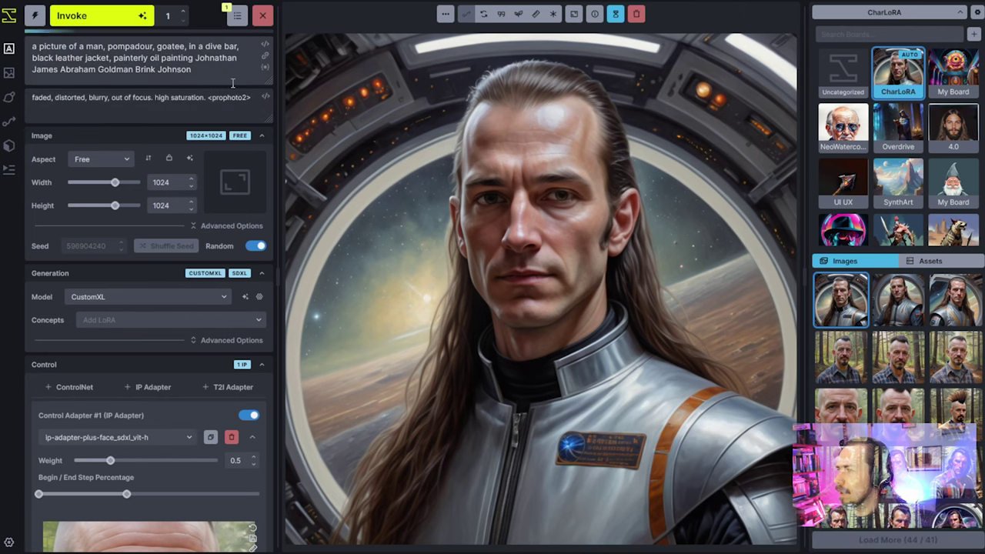
Step: Emphasize "pompadour" in the positive prompt with a "+" and generate two more dive bar portraits, one at a time
scroll(250, 84, "down", 3)
scroll(197, 410, "up", 5)
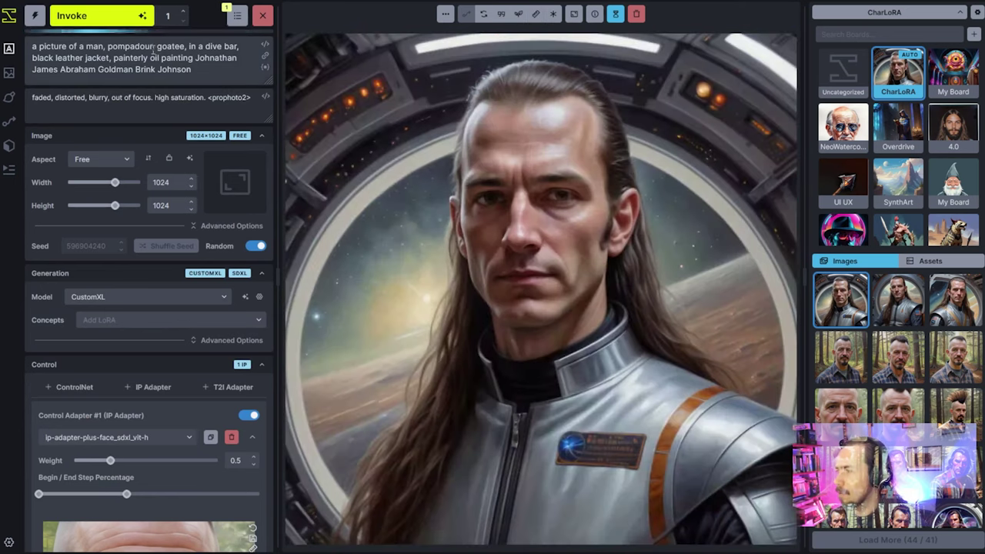
left_click(153, 49)
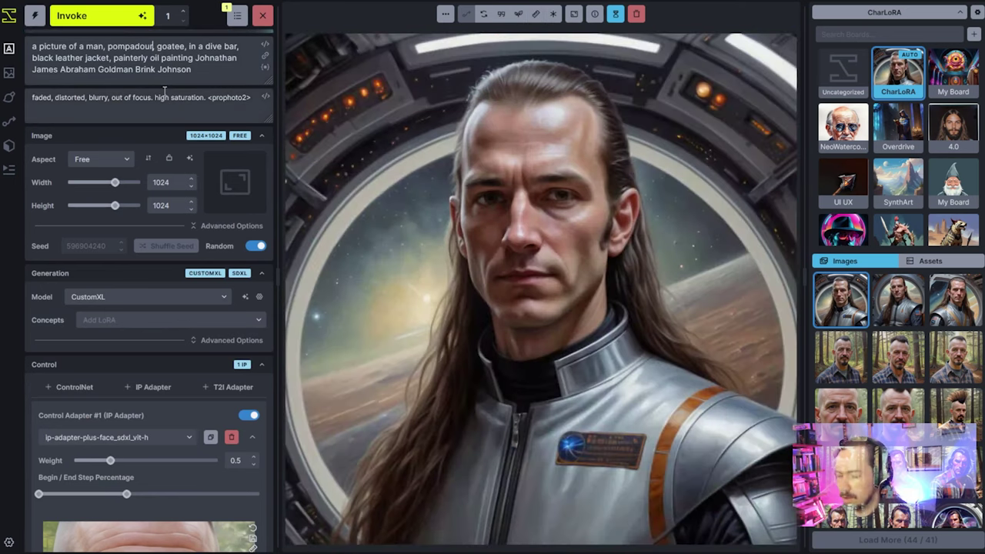
type("+")
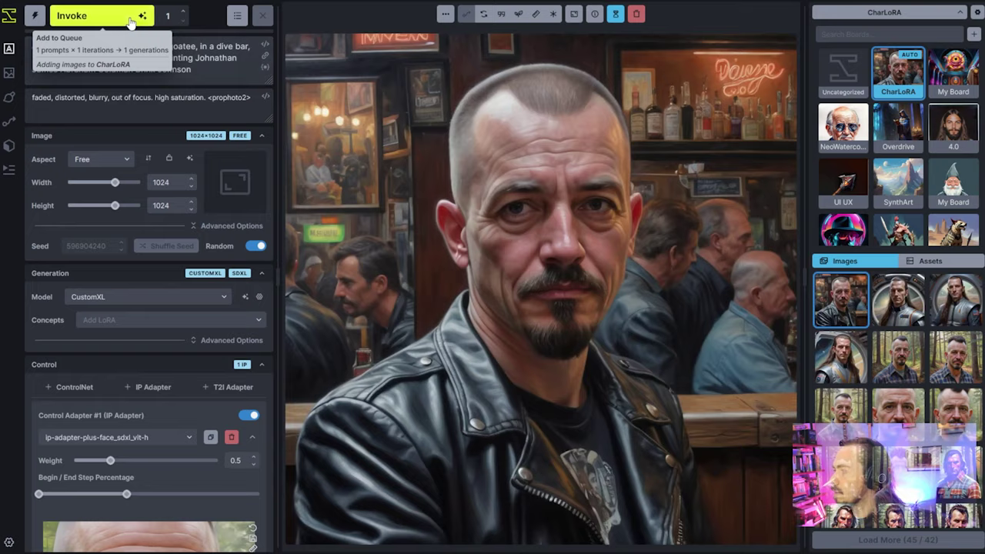
left_click(131, 20)
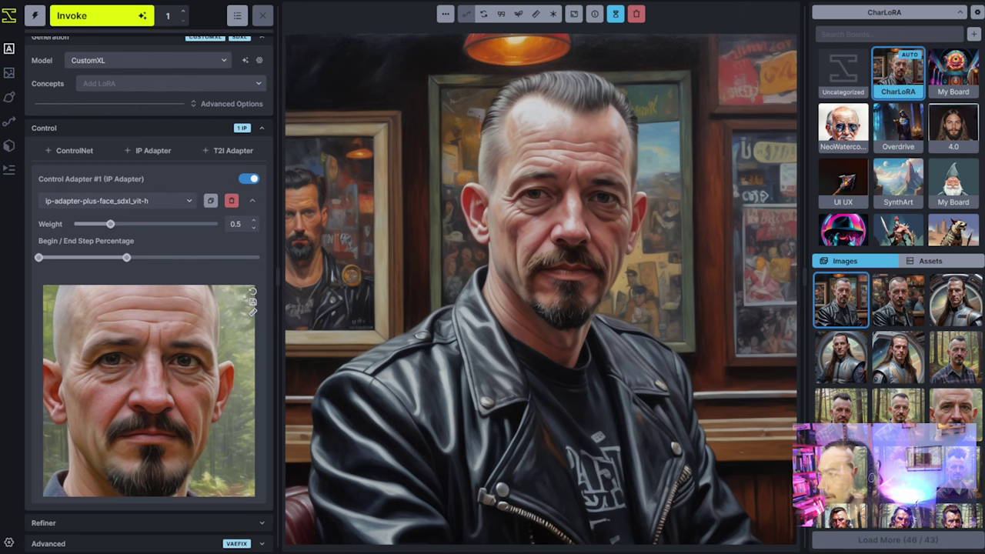
left_click(101, 15)
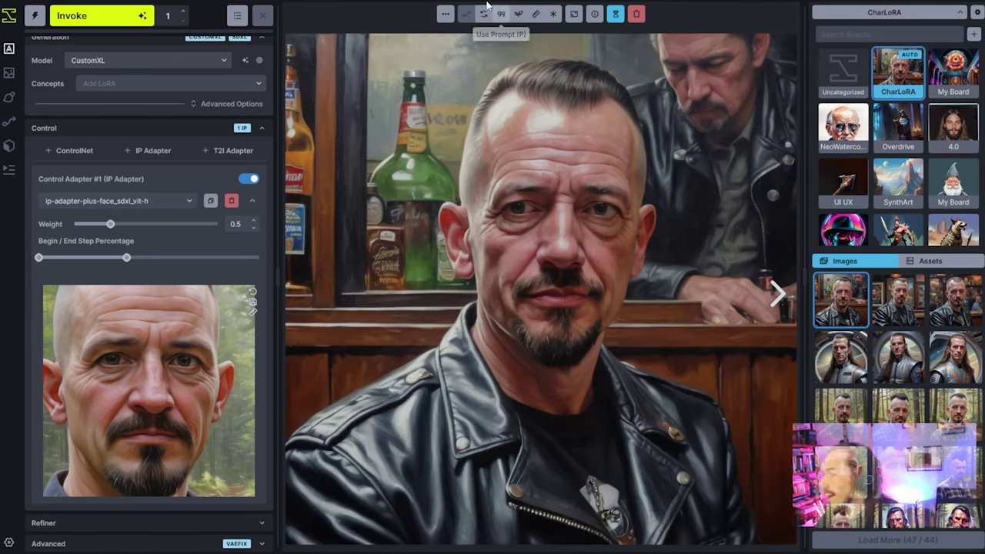
Step: Send the newest dive bar portrait to the Unified Canvas
left_click(445, 14)
left_click(497, 180)
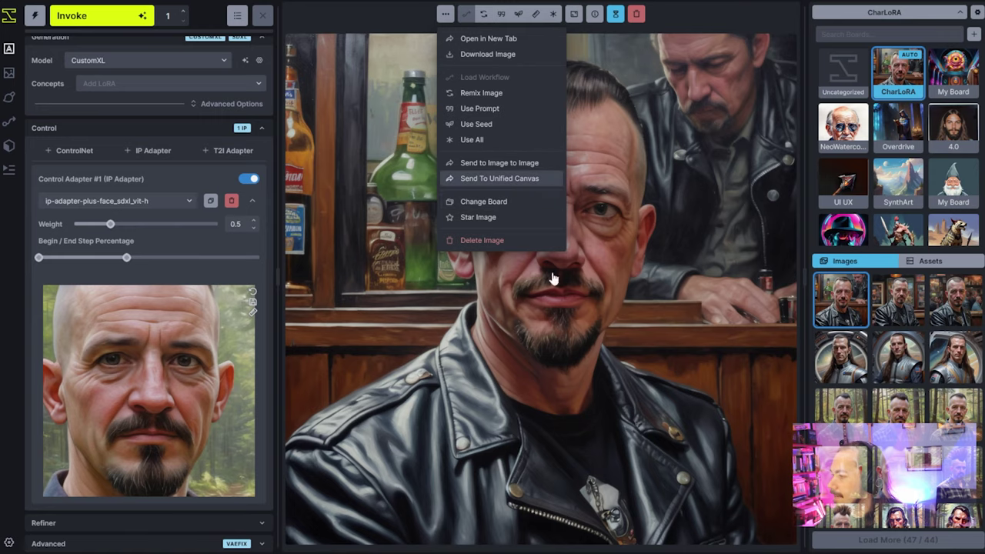
Step: Shrink the bounding box to 640×704 around the man's head and mask his face
left_click_drag(784, 531, 692, 441)
key("b")
mouse_move(573, 304)
left_mouse_down()
mouse_move(554, 284)
mouse_move(568, 327)
mouse_move(523, 281)
mouse_move(569, 236)
mouse_move(531, 231)
left_mouse_up()
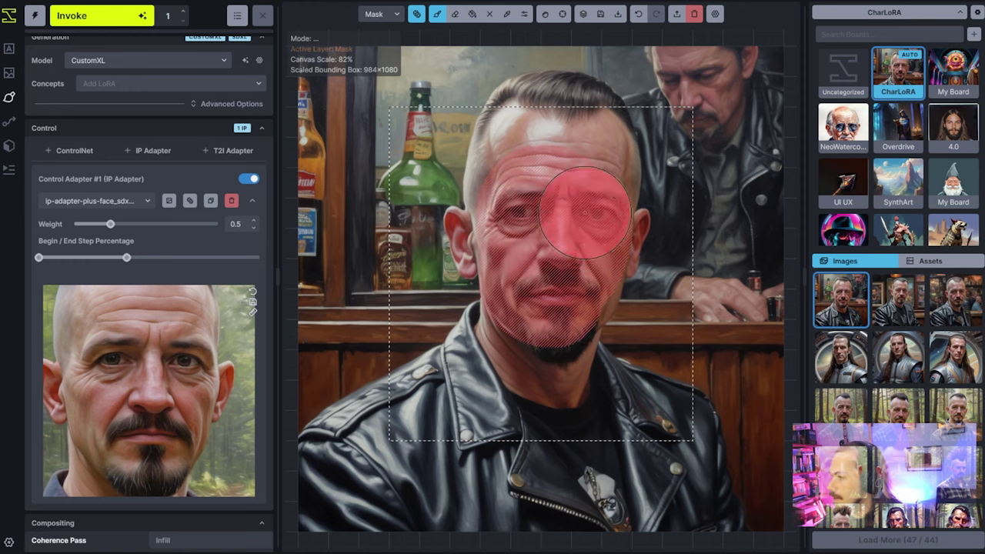
Step: Set the denoising strength to 0.45 and inpaint the masked face
scroll(70, 253, "up", 5)
left_click_drag(150, 276, 155, 274)
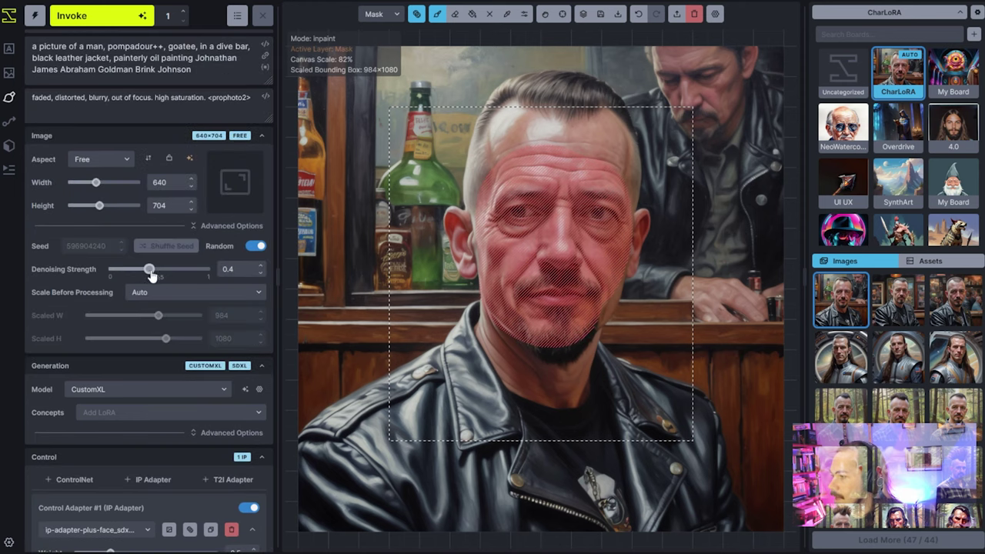
left_click(128, 17)
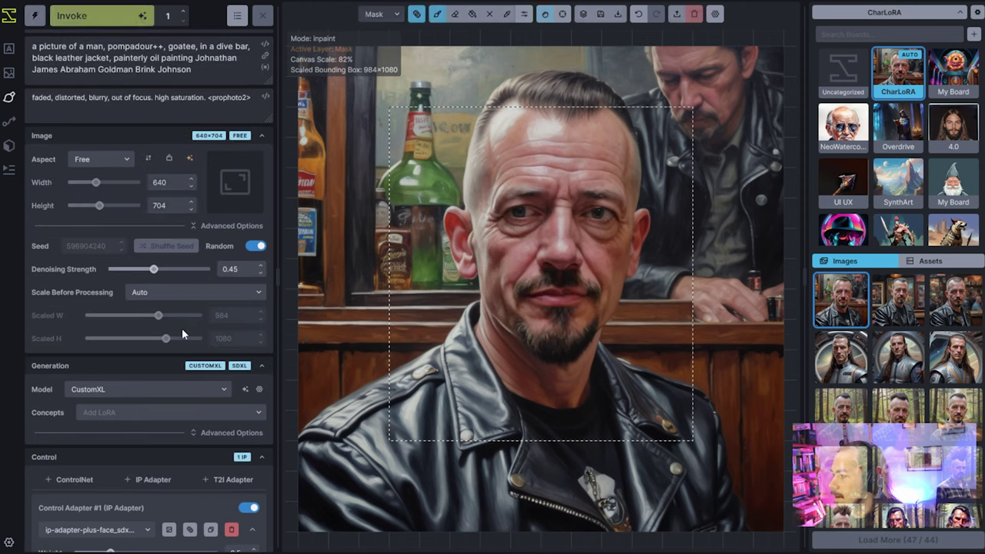
Step: Raise the face IP Adapter weight to 0.65 and queue another inpaint of the masked face
scroll(182, 339, "down", 5)
scroll(183, 357, "up", 2)
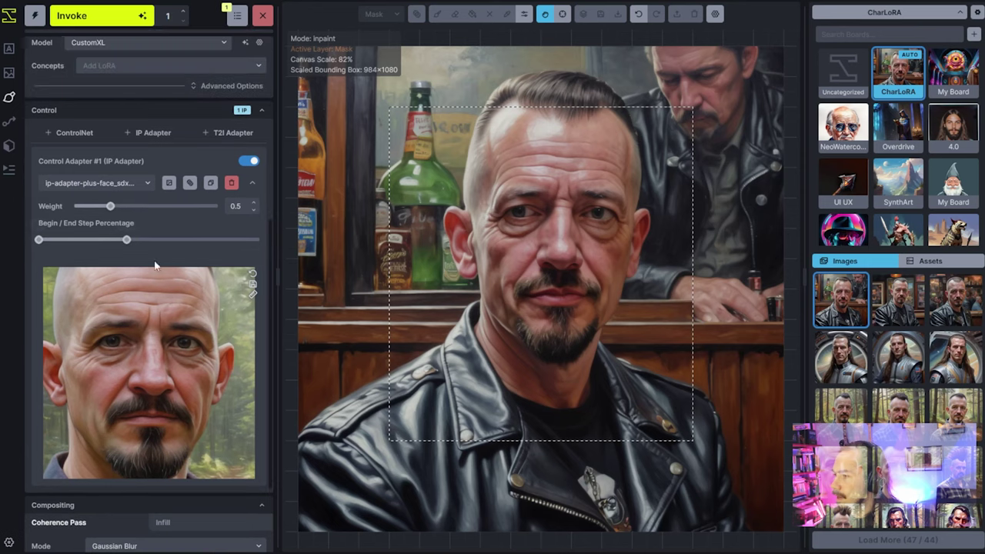
left_click_drag(112, 207, 122, 208)
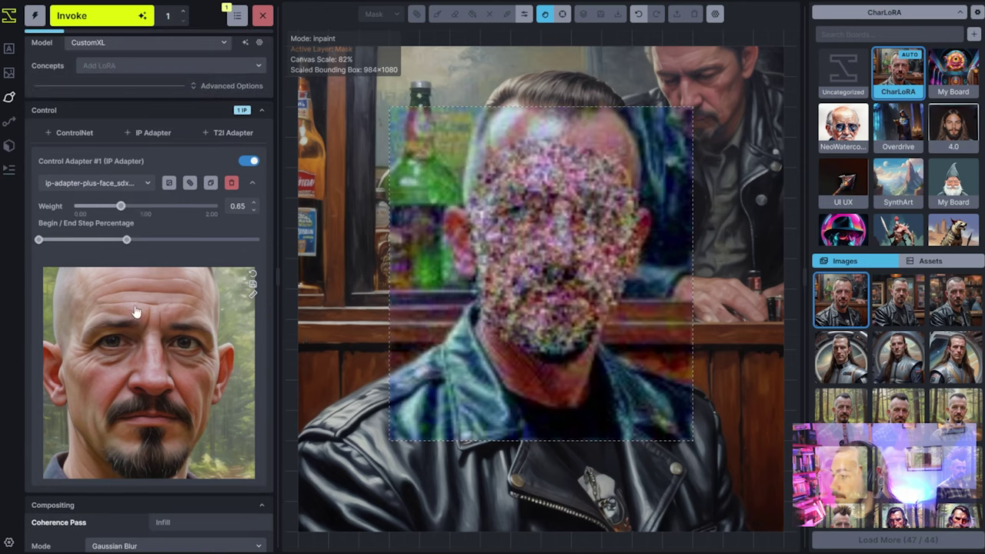
scroll(128, 357, "up", 4)
scroll(144, 392, "down", 4)
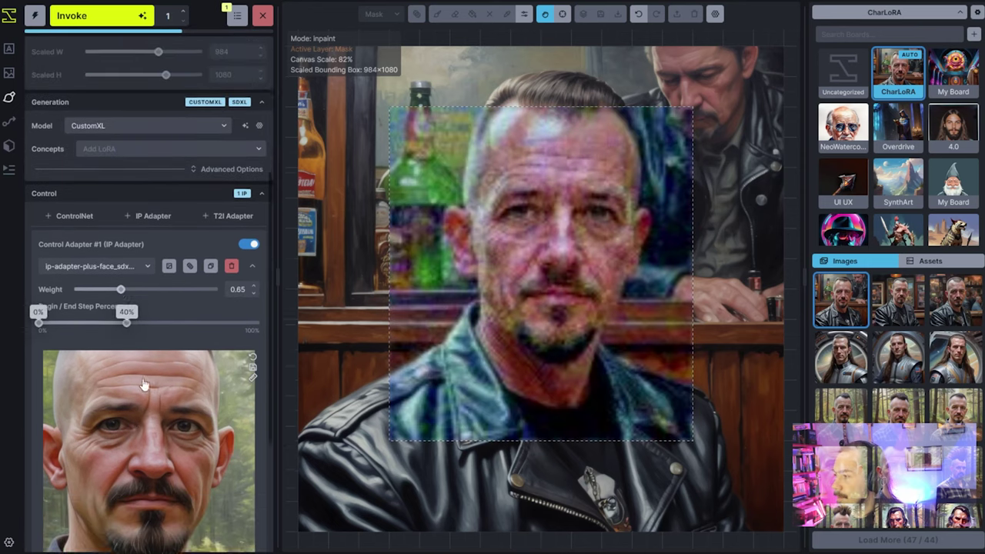
left_click(114, 15)
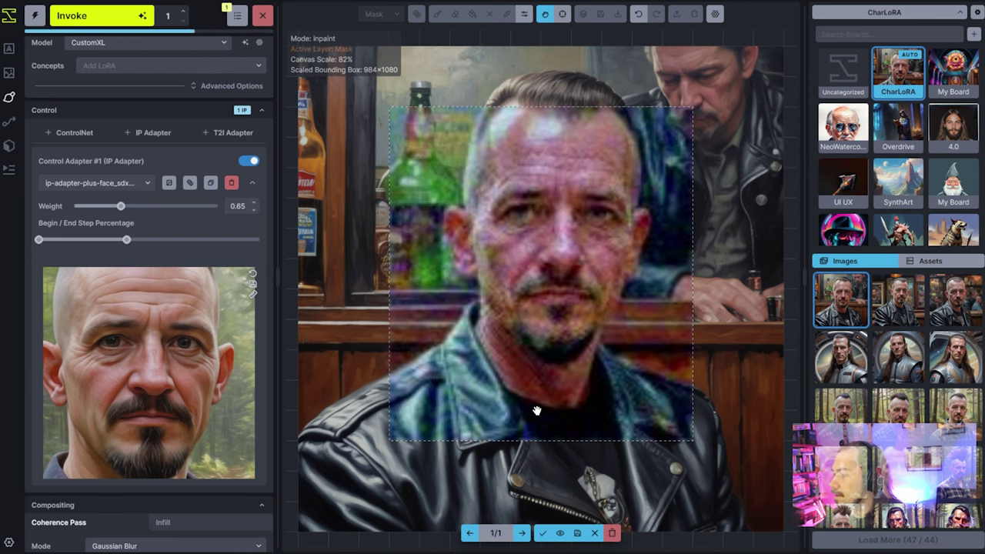
Step: Accept the second inpainted face, expand the bounding box to the full 1024×1024 portrait, and save the canvas to the gallery
scroll(536, 409, "down", 3)
left_click_drag(559, 410, 583, 343)
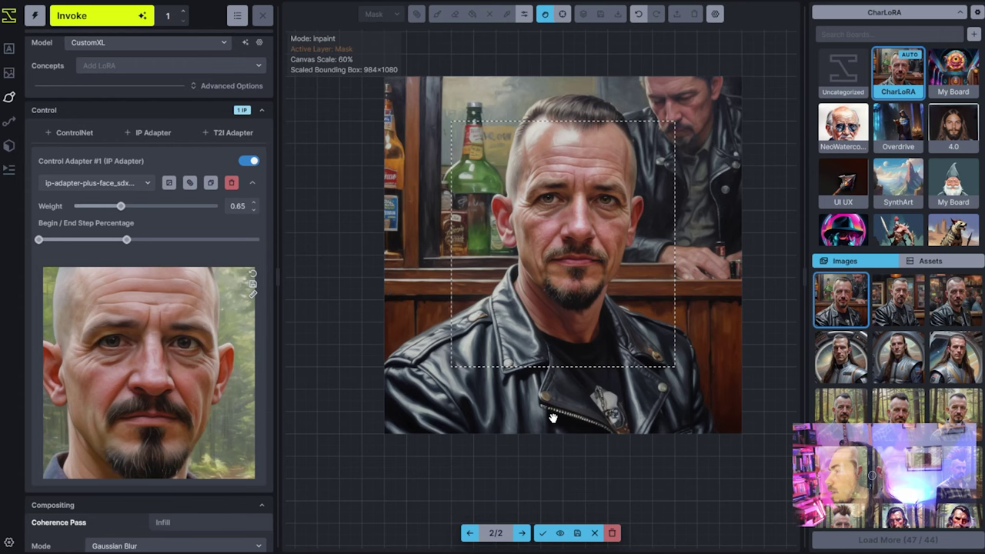
left_click(542, 532)
scroll(607, 422, "down", 2)
left_click_drag(625, 393, 646, 386)
left_click(601, 15)
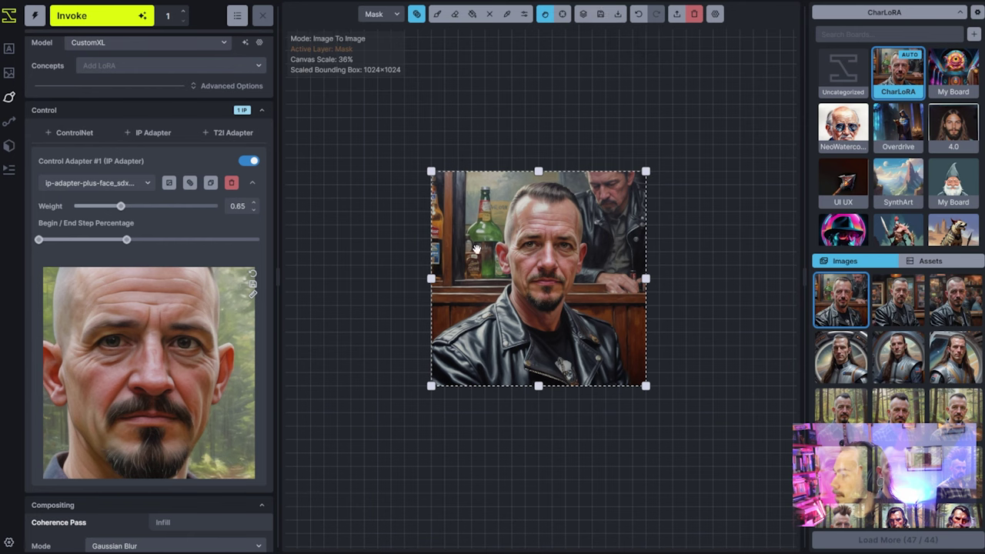
Step: Return to Text to Image, compare the refined dive bar portrait with its original, and delete the original
left_click(9, 49)
left_click(862, 315)
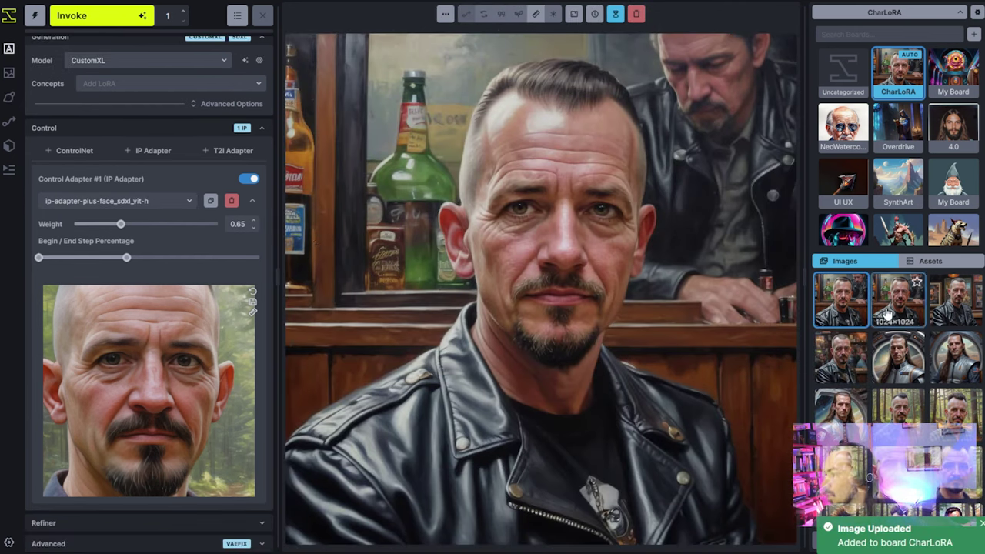
left_click(776, 291)
left_click(636, 14)
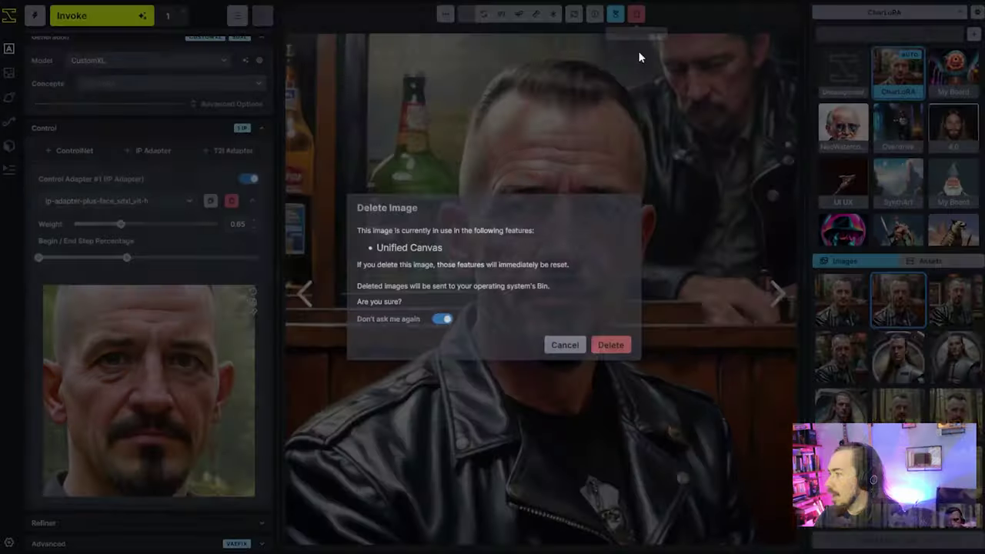
left_click(609, 344)
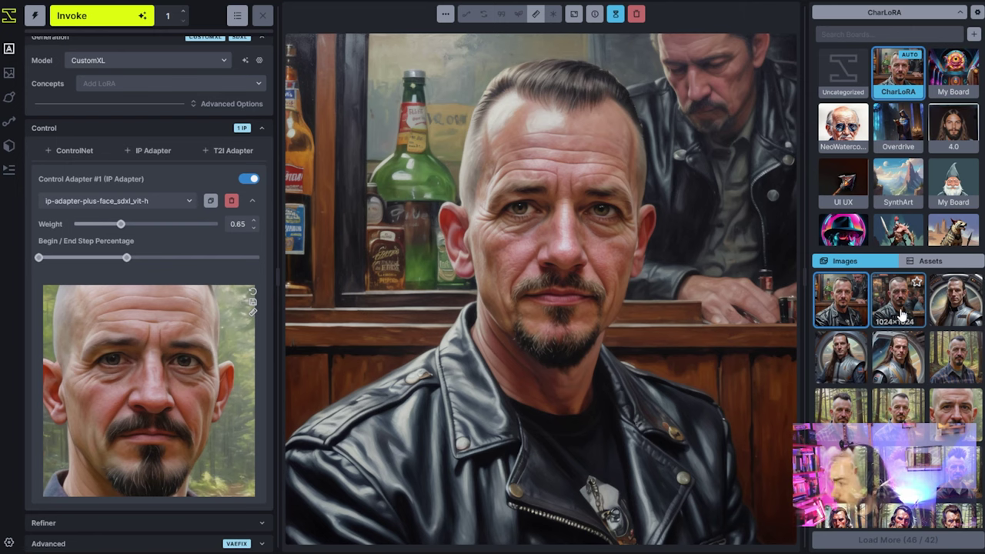
Step: Review the character's dive bar, space ship and forest portraits in the gallery to compare facial consistency
left_click(900, 312)
left_click(968, 310)
left_click(891, 356)
left_click(857, 368)
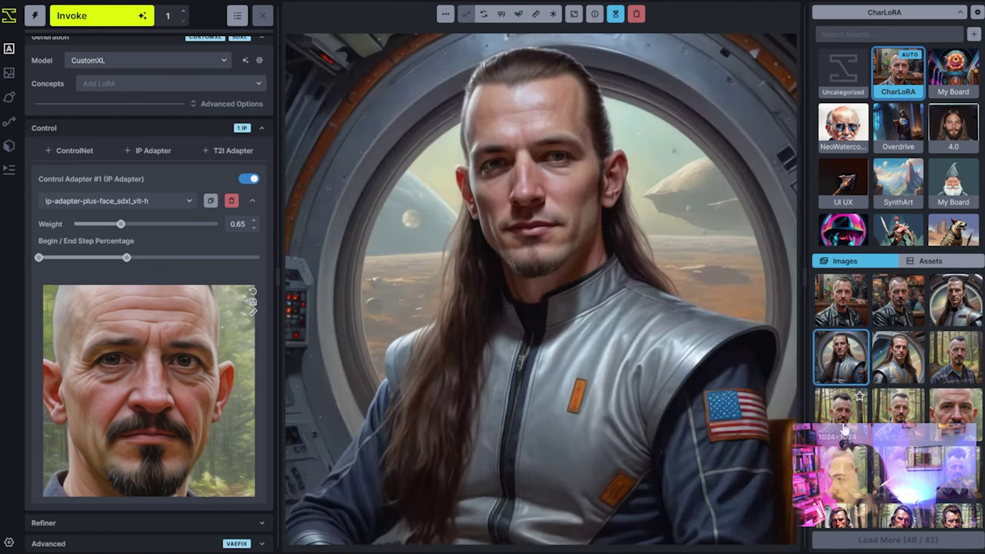
left_click(847, 404)
left_click(899, 408)
left_click(954, 408)
left_click(899, 473)
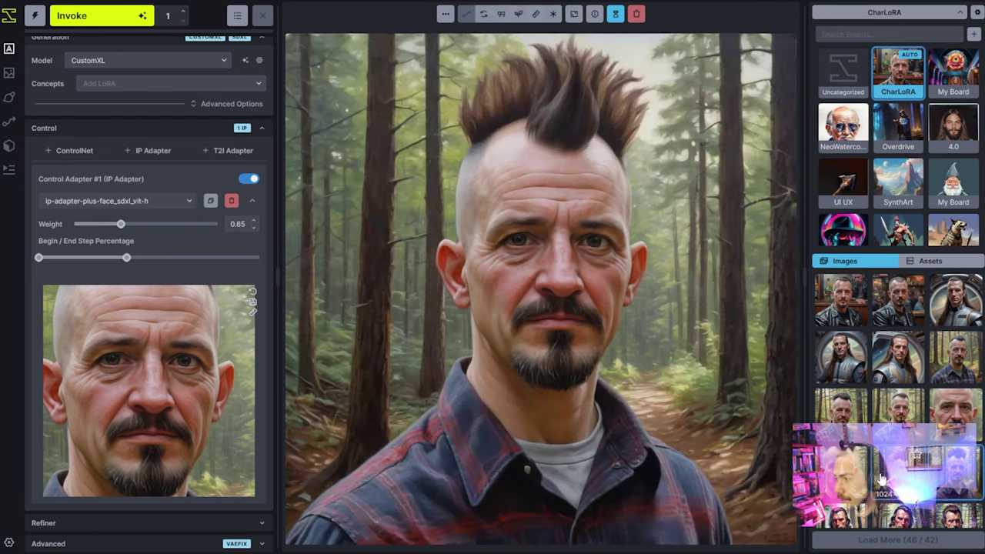
left_click(841, 474)
scroll(862, 474, "down", 1)
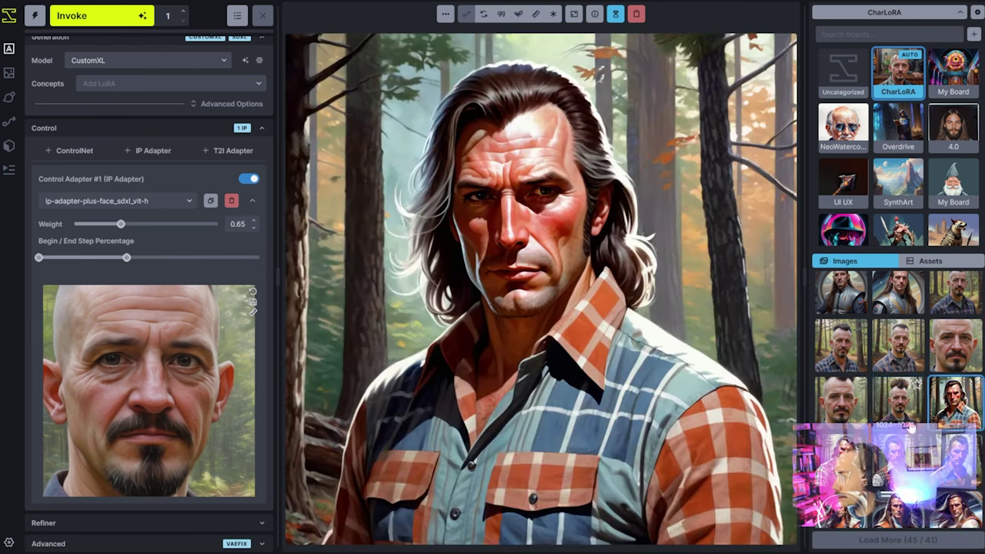
left_click(905, 408)
left_click(846, 400)
left_click(885, 362)
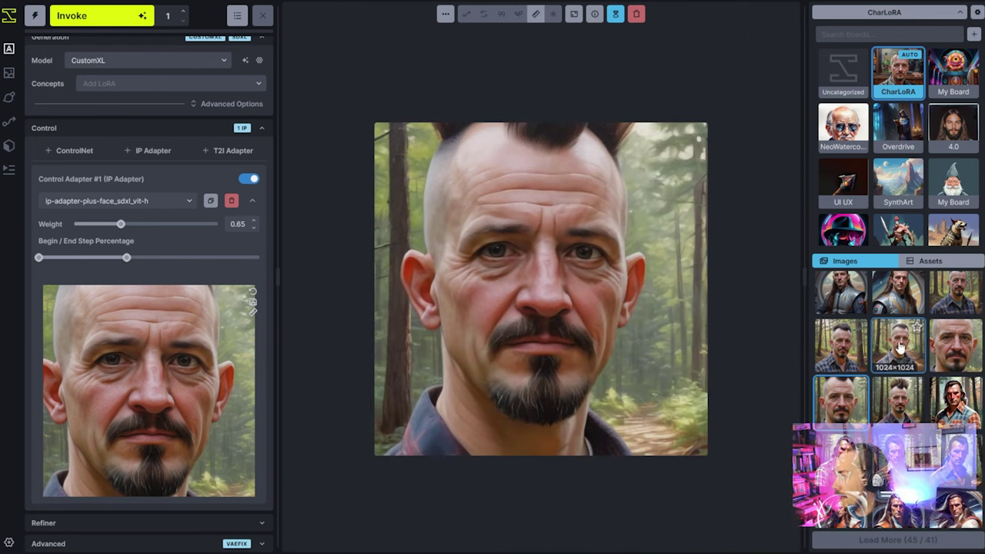
left_click(856, 362)
scroll(878, 327, "up", 1)
left_click(890, 376)
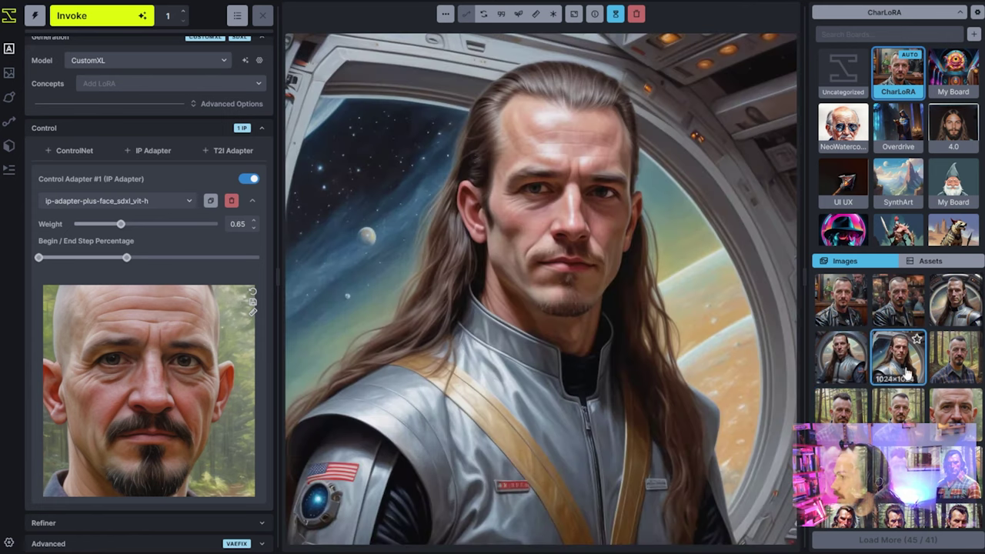
left_click(893, 312)
left_click(850, 304)
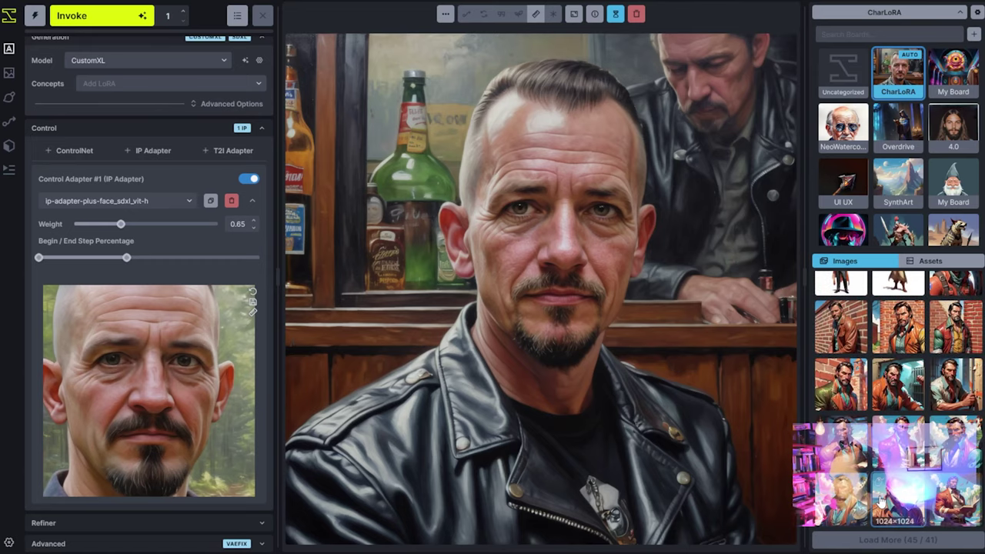
Step: Browse the older illustrated character images, comparing the face across the brick-wall, spacecraft and white-background outfits
key("Right")
key("Right")
key("Right")
key("Right")
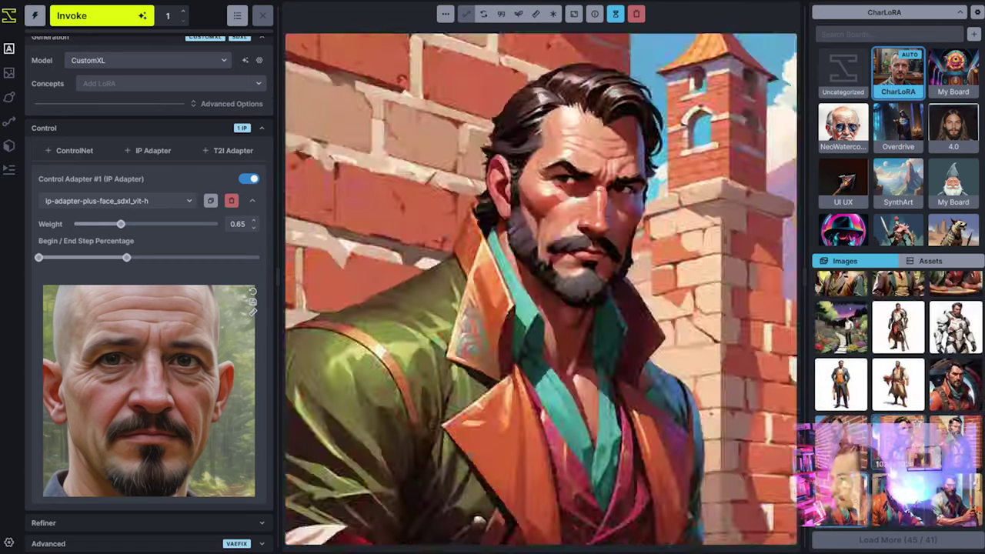
key("Right")
key("Right")
key("Right")
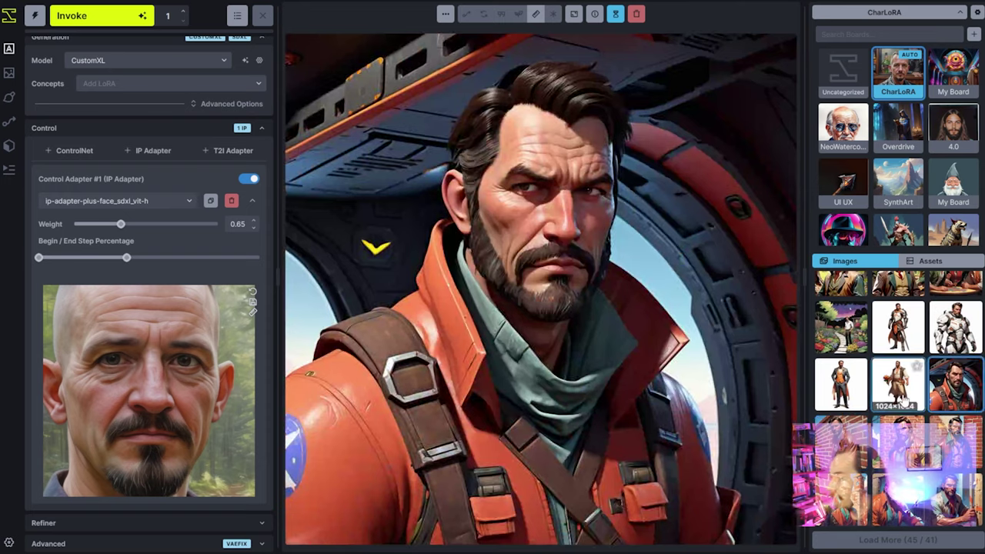
key("Left")
key("Left")
key("Left")
key("Left")
key("Right")
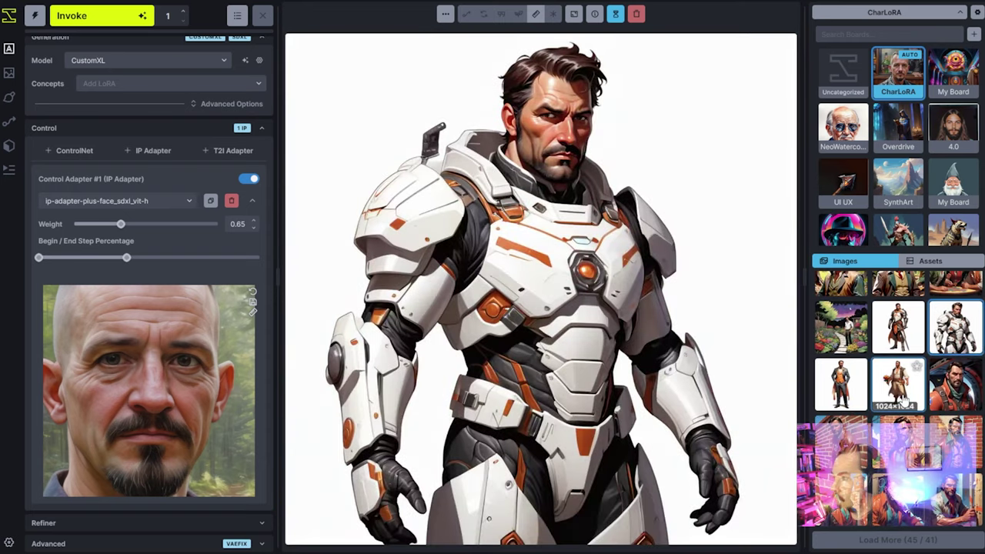
key("Right")
key("Right")
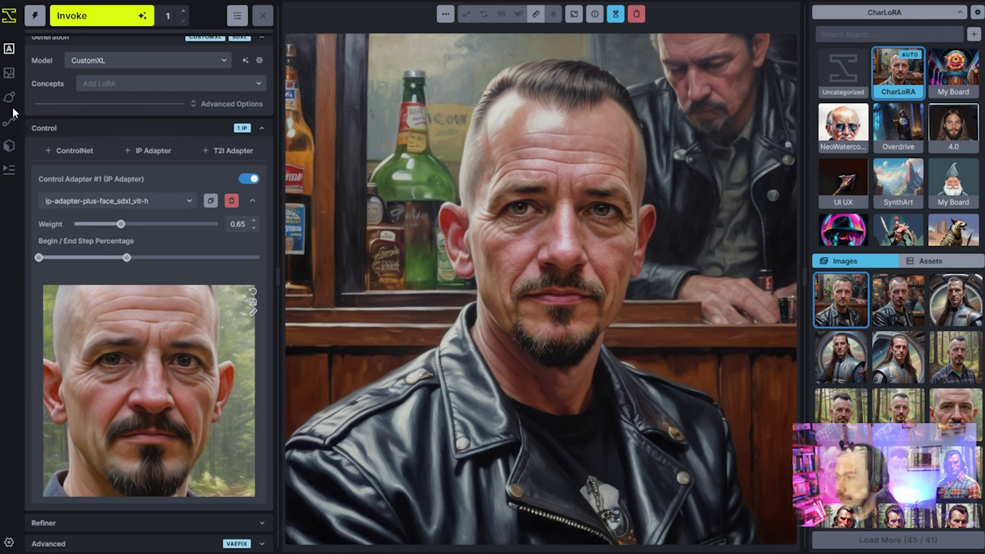
Step: On the Unified Canvas, set a 1:1 bounding box of 1024×1024 and fill it with white
left_click(9, 100)
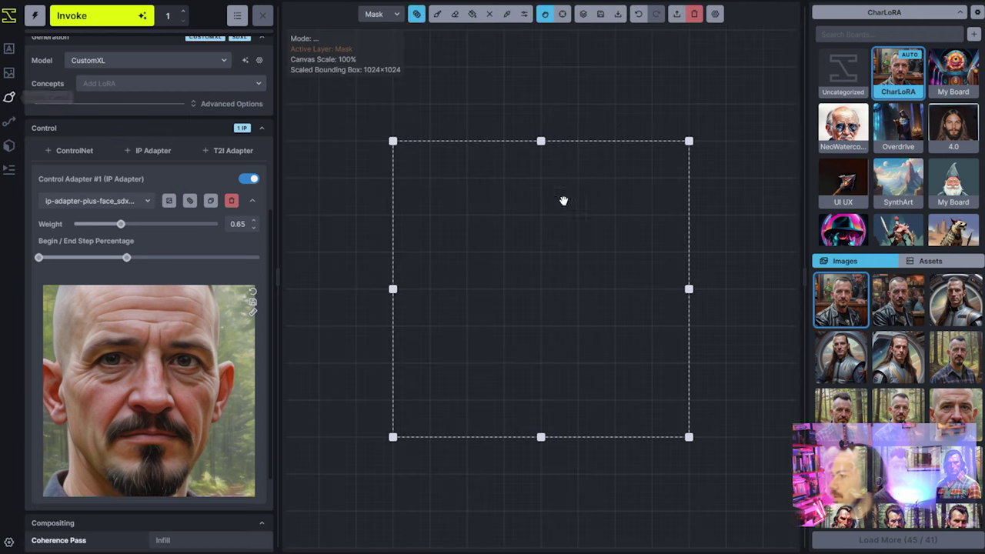
scroll(230, 201, "up", 5)
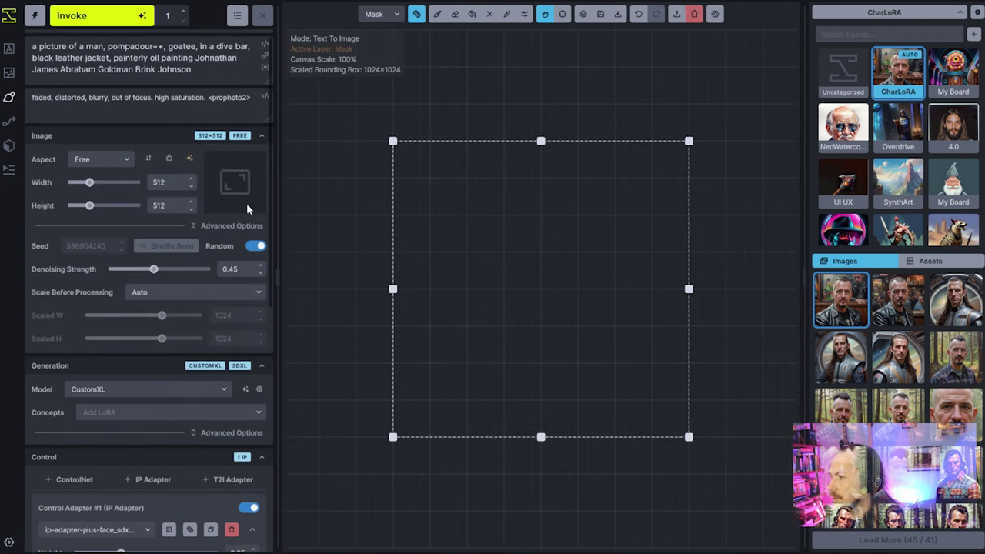
left_click(190, 158)
scroll(620, 301, "down", 7)
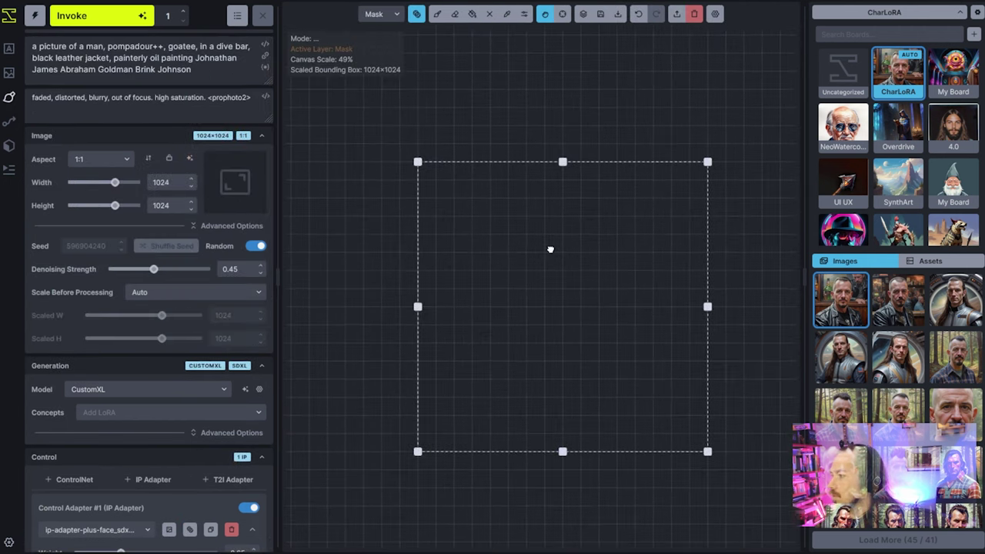
left_click(524, 14)
left_click(472, 14)
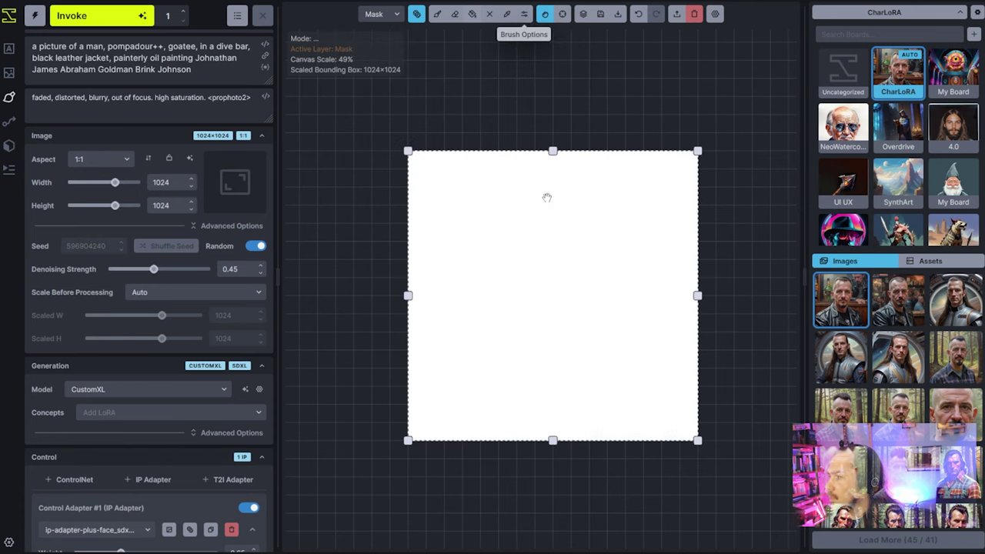
Step: Set the brush colour to dark grey with red, green and blue at 75
scroll(566, 321, "up", 2)
left_click(524, 14)
left_click_drag(554, 95, 383, 115)
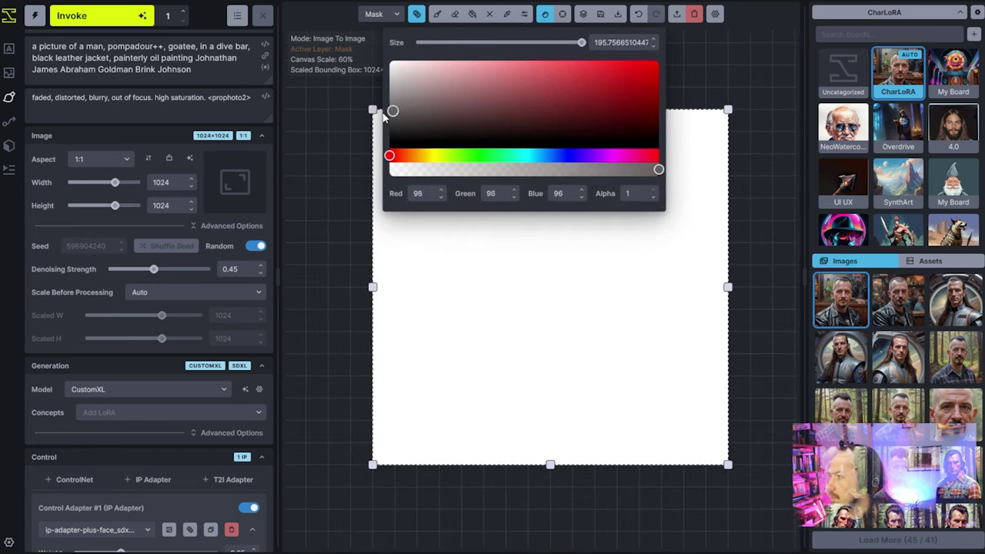
left_click(389, 119)
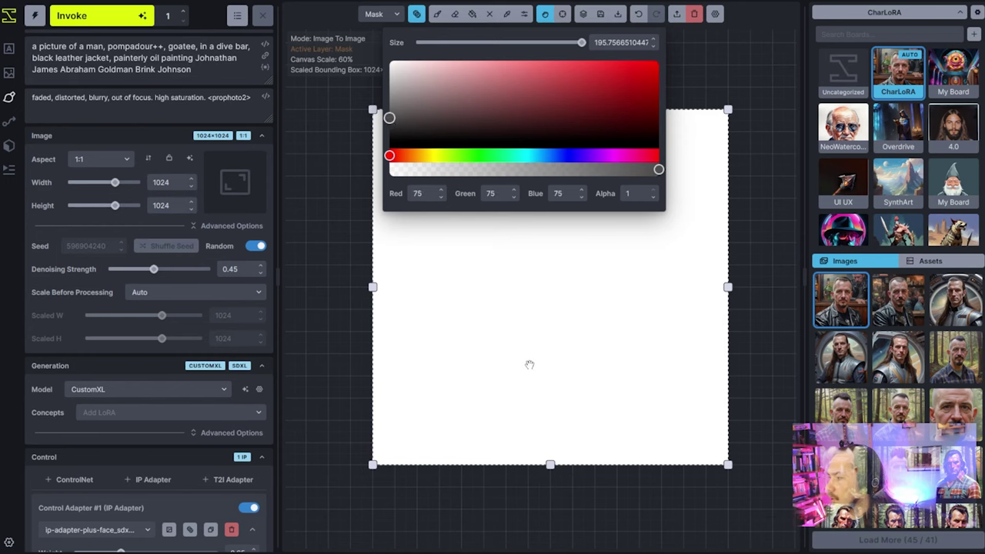
Step: Switch to the Base layer and paint a grey standing figure silhouette with head, shoulders and body on the white background
key("q")
key("bracketright")
key("bracketright")
key("bracketright")
key("bracketright")
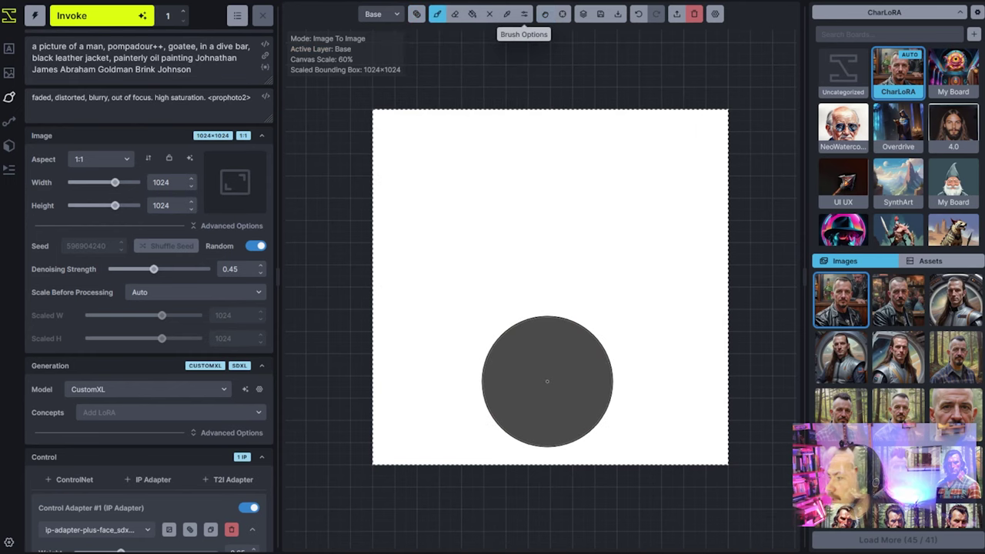
scroll(547, 381, "up", 2)
key("bracketright")
key("bracketright")
scroll(548, 381, "down", 4)
key("bracketleft")
key("bracketleft")
key("bracketleft")
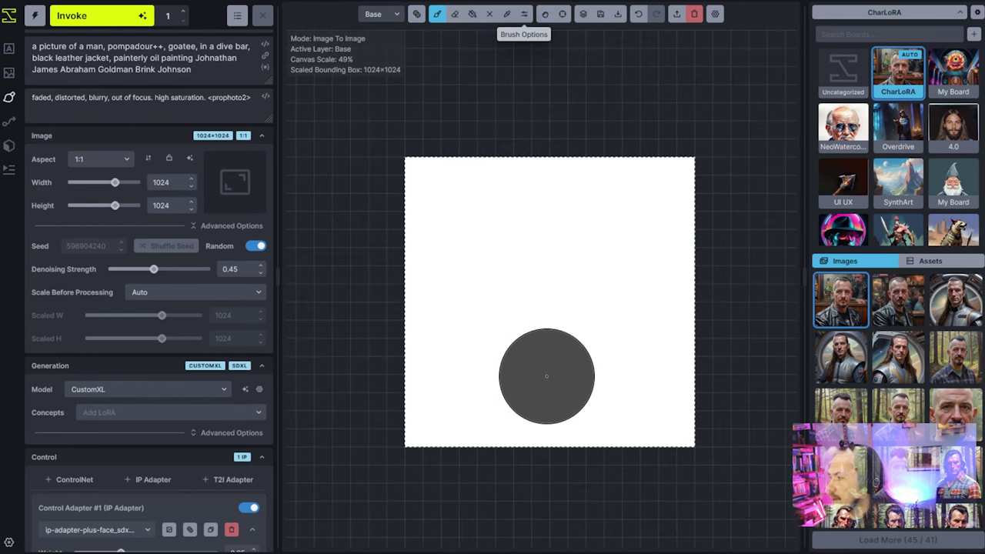
left_click_drag(547, 376, 544, 218)
scroll(551, 246, "up", 1)
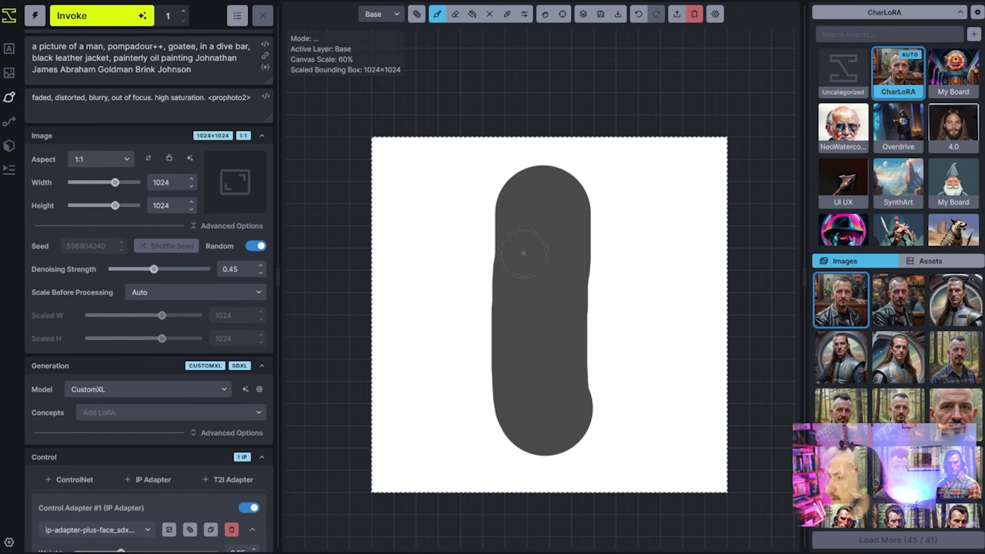
left_click_drag(524, 252, 581, 273)
mouse_move(504, 285)
left_mouse_down()
mouse_move(503, 313)
mouse_move(551, 446)
left_mouse_up()
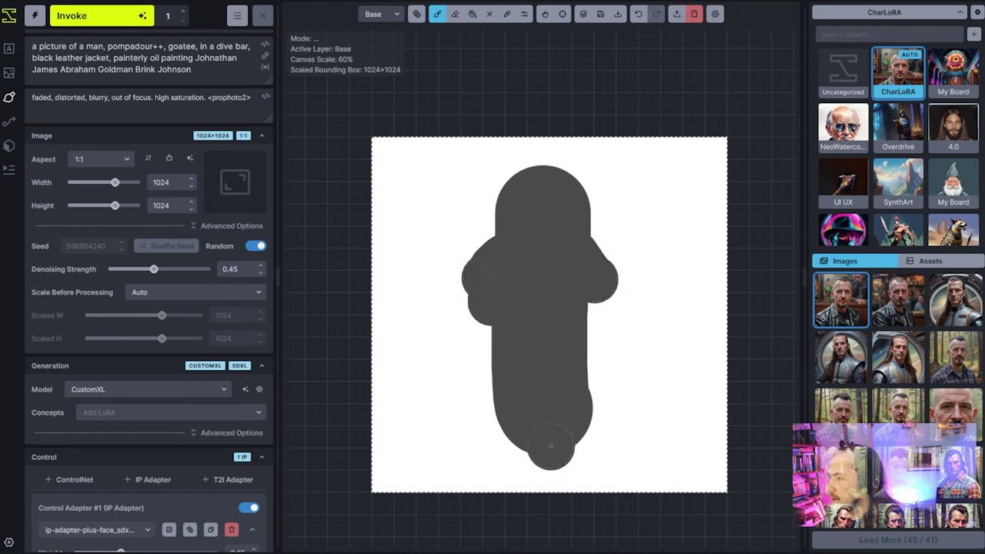
Step: Cut a narrow white gap between the silhouette's legs with a smaller brush and switch to the Mask layer
key("[")
key("[")
key("[")
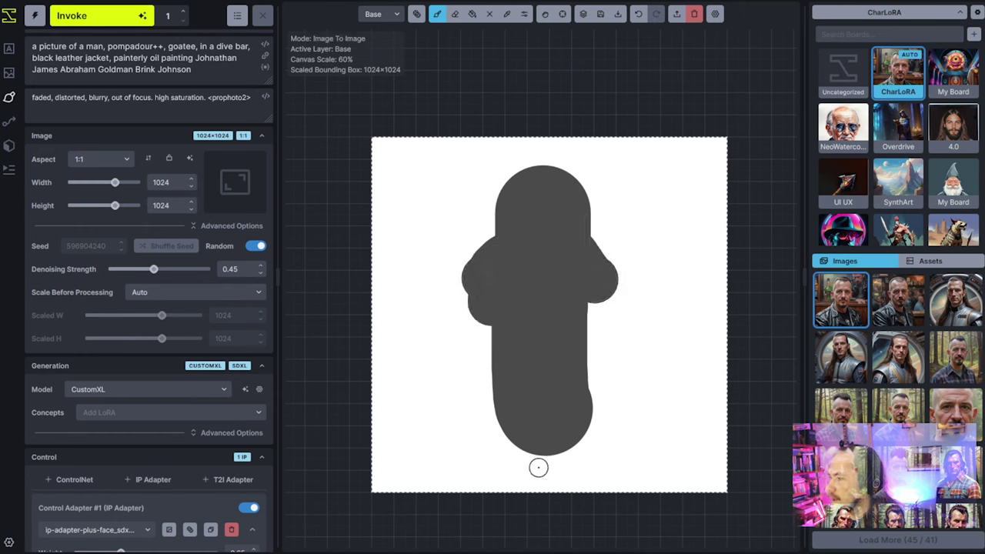
left_click_drag(540, 462, 537, 393)
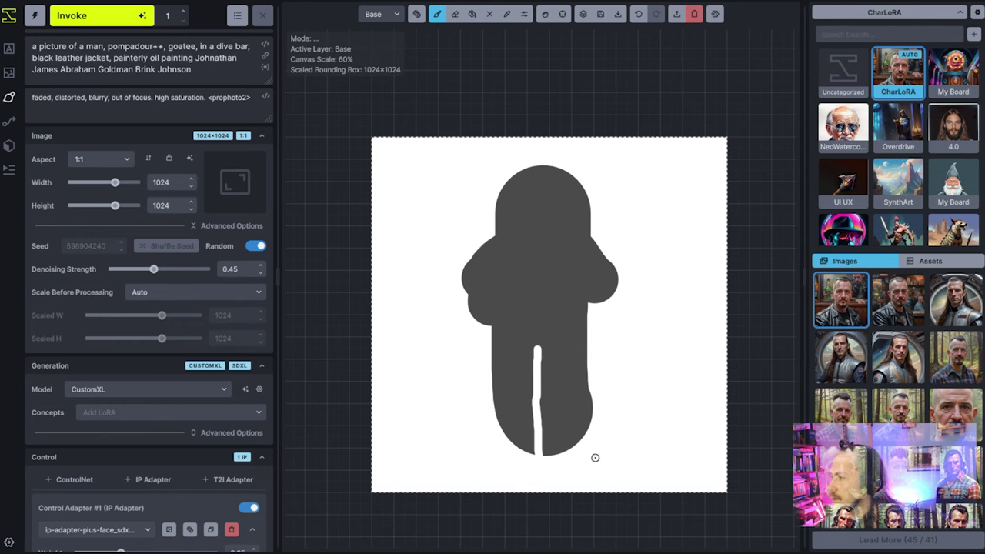
scroll(603, 373, "down", 3)
scroll(599, 373, "up", 2)
key("q")
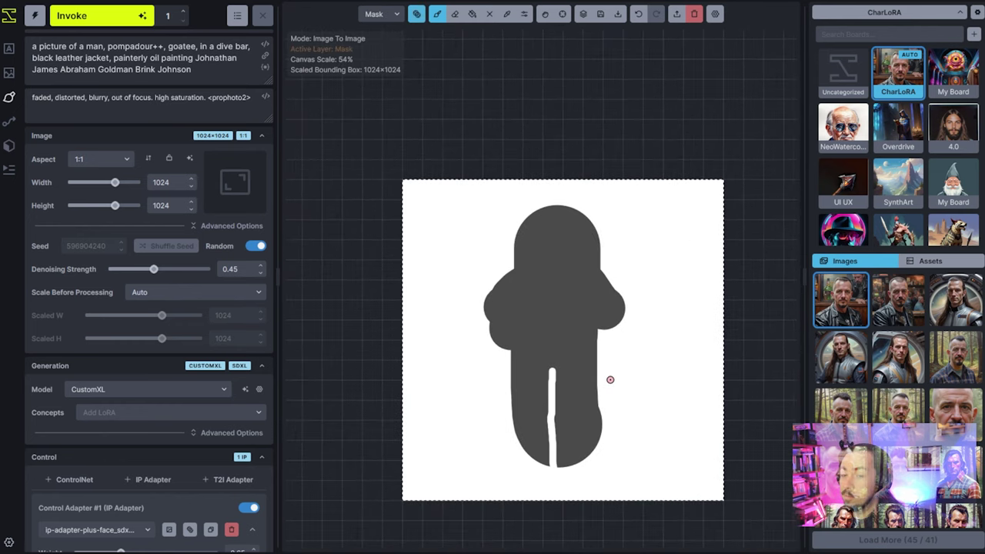
Step: Set the denoising strength to 0.970 and change the prompt to a man standing on a white background, removing the dive bar
key("]")
key("]")
key("]")
key("]")
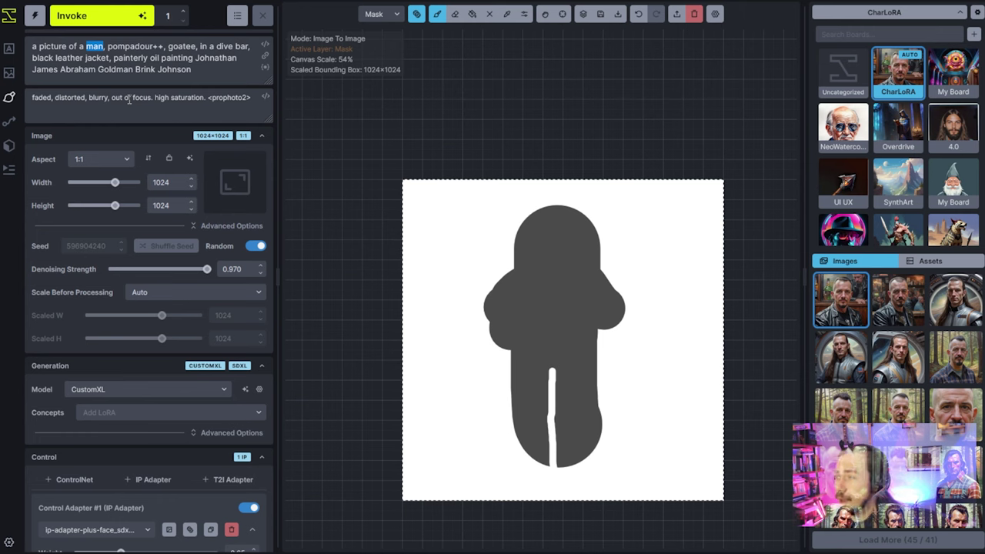
type("standing")
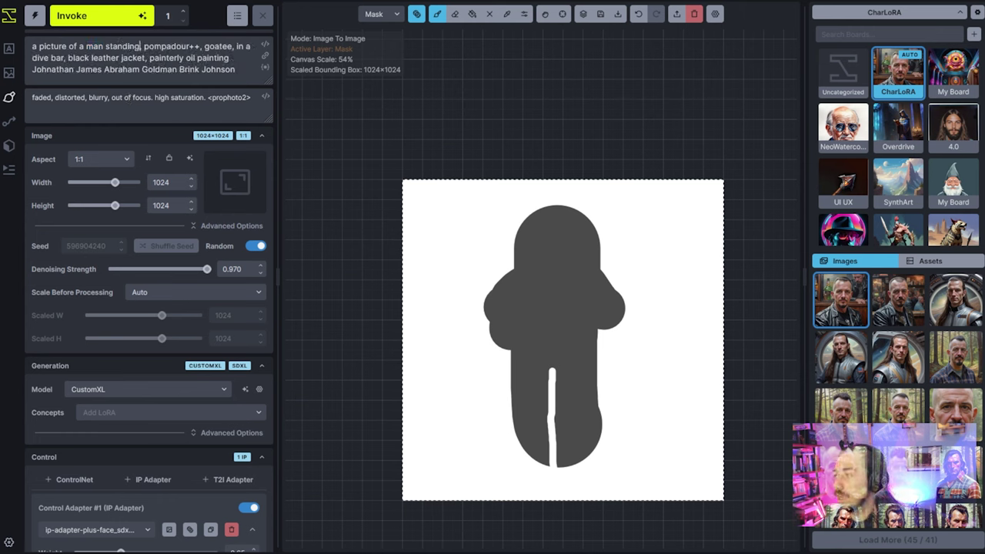
type(" on a white background,")
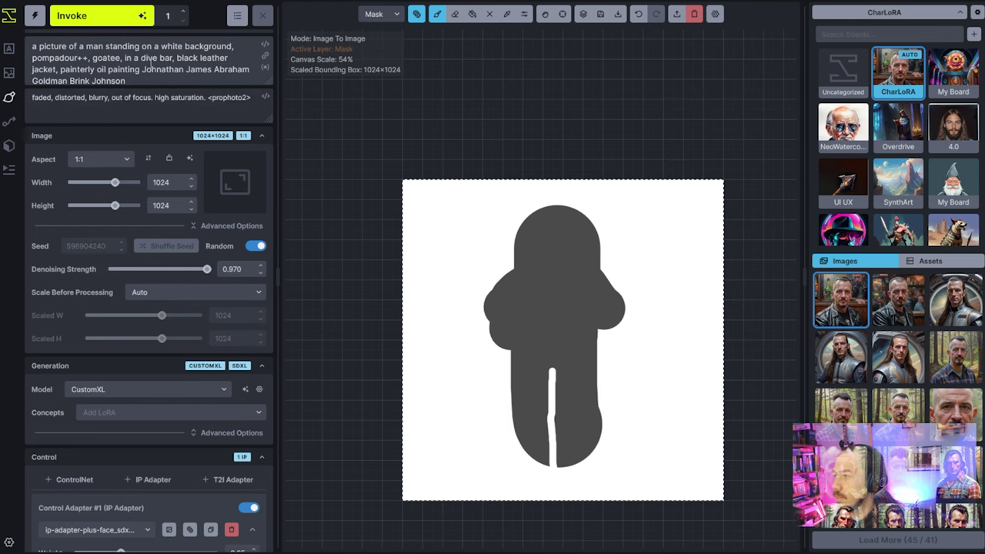
key("BackSpace")
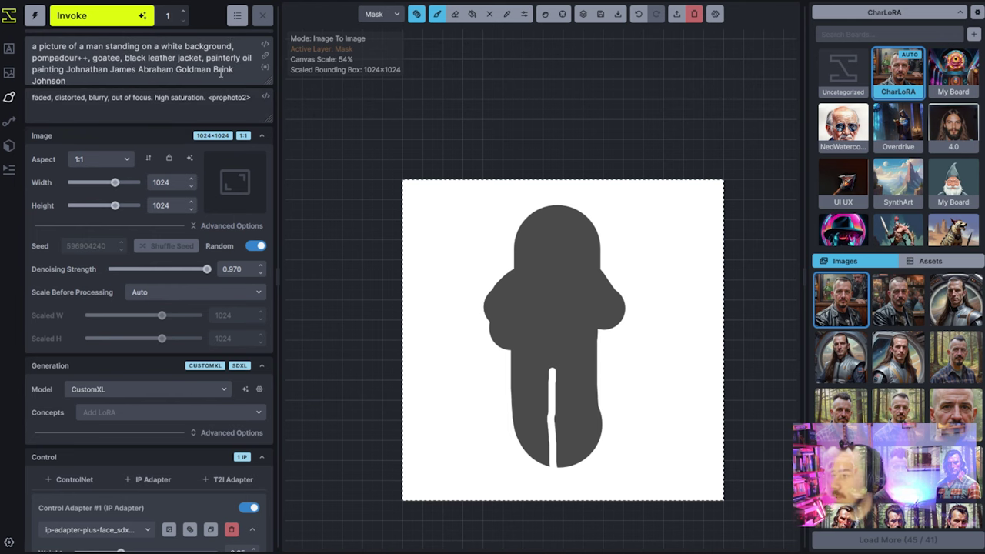
Step: Lower the face IP Adapter's weight to 0.5
scroll(218, 75, "down", 1)
scroll(233, 320, "down", 5)
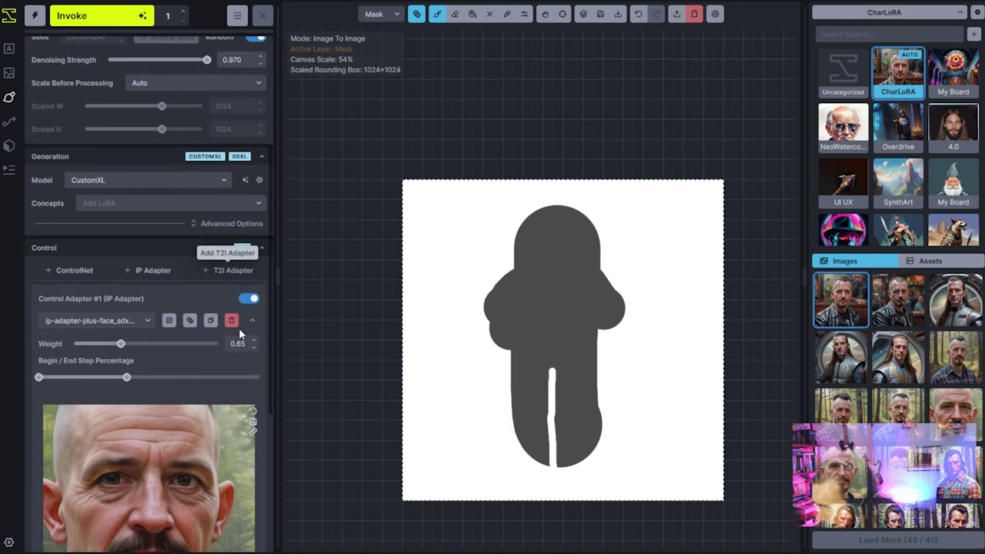
scroll(239, 328, "up", 2)
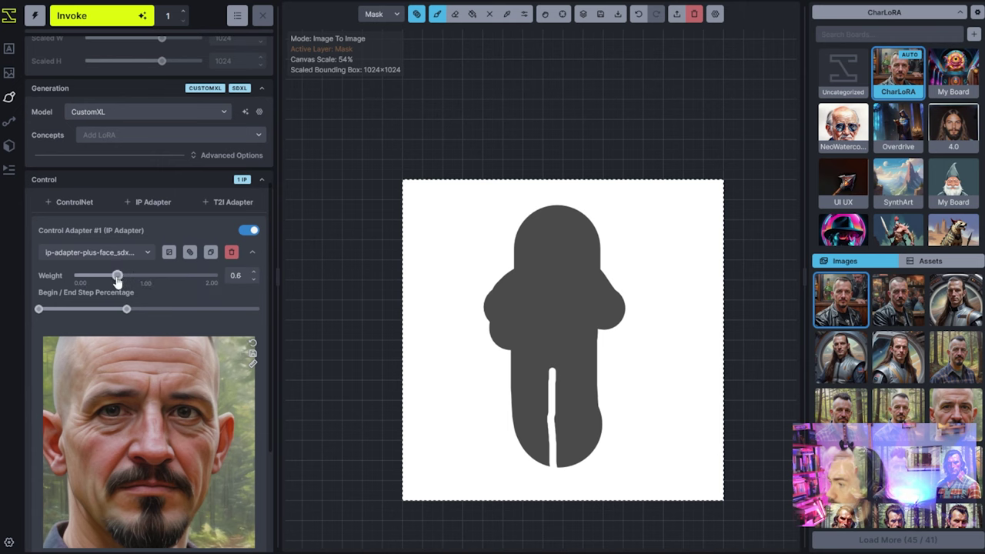
left_click_drag(116, 279, 112, 281)
scroll(163, 363, "down", 3)
scroll(172, 368, "up", 10)
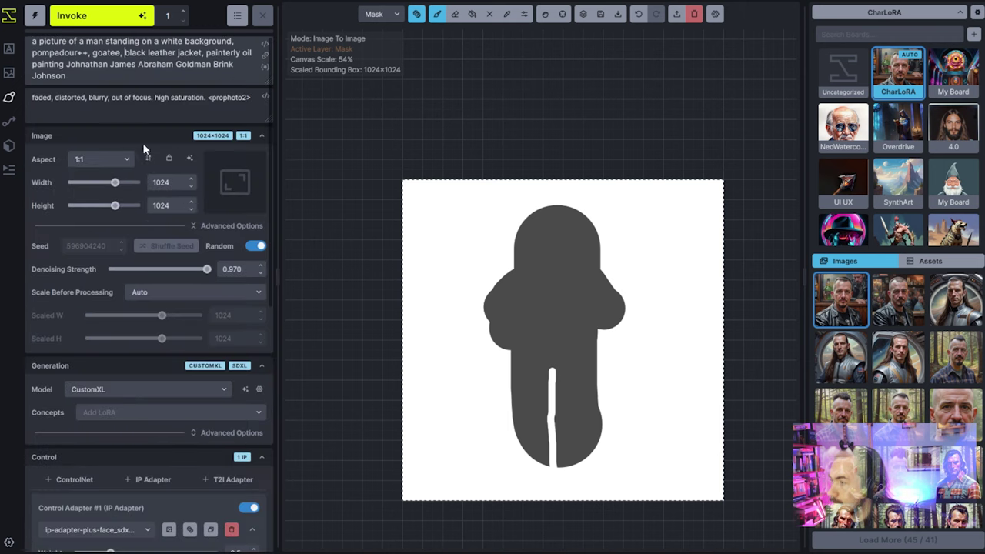
Step: Start and cancel two trial generations, setting the denoising strength to 0.920 and adding "portrait" to the negative prompt
left_click(117, 16)
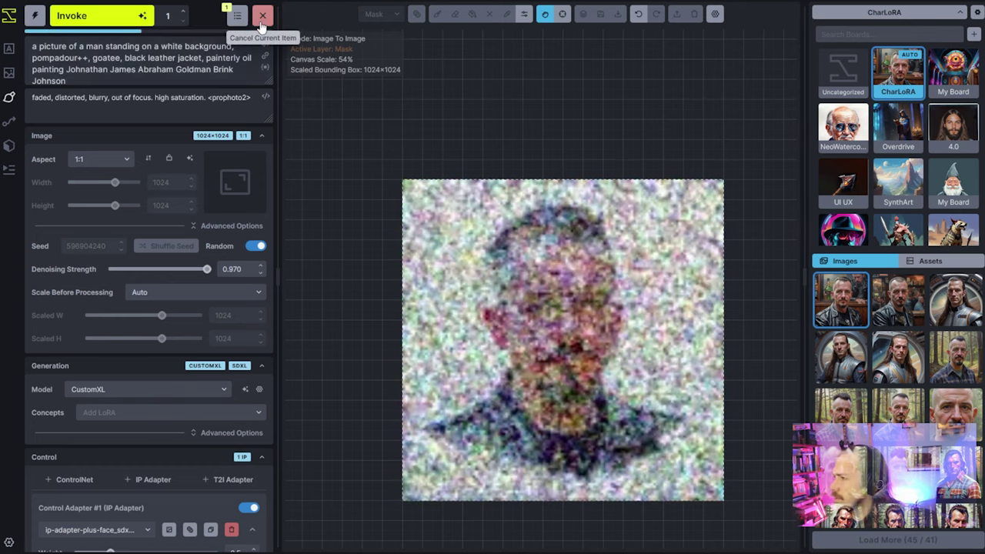
left_click(261, 23)
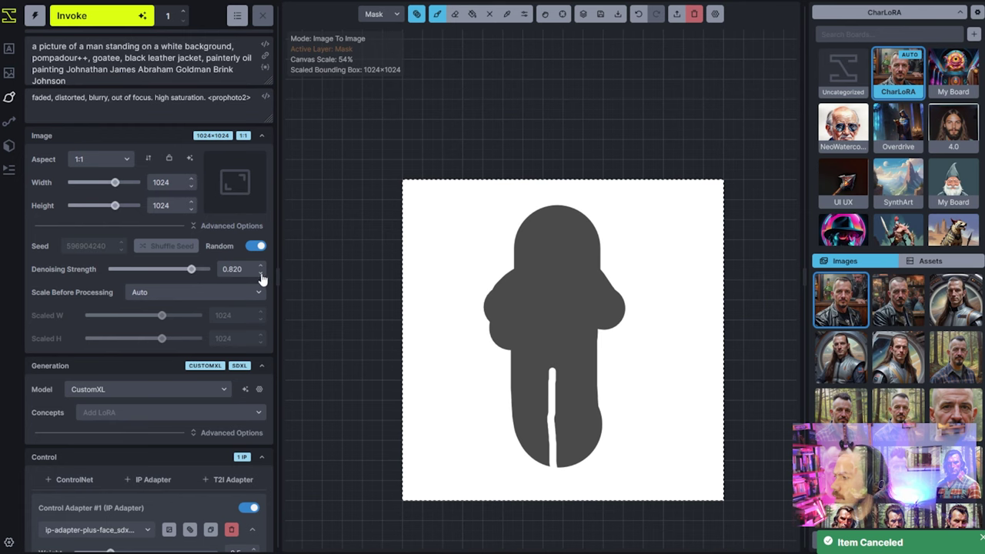
left_click(111, 16)
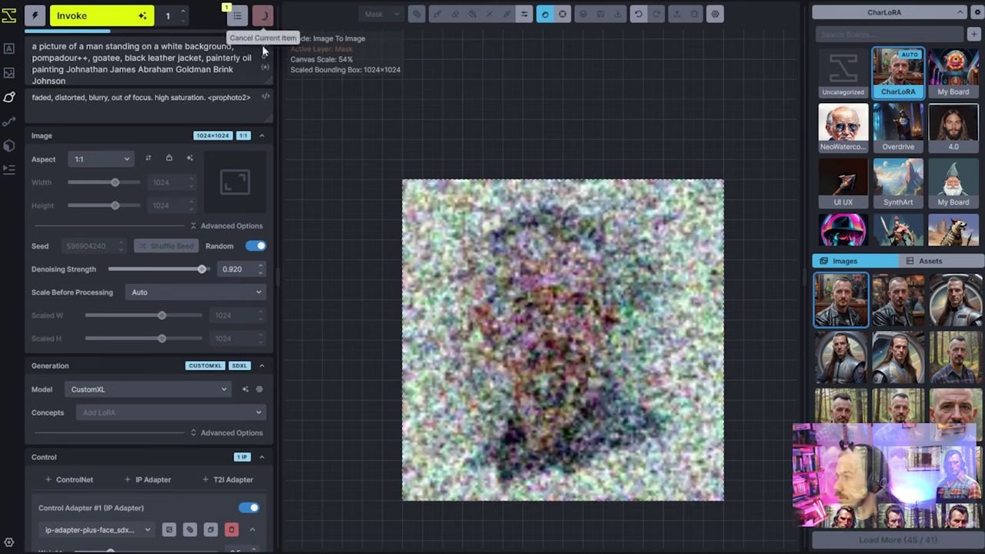
left_click(263, 15)
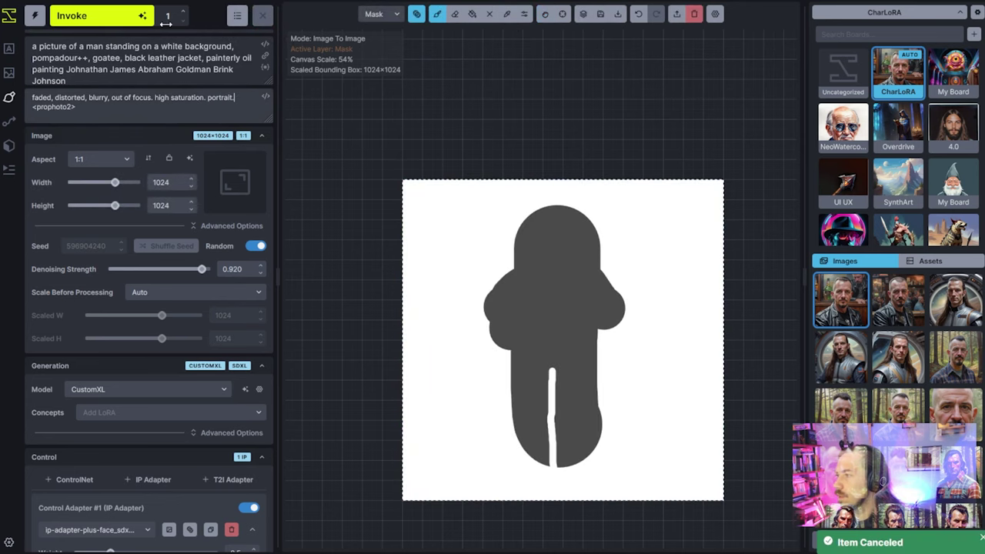
Step: Insert "full body character concept art," after the white background wording in the prompt and generate an image
left_click(236, 47)
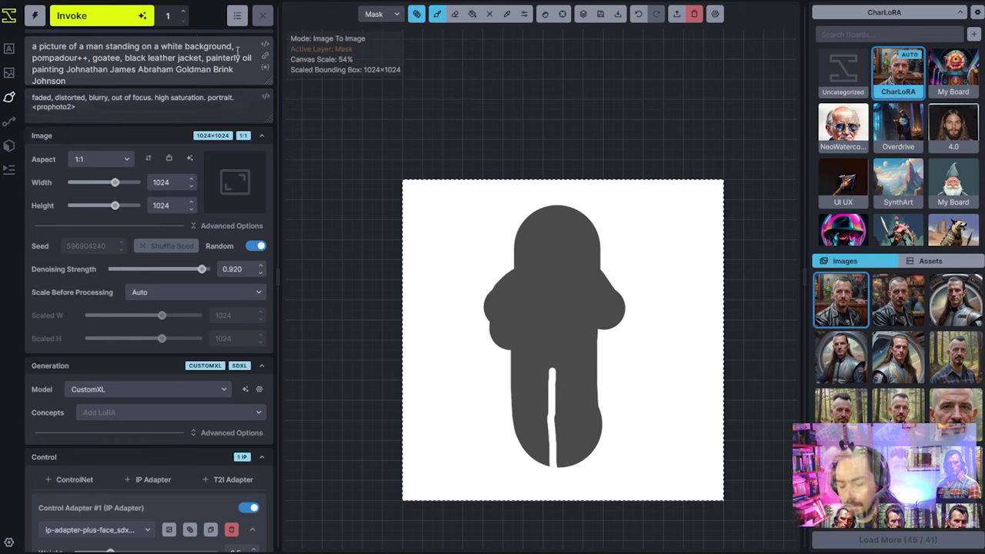
type("c")
key("BackSpace")
key("BackSpace")
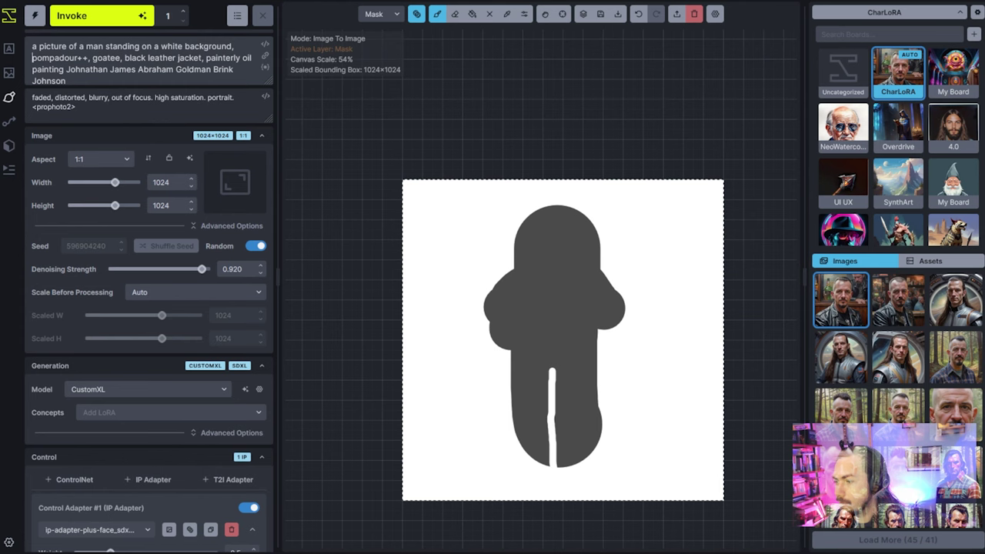
type("character conc")
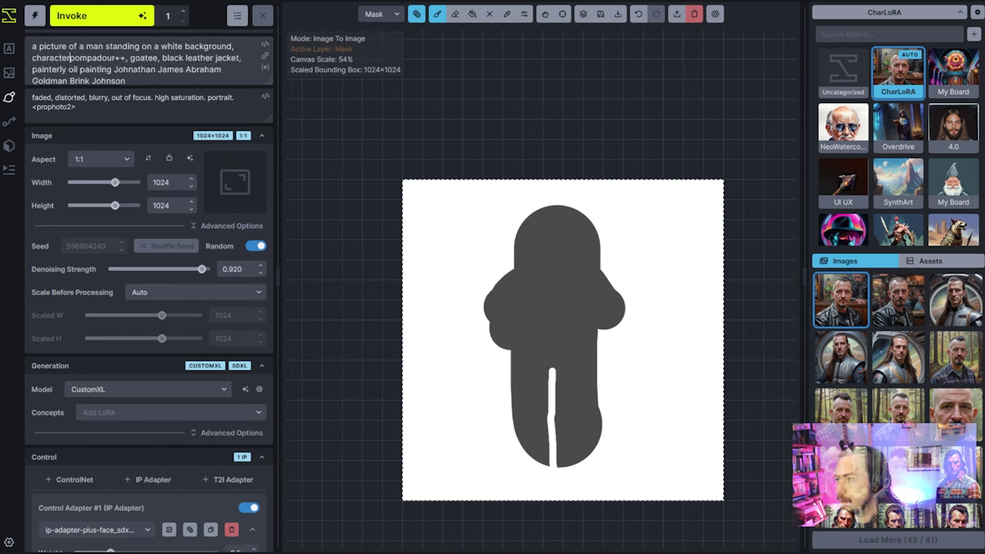
type("ept art,")
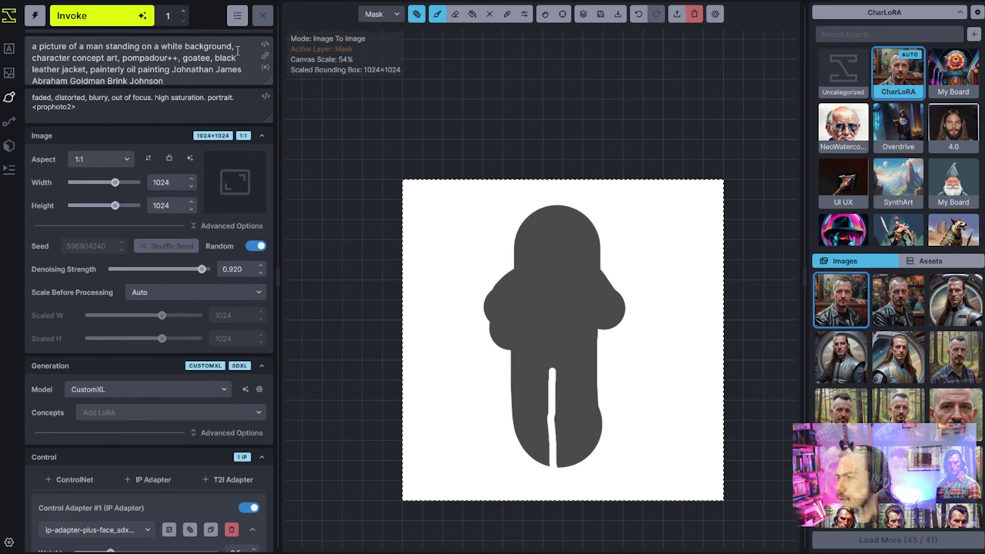
type("full body")
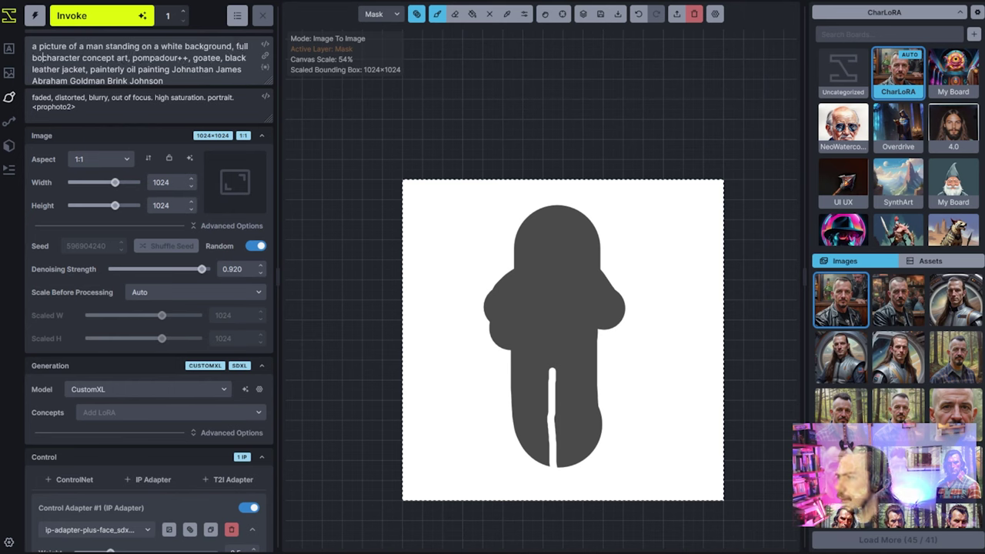
left_click(140, 15)
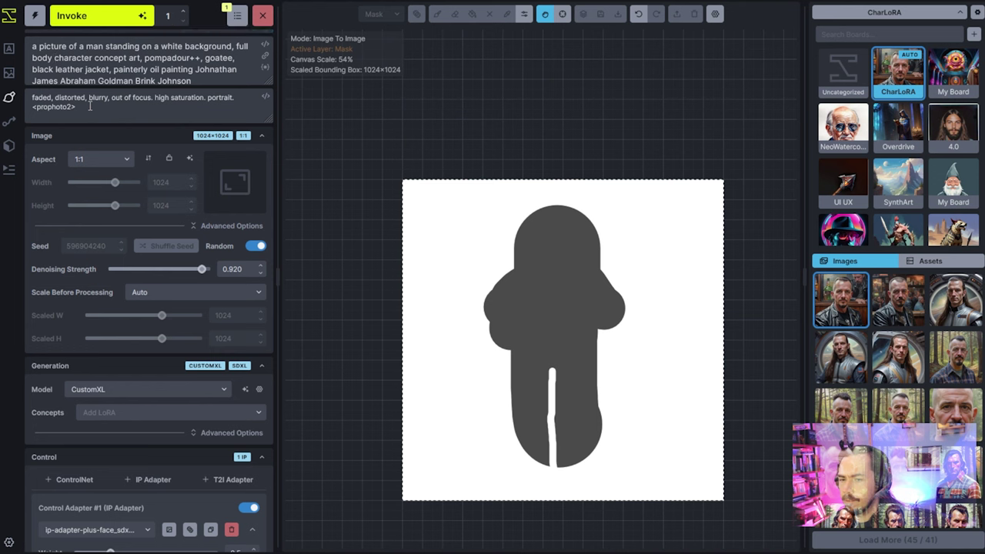
Step: Try "full frame photo" instead of "full body" in the prompt, queue a generation and cancel it
key("ctrl+shift+Left")
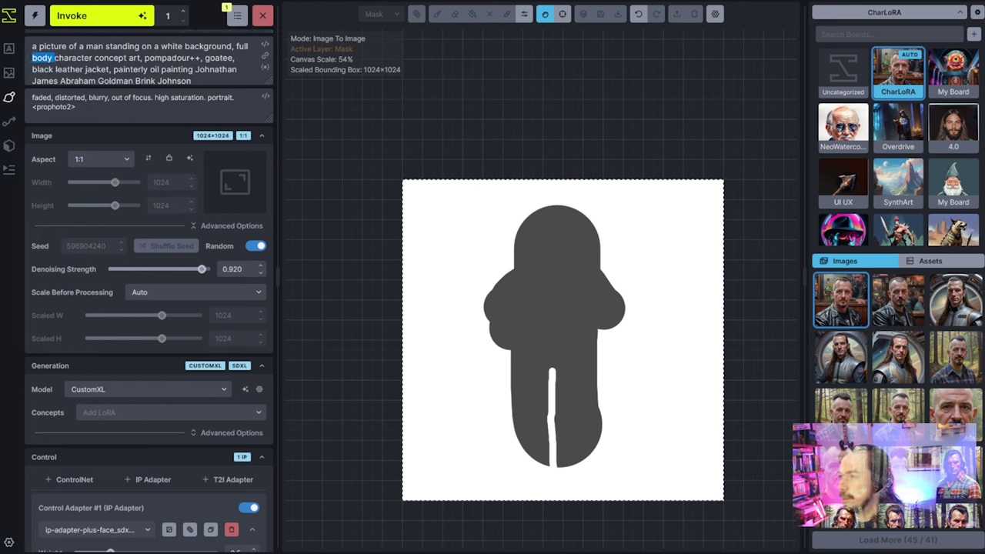
type("frame photo")
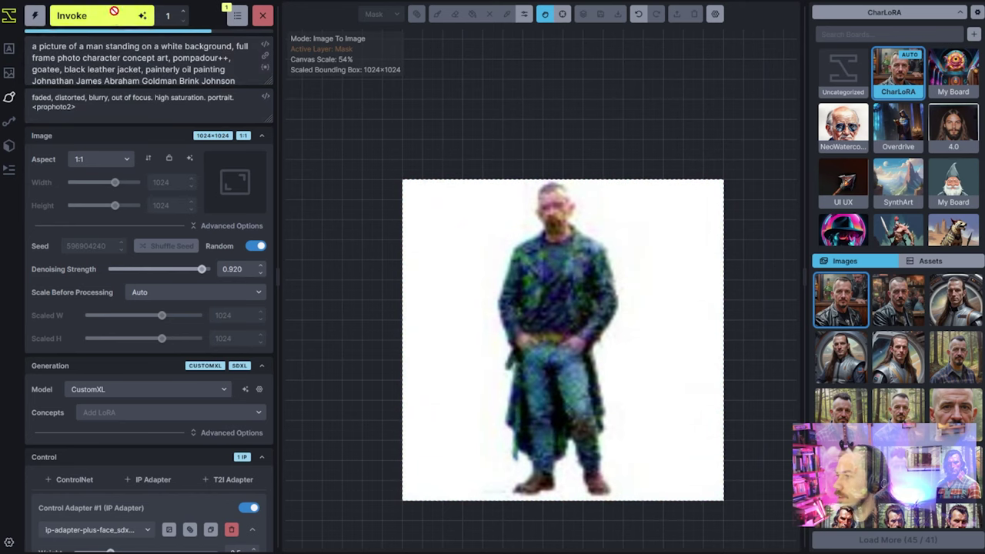
left_click(114, 13)
scroll(588, 315, "up", 4)
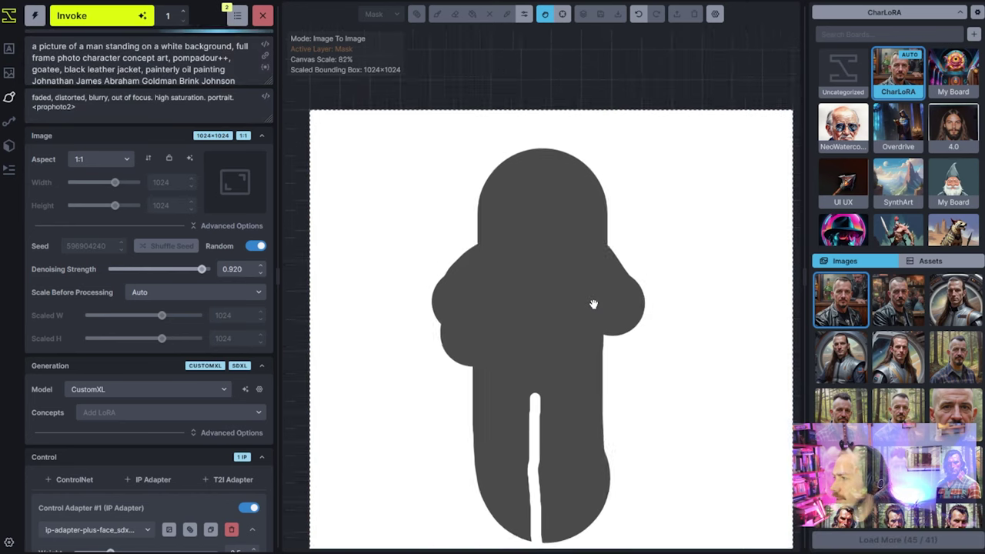
left_click_drag(627, 331, 622, 318)
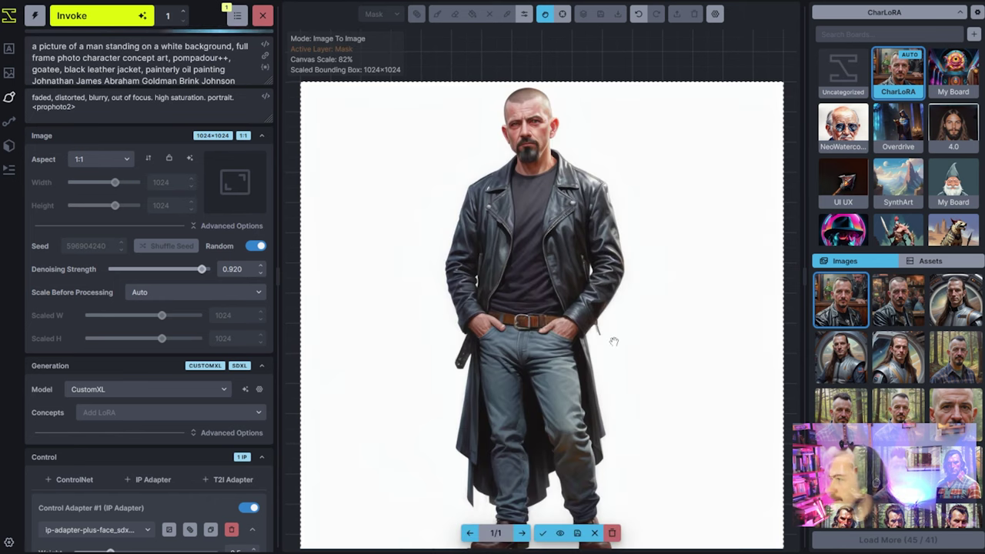
scroll(218, 417, "down", 6)
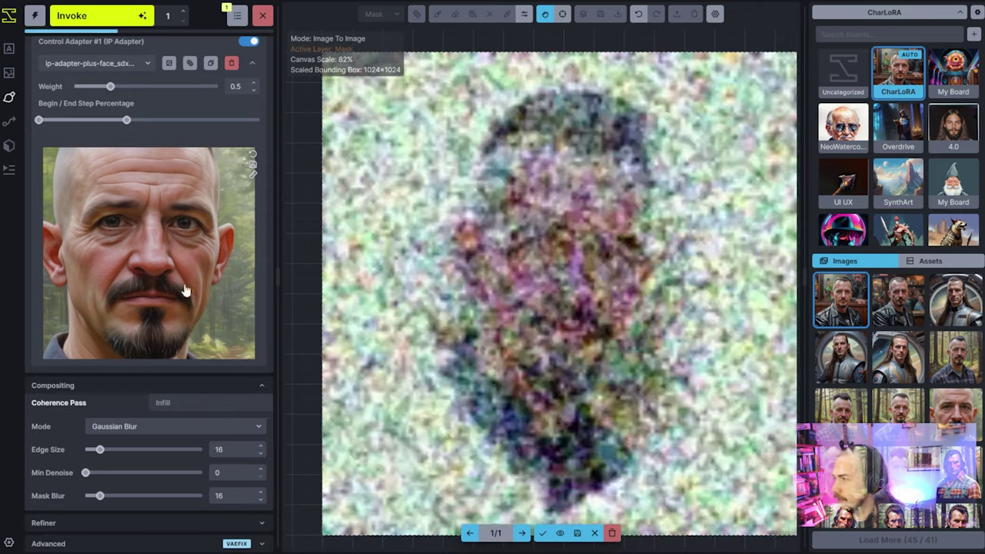
scroll(172, 282, "up", 8)
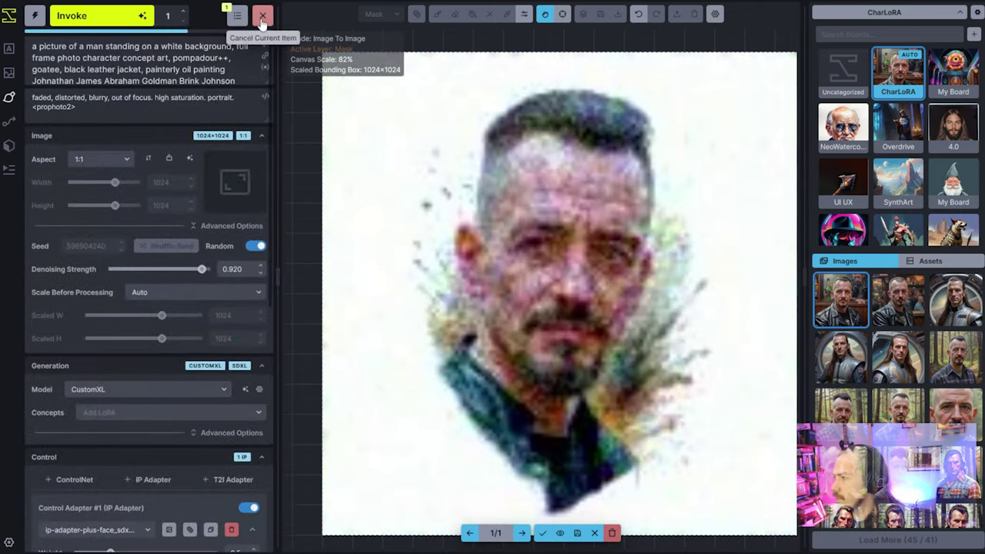
left_click(262, 15)
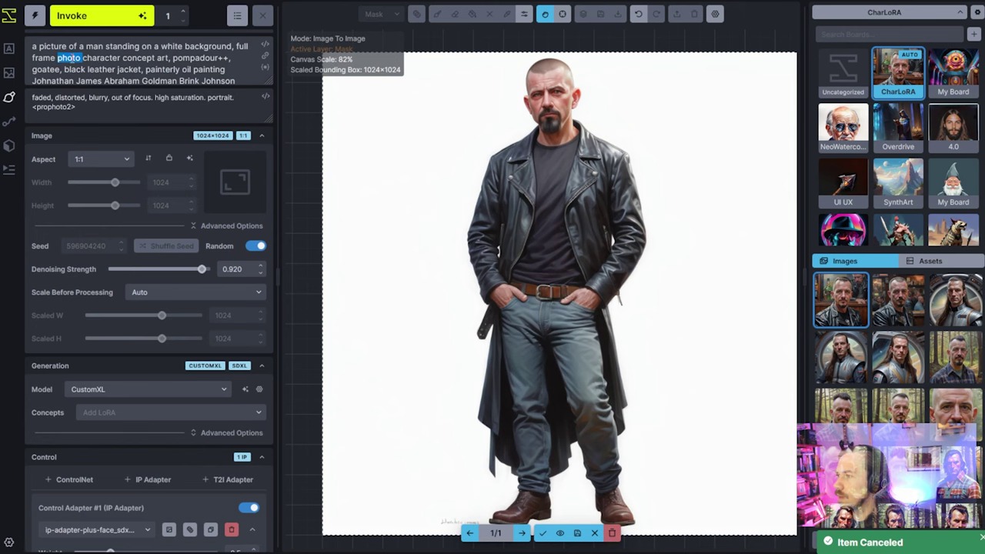
Step: Change the prompt wording to "full body shot", generate another image and accept the second result onto the canvas
type("body shot")
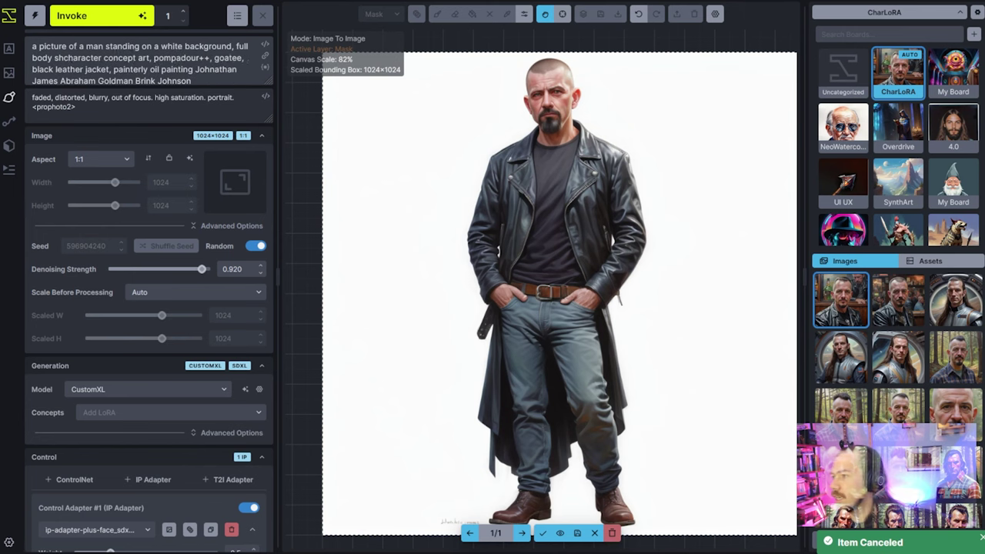
left_click(77, 15)
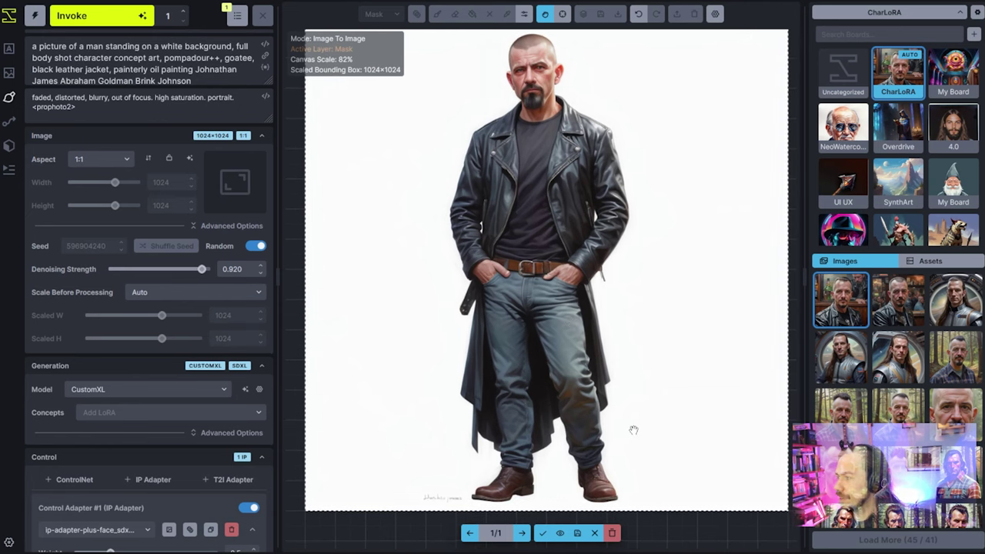
scroll(632, 422, "down", 2)
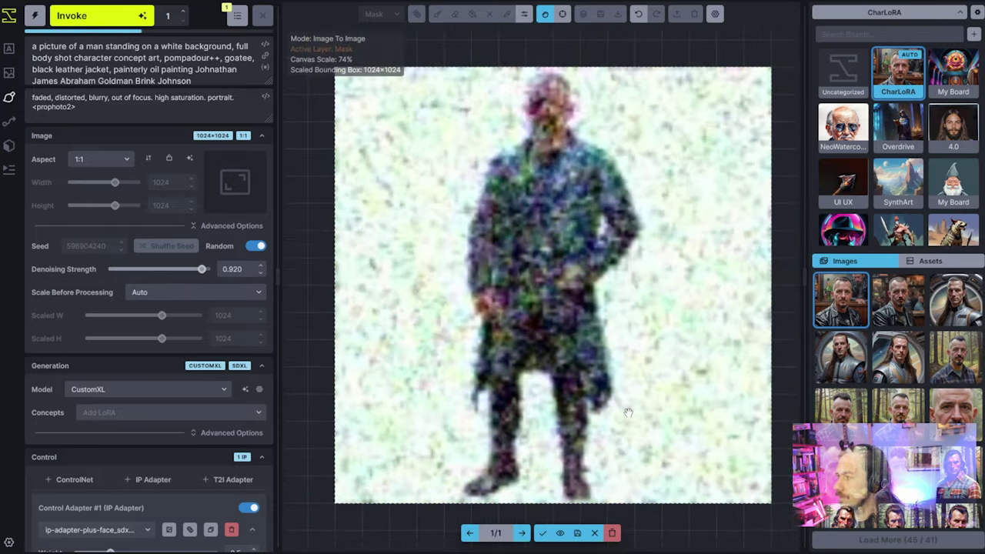
scroll(628, 413, "up", 2)
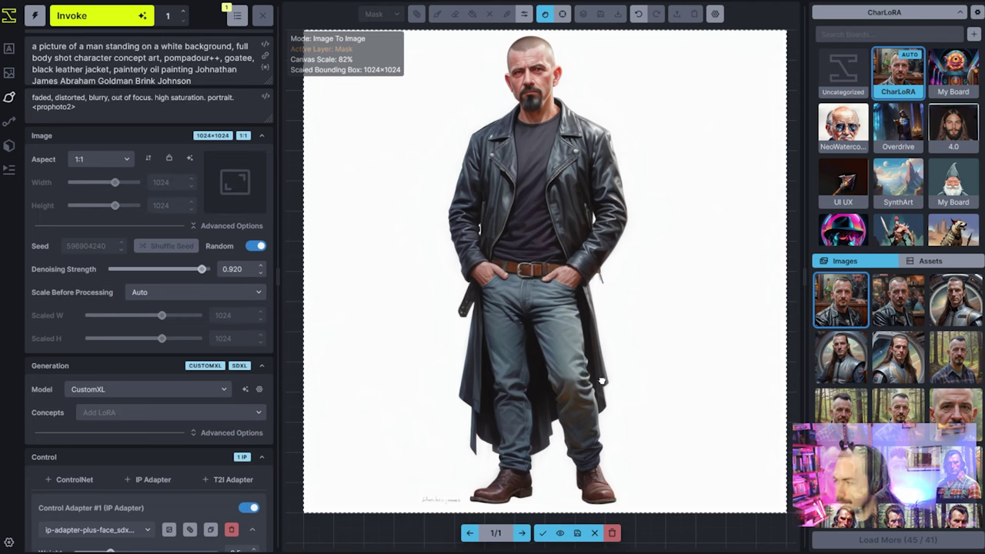
scroll(602, 382, "down", 3)
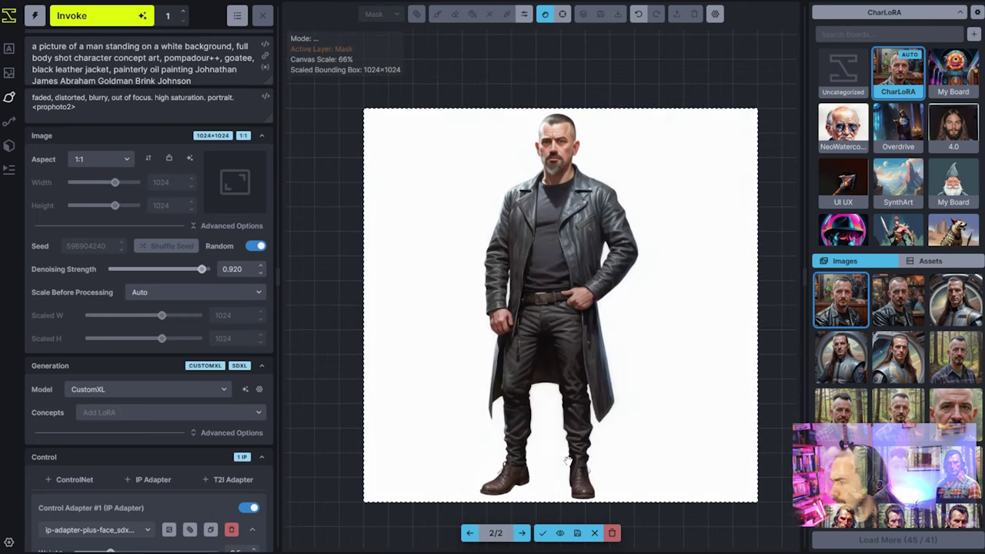
left_click(543, 531)
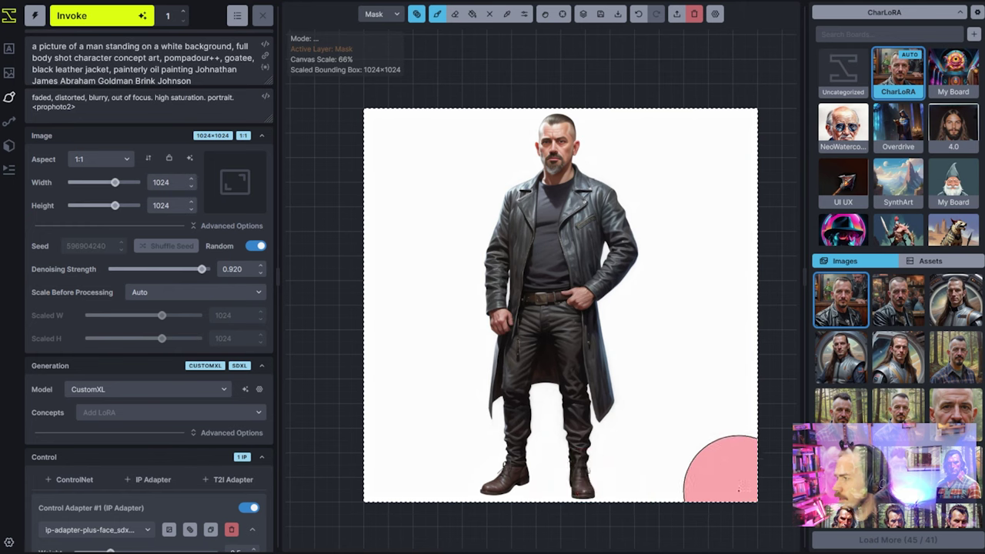
Step: Fit a 320×320 bounding box around the man's head and shoulders and remove "full body shot" from the prompt
key("v")
left_click_drag(762, 495, 586, 217)
left_click_drag(54, 58, 236, 46)
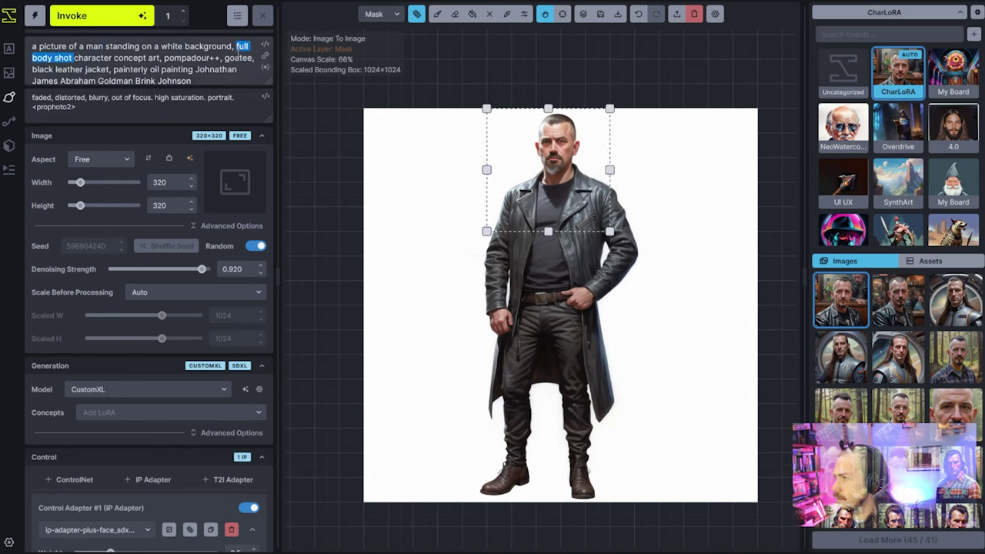
key("BackSpace")
Step: Mask the man's face with a smaller brush, set the denoising strength to 0.75 and generate the inpainted face
left_click(437, 13)
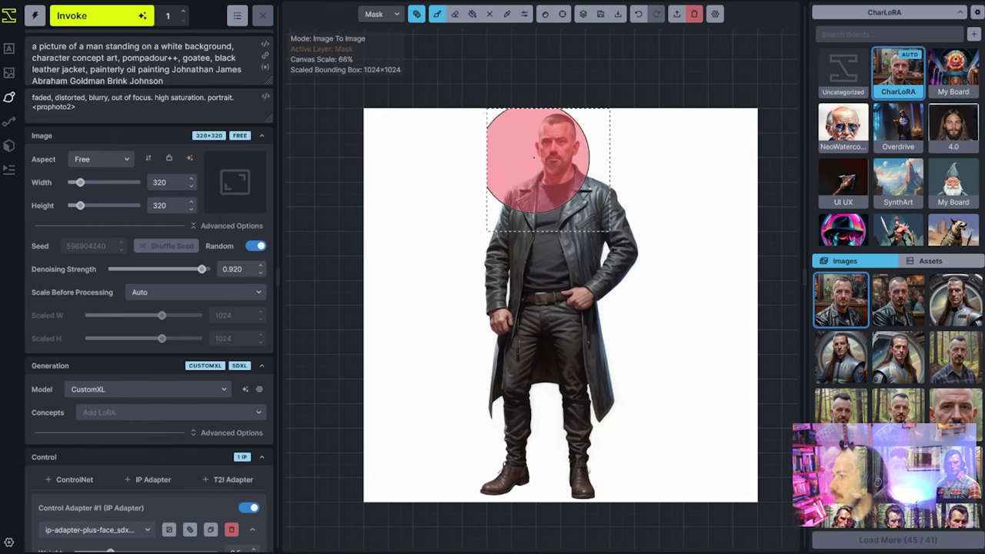
key("bracketleft")
key("bracketleft")
mouse_move(552, 167)
left_mouse_down()
mouse_move(550, 131)
mouse_move(566, 133)
mouse_move(548, 153)
left_mouse_up()
left_click_drag(194, 273, 184, 274)
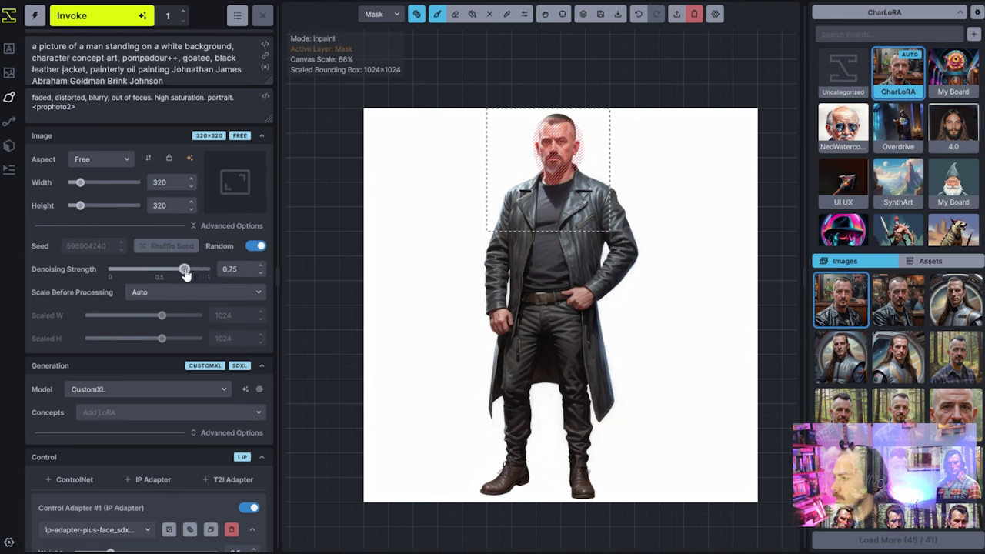
left_click(72, 16)
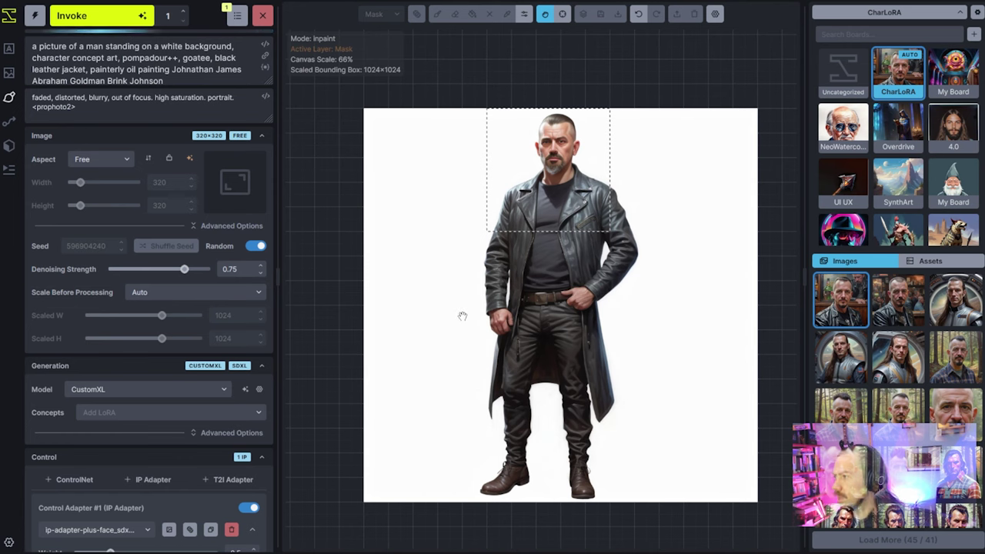
scroll(128, 475, "down", 5)
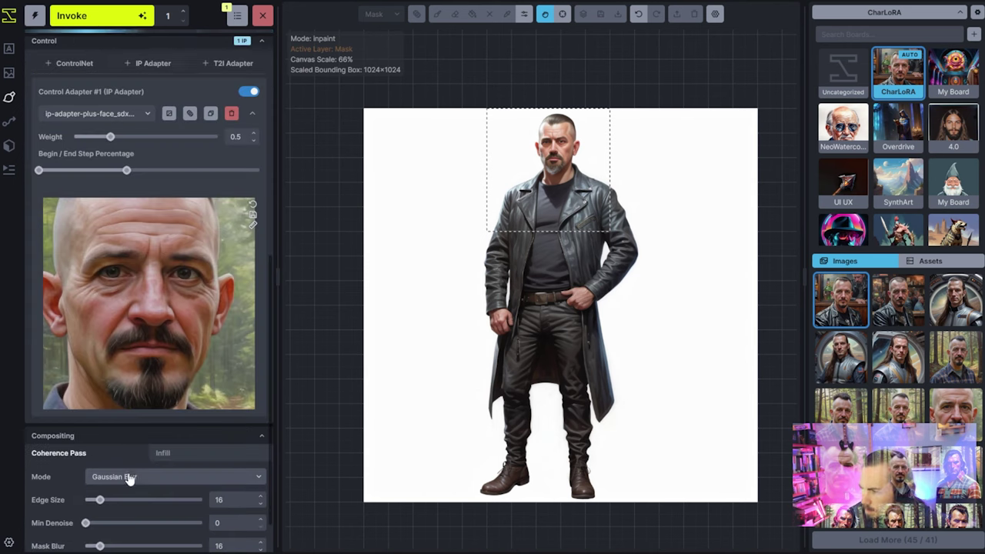
Step: Inspect the inpainted face and the full figure, and accept the new face onto the canvas
scroll(140, 457, "up", 4)
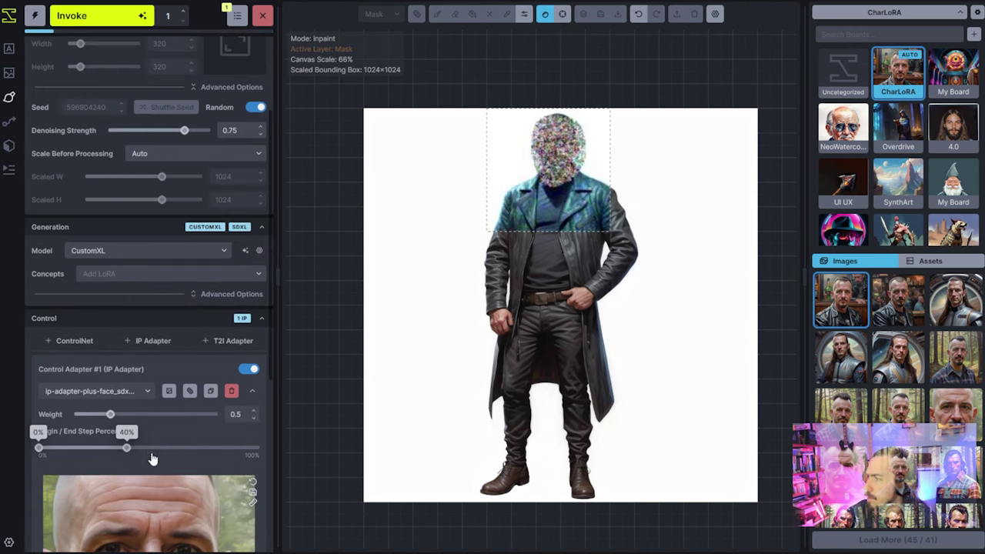
scroll(566, 151, "up", 3)
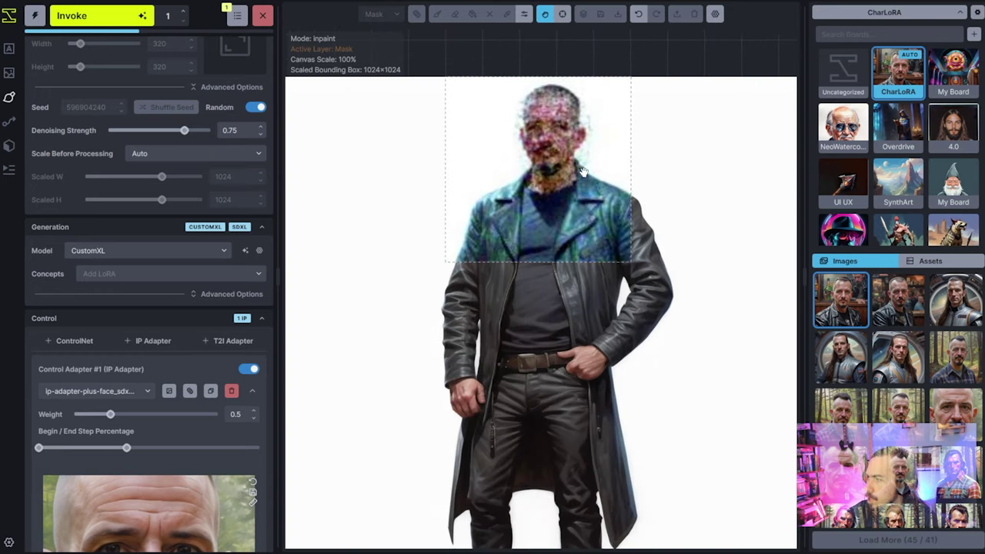
scroll(677, 159, "down", 2)
scroll(229, 318, "down", 4)
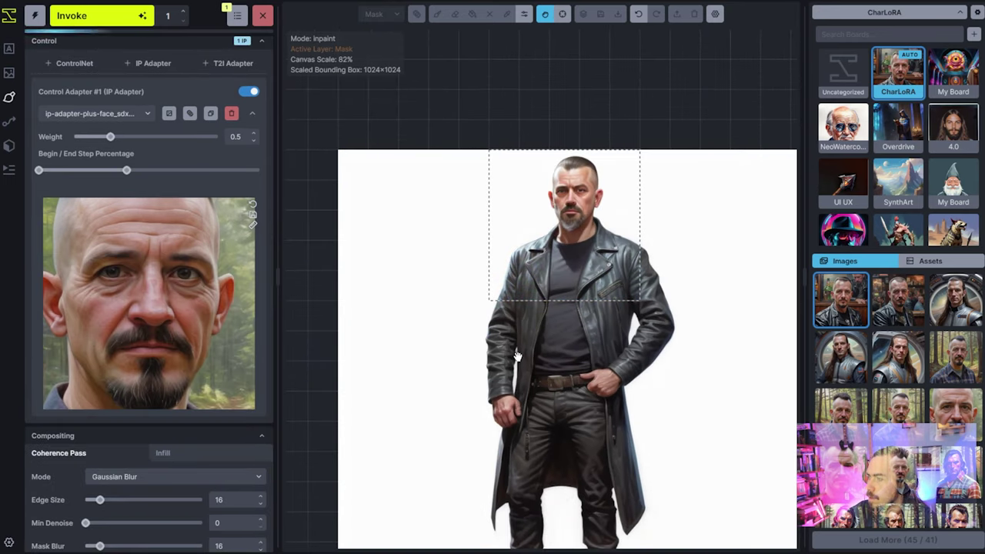
scroll(577, 262, "up", 3)
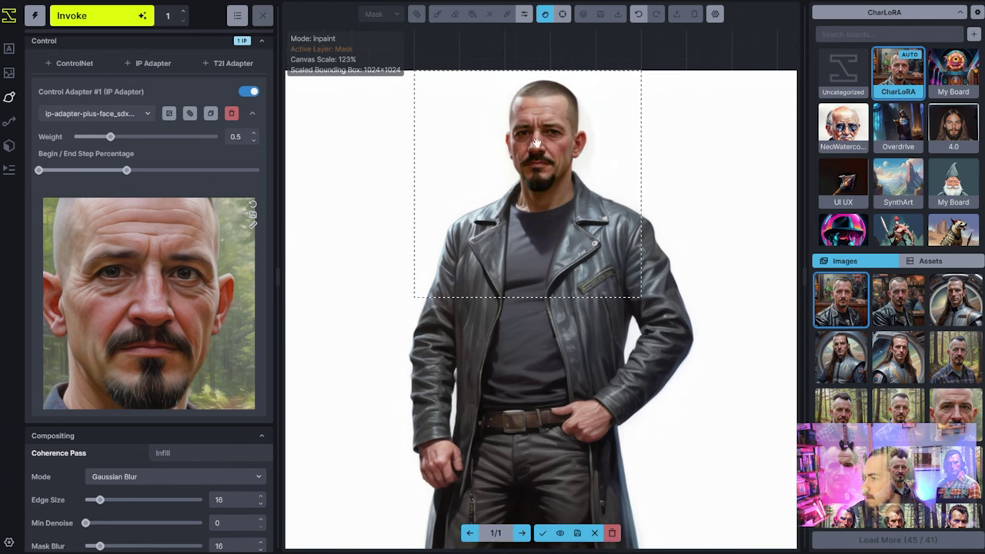
scroll(581, 211, "down", 6)
left_click_drag(662, 356, 644, 271)
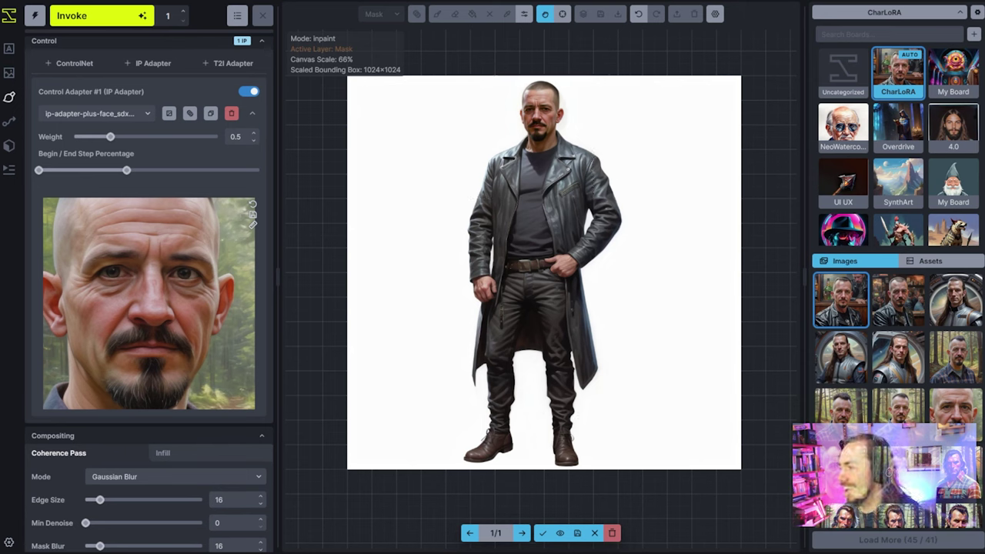
left_click(543, 533)
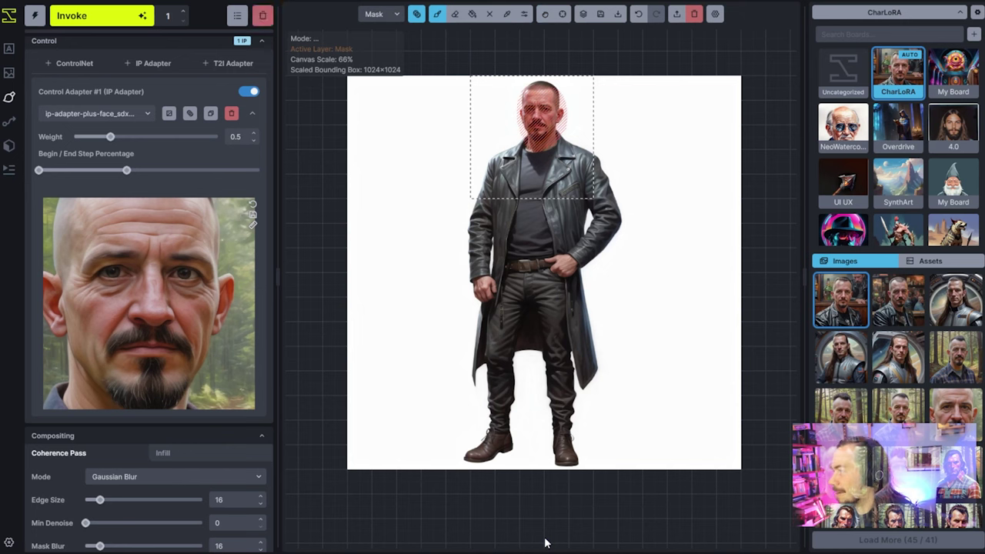
Step: Clear the face mask and fit the bounding box around the entire full-body image
key("v")
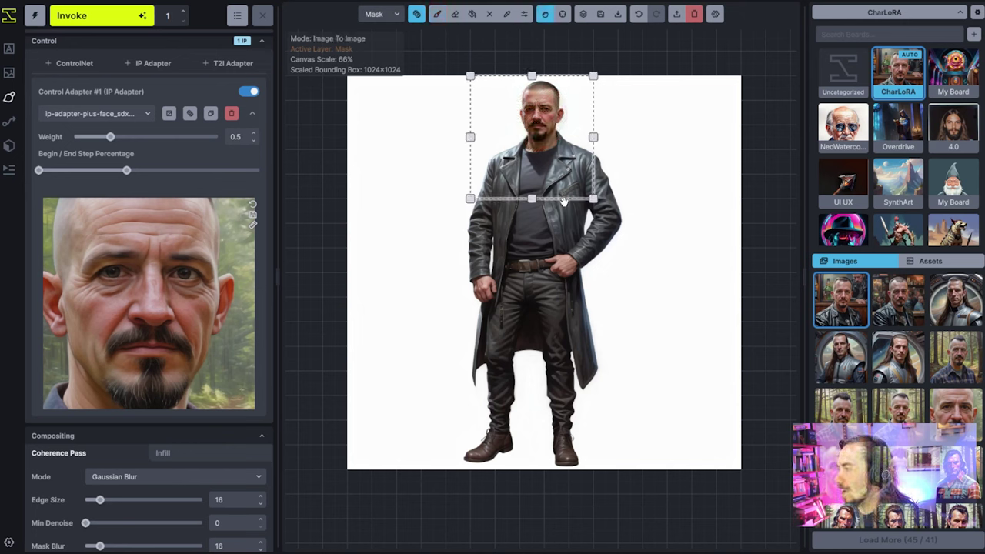
left_click_drag(544, 185, 544, 431)
left_click_drag(577, 458, 496, 299)
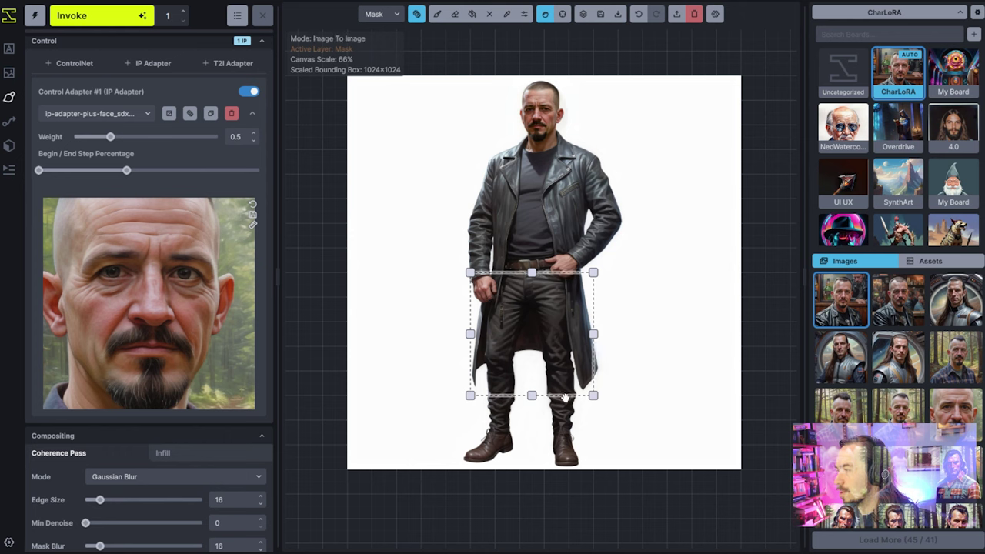
left_click_drag(566, 398, 461, 457)
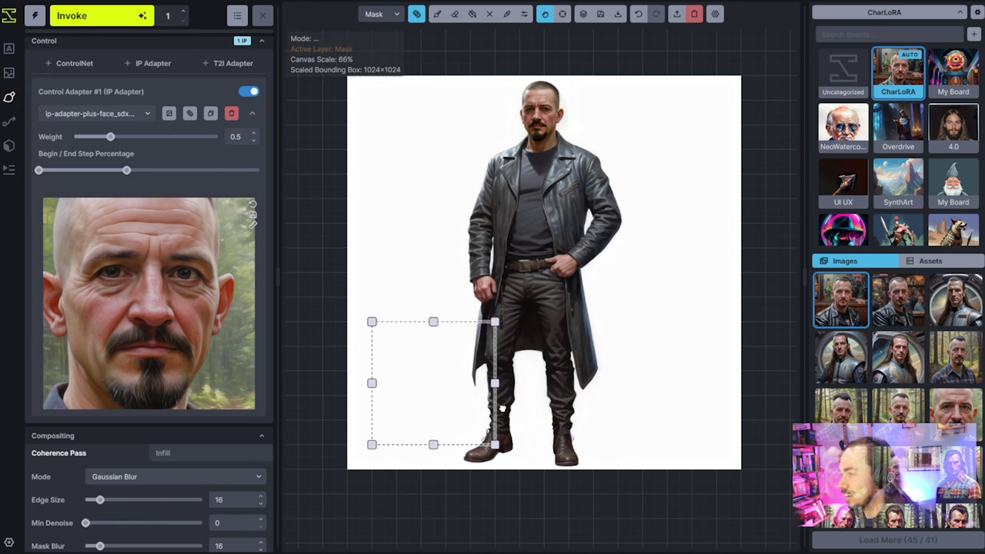
left_click_drag(501, 408, 685, 244)
scroll(635, 375, "down", 1)
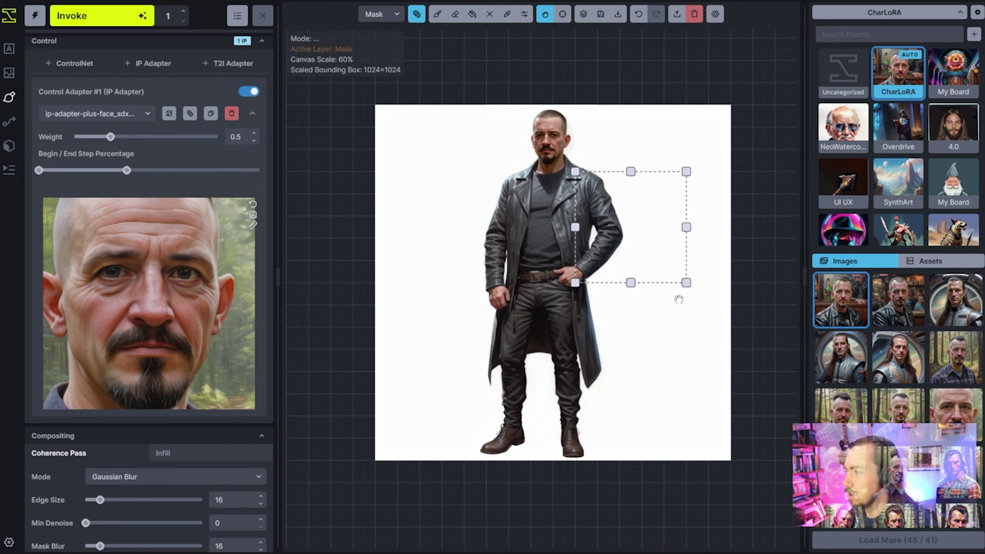
left_click_drag(679, 299, 567, 263)
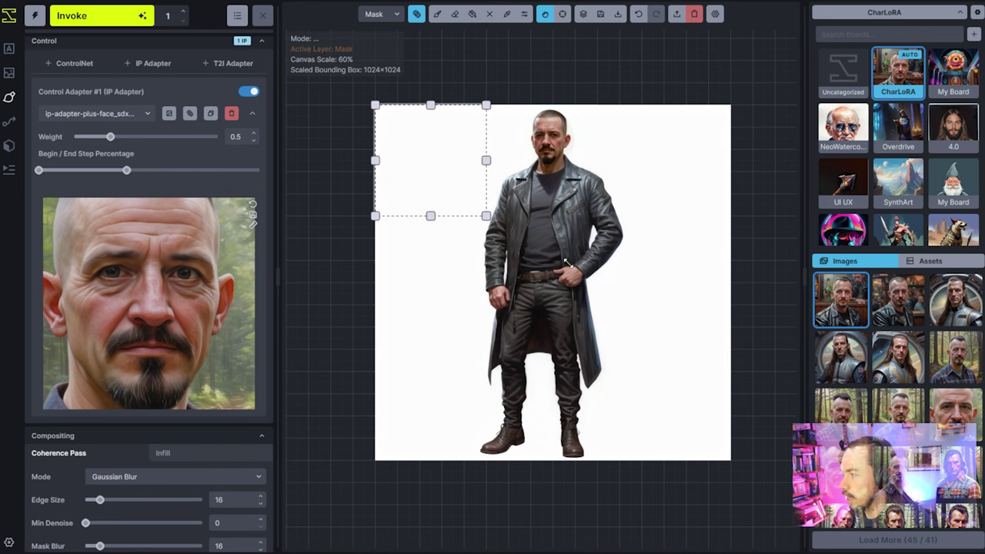
left_click_drag(485, 215, 731, 460)
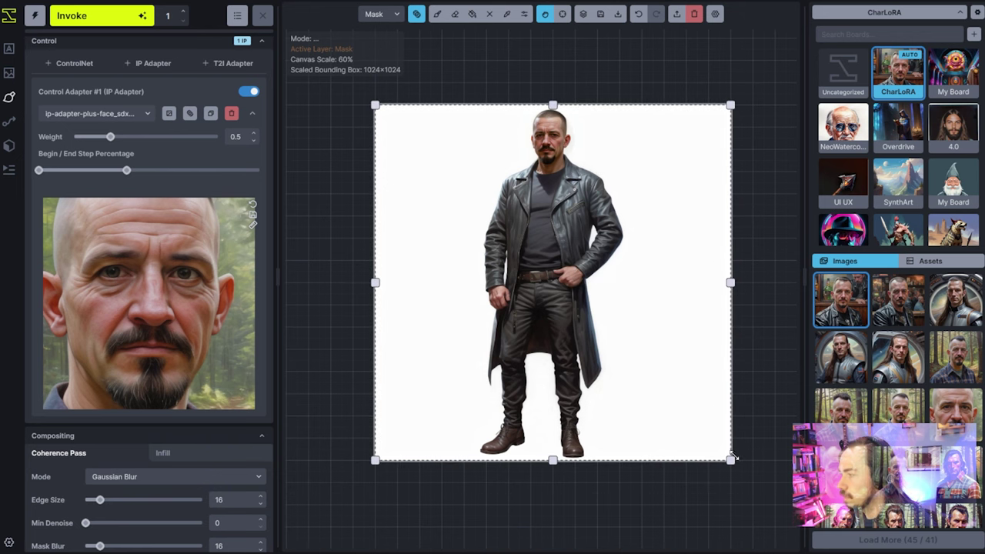
Step: Save the finished full-body character to the CharLoRA board and view the saved image outside the canvas
left_click(602, 22)
left_click(10, 48)
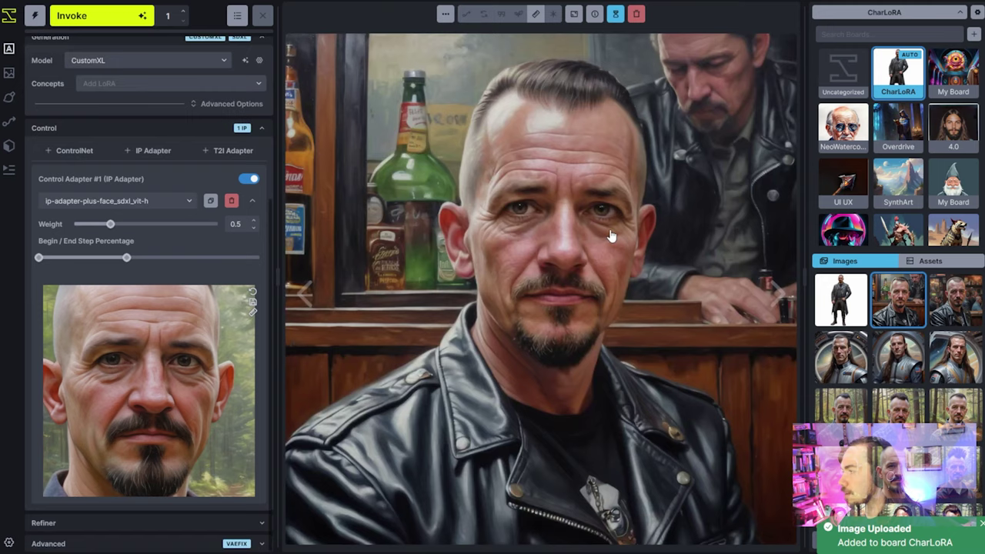
left_click(852, 307)
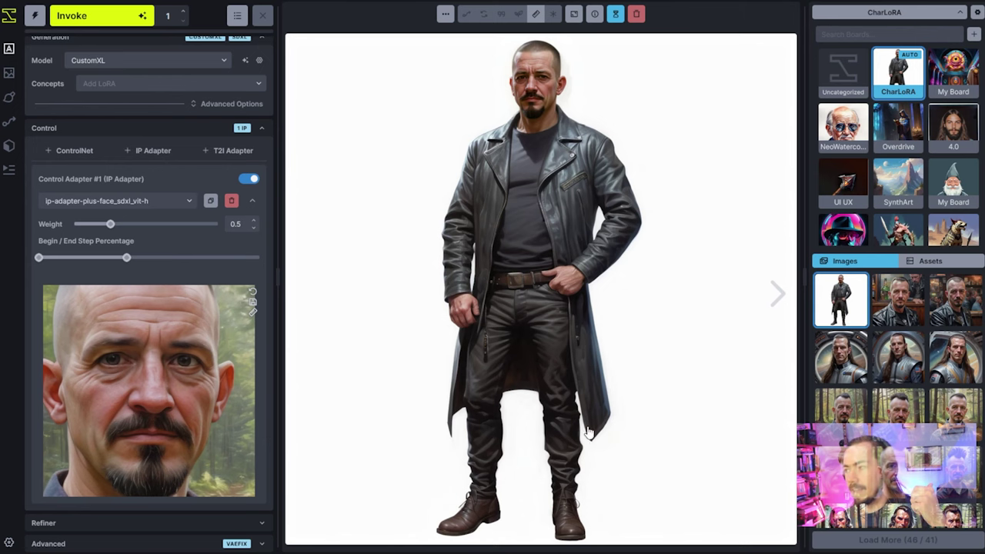
Step: Review the prompt and face IP Adapter settings, and view the bar and spacecraft portraits to compare the character's likeness
scroll(174, 328, "up", 5)
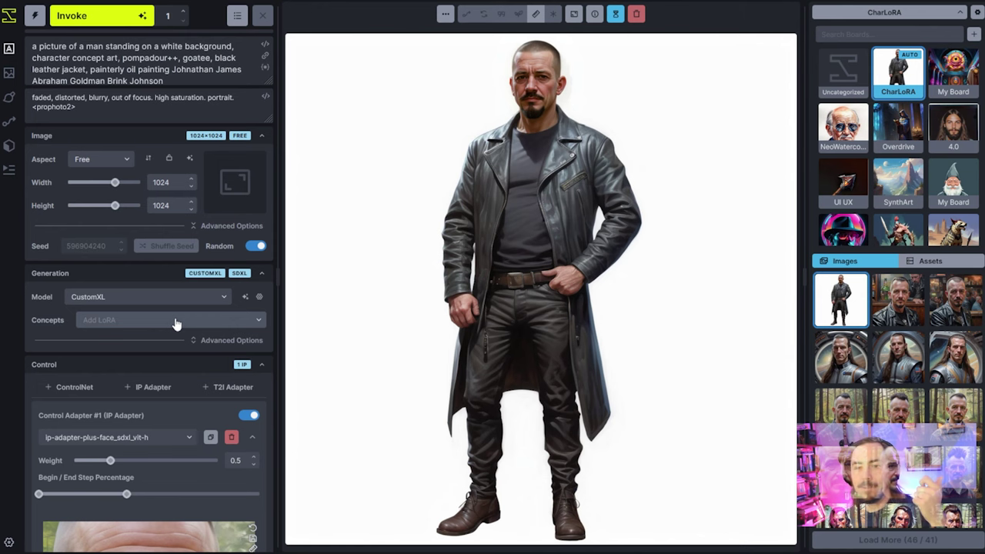
scroll(177, 322, "down", 1)
scroll(176, 322, "up", 1)
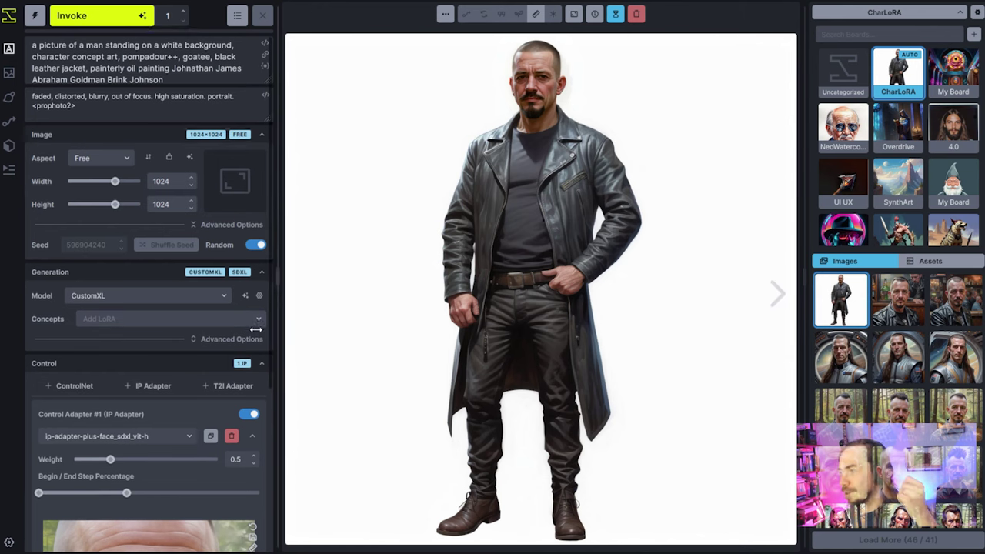
scroll(257, 336, "down", 3)
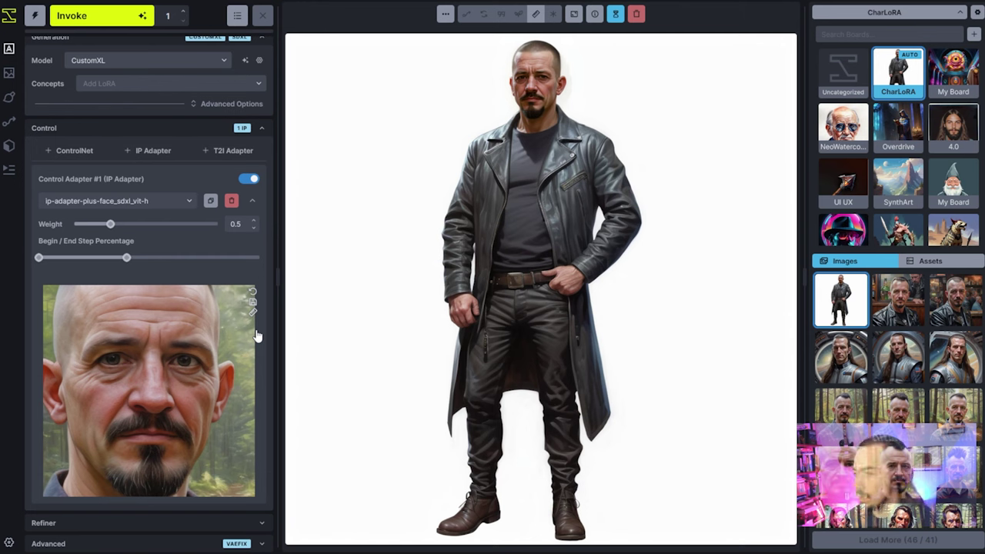
left_click(898, 300)
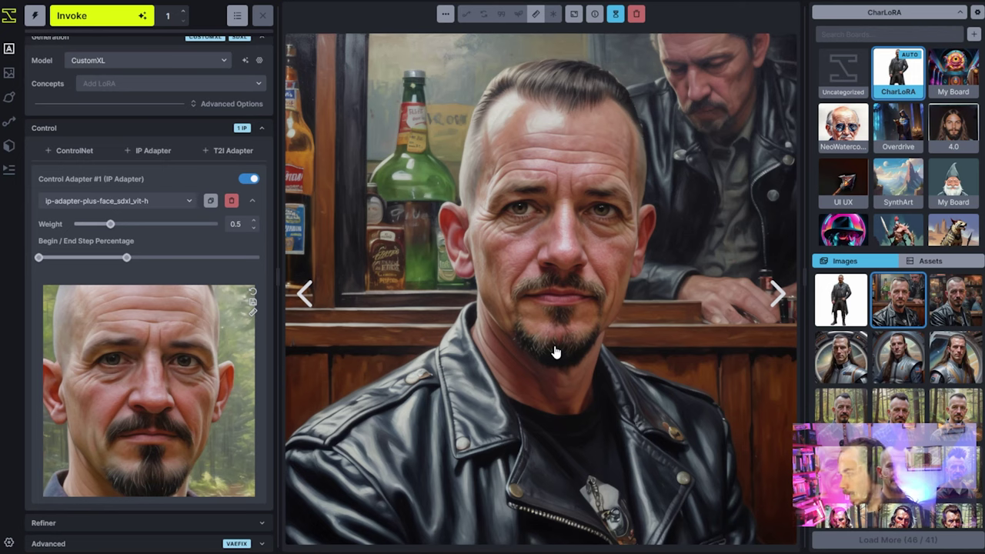
left_click(898, 362)
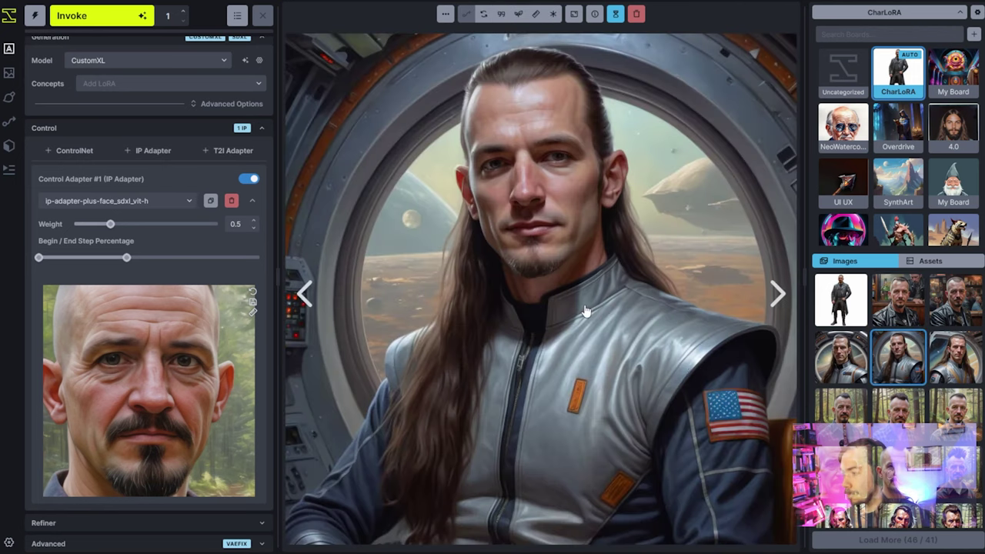